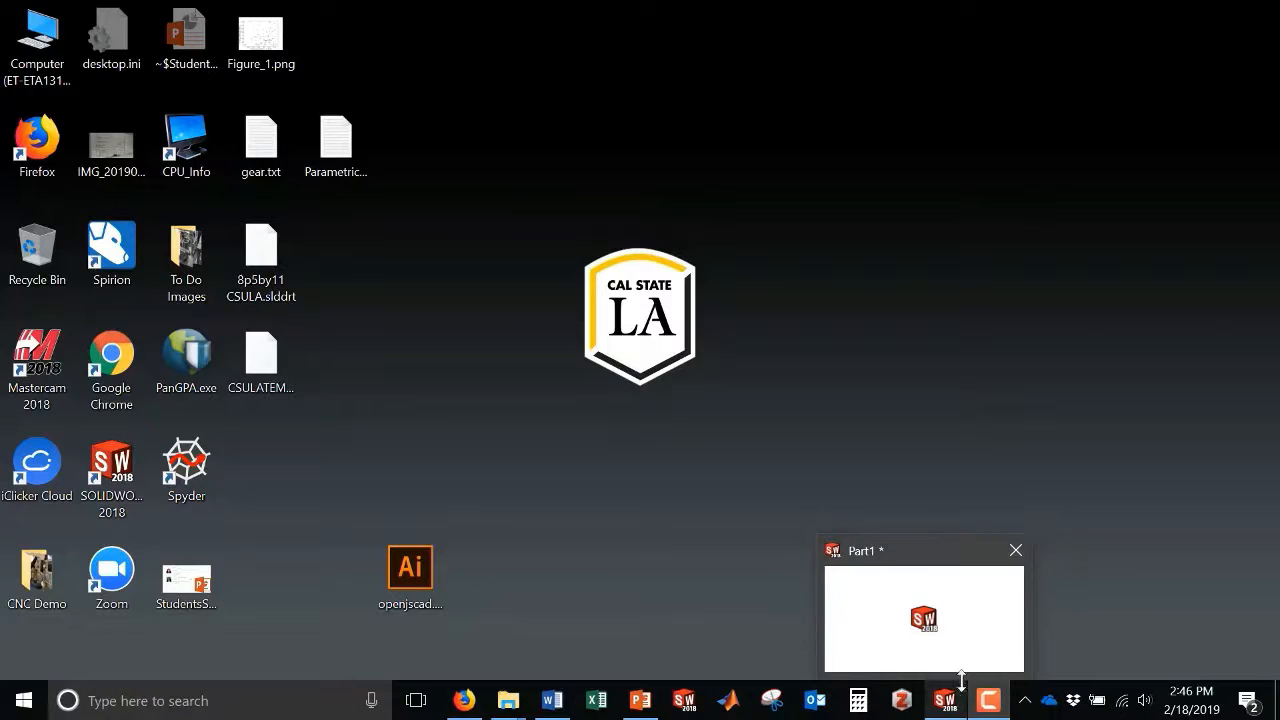
# - Switch to the SOLIDWORKS Part1 window and select the Toolbox in the Design Library
pyautogui.click(945, 698)
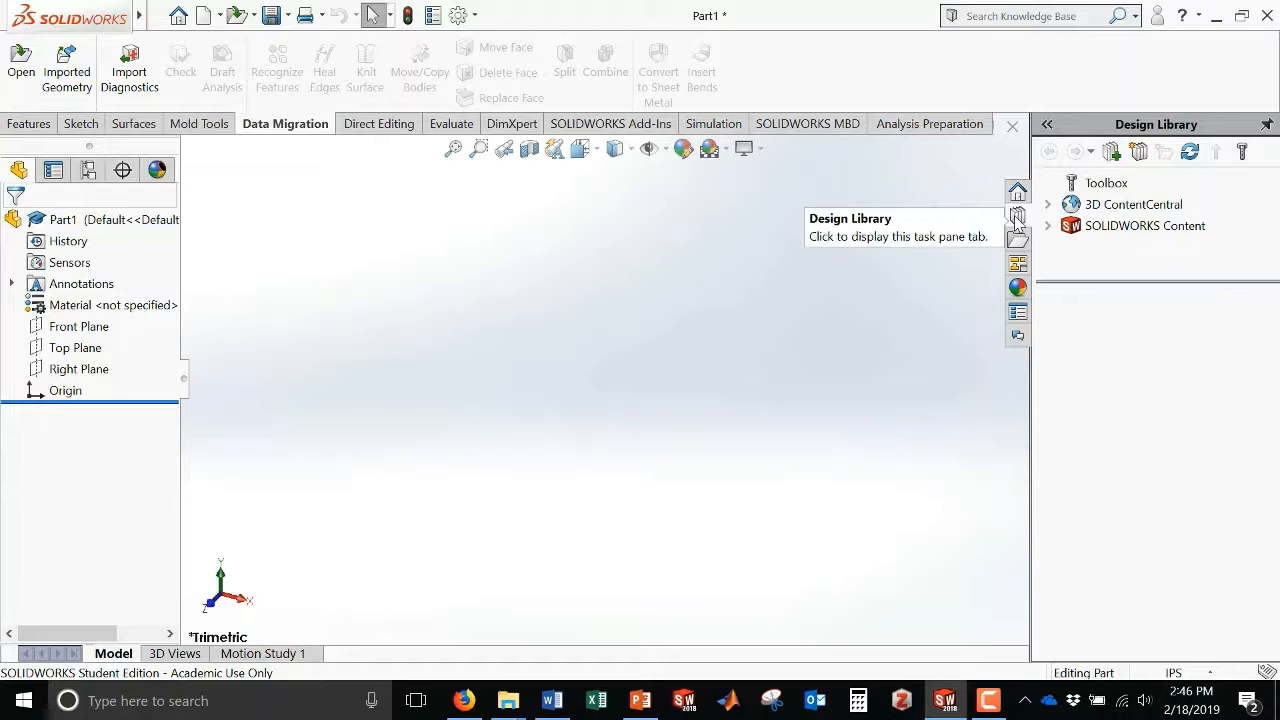
pyautogui.click(1112, 184)
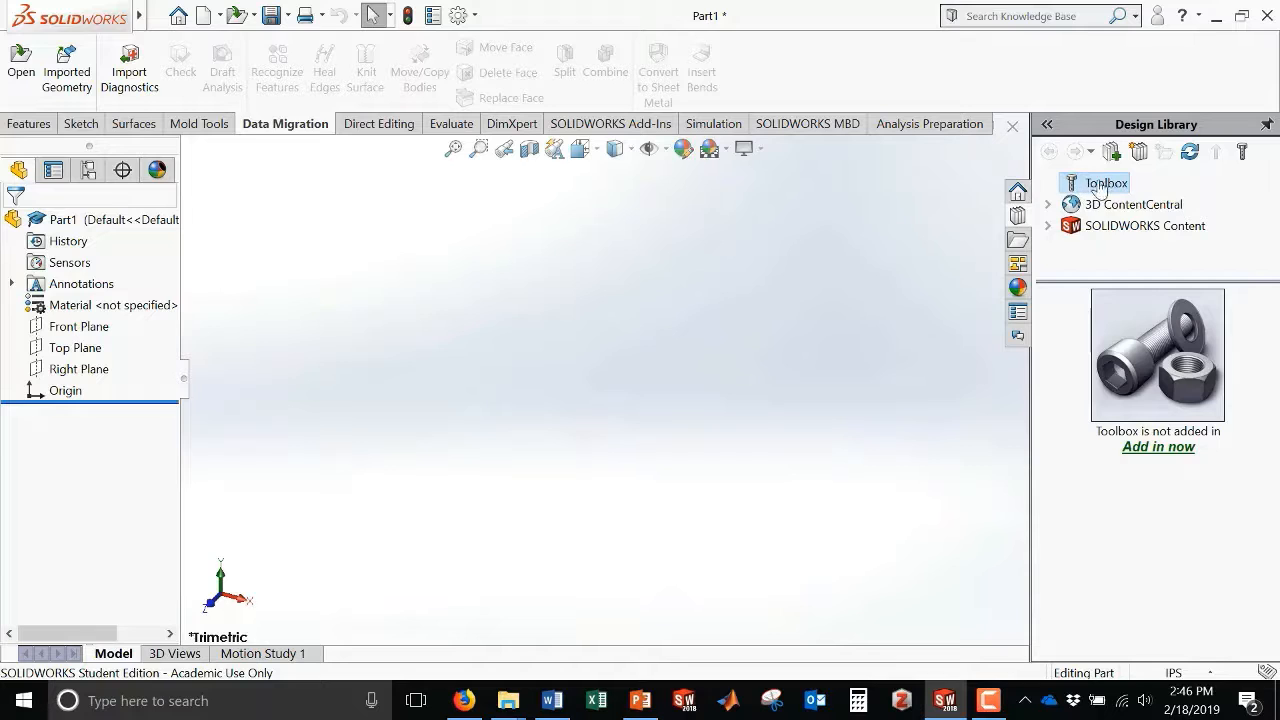
# - Review the Hole Wizard/Toolbox folder settings in the system options, accept them, and add in the Toolbox
pyautogui.click(468, 15)
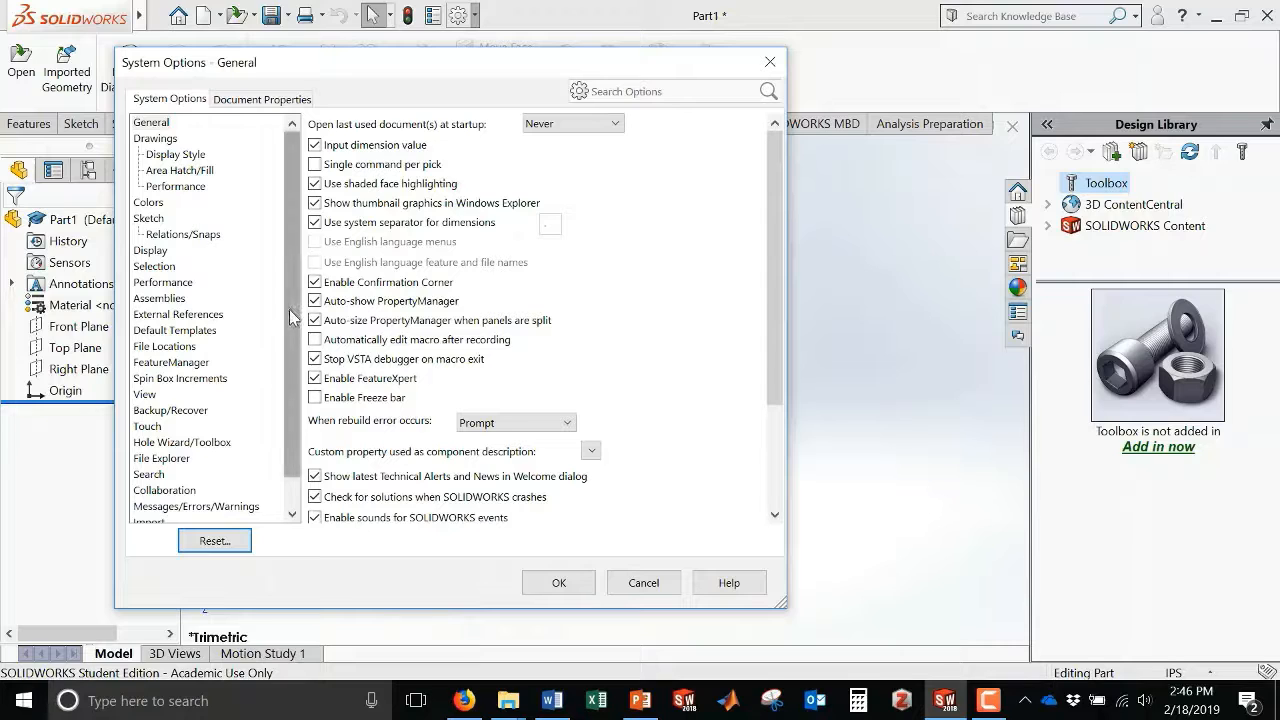
pyautogui.moveTo(290, 318); pyautogui.dragTo(292, 405)
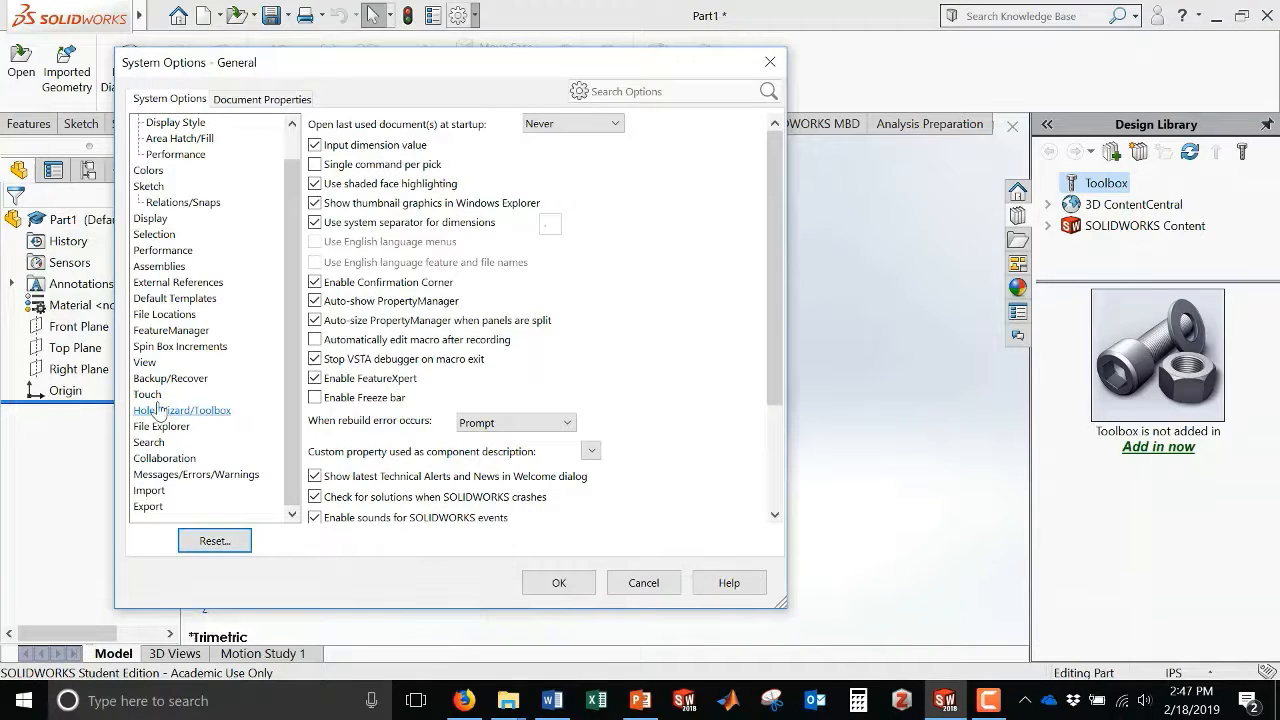
pyautogui.click(204, 415)
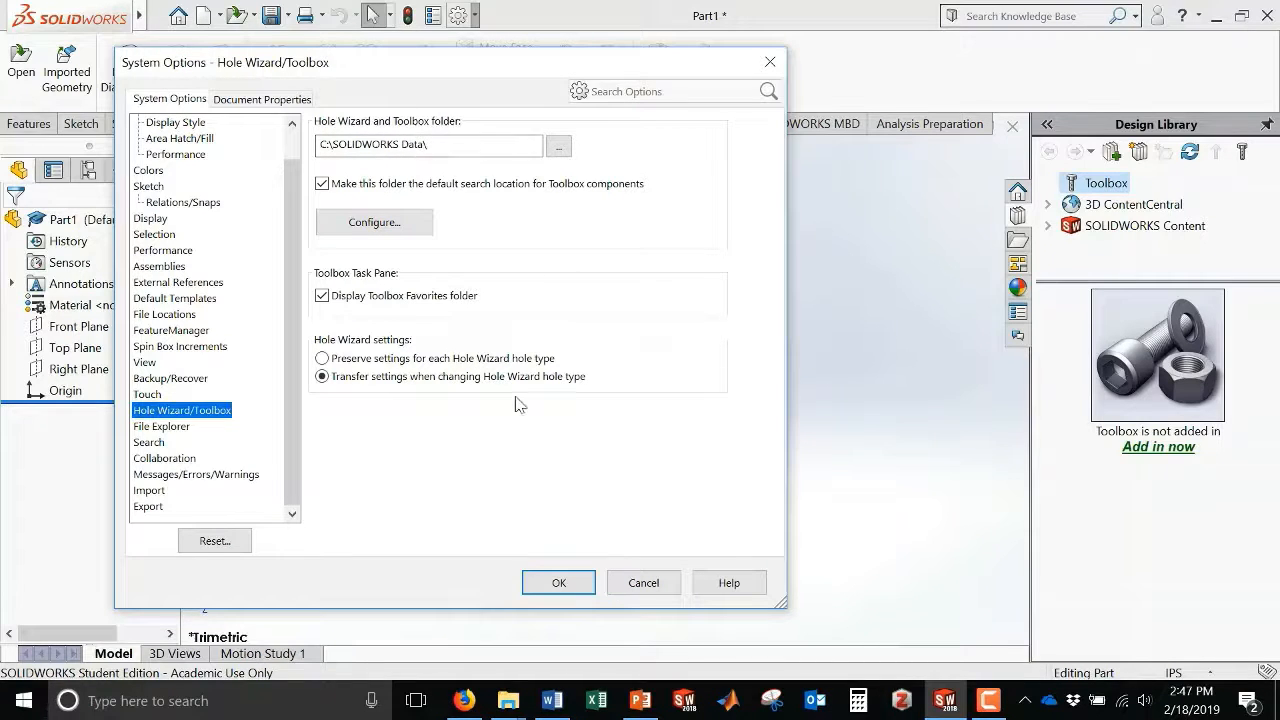
pyautogui.click(570, 588)
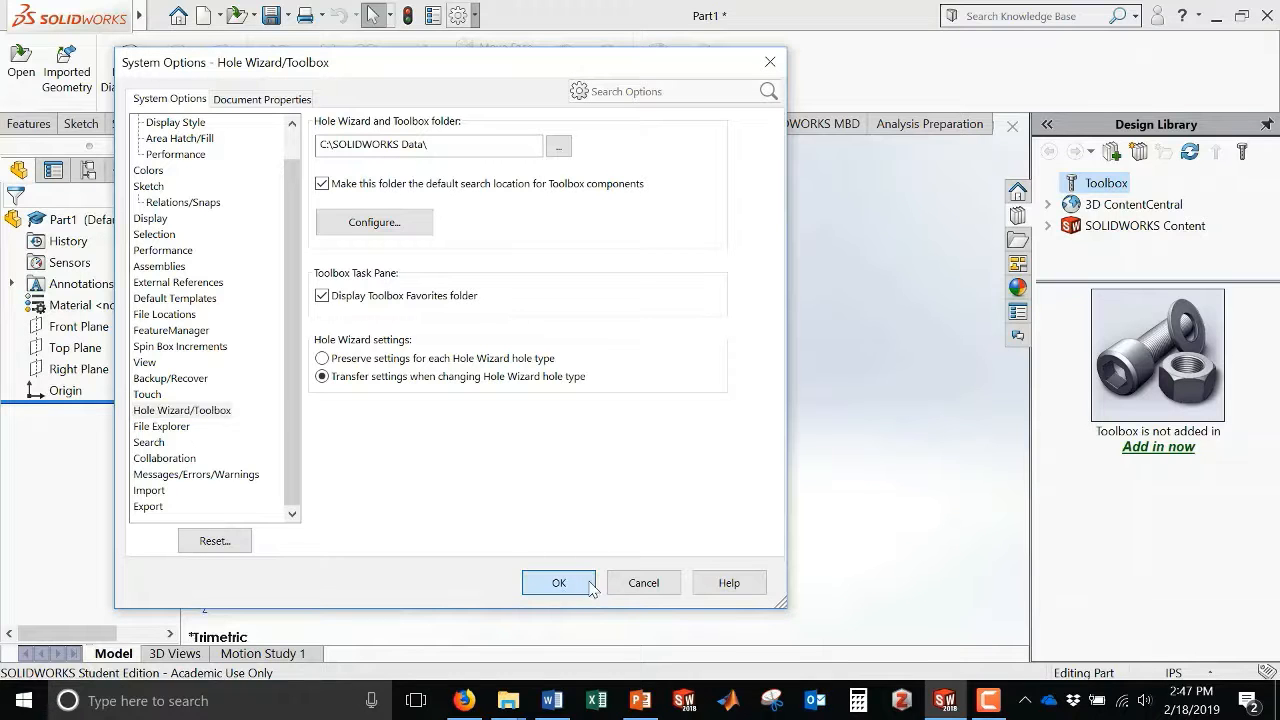
pyautogui.click(562, 586)
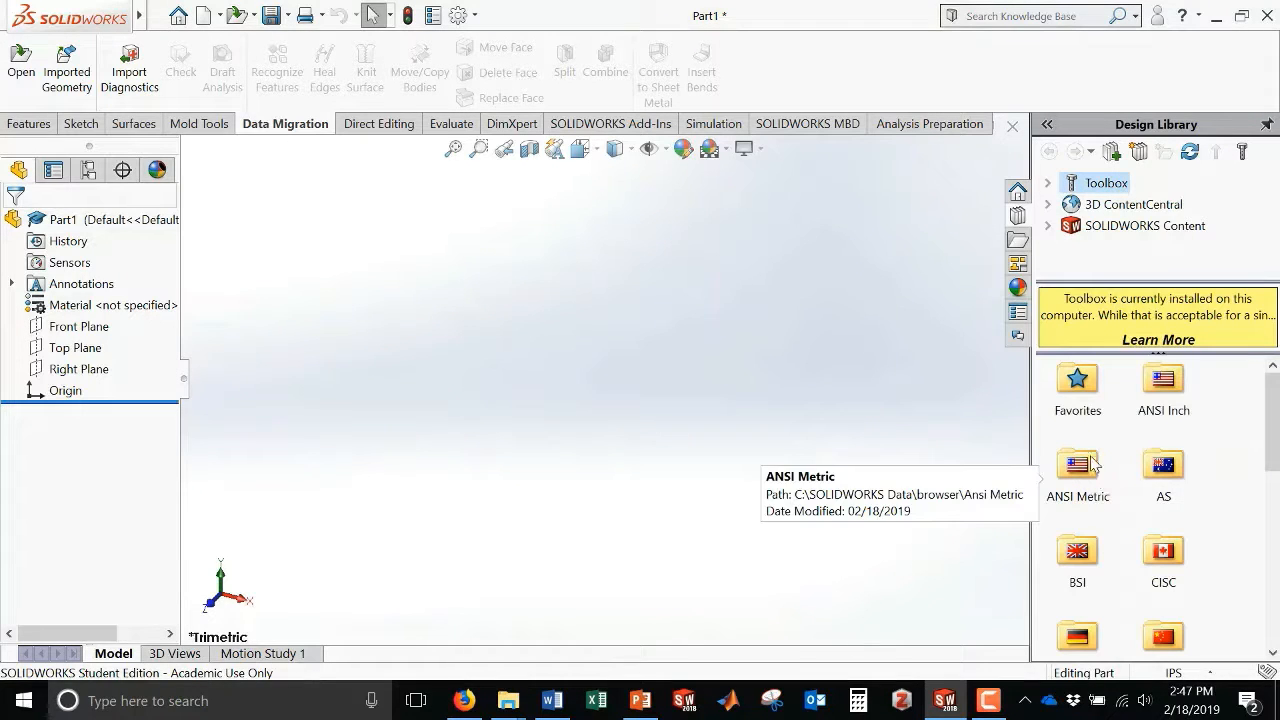
# - Browse the Toolbox to the ANSI Inch standard's Power Transmission category and open its Gears folder
pyautogui.doubleClick(1164, 378)
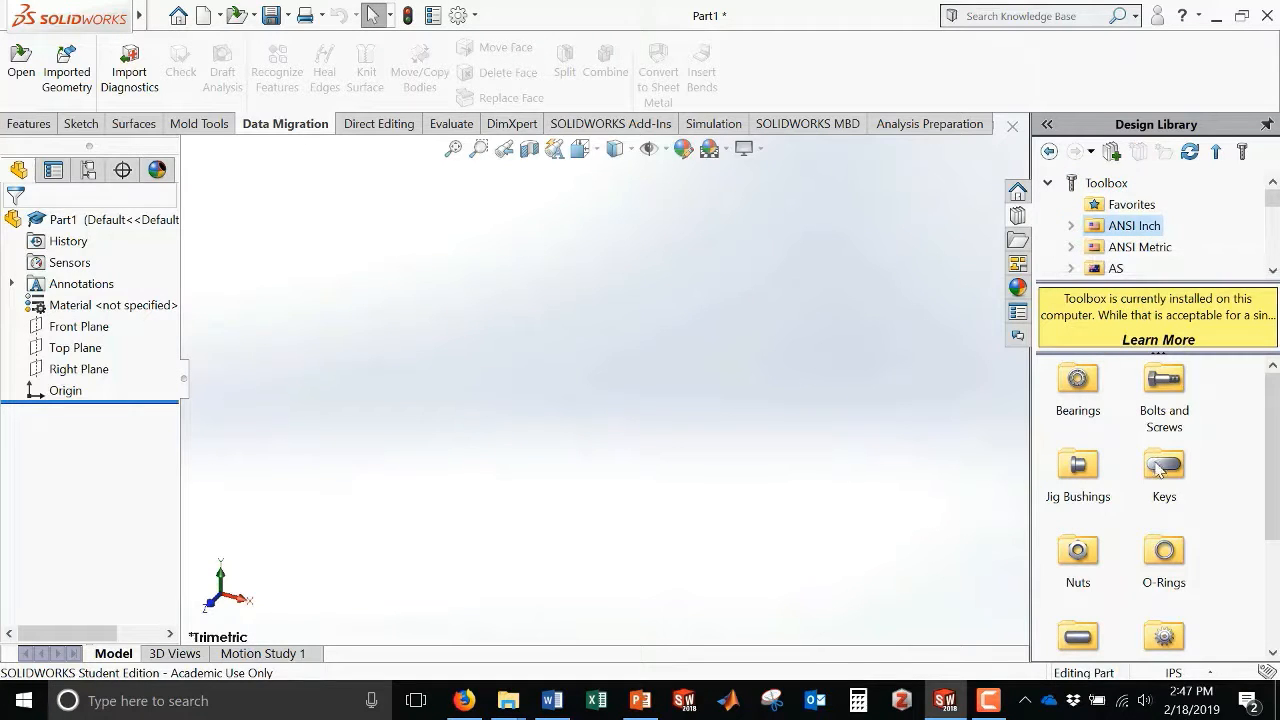
pyautogui.scroll(-1, 1160, 470)
pyautogui.scroll(1, 1151, 471)
pyautogui.scroll(-1, 1148, 480)
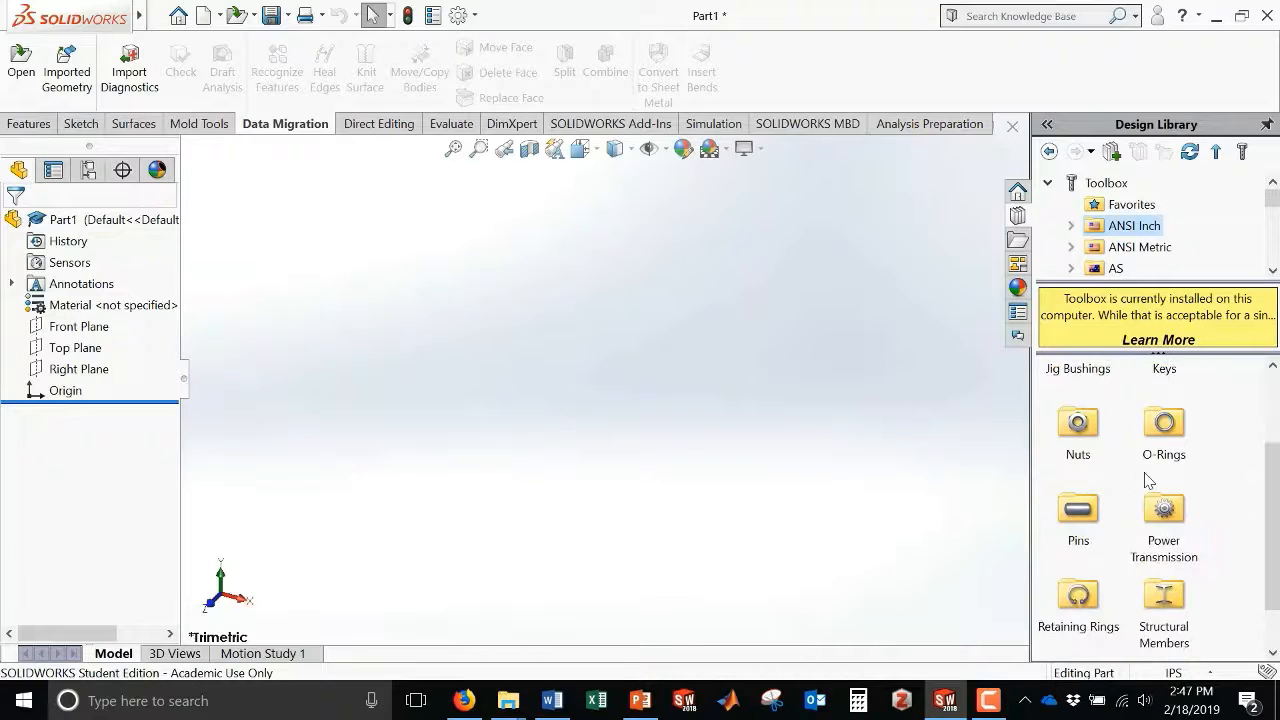
pyautogui.click(1168, 510)
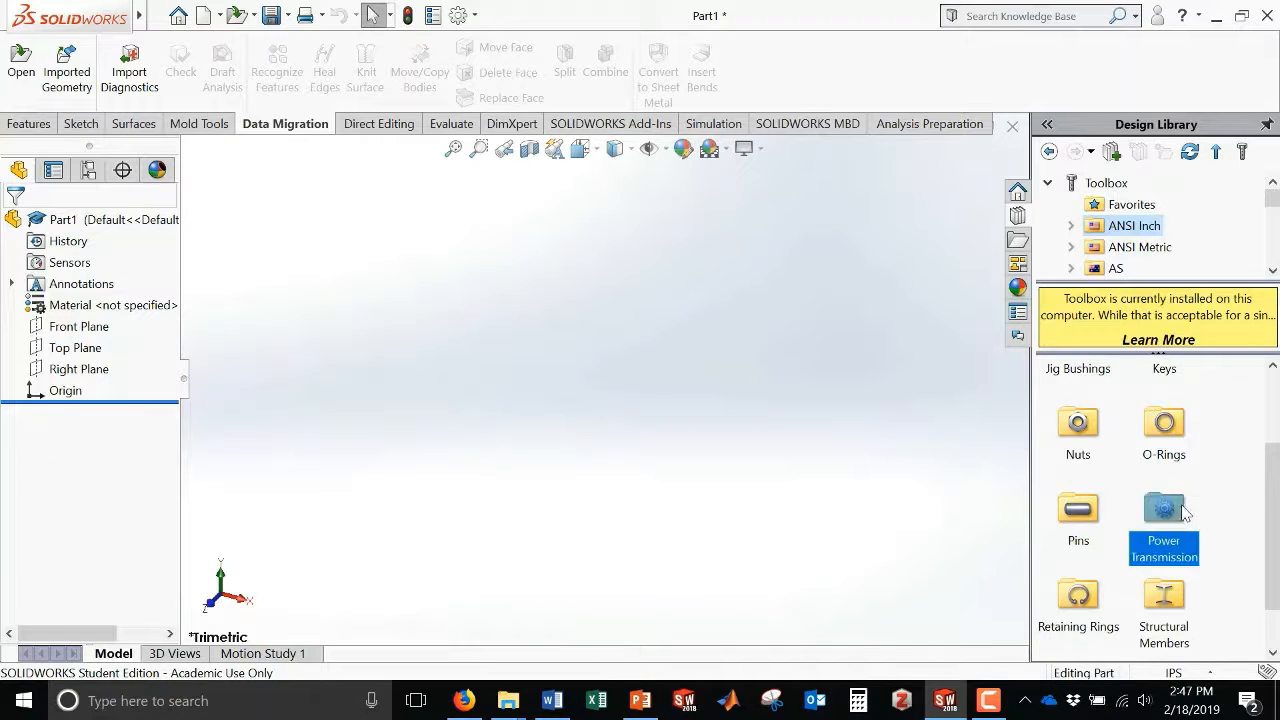
pyautogui.doubleClick(1166, 510)
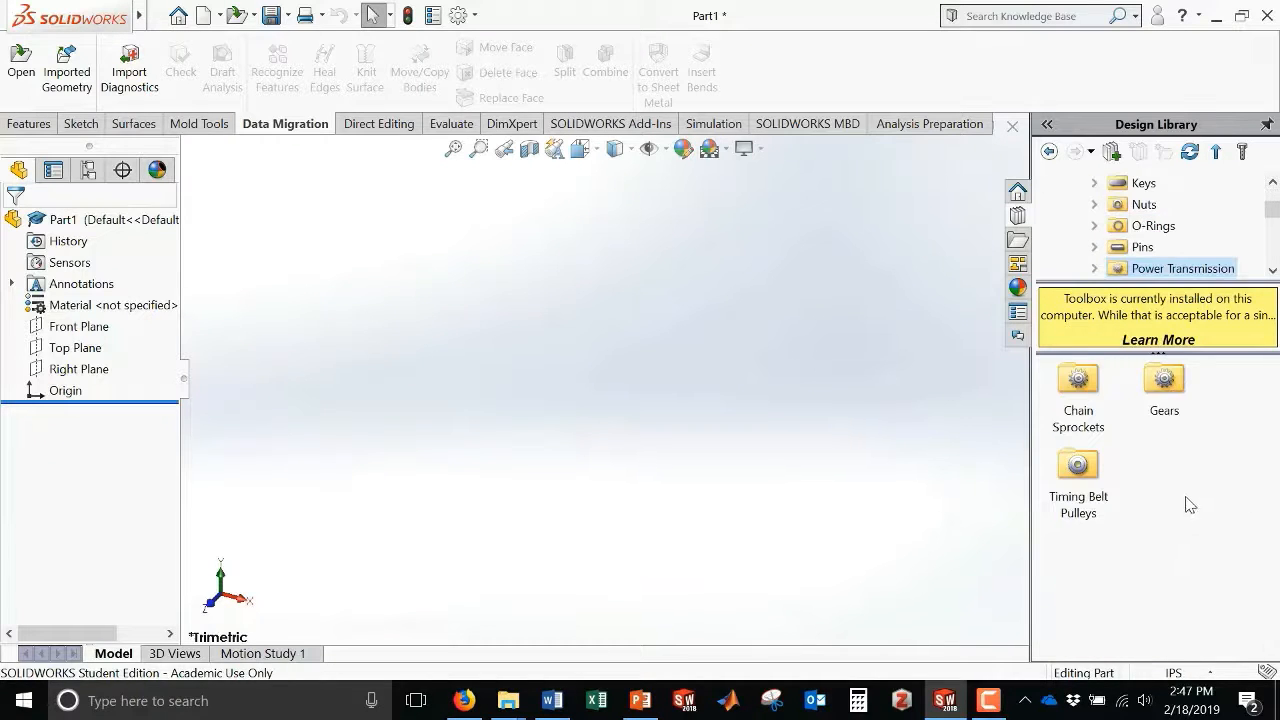
pyautogui.doubleClick(1163, 385)
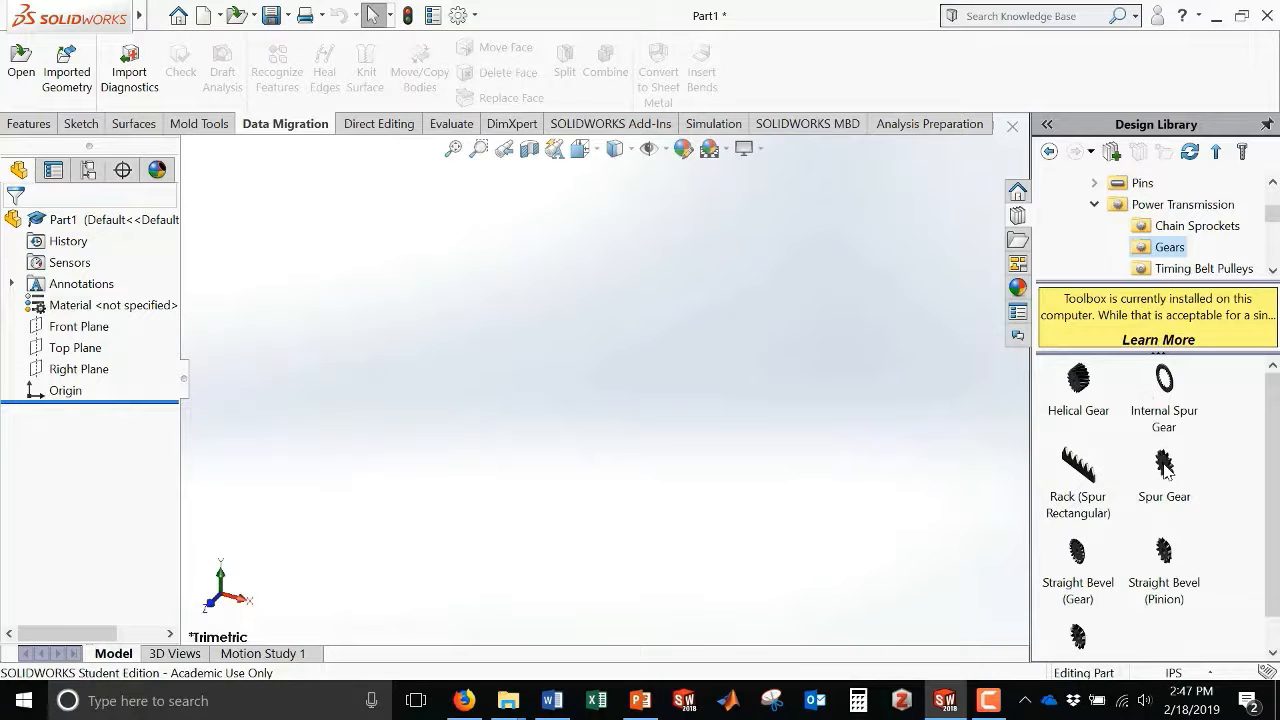
# - Create a part from the Toolbox Spur Gear component
pyautogui.moveTo(1165, 470)
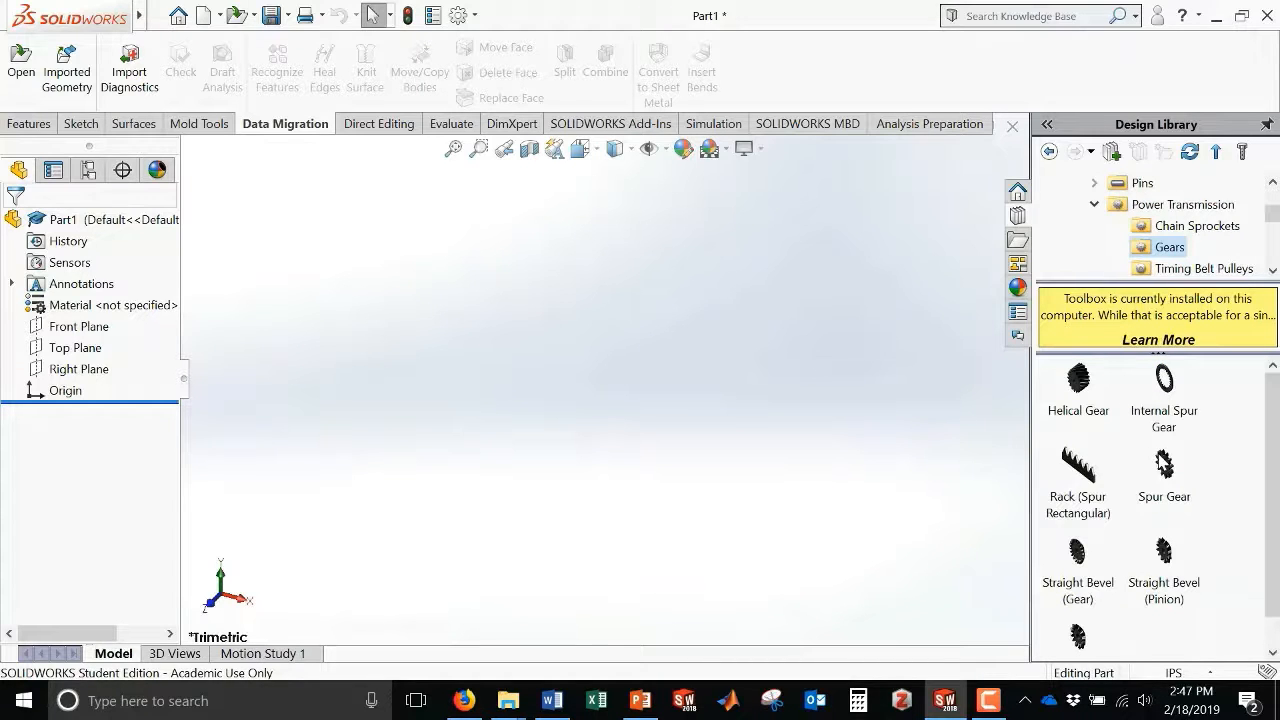
pyautogui.rightClick(1168, 477)
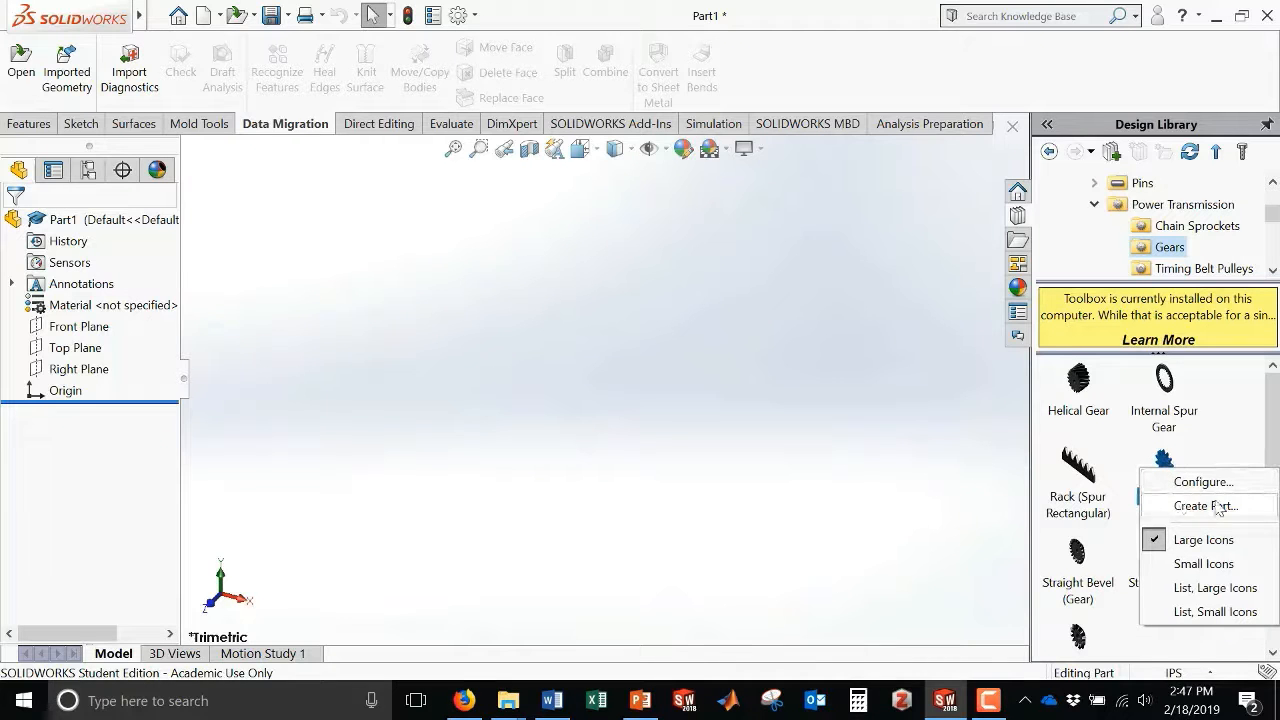
pyautogui.click(1193, 508)
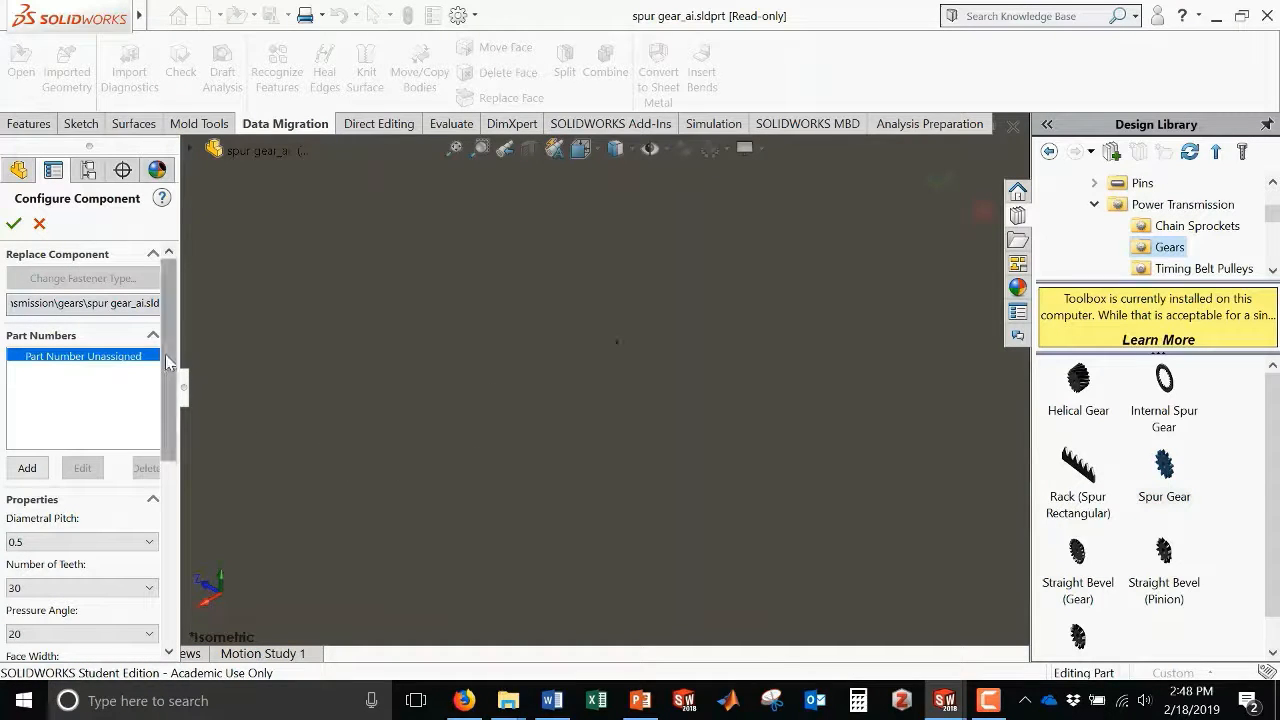
# - Examine the spur gear's configurable properties from diametral pitch down to the file name, including the keyway choices
pyautogui.scroll(-3, 165, 385)
pyautogui.scroll(-2, 166, 405)
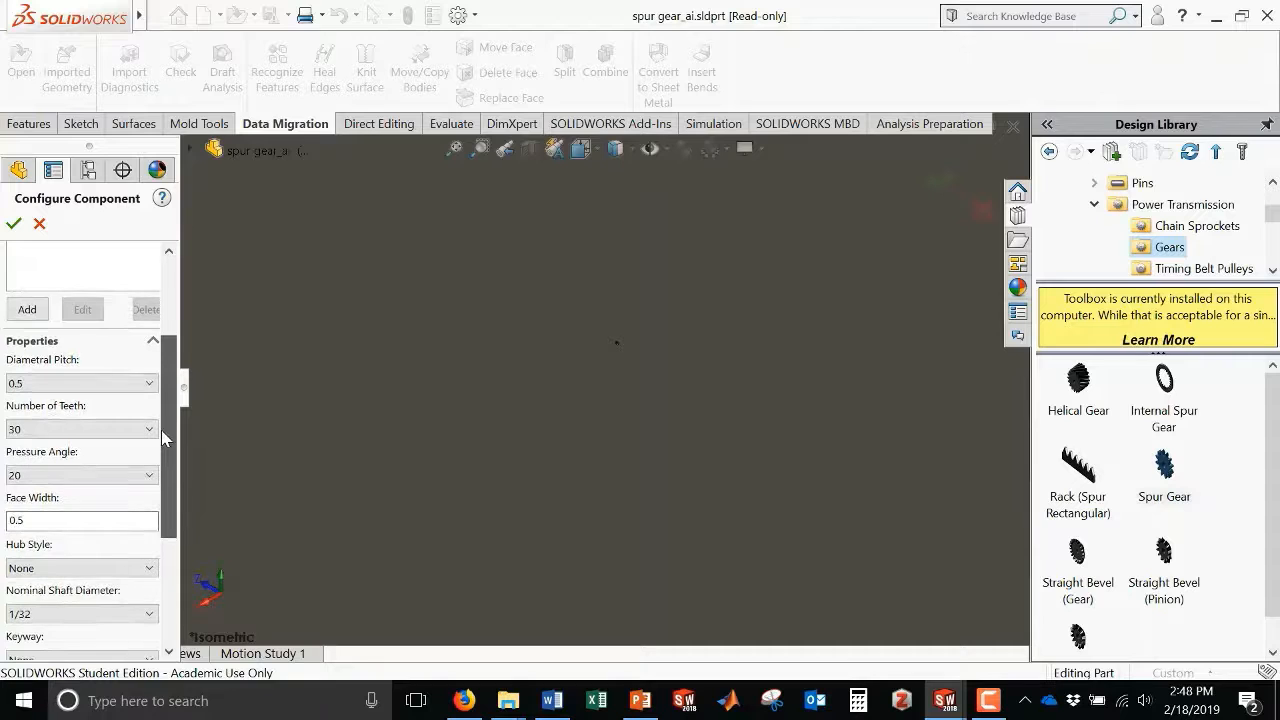
pyautogui.scroll(-1, 170, 443)
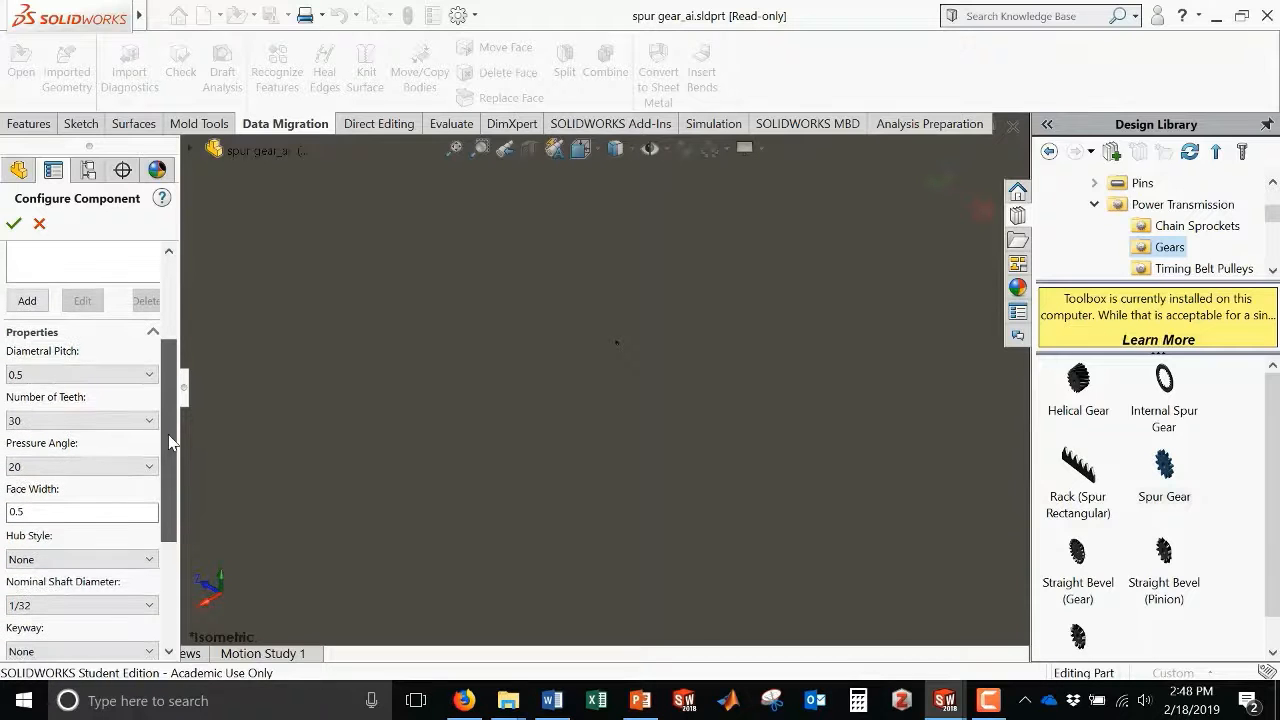
pyautogui.scroll(-1, 168, 435)
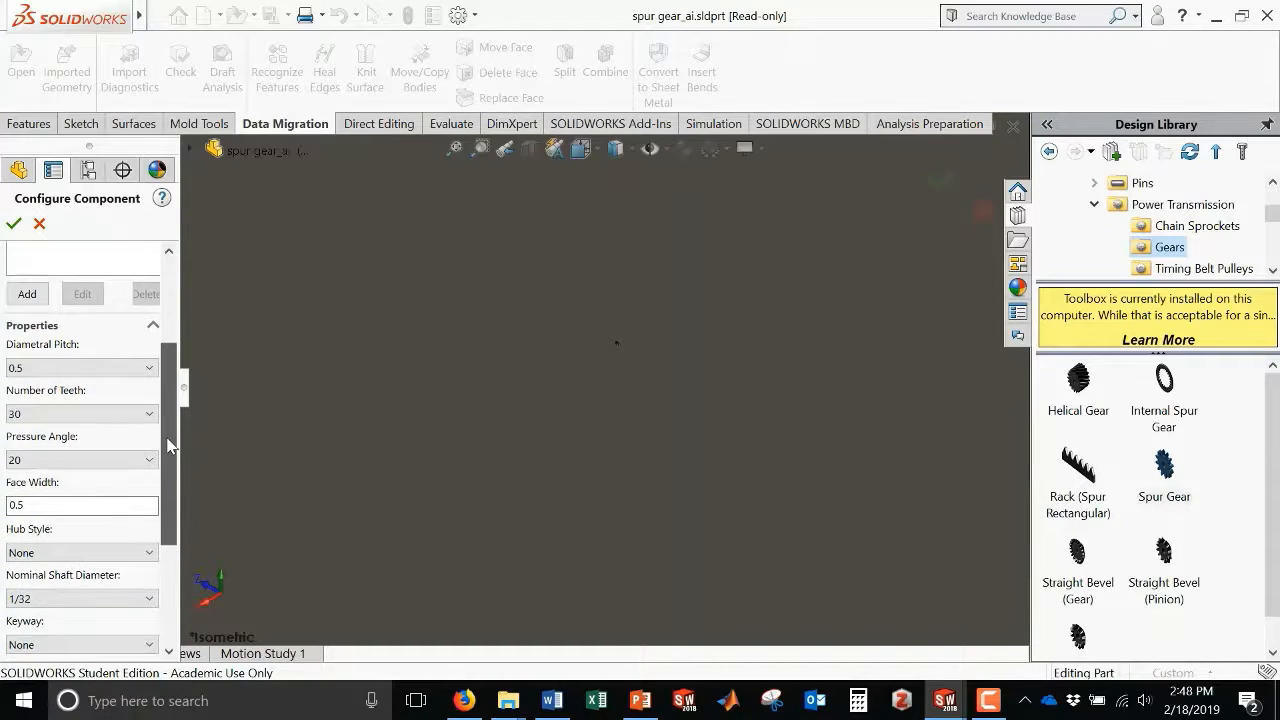
pyautogui.scroll(-1, 166, 439)
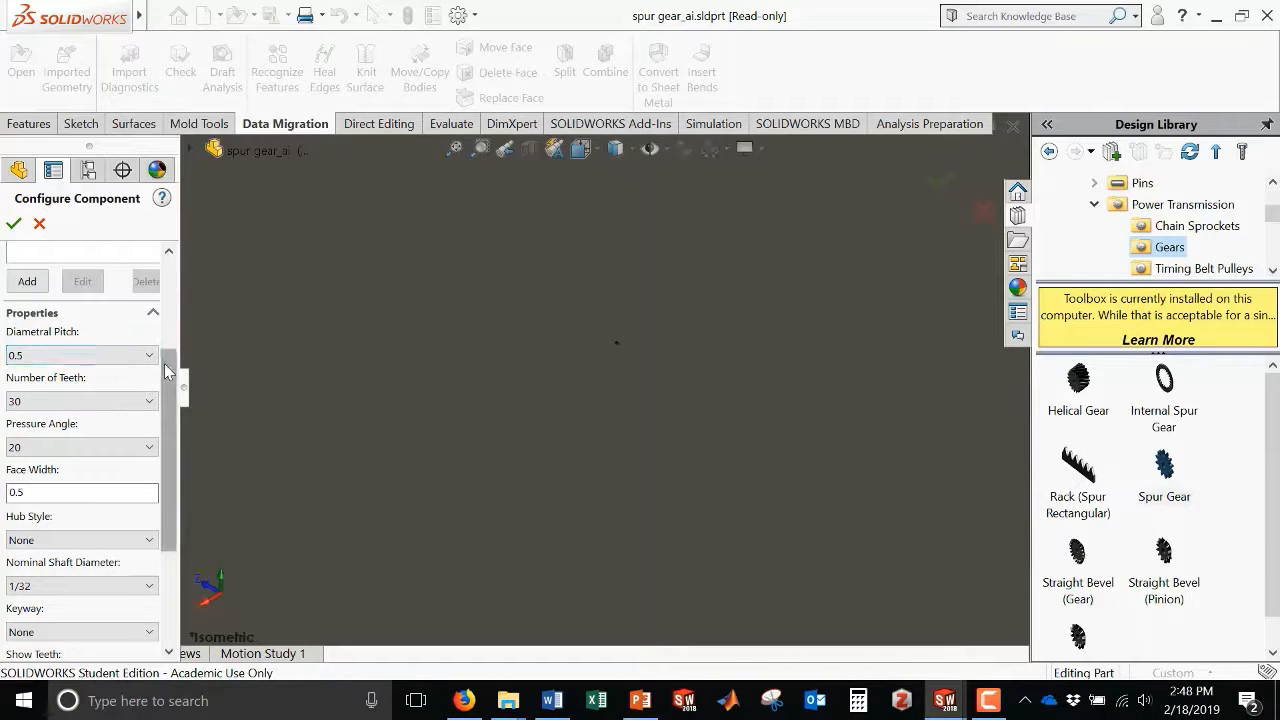
pyautogui.scroll(-1, 164, 365)
pyautogui.scroll(-3, 165, 375)
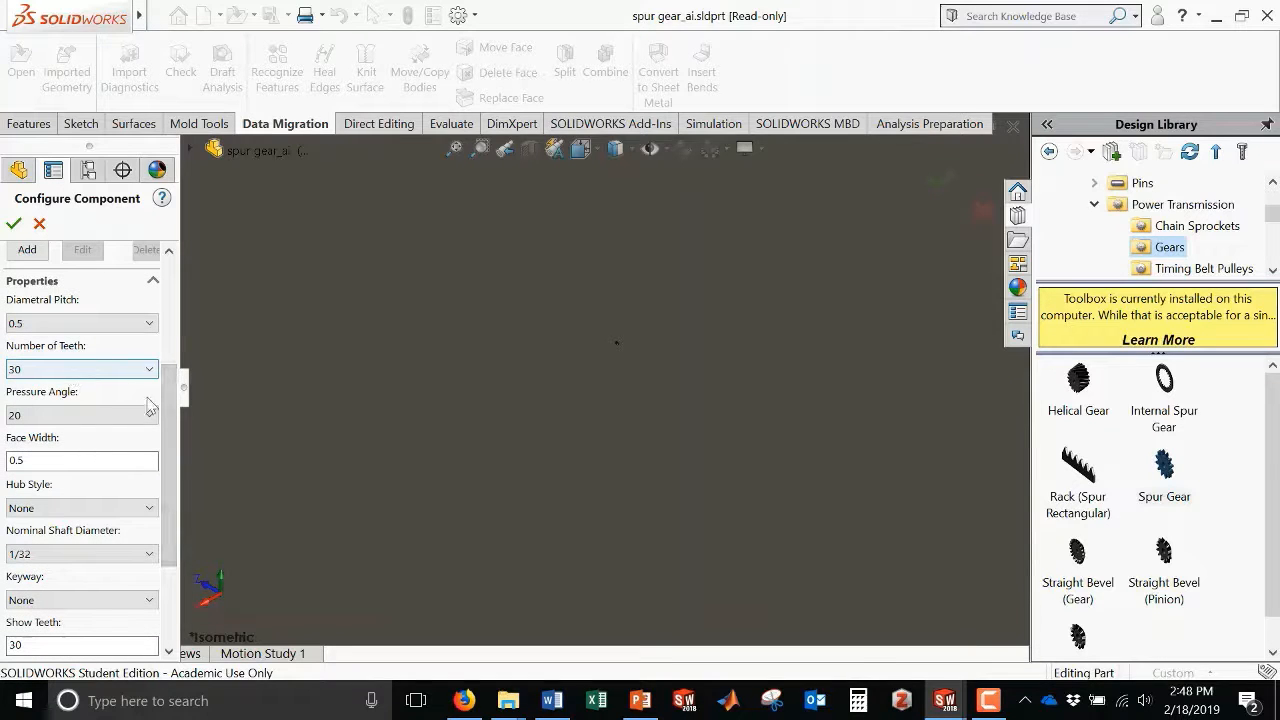
pyautogui.scroll(-5, 172, 410)
pyautogui.scroll(-5, 172, 410)
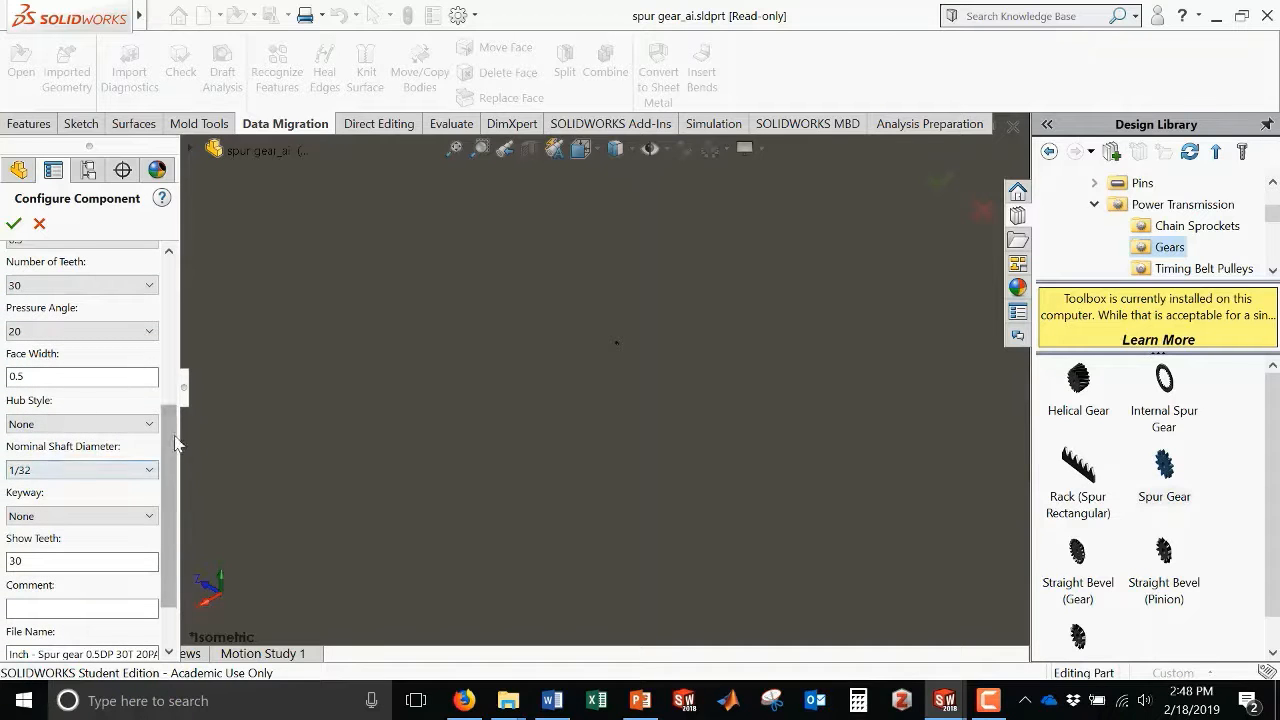
pyautogui.scroll(-1, 168, 453)
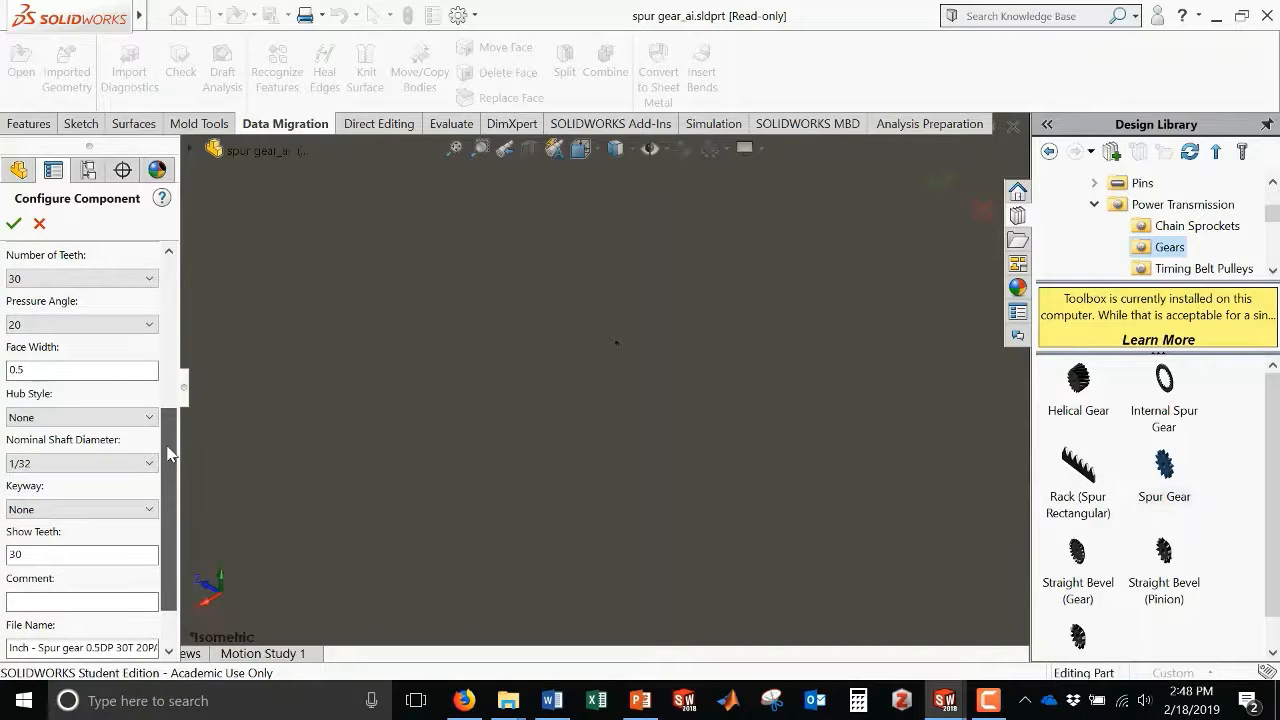
pyautogui.moveTo(168, 453); pyautogui.dragTo(168, 486)
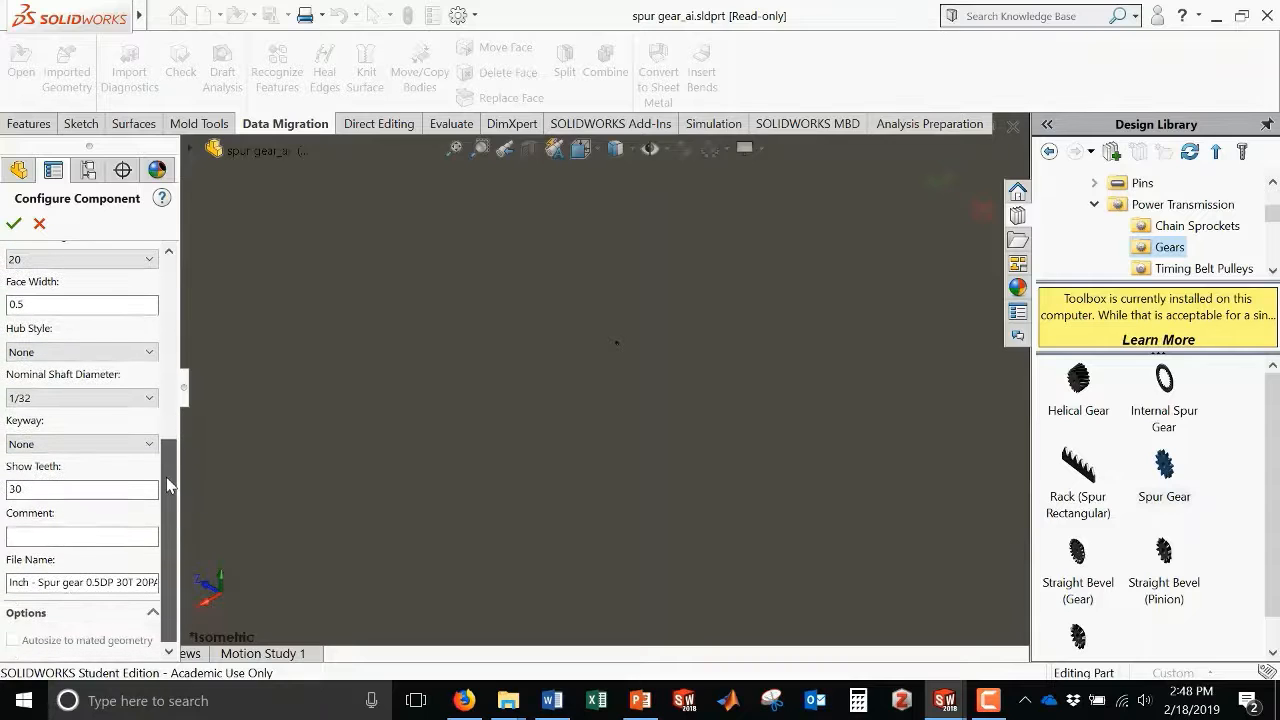
pyautogui.scroll(5, 166, 487)
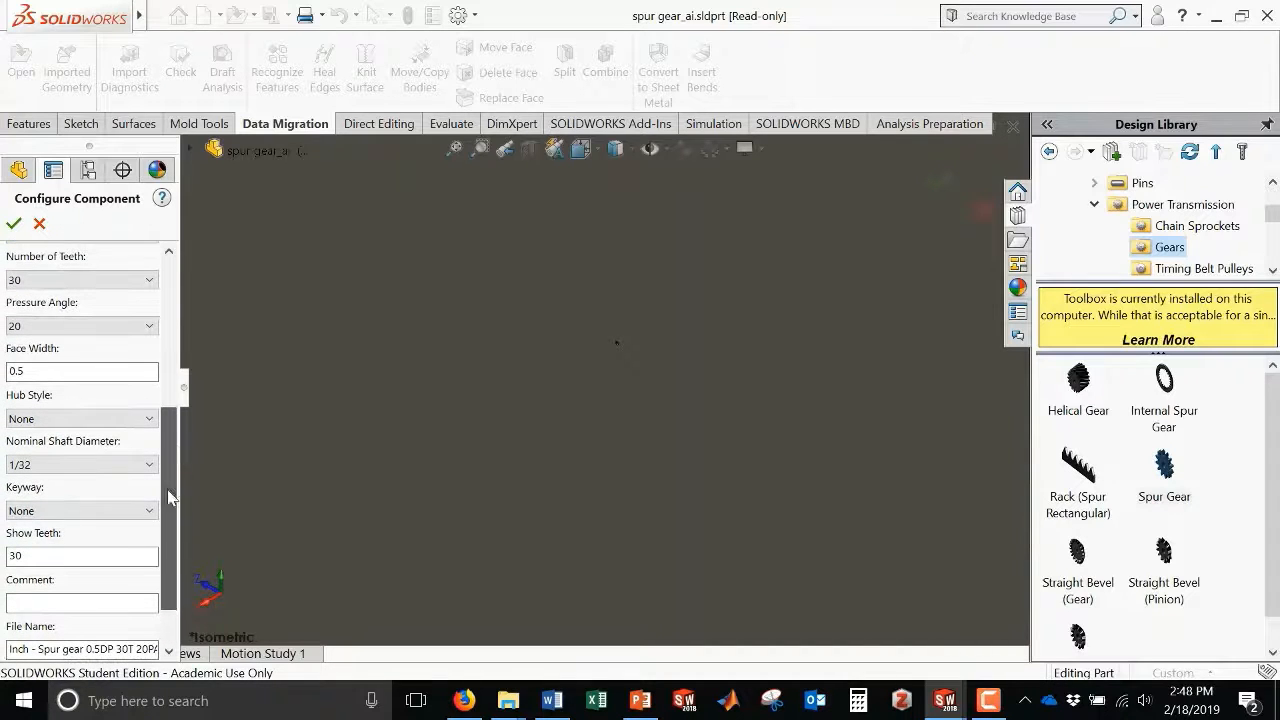
pyautogui.click(125, 511)
pyautogui.click(125, 511)
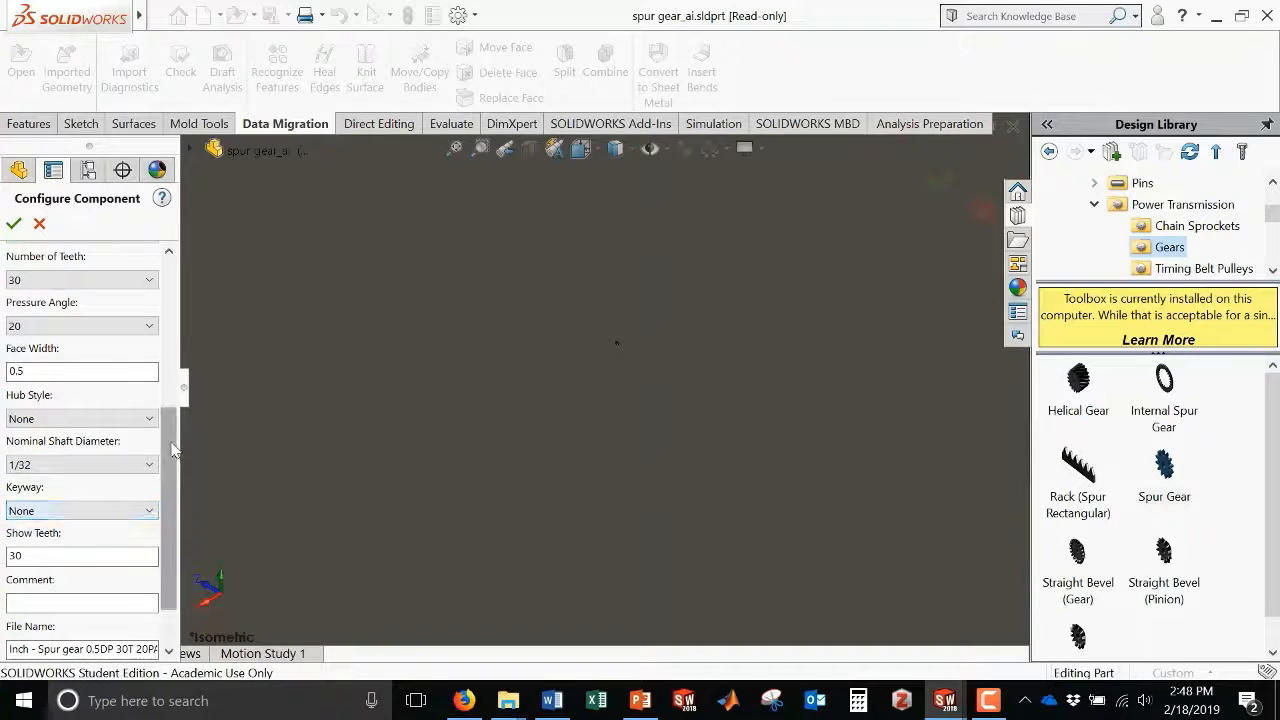
# - Set the spur gear's hub style to Both Sides
pyautogui.scroll(2, 155, 445)
pyautogui.click(151, 443)
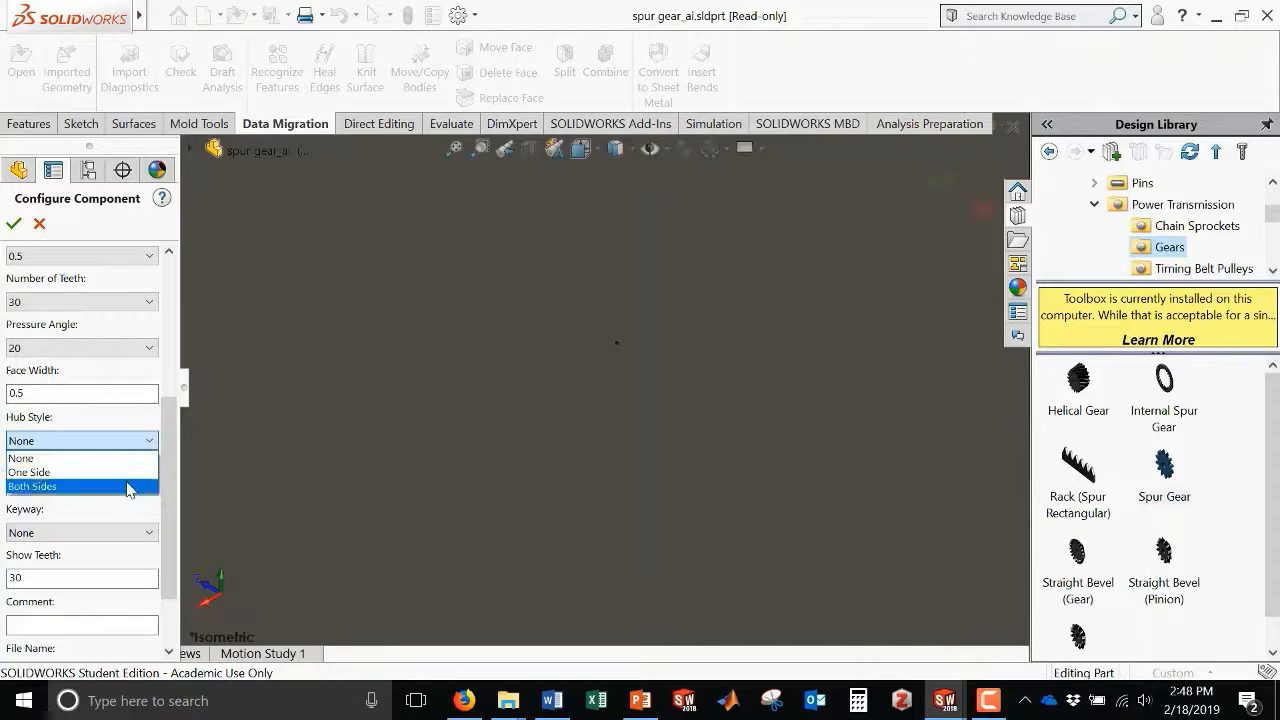
pyautogui.click(128, 487)
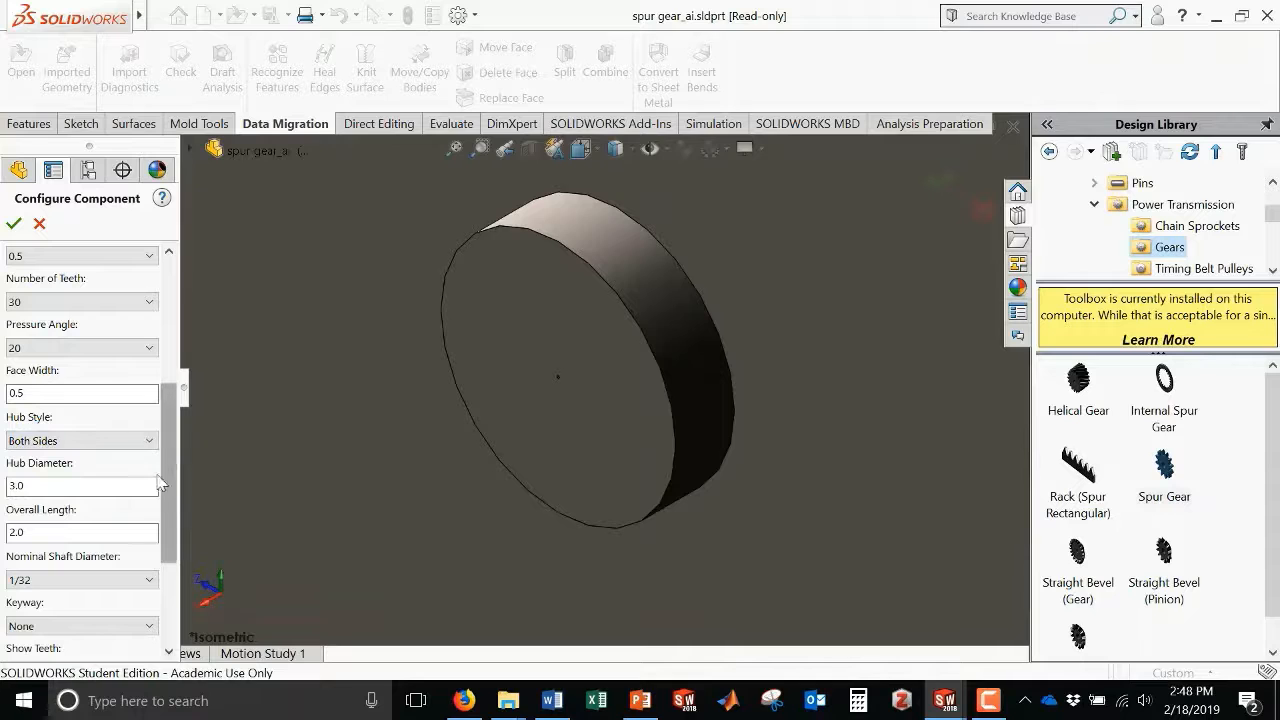
# - Examine the spur gear's hub diameter, overall length, shaft diameter, keyway and shown-teeth settings
pyautogui.scroll(-2, 163, 515)
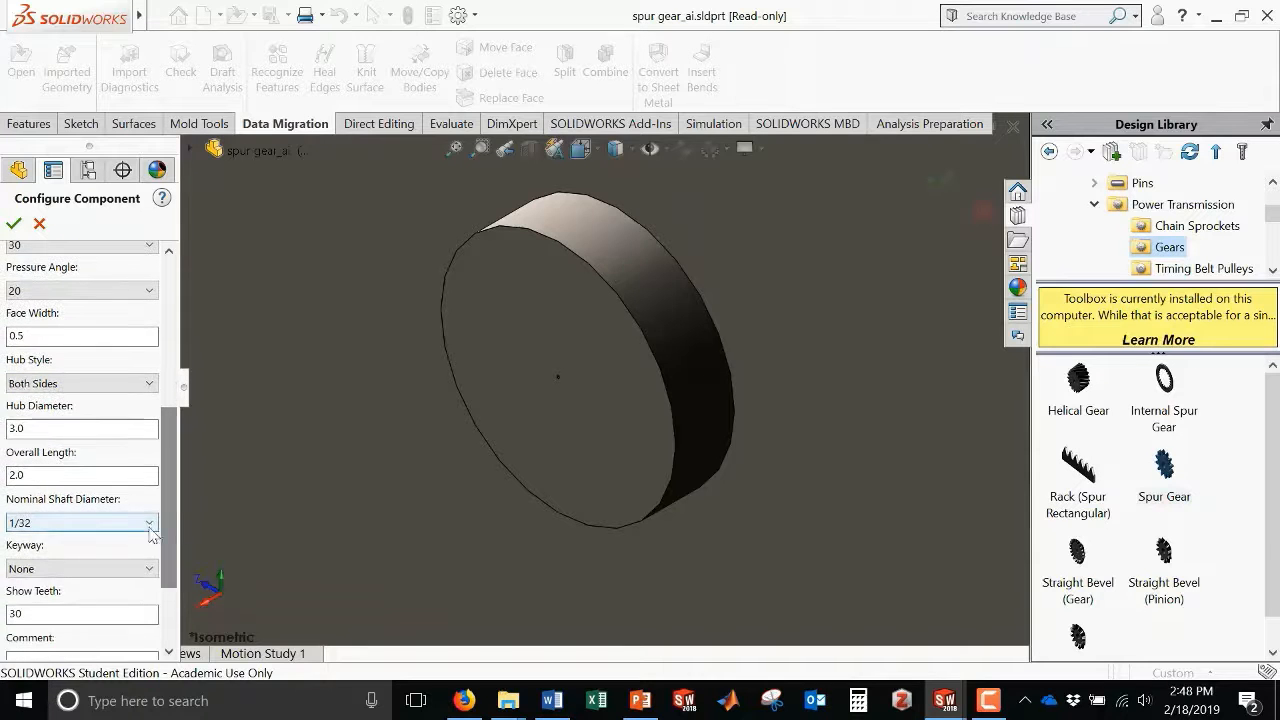
pyautogui.scroll(-2, 166, 530)
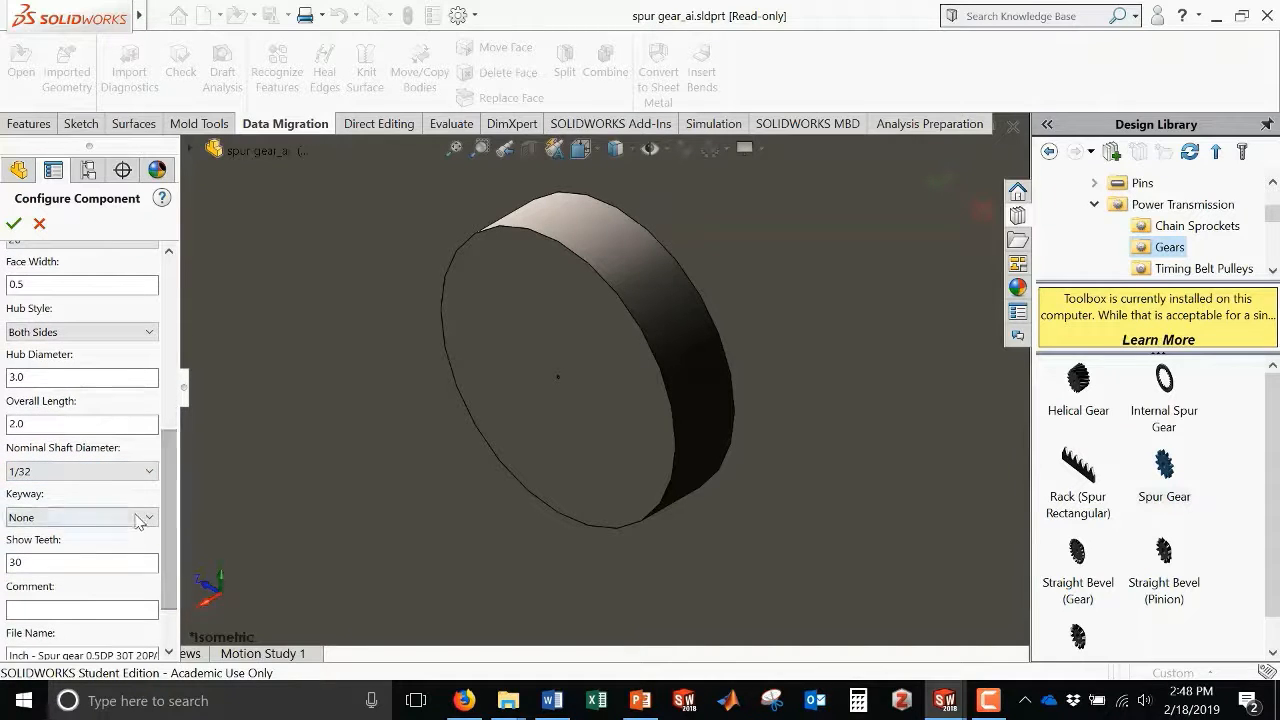
pyautogui.click(148, 518)
pyautogui.click(148, 518)
pyautogui.scroll(-3, 167, 528)
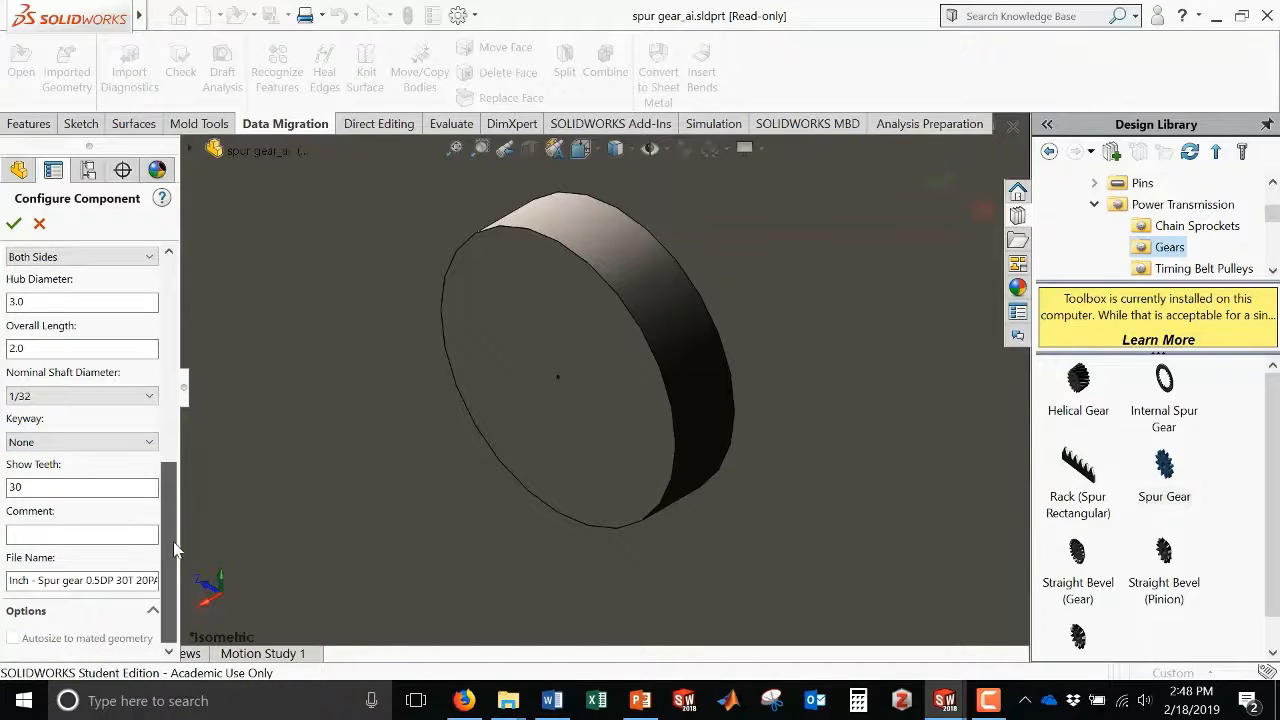
pyautogui.scroll(2, 160, 522)
pyautogui.scroll(1, 158, 516)
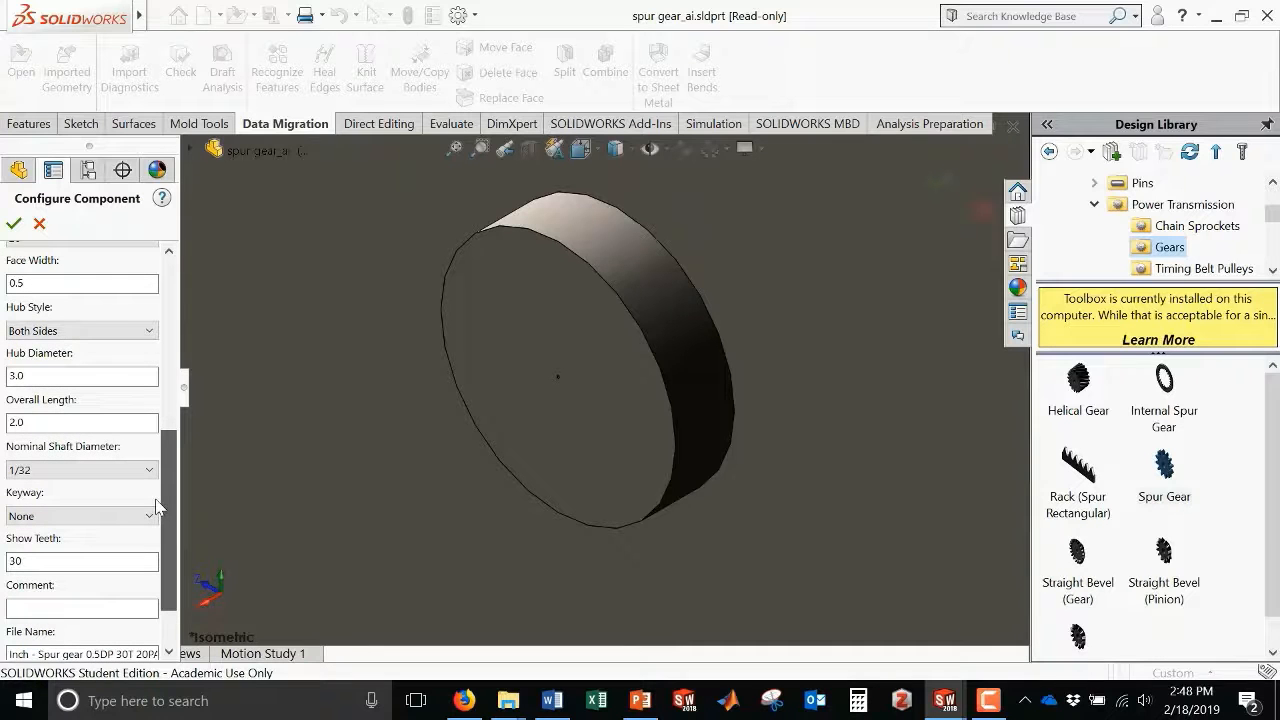
pyautogui.scroll(-2, 162, 515)
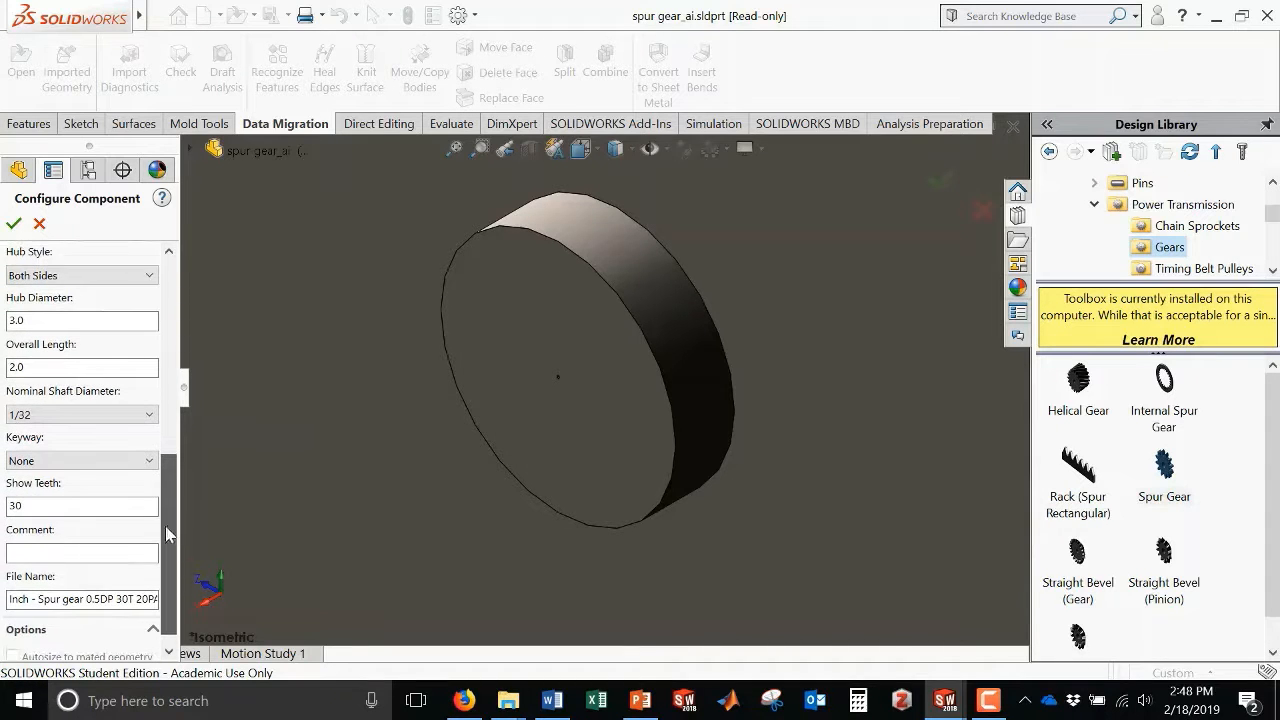
pyautogui.moveTo(167, 535); pyautogui.dragTo(161, 330)
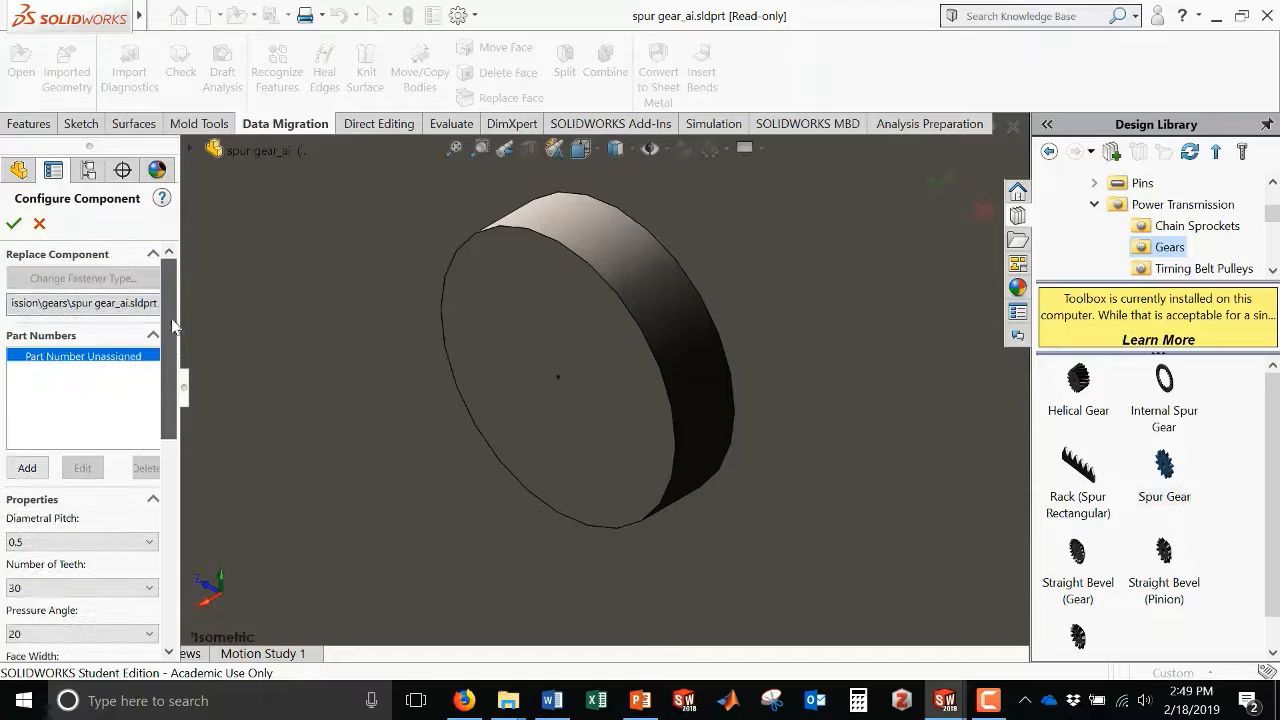
# - Accept the spur gear configuration and switch to the generated gear part's window
pyautogui.click(15, 226)
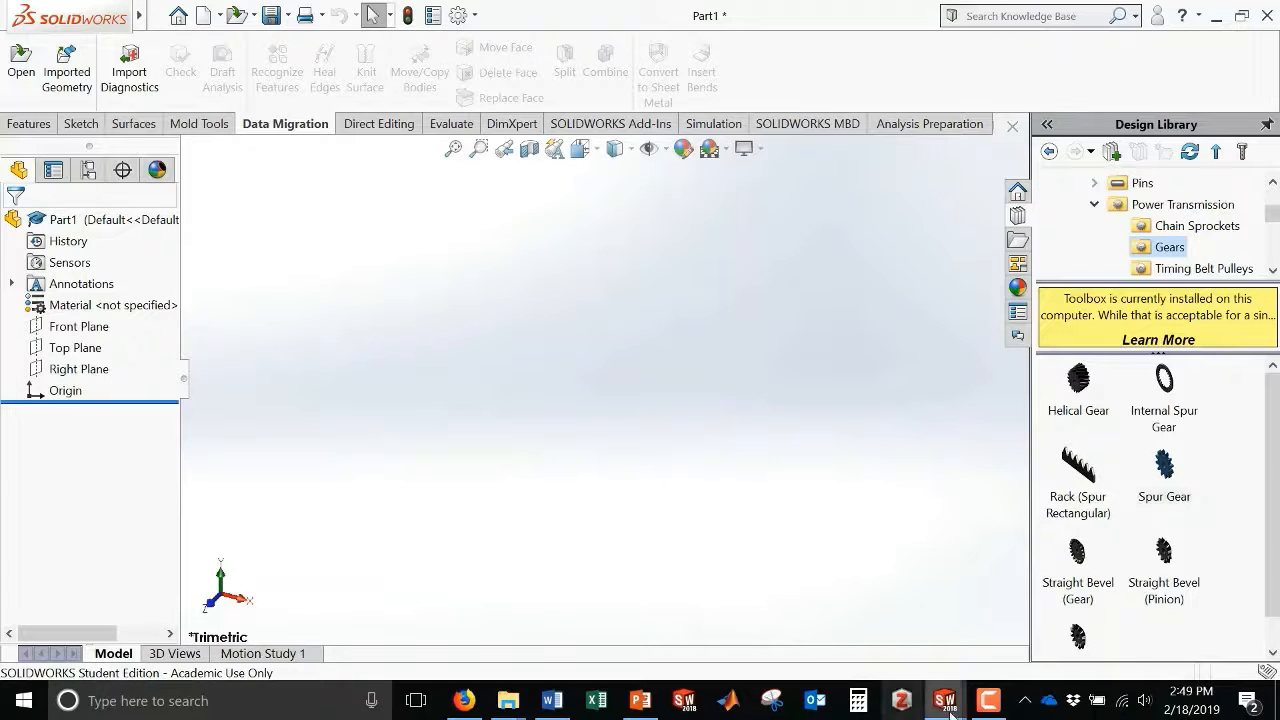
pyautogui.moveTo(943, 703)
pyautogui.click(1055, 610)
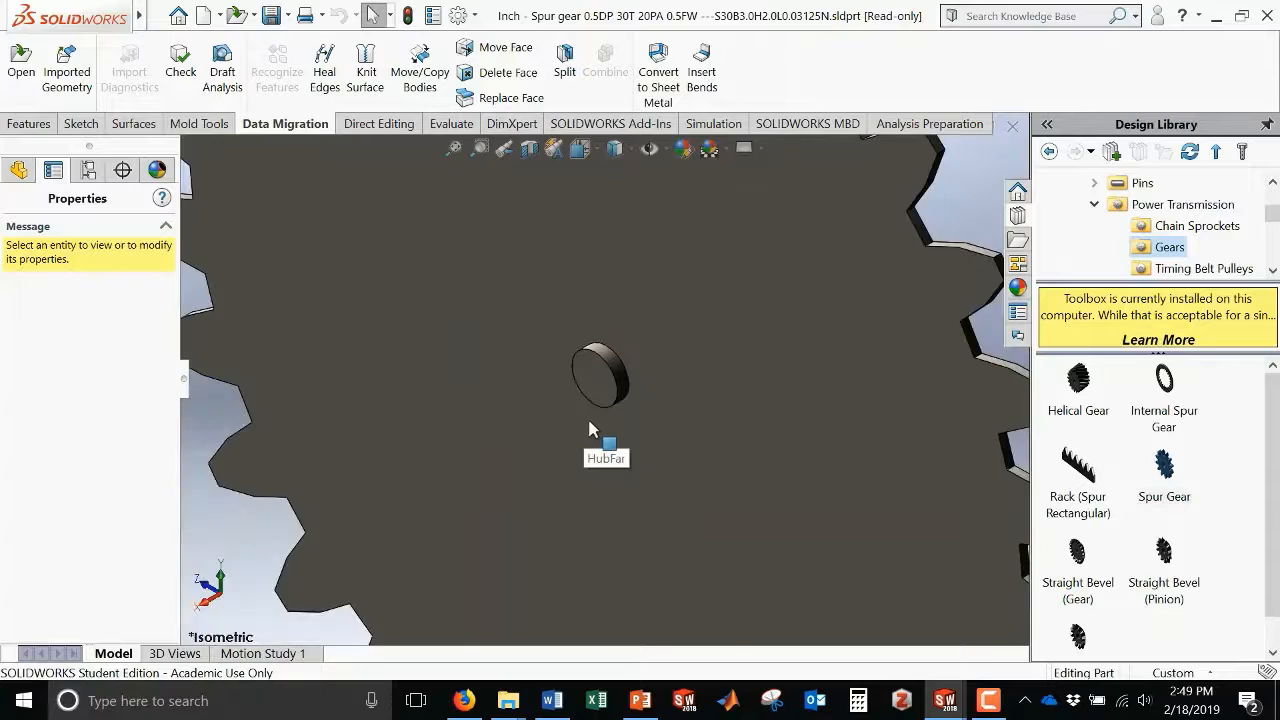
# - Open the TooCutSke sketch under the gear's ToothCut feature for editing
pyautogui.moveTo(596, 447)
pyautogui.mouseDown(button='middle')
pyautogui.moveTo(620, 397)
pyautogui.moveTo(594, 466)
pyautogui.moveTo(610, 463)
pyautogui.mouseUp(button='middle')
pyautogui.scroll(-6, 745, 347)
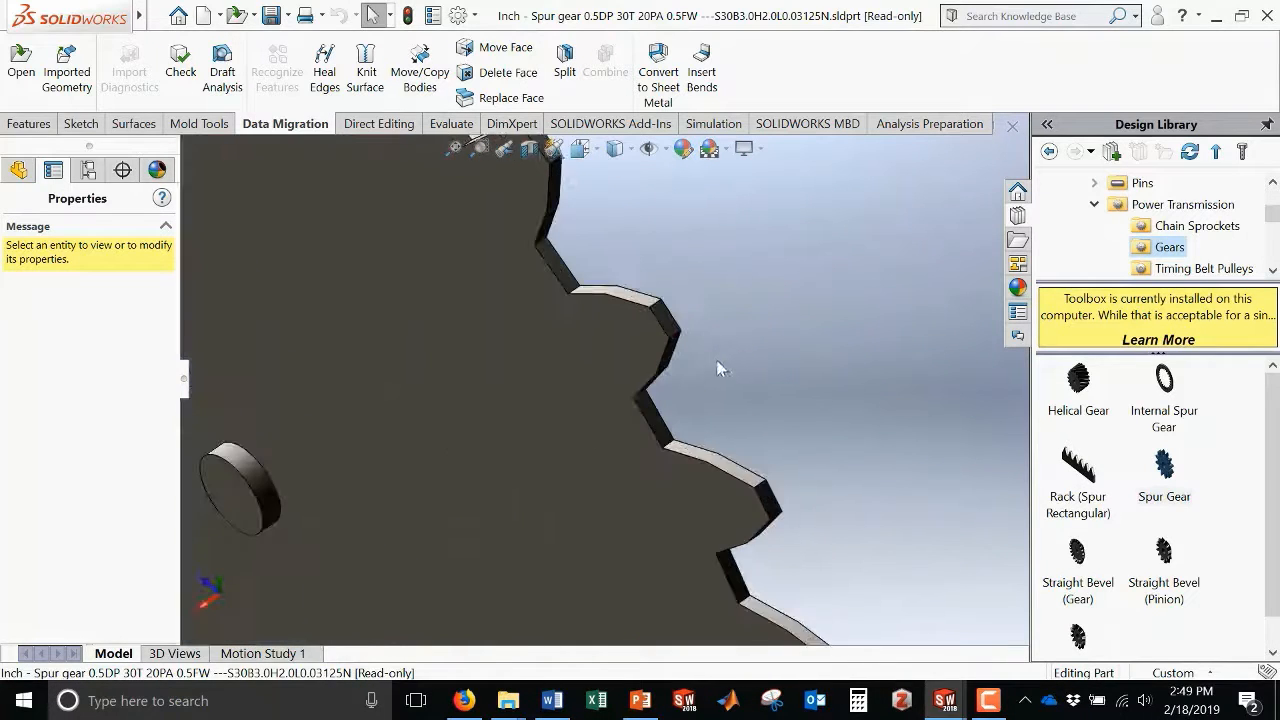
pyautogui.moveTo(618, 412)
pyautogui.mouseDown(button='middle')
pyautogui.moveTo(607, 416)
pyautogui.moveTo(614, 391)
pyautogui.mouseUp(button='middle')
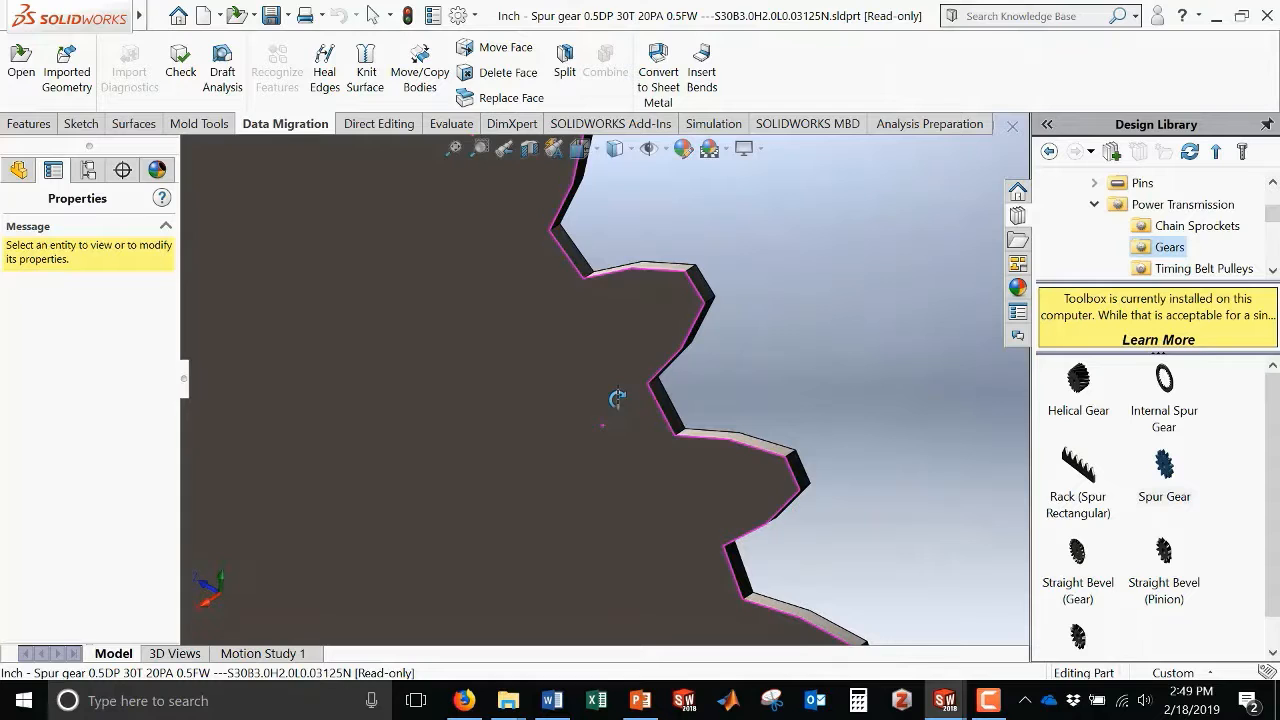
pyautogui.click(19, 171)
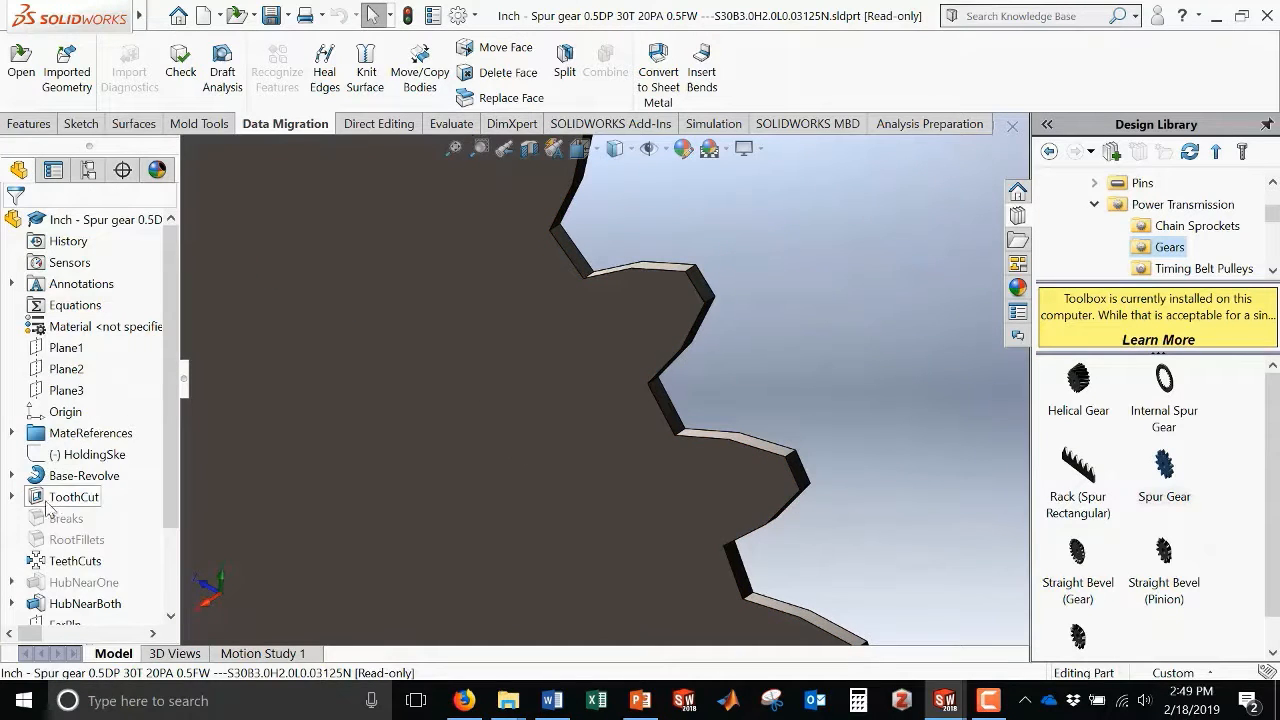
pyautogui.click(12, 497)
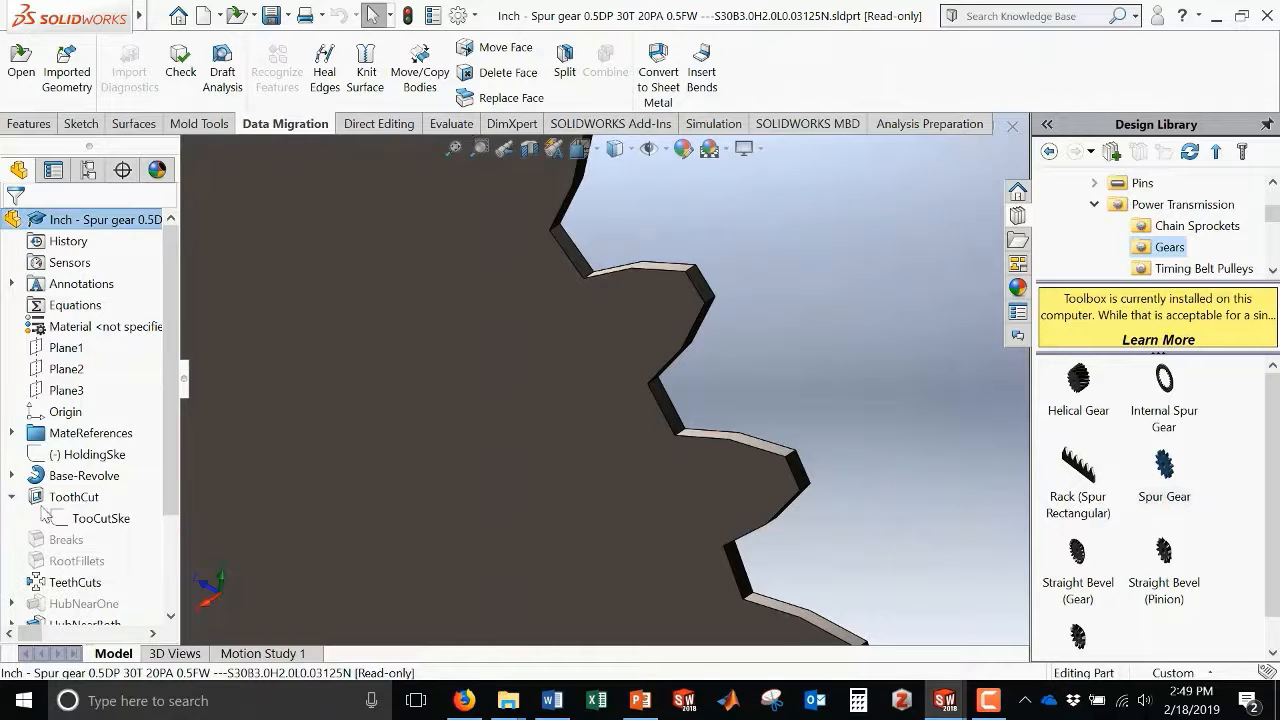
pyautogui.click(66, 518)
pyautogui.click(77, 463)
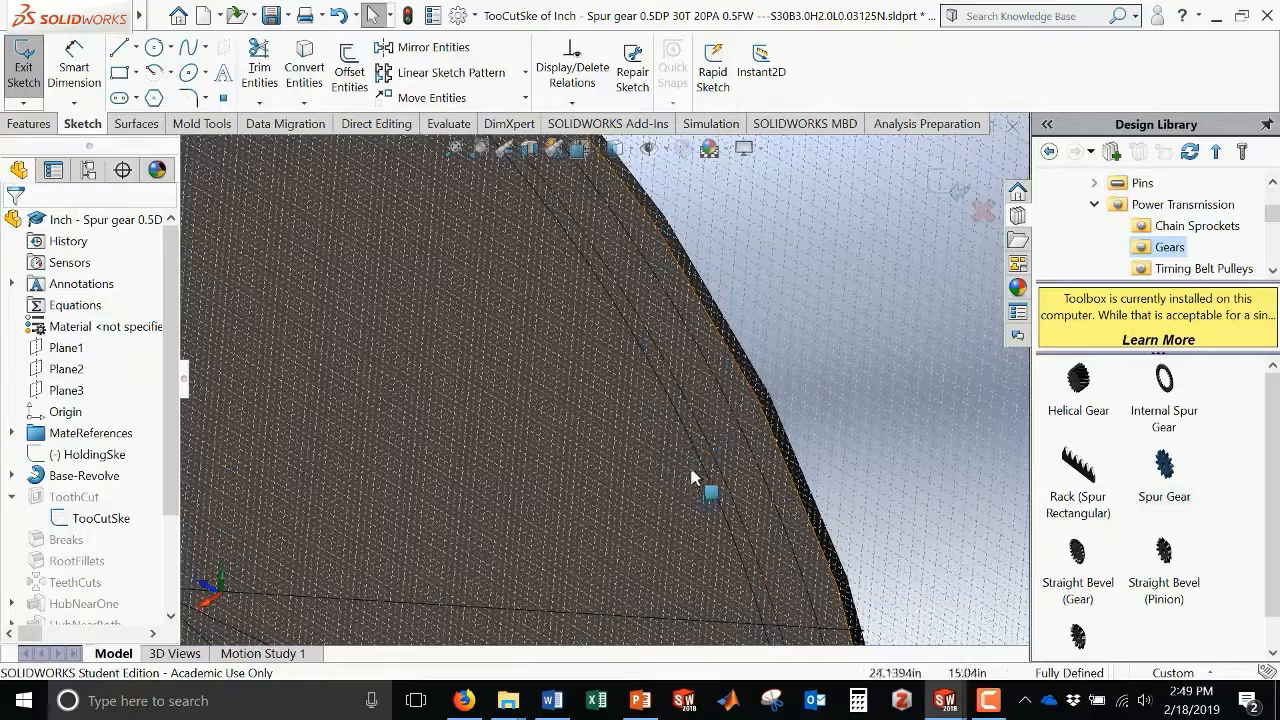
# - Examine the tooth space profile and its curved flank's arc properties, and exit the sketch
pyautogui.scroll(5, 690, 488)
pyautogui.scroll(-6, 497, 293)
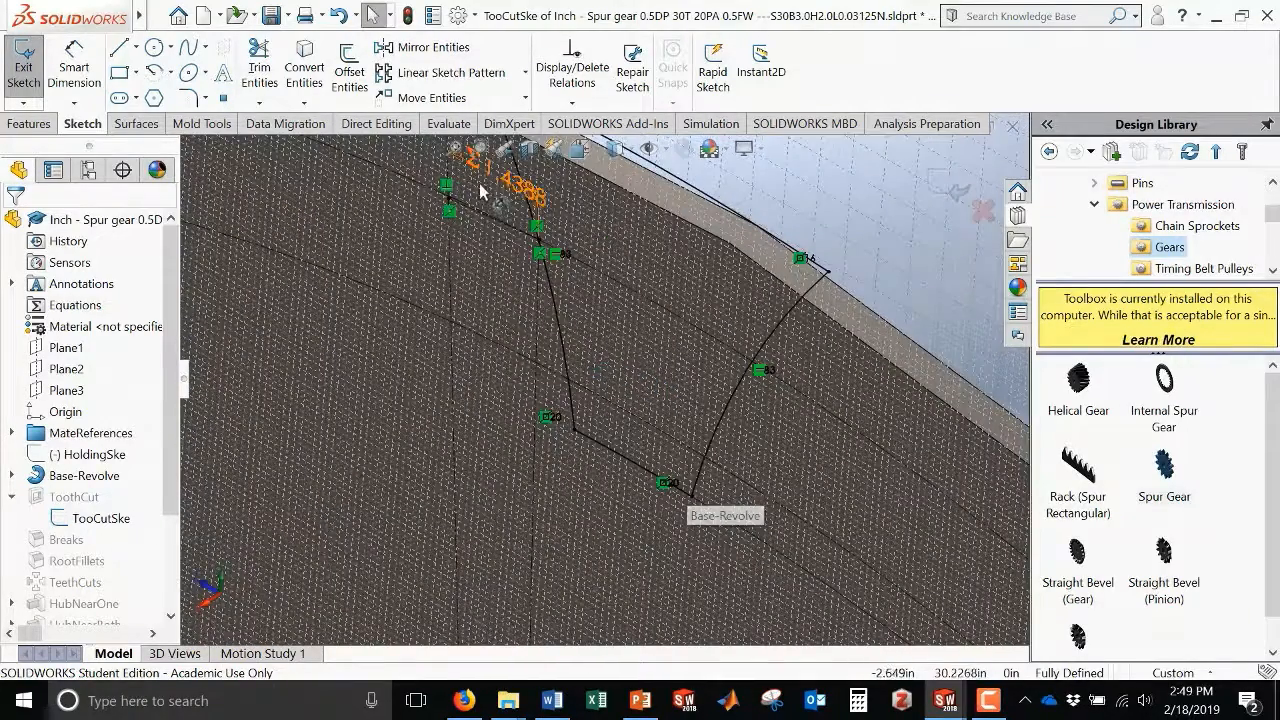
pyautogui.scroll(-3, 530, 205)
pyautogui.scroll(2, 591, 268)
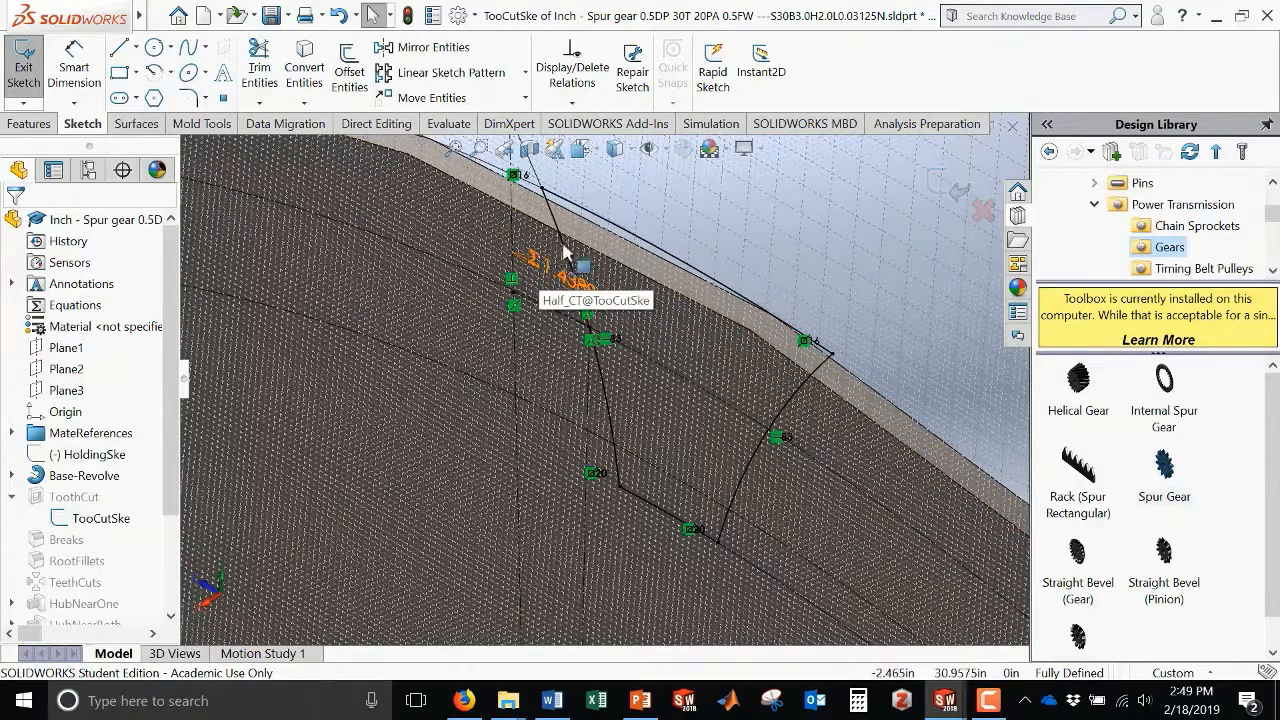
pyautogui.click(563, 243)
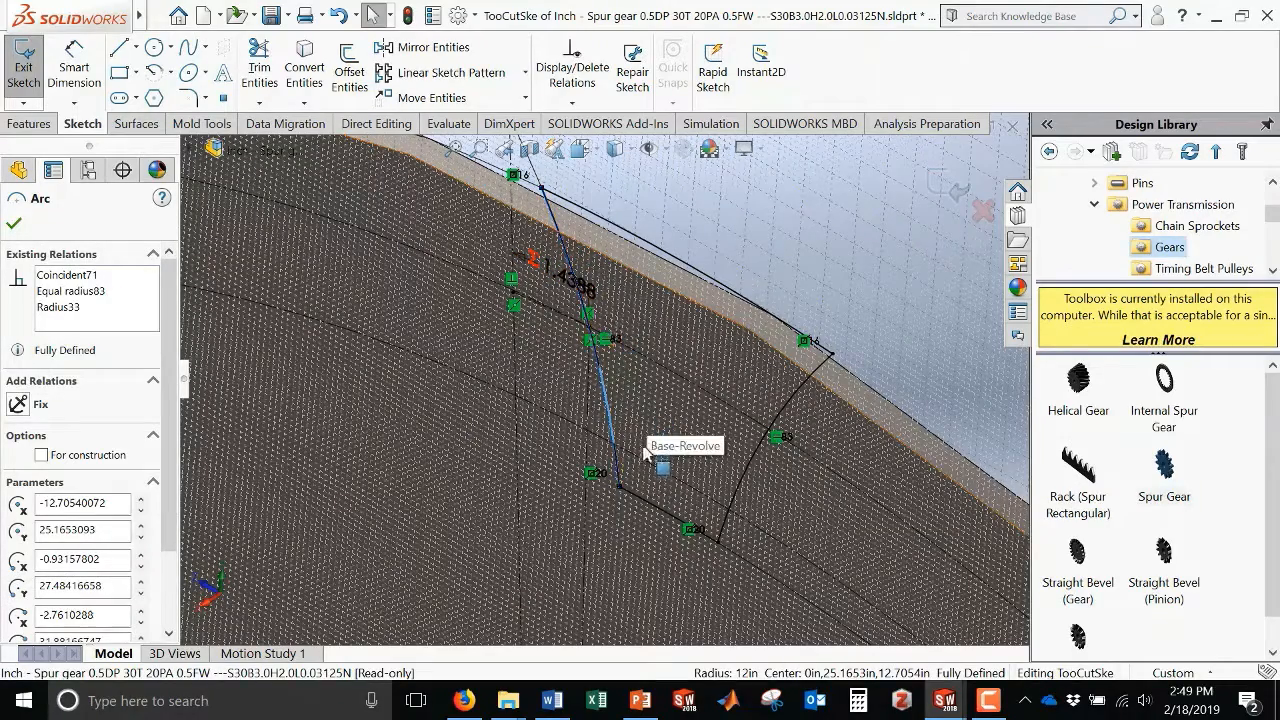
pyautogui.moveTo(643, 476)
pyautogui.mouseDown(button='middle')
pyautogui.moveTo(666, 446)
pyautogui.moveTo(638, 462)
pyautogui.mouseUp(button='middle')
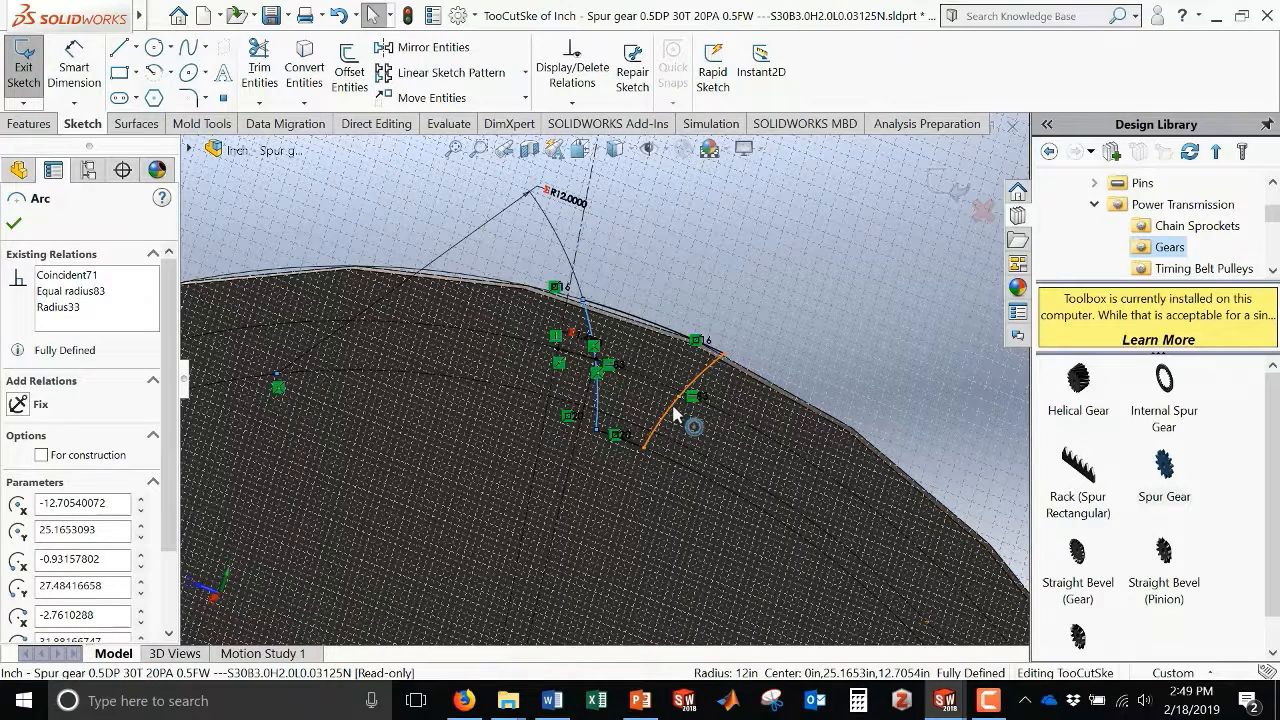
pyautogui.press('Escape')
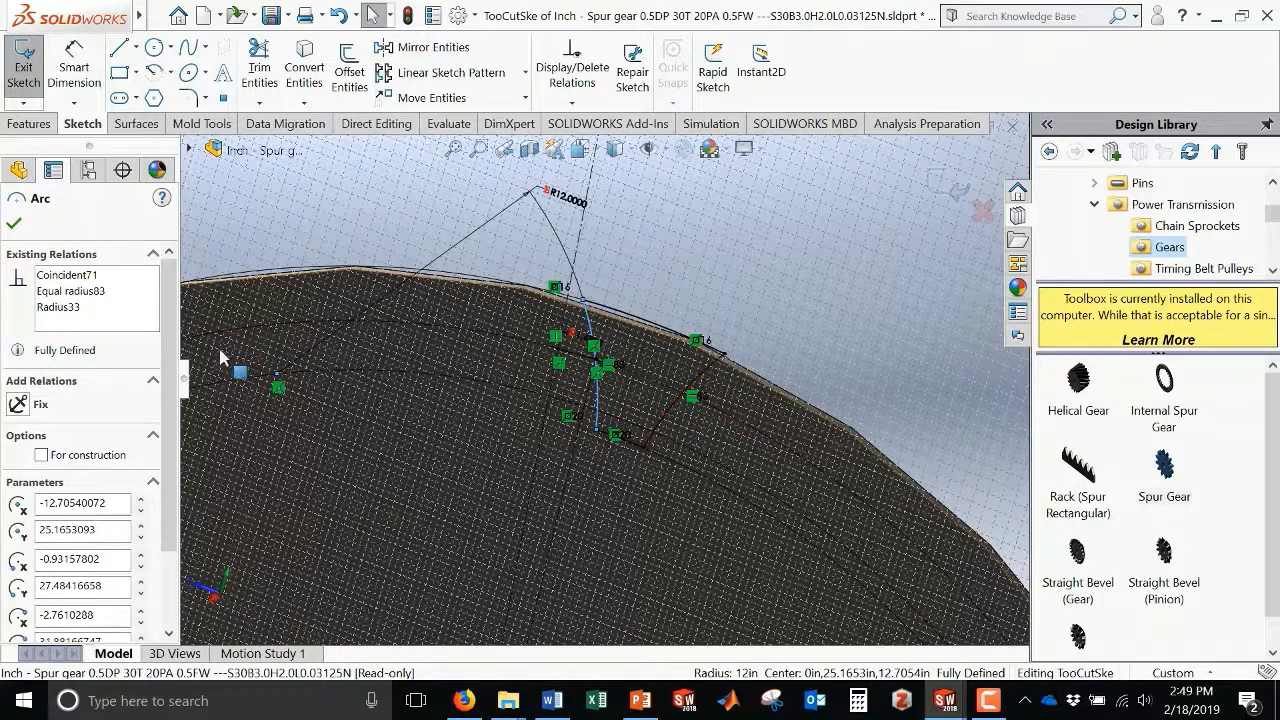
pyautogui.click(14, 223)
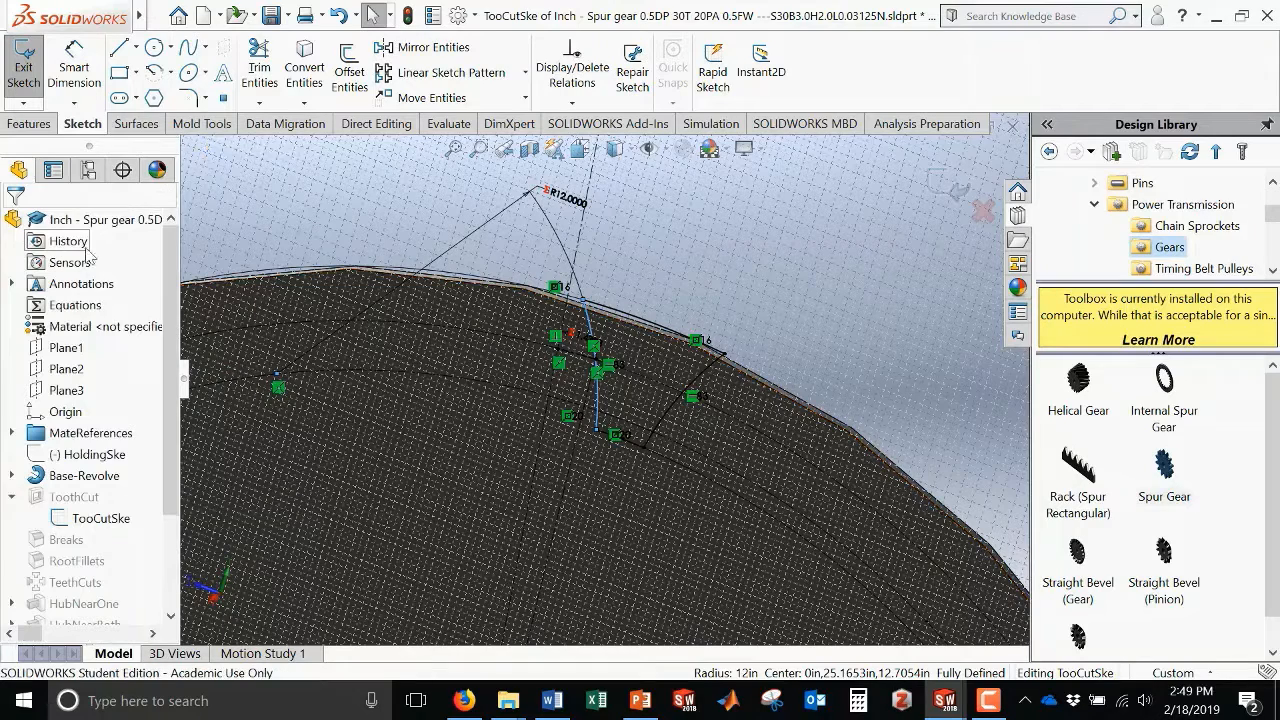
pyautogui.click(24, 61)
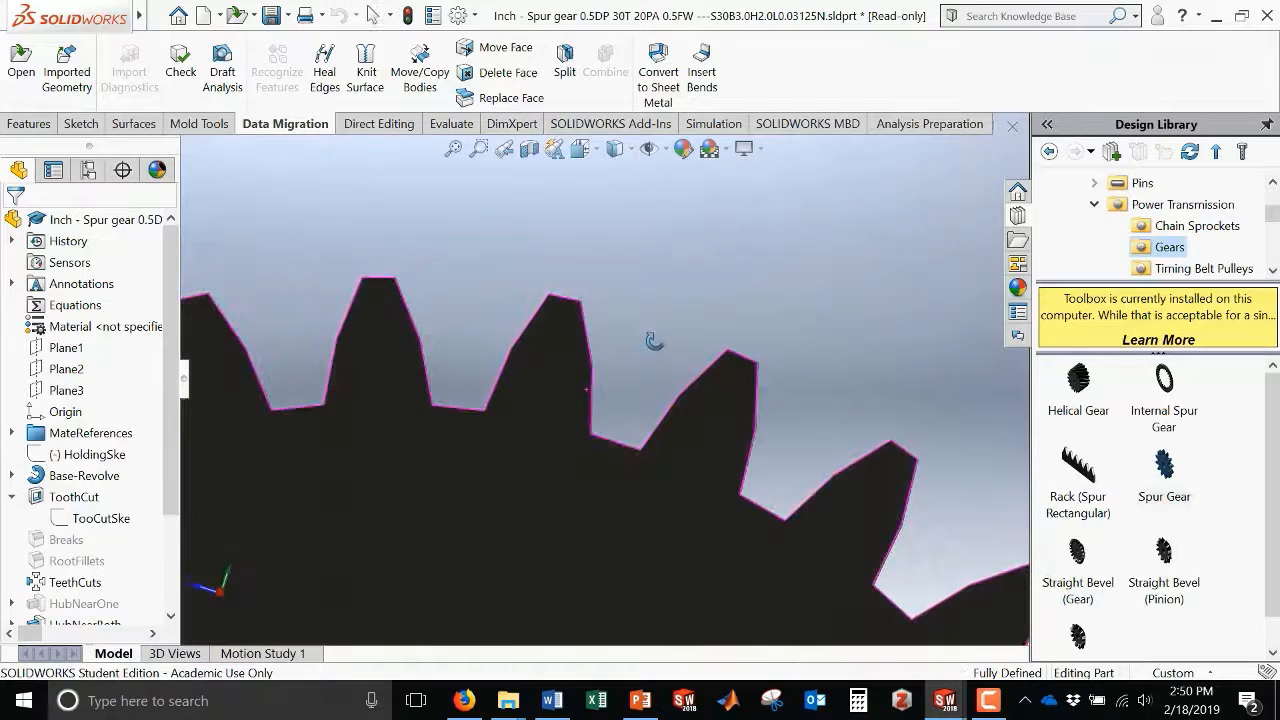
# - Inspect the tooth shape and the whole gear, and close the gear part without saving
pyautogui.scroll(-6, 604, 370)
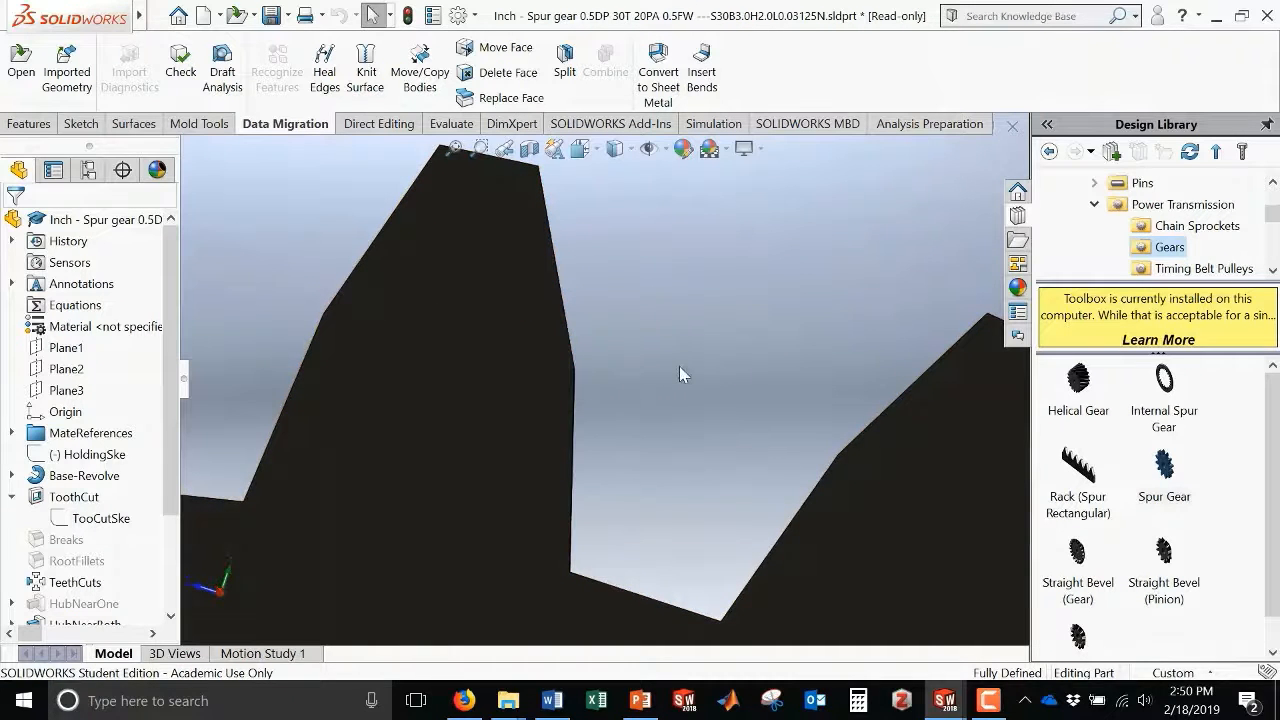
pyautogui.scroll(5, 667, 373)
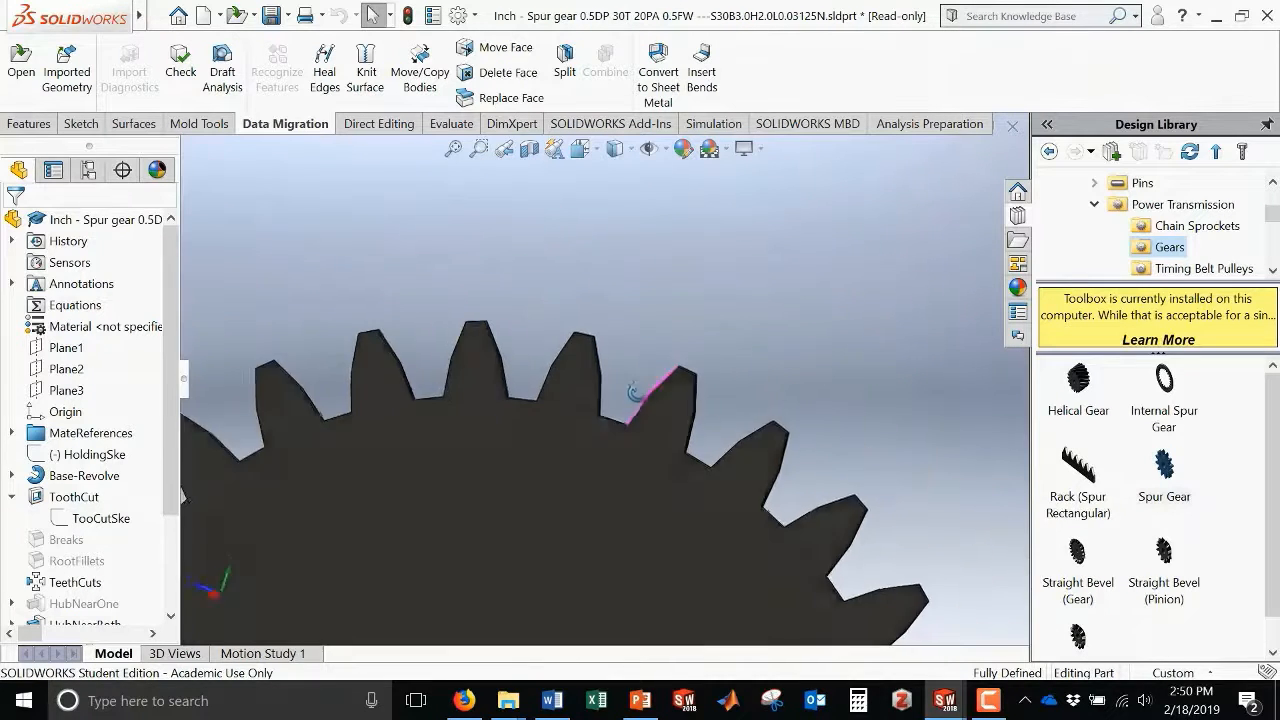
pyautogui.moveTo(633, 392)
pyautogui.mouseDown(button='middle')
pyautogui.moveTo(594, 449)
pyautogui.moveTo(571, 343)
pyautogui.moveTo(565, 393)
pyautogui.moveTo(610, 420)
pyautogui.moveTo(648, 395)
pyautogui.moveTo(652, 365)
pyautogui.moveTo(642, 405)
pyautogui.mouseUp(button='middle')
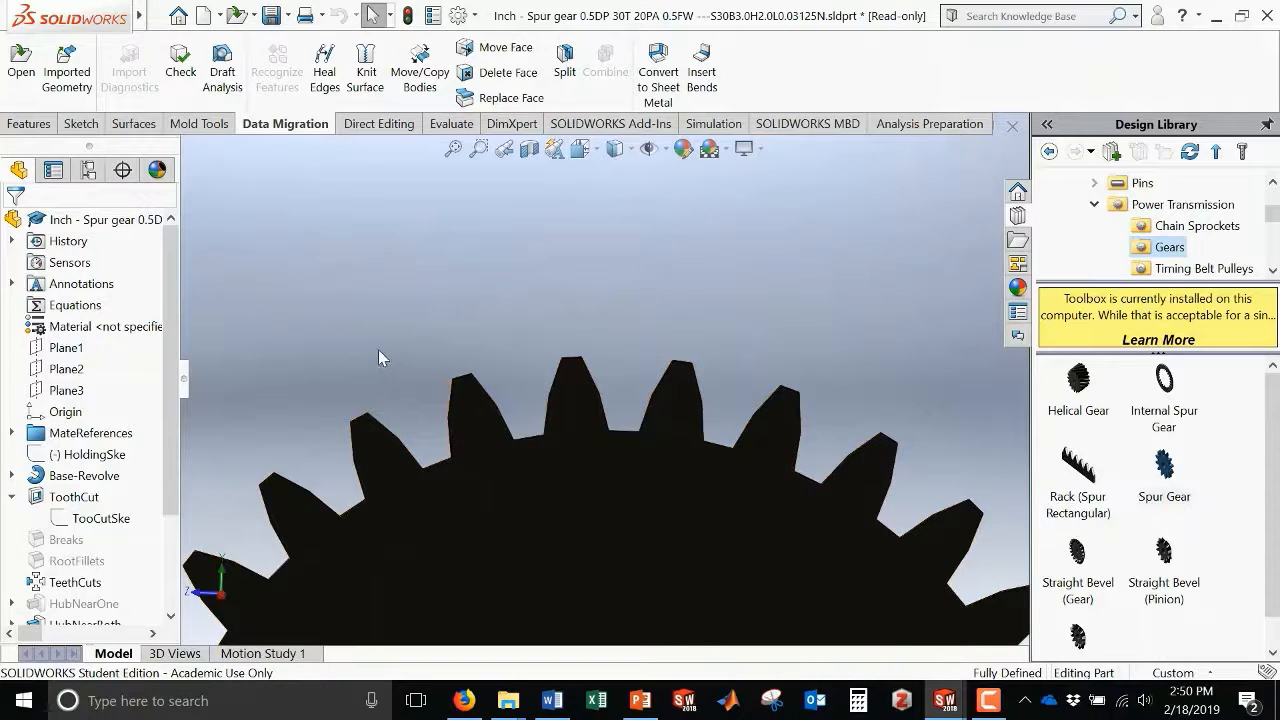
pyautogui.scroll(5, 613, 507)
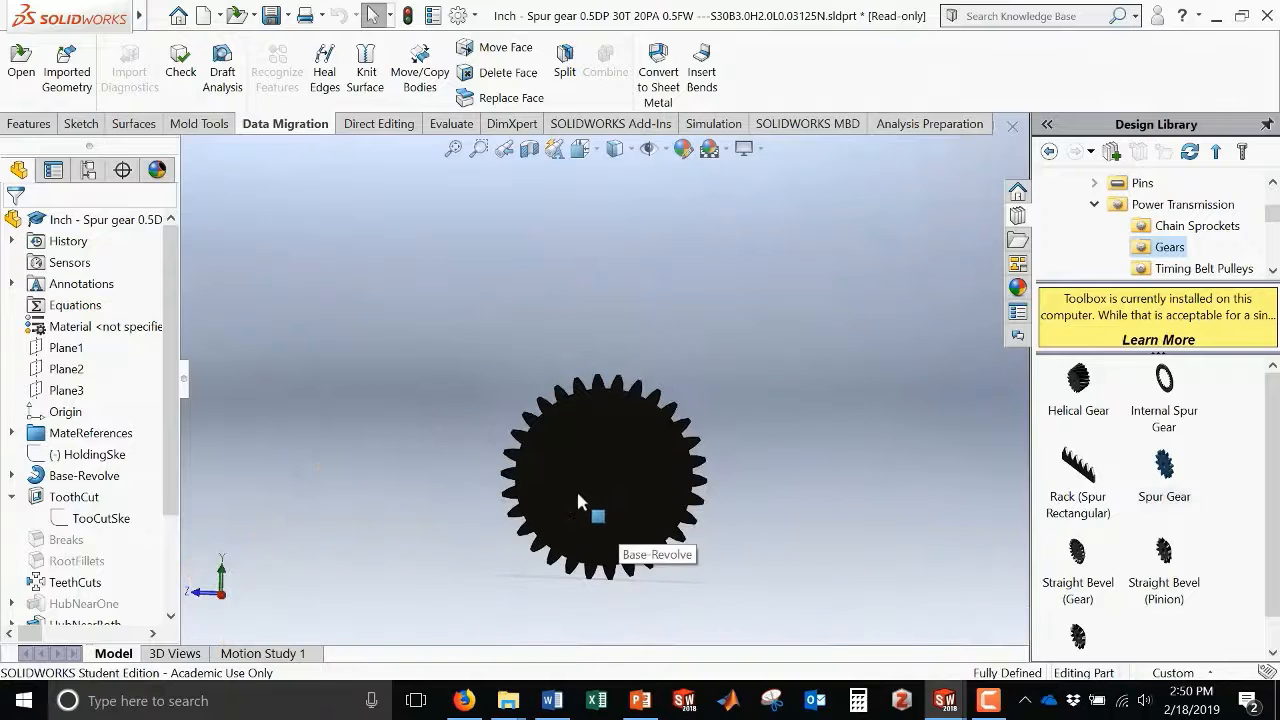
pyautogui.moveTo(700, 478); pyautogui.dragTo(672, 514, button='middle')
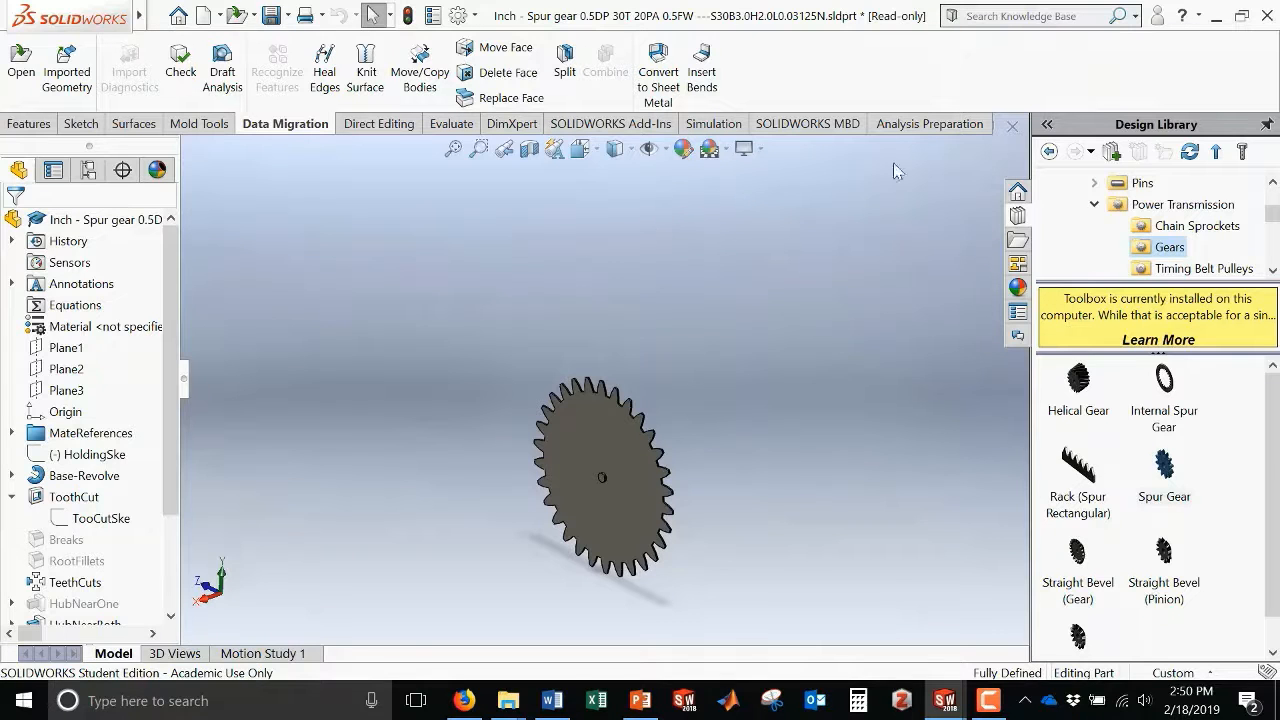
pyautogui.click(1012, 126)
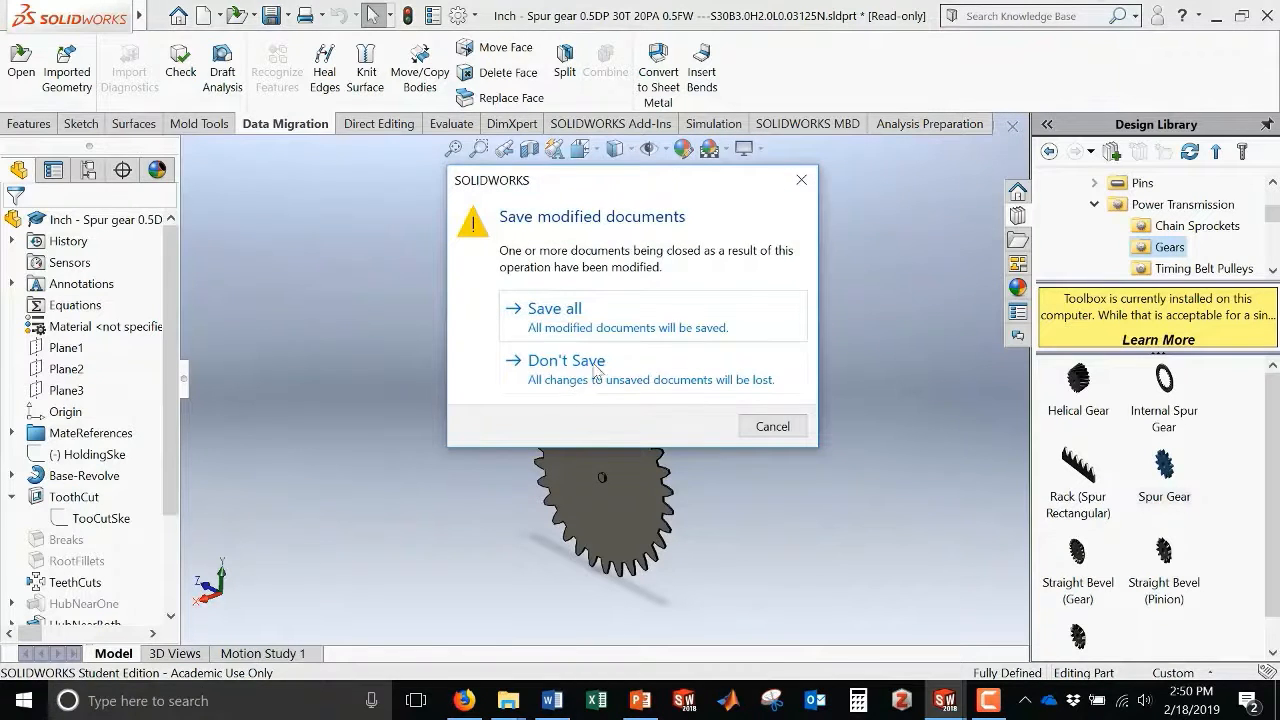
pyautogui.click(566, 362)
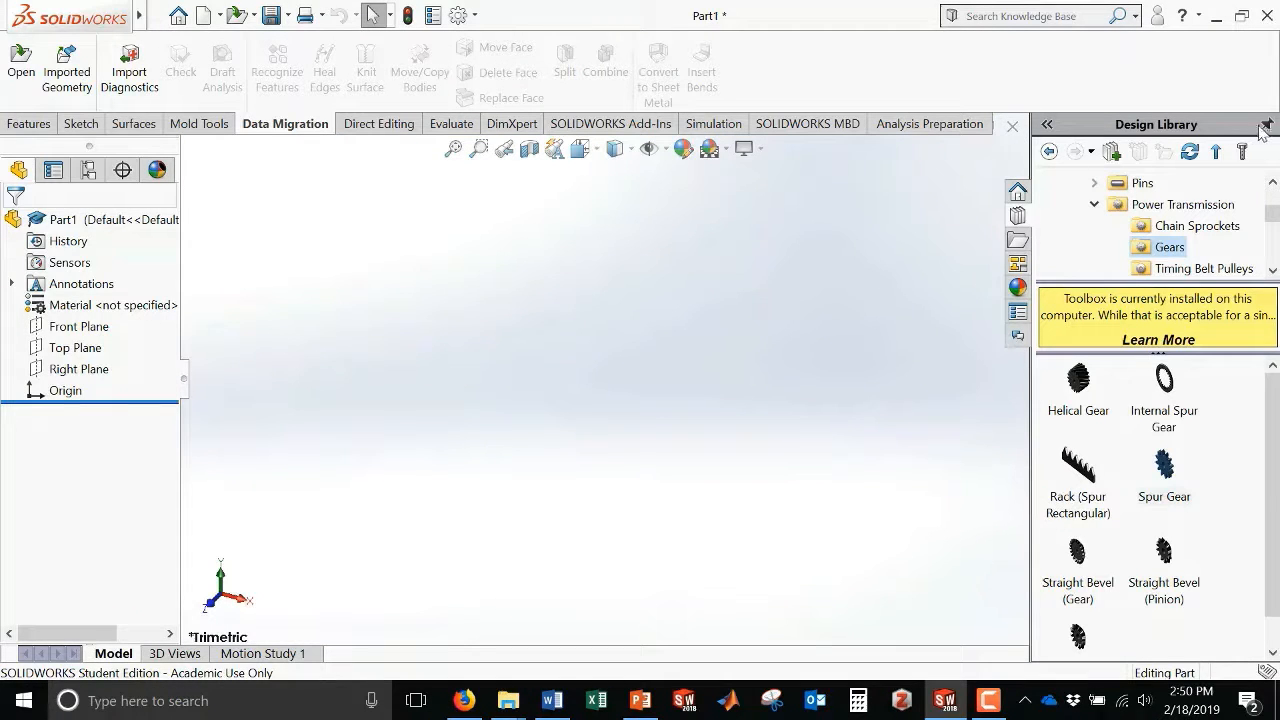
# - Narrow the Design Library pane and collapse the ANSI Inch and Toolbox folders
pyautogui.click(1047, 124)
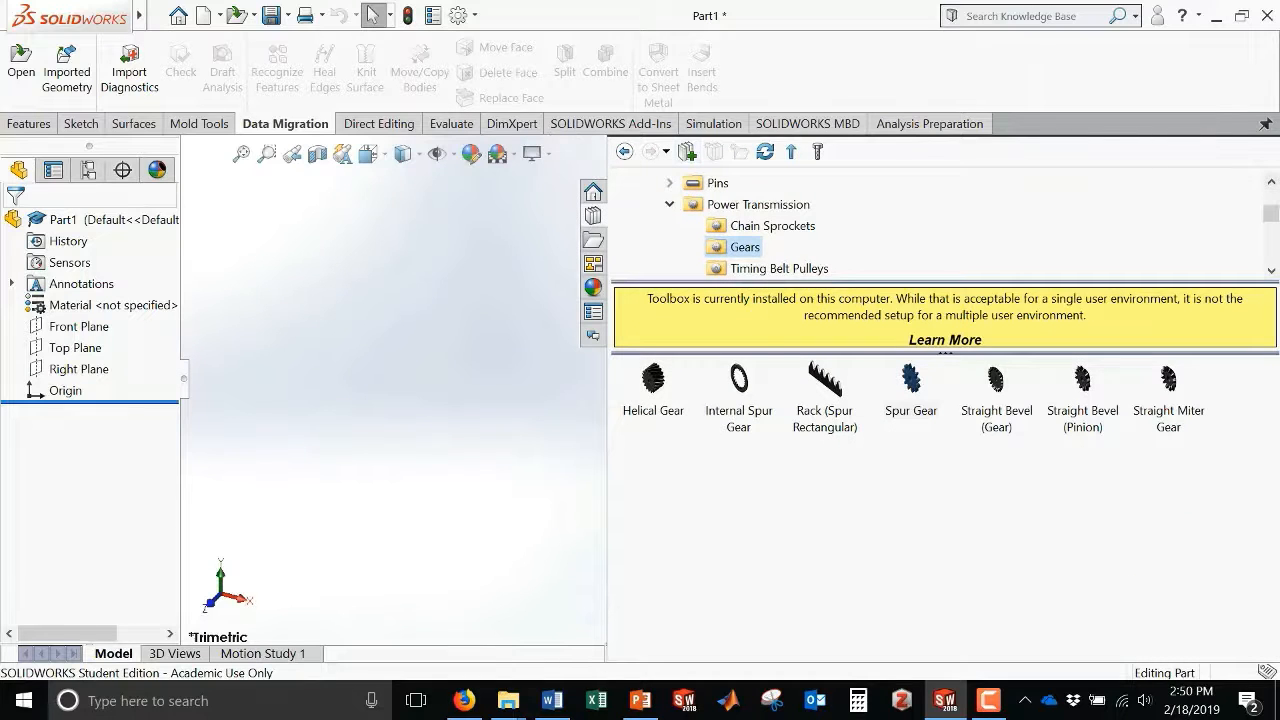
pyautogui.moveTo(608, 460); pyautogui.dragTo(1055, 450)
pyautogui.moveTo(1271, 208); pyautogui.dragTo(1270, 178)
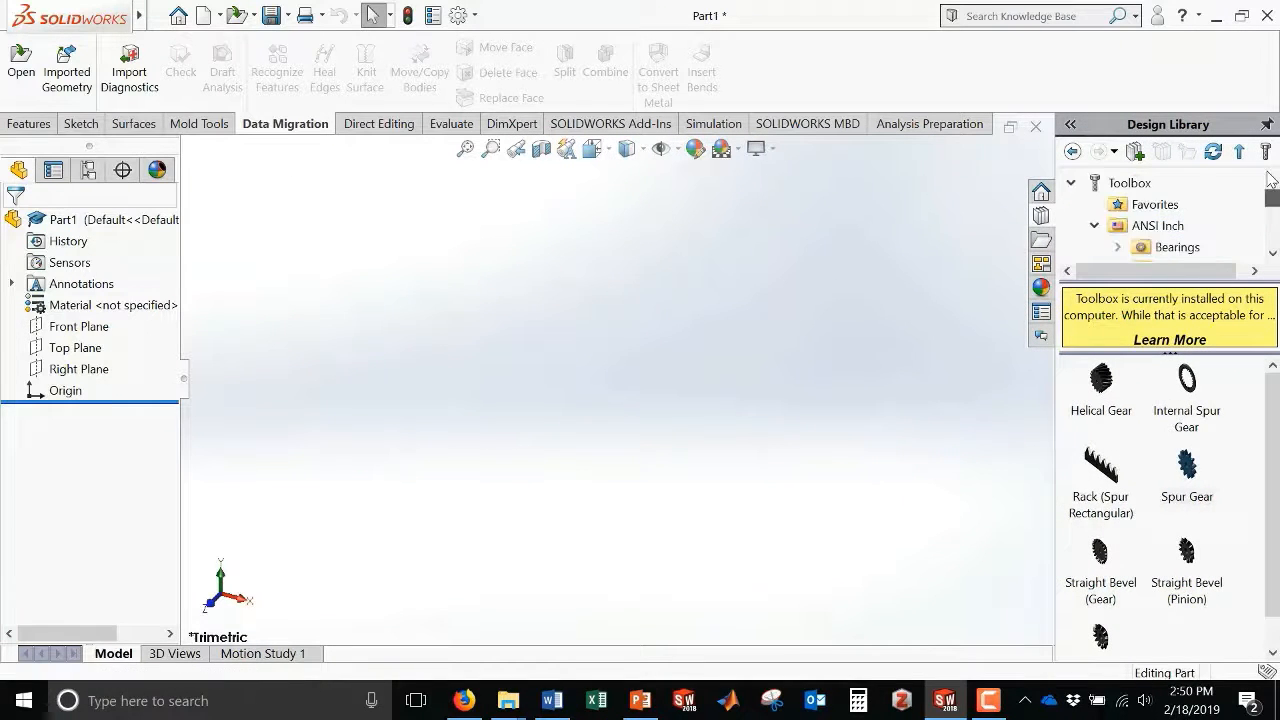
pyautogui.click(1094, 225)
pyautogui.click(1071, 183)
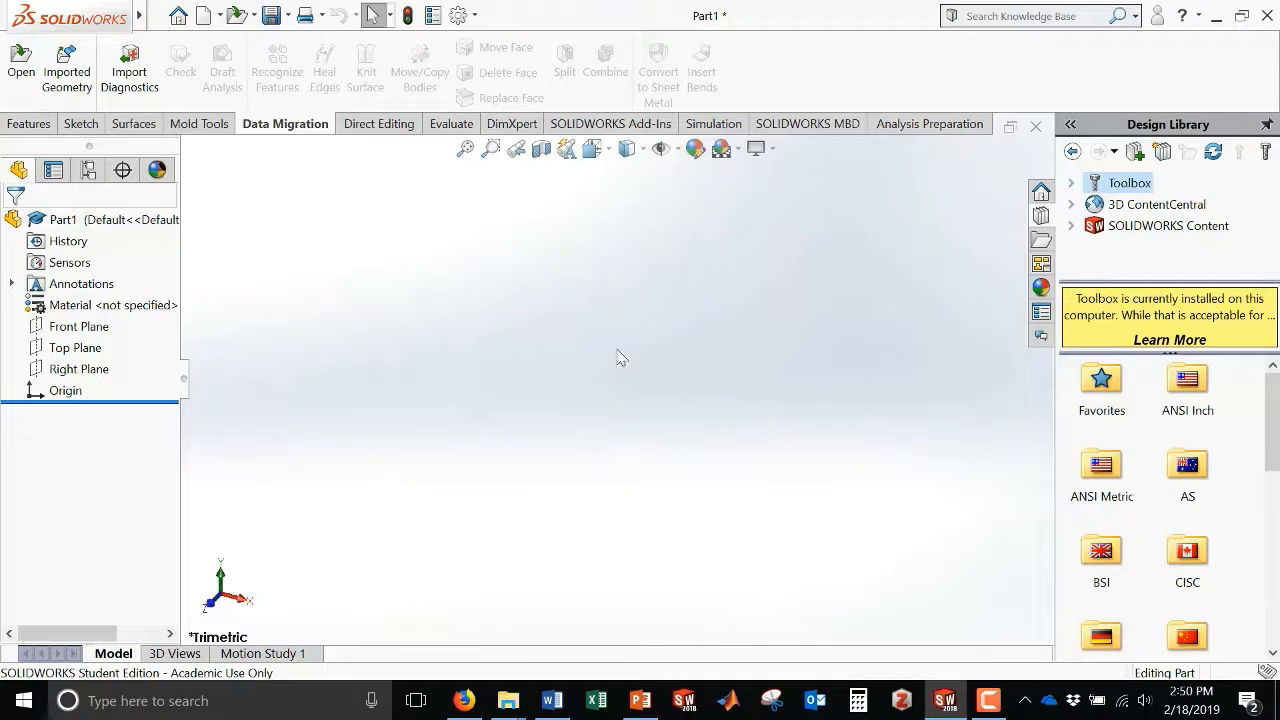
# - Show the desktop and open the gear.txt equations file in Notepad
pyautogui.press('super+d')
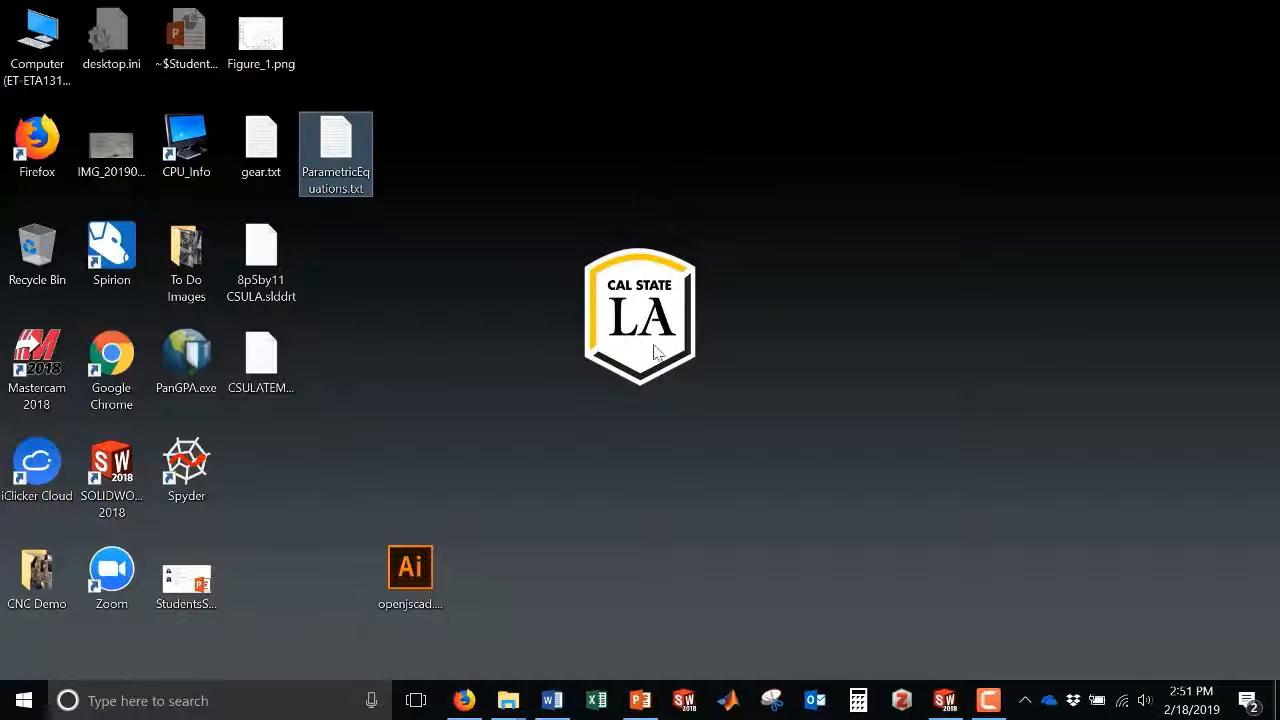
pyautogui.click(784, 375)
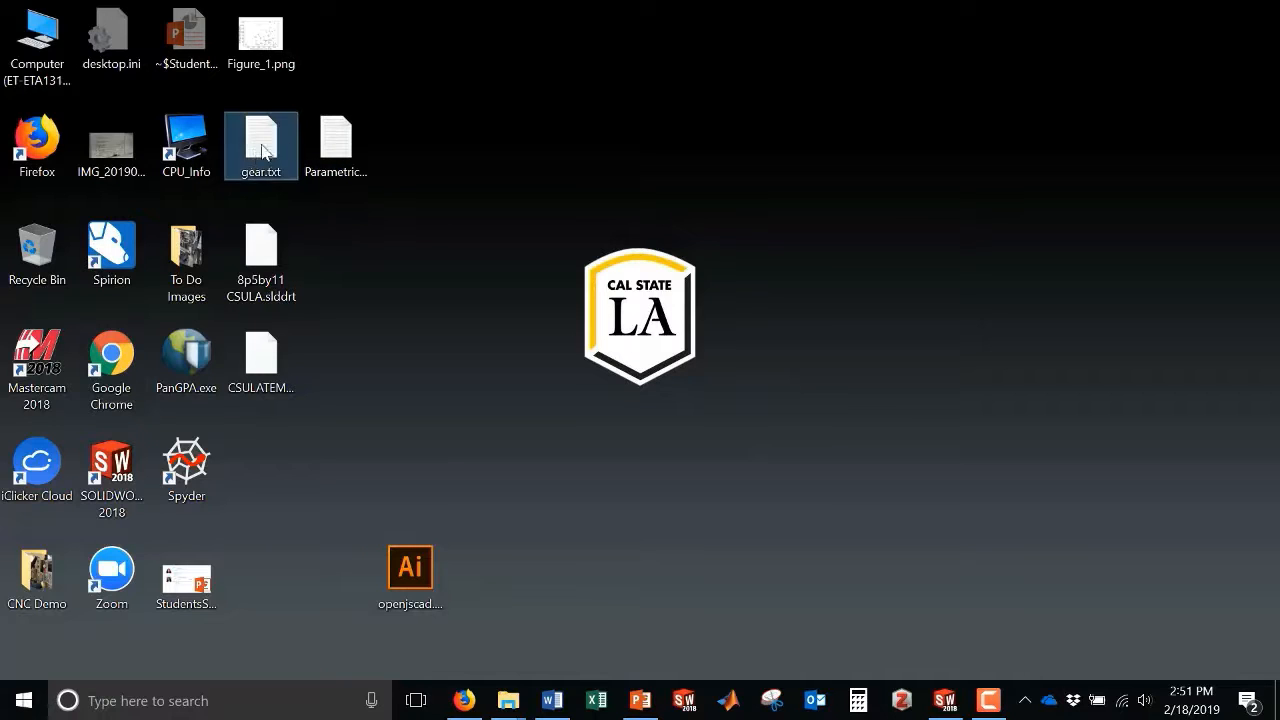
pyautogui.click(336, 150)
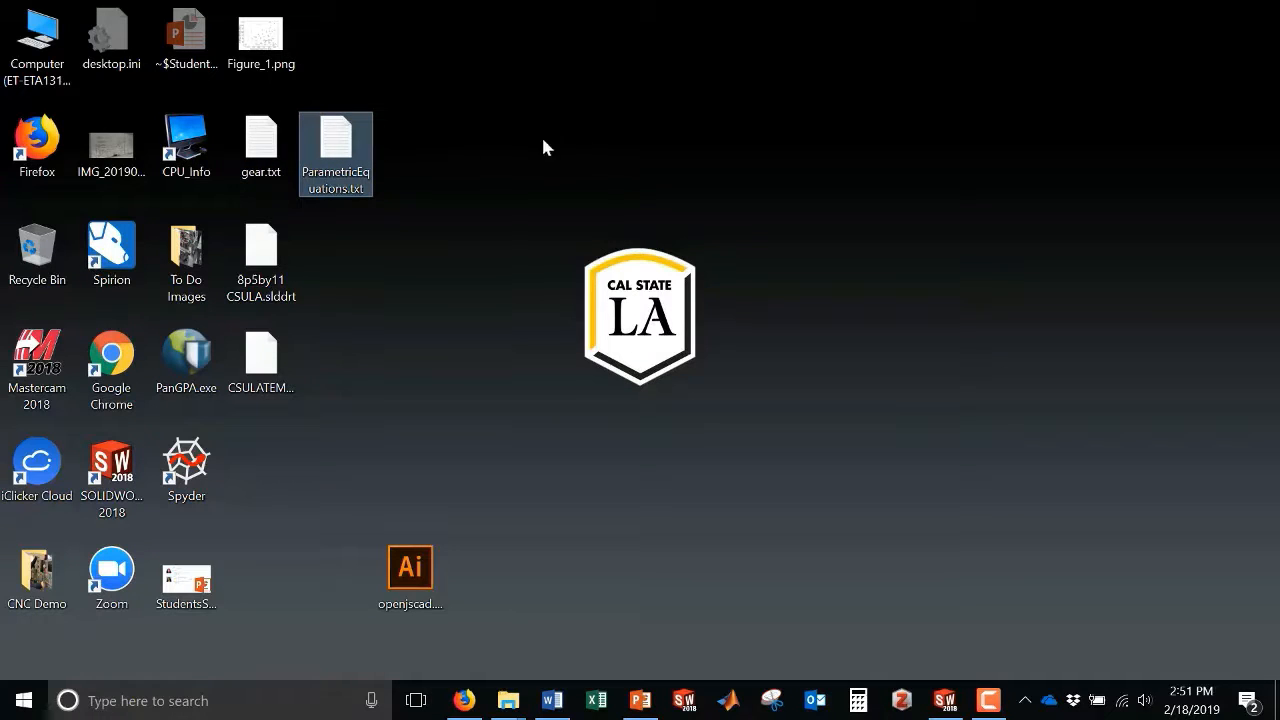
pyautogui.doubleClick(261, 140)
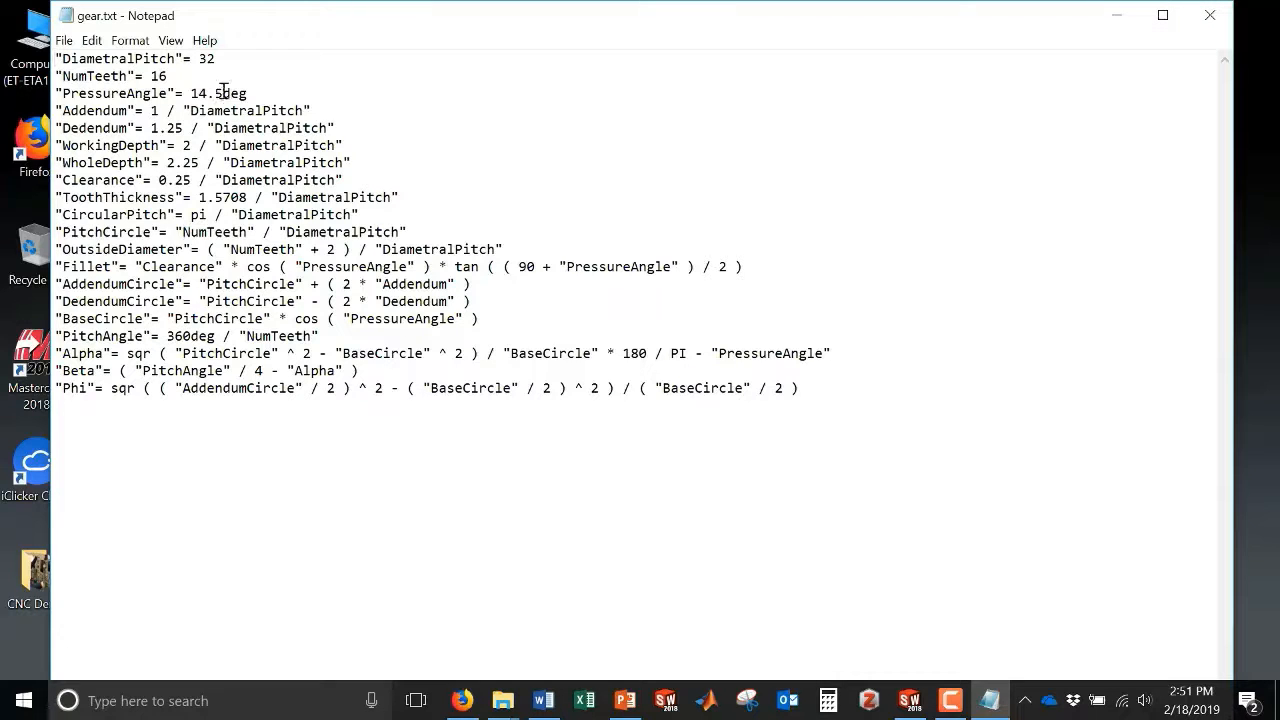
# - Set the PressureAngle value in gear.txt to 20deg and close the file
pyautogui.moveTo(218, 93); pyautogui.dragTo(189, 93)
pyautogui.write('20')
pyautogui.click(1210, 15)
# - Open ParametricEquations.txt from the desktop for reference and switch back to the empty Part1 in SOLIDWORKS
pyautogui.click(349, 157)
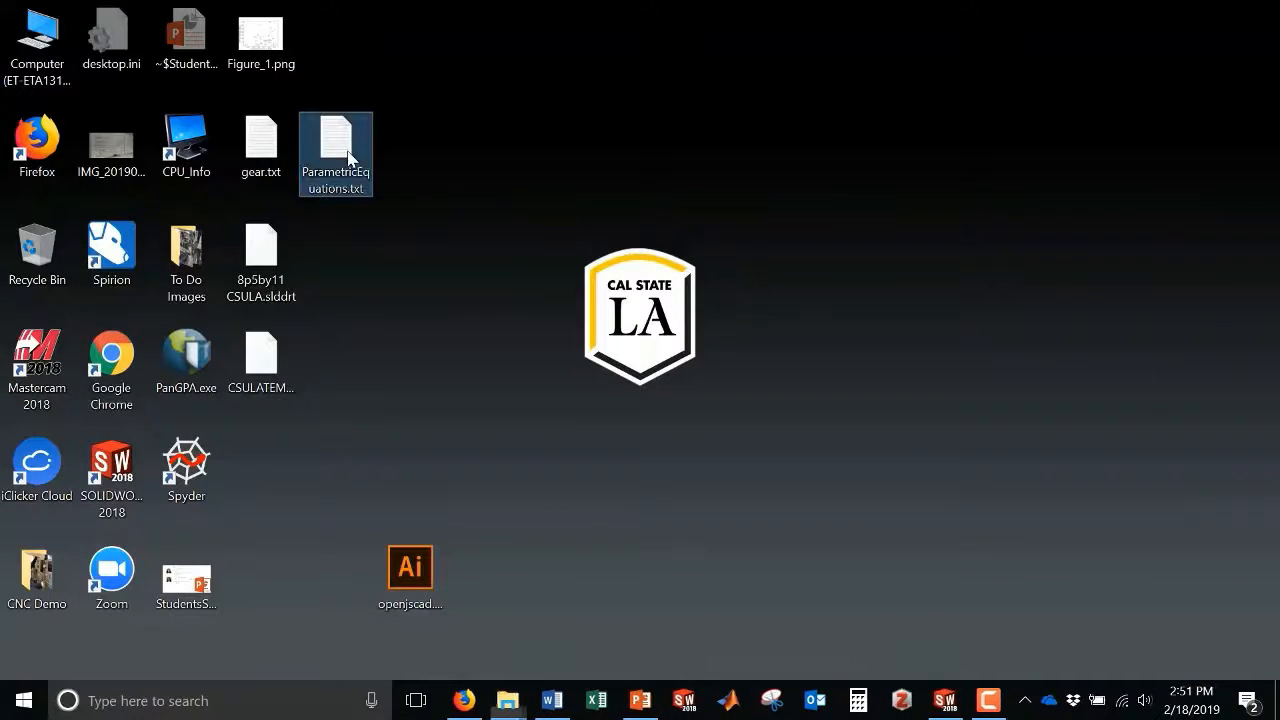
pyautogui.doubleClick(349, 157)
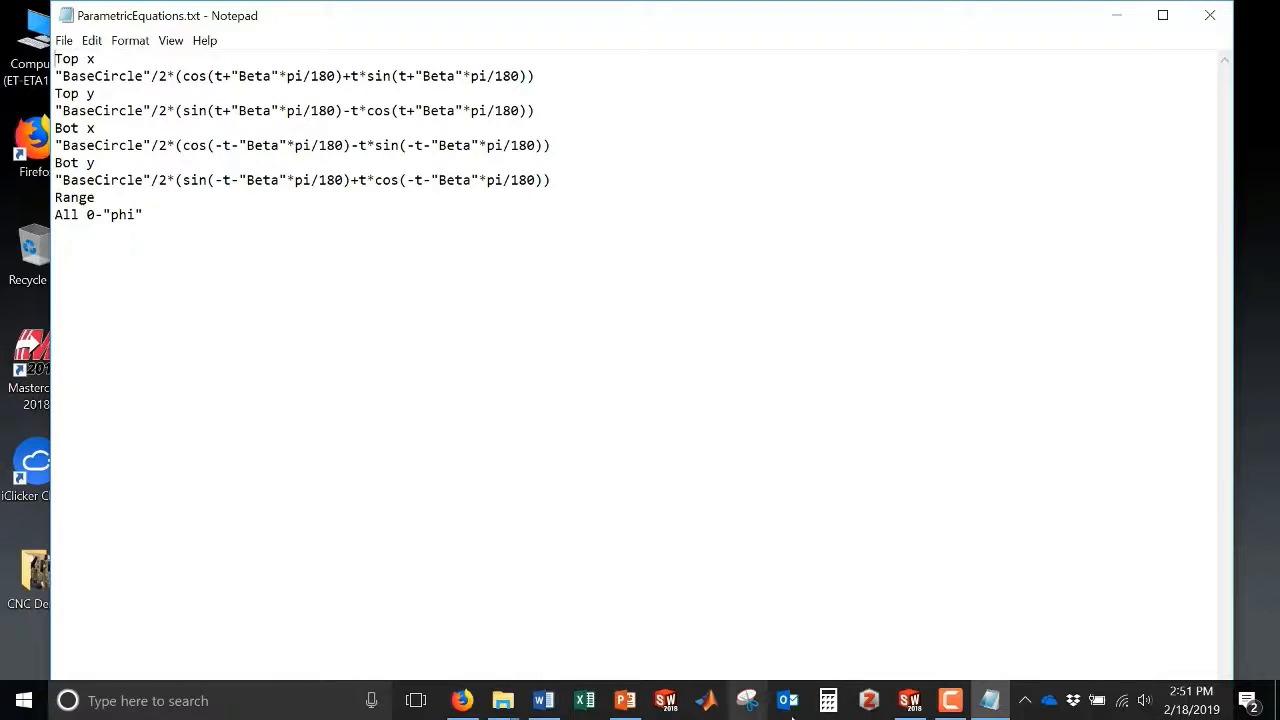
pyautogui.click(914, 703)
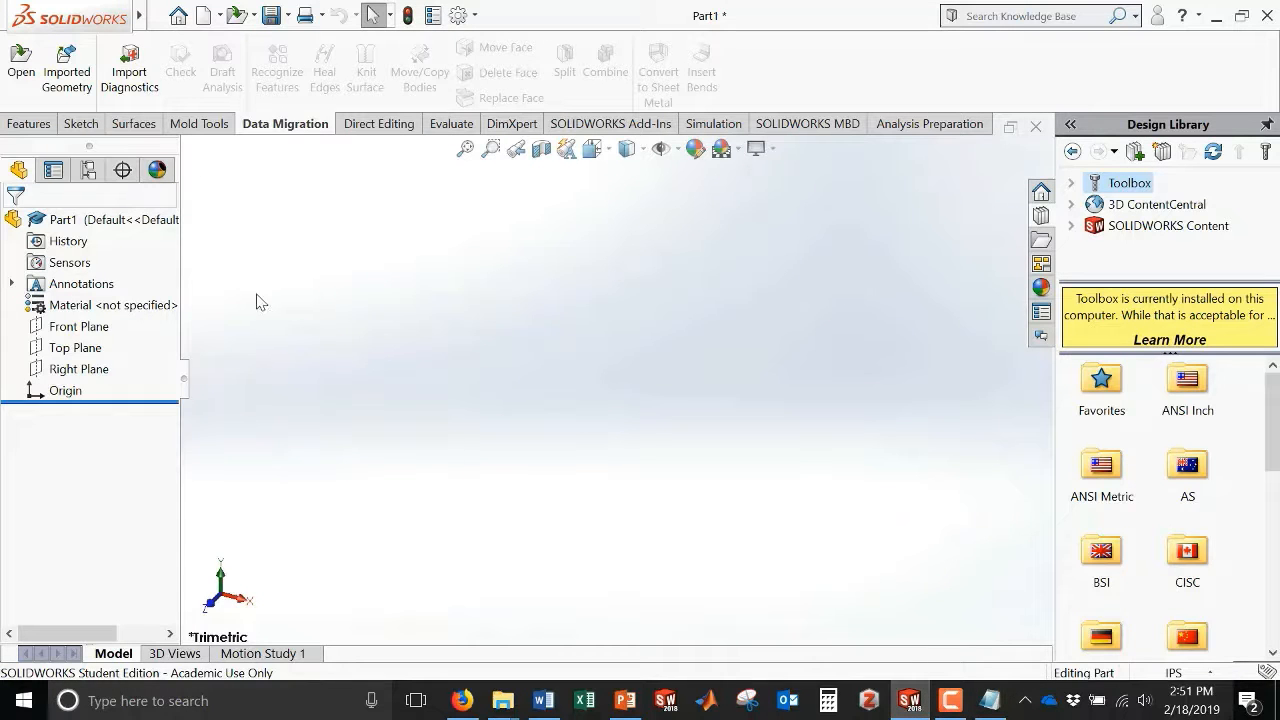
# - Open the equations manager and select gear.txt from the Desktop as the equations file to import
pyautogui.click(158, 16)
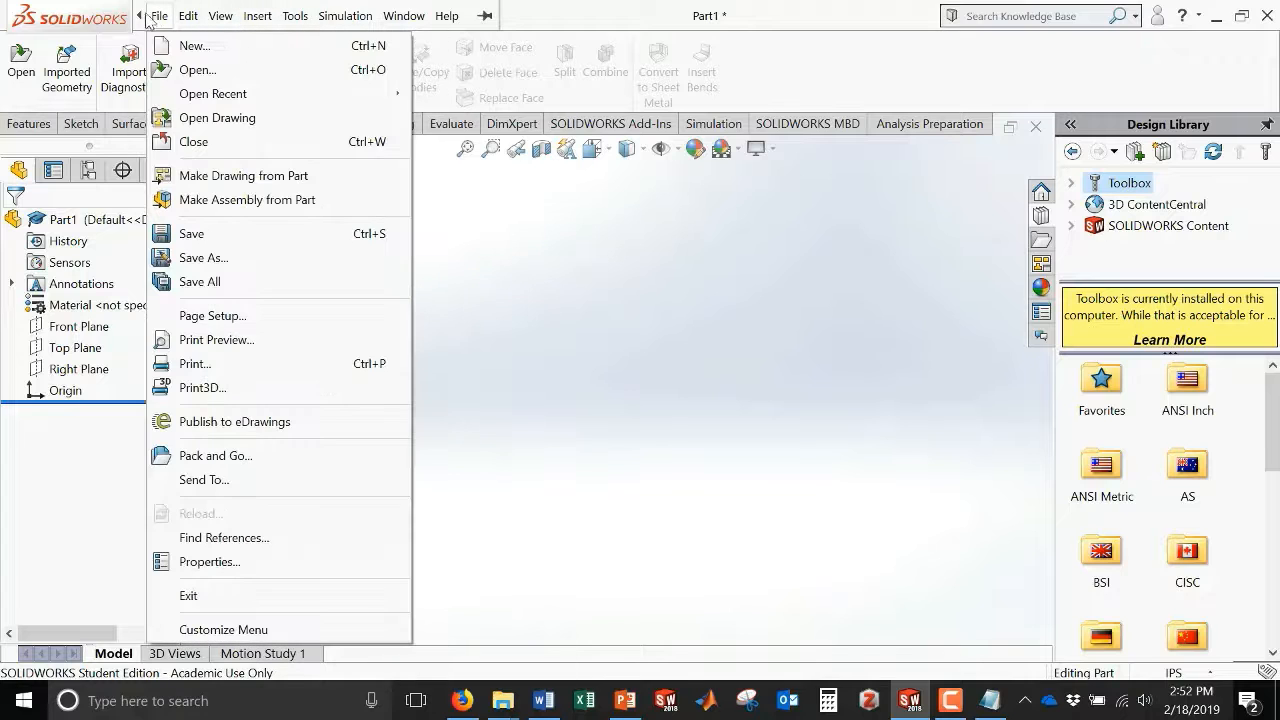
pyautogui.moveTo(295, 15)
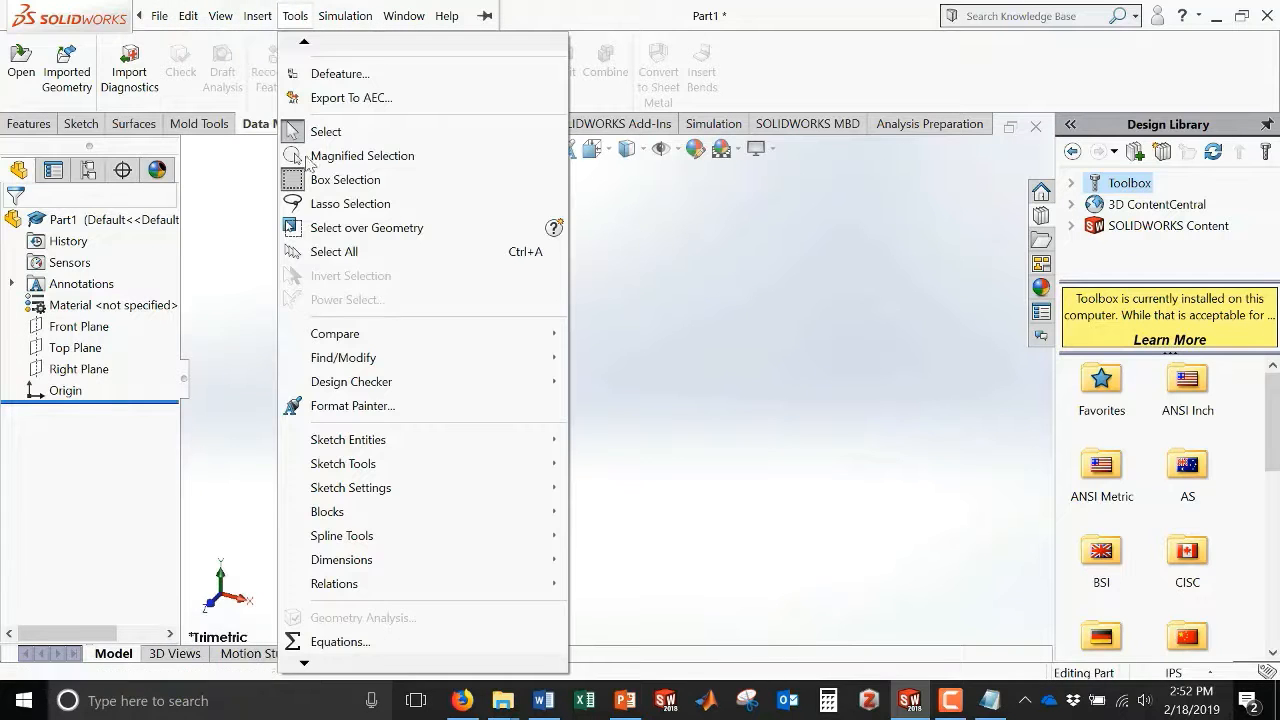
pyautogui.moveTo(303, 663)
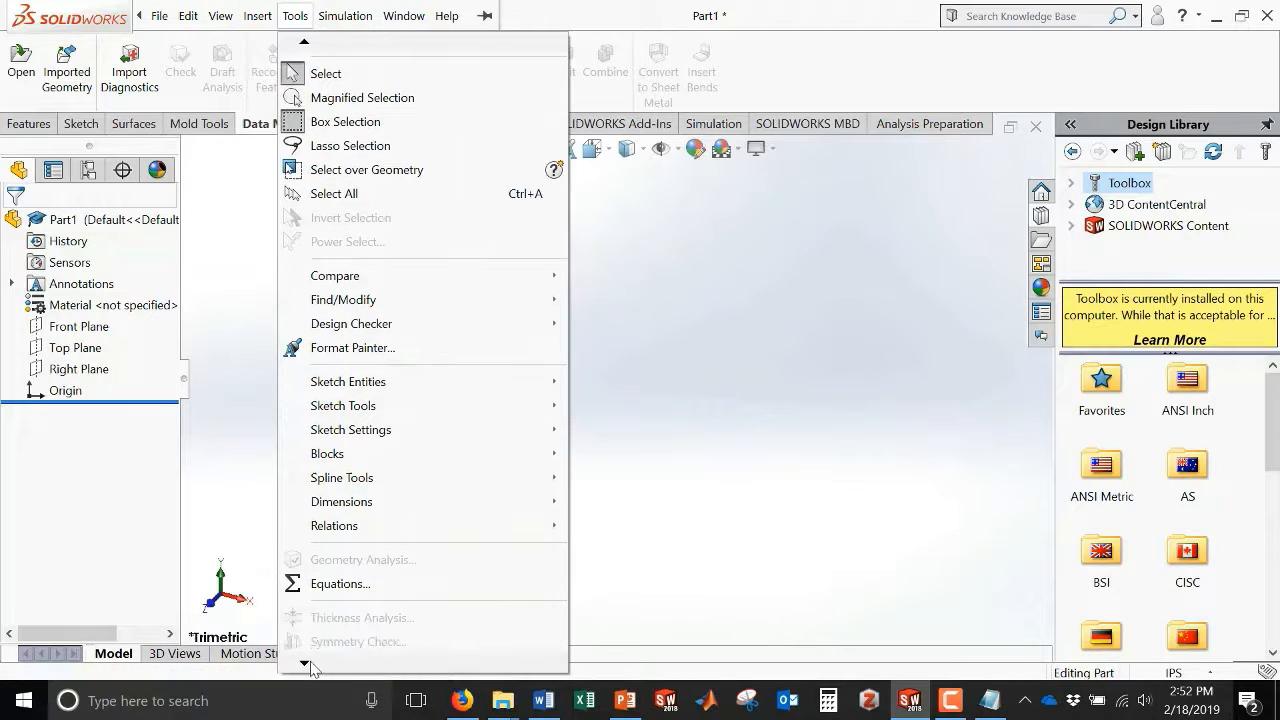
pyautogui.click(348, 576)
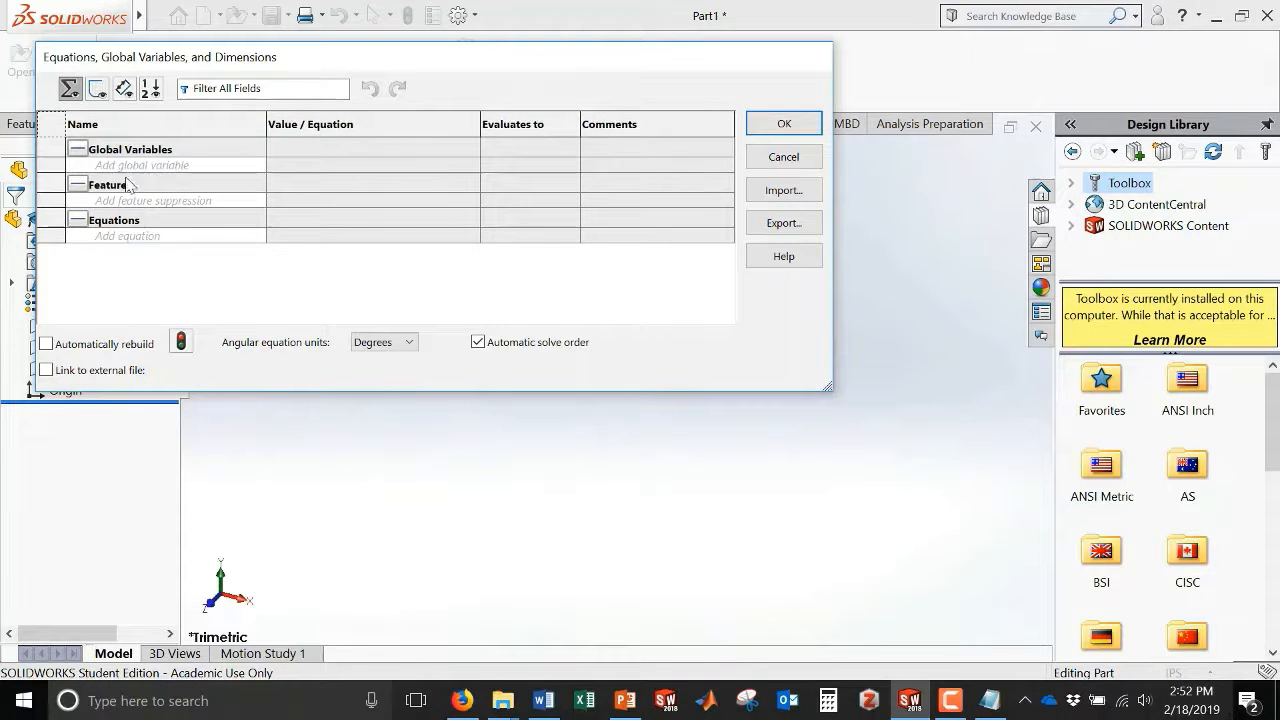
pyautogui.click(786, 188)
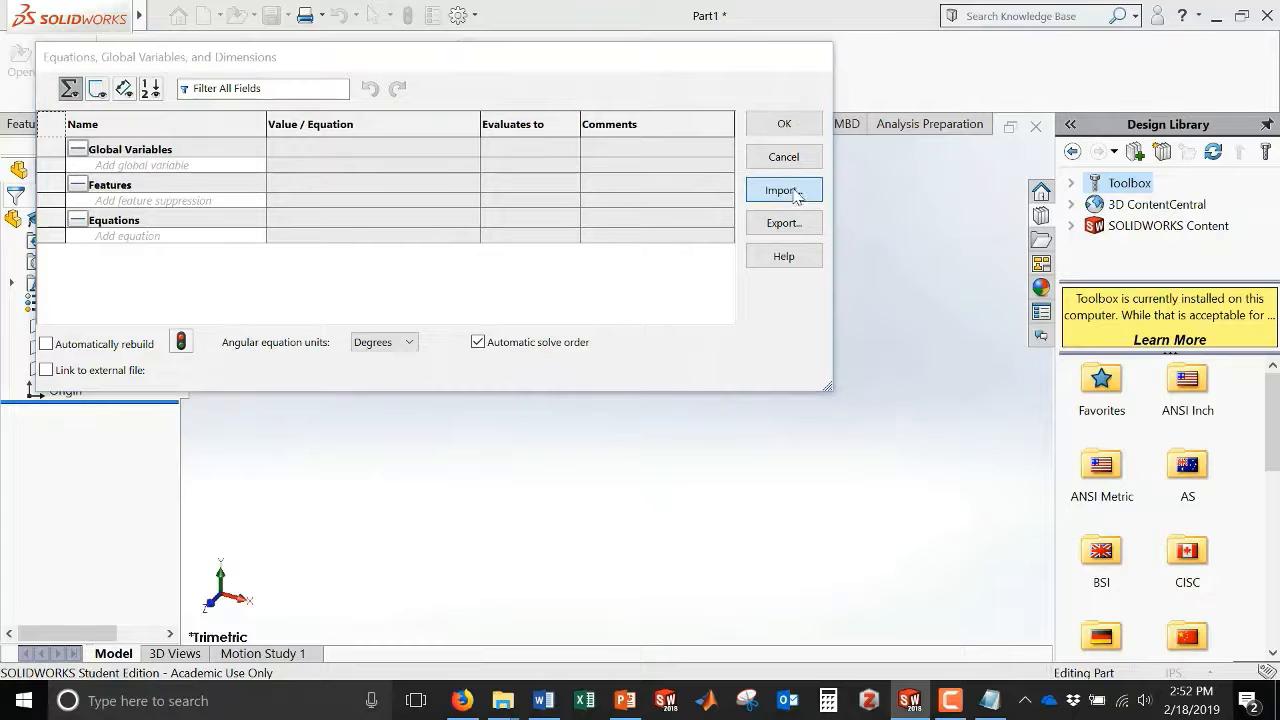
pyautogui.scroll(-3, 251, 280)
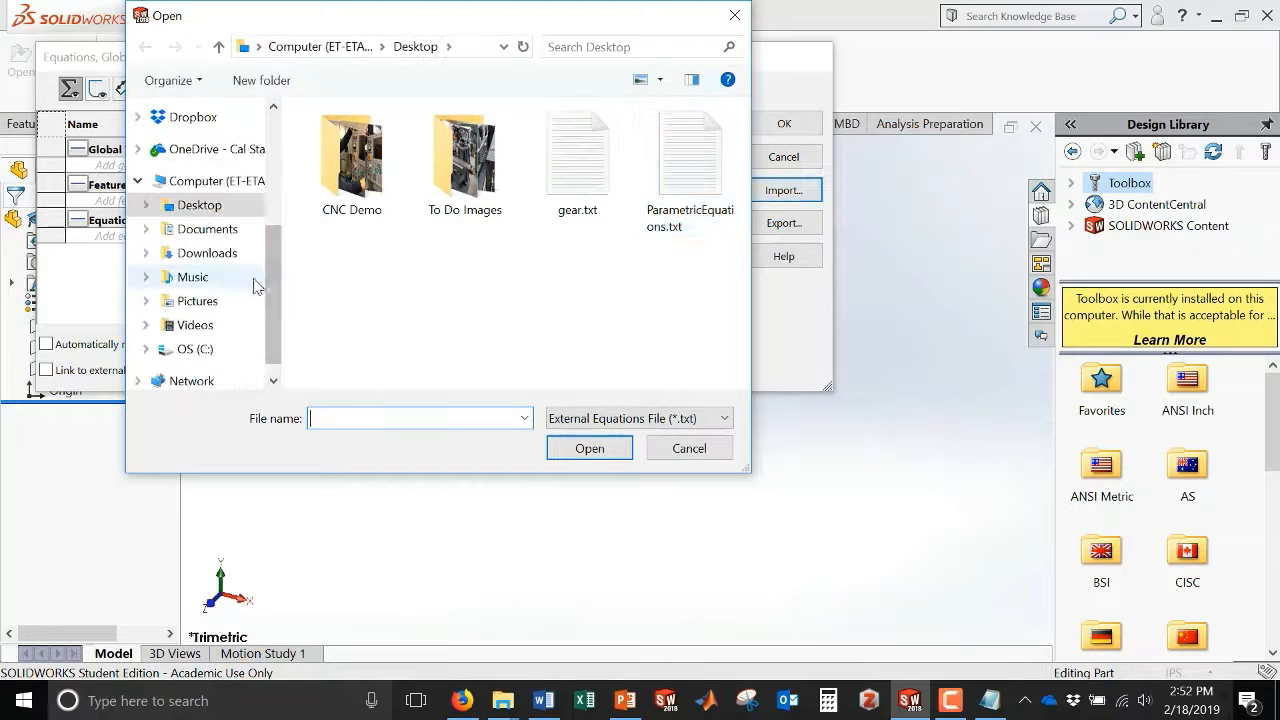
pyautogui.click(603, 163)
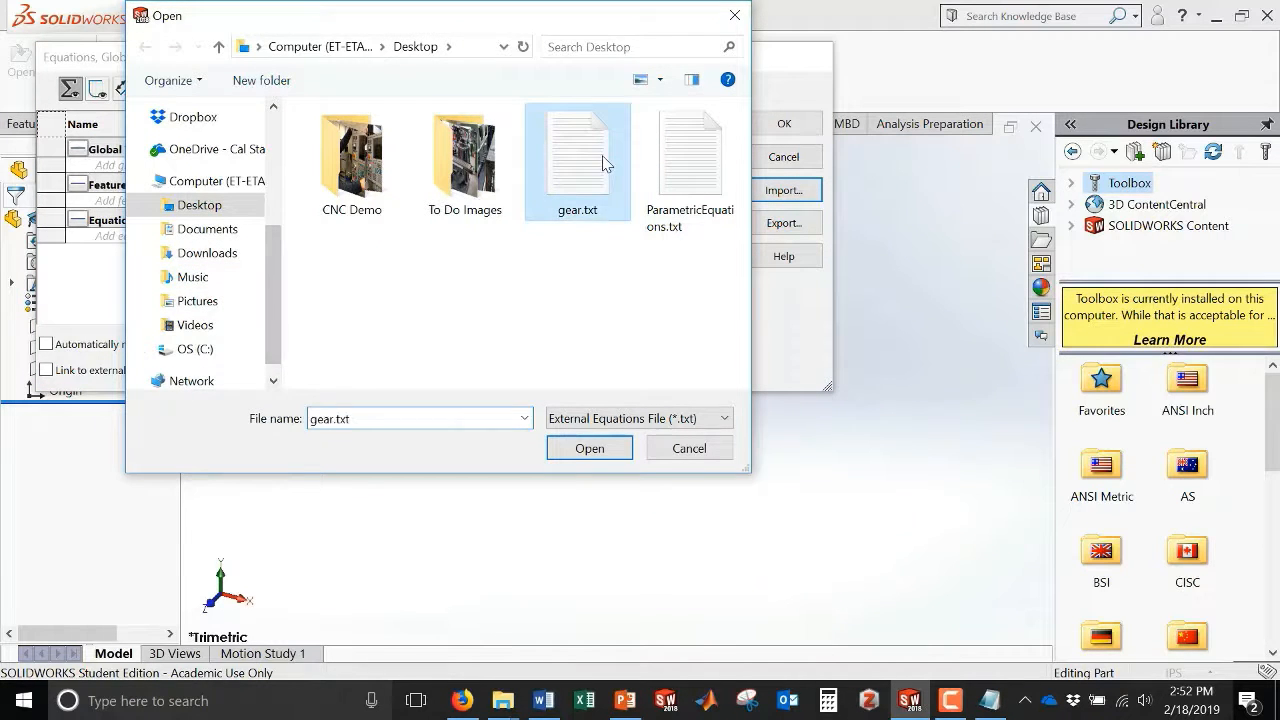
pyautogui.click(615, 447)
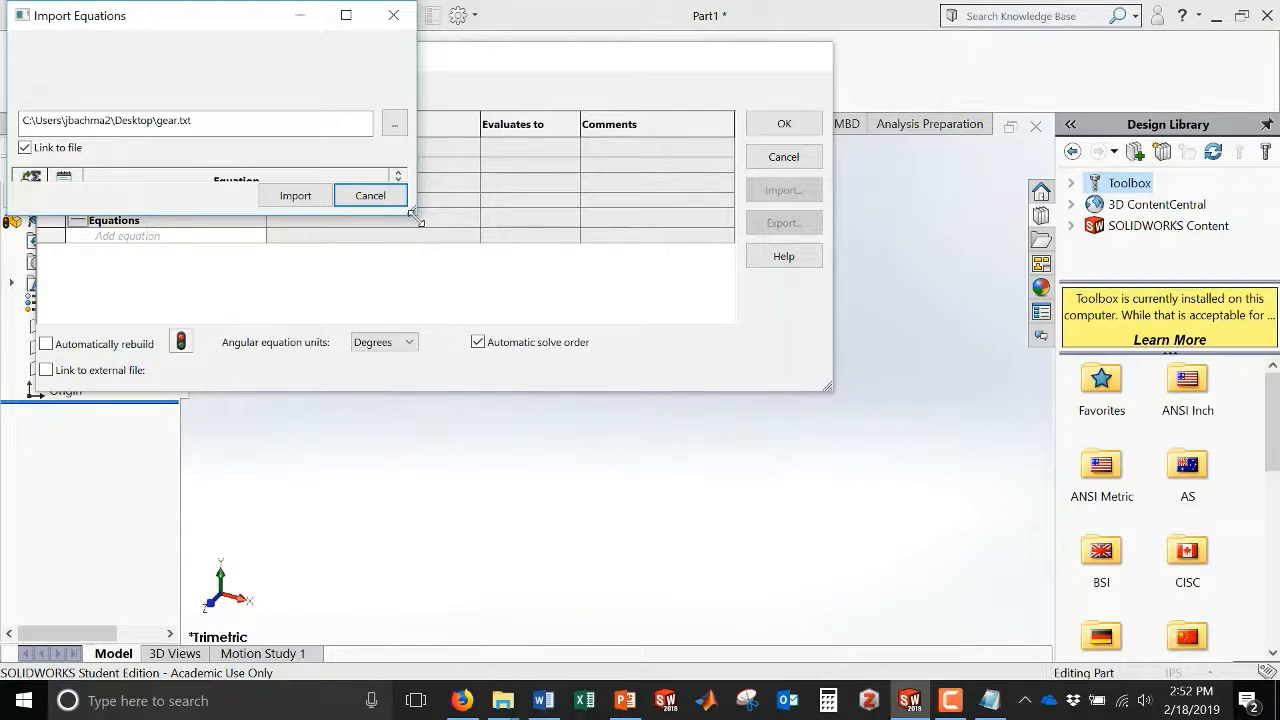
# - Import all the listed gear equations as global variables linked to gear.txt and accept them in the equations manager
pyautogui.moveTo(413, 218); pyautogui.dragTo(566, 494)
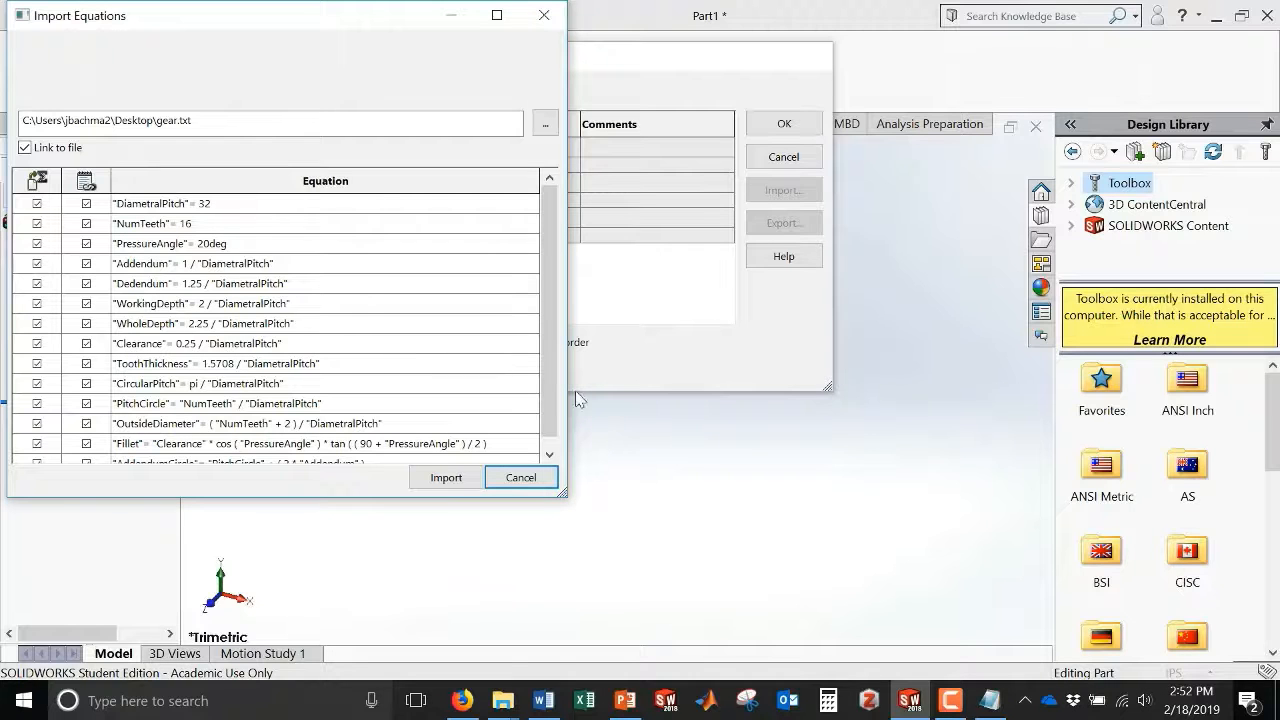
pyautogui.moveTo(553, 410); pyautogui.dragTo(549, 450)
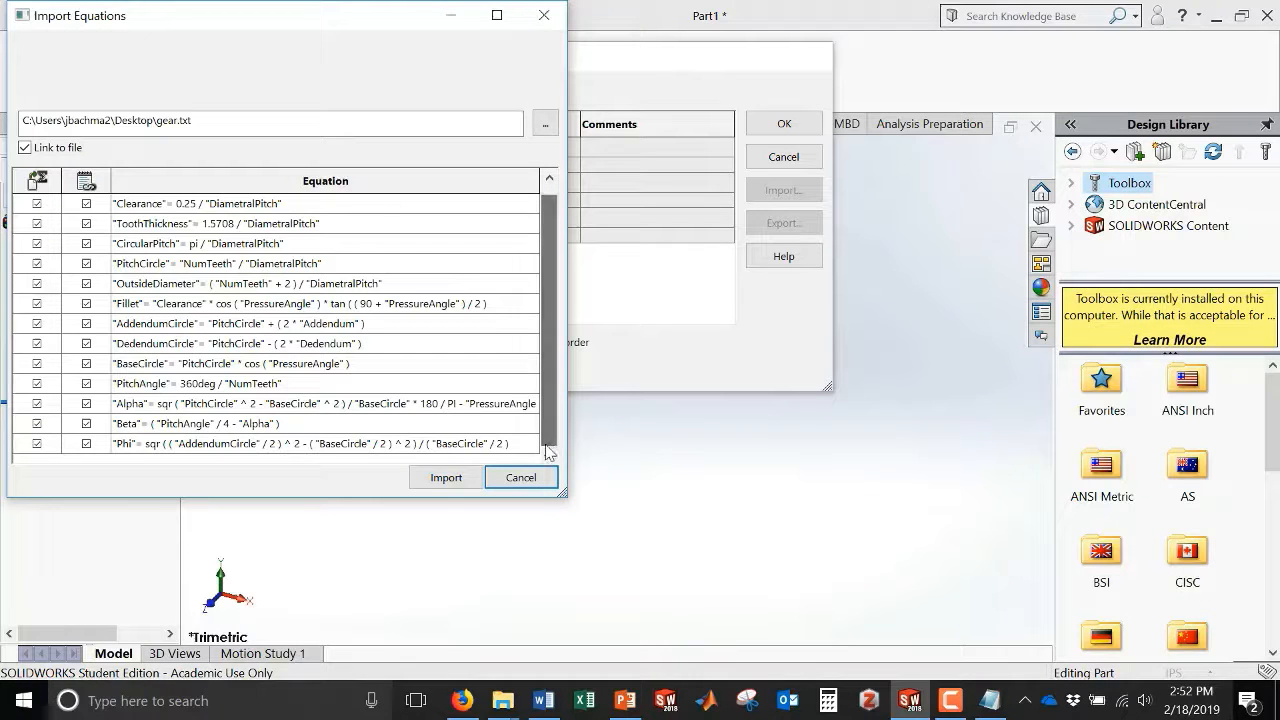
pyautogui.click(446, 478)
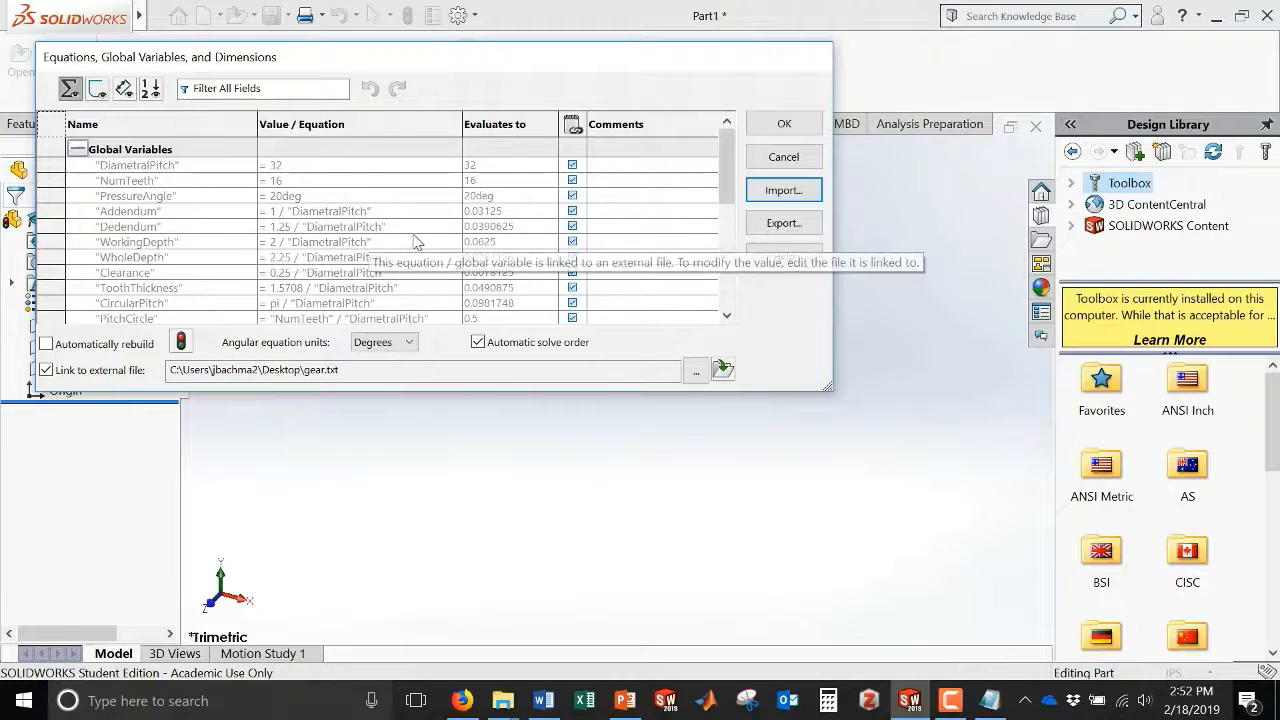
pyautogui.click(779, 124)
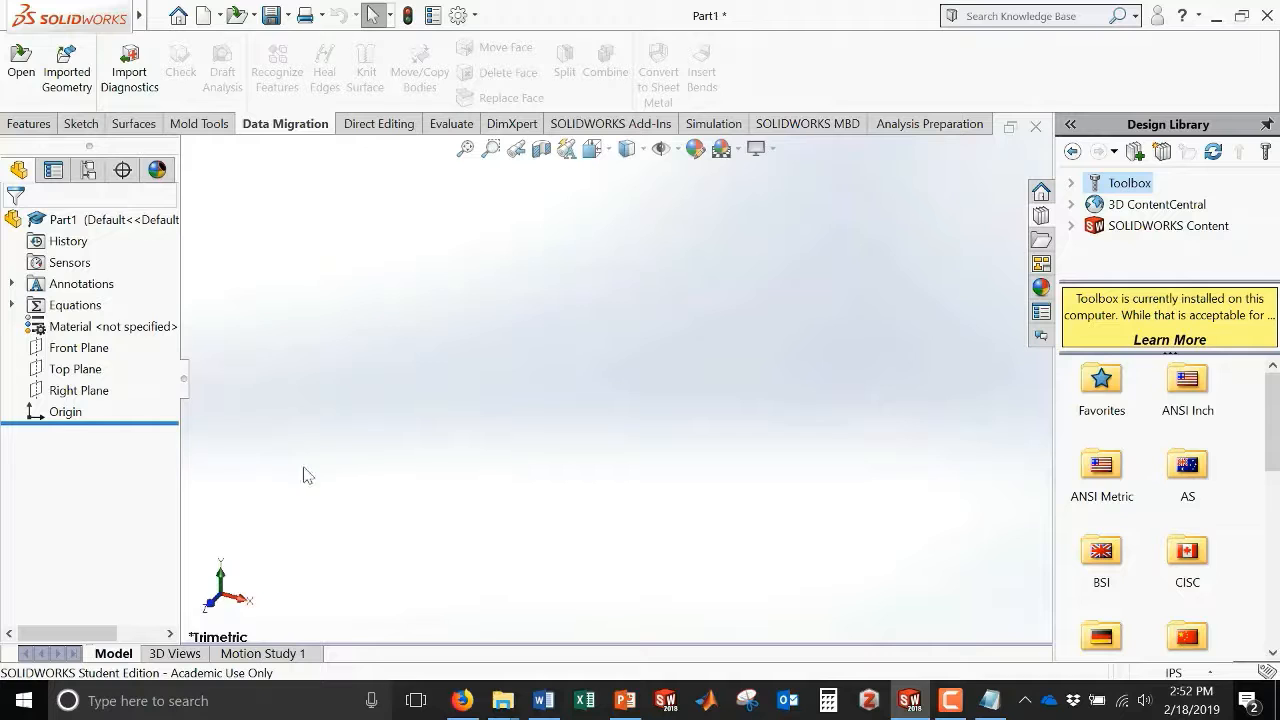
# - Sketch a circle about 7.31 in in diameter on the Front Plane, centred on the origin
pyautogui.click(81, 123)
pyautogui.click(153, 48)
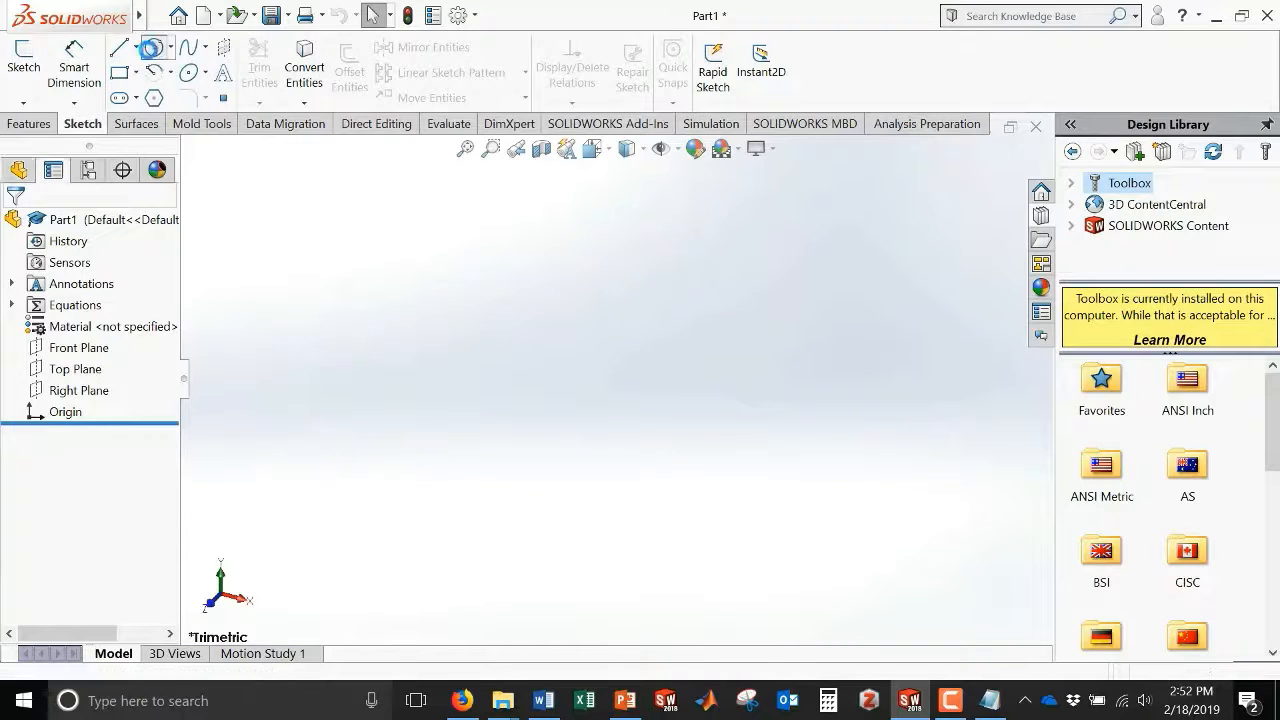
pyautogui.click(462, 276)
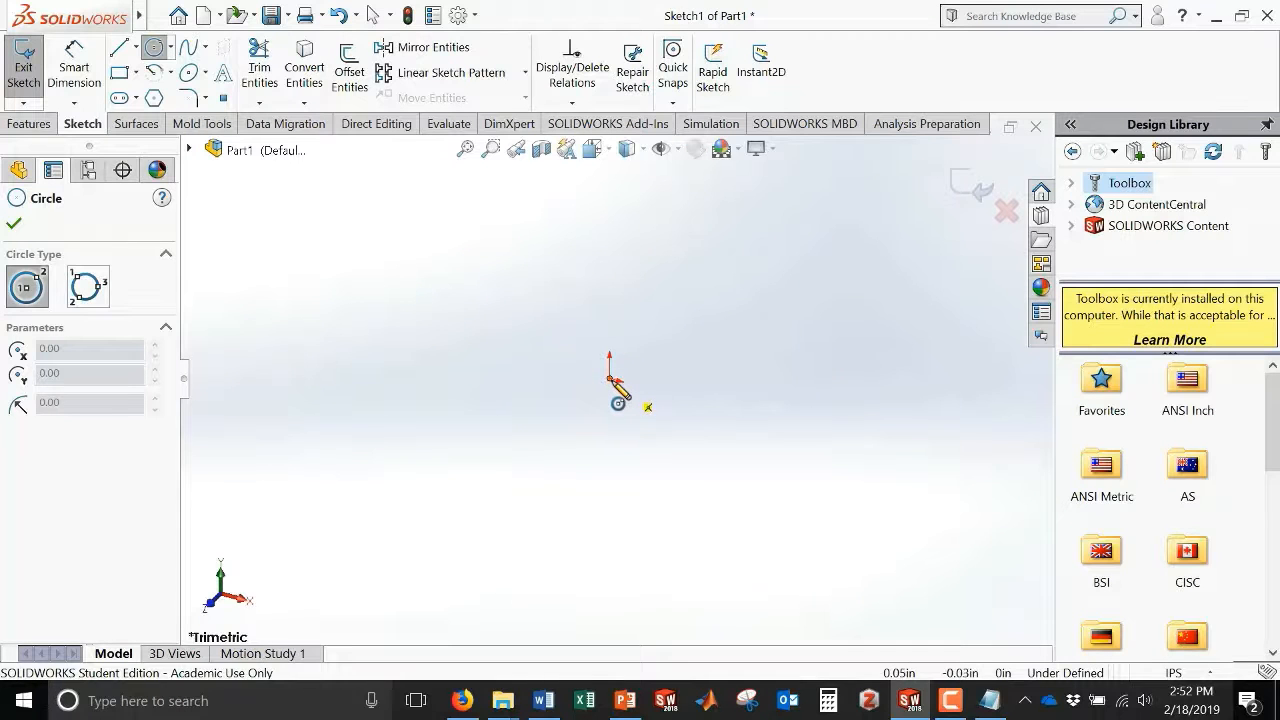
pyautogui.moveTo(609, 379); pyautogui.dragTo(717, 280)
# - Dimension the circle's diameter with the equation ="OutsideDiameter" and exit the sketch
pyautogui.click(74, 67)
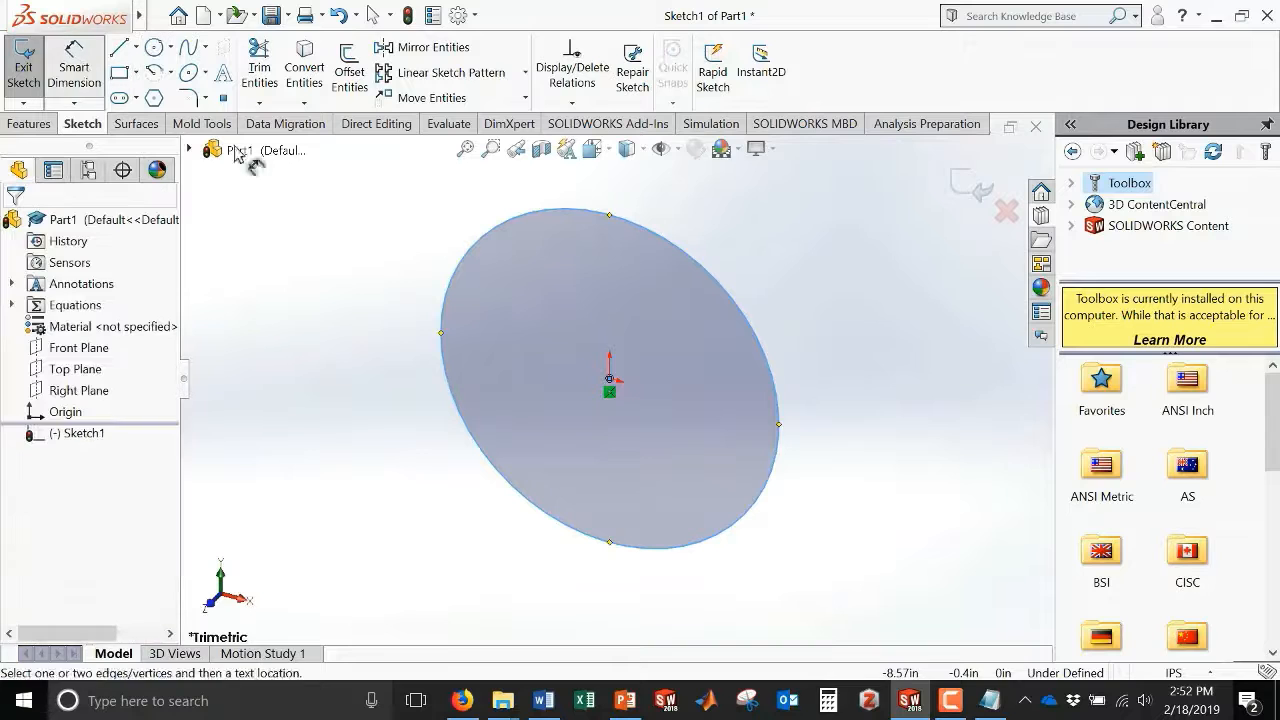
pyautogui.click(768, 345)
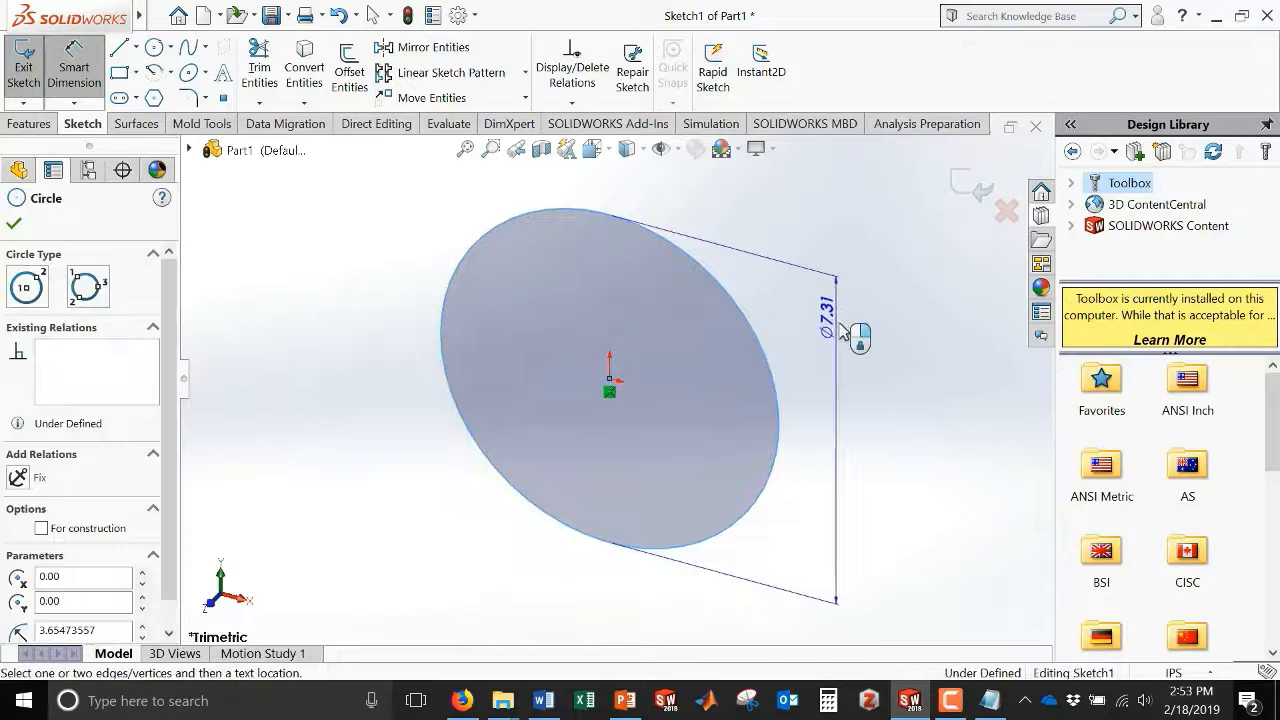
pyautogui.click(857, 340)
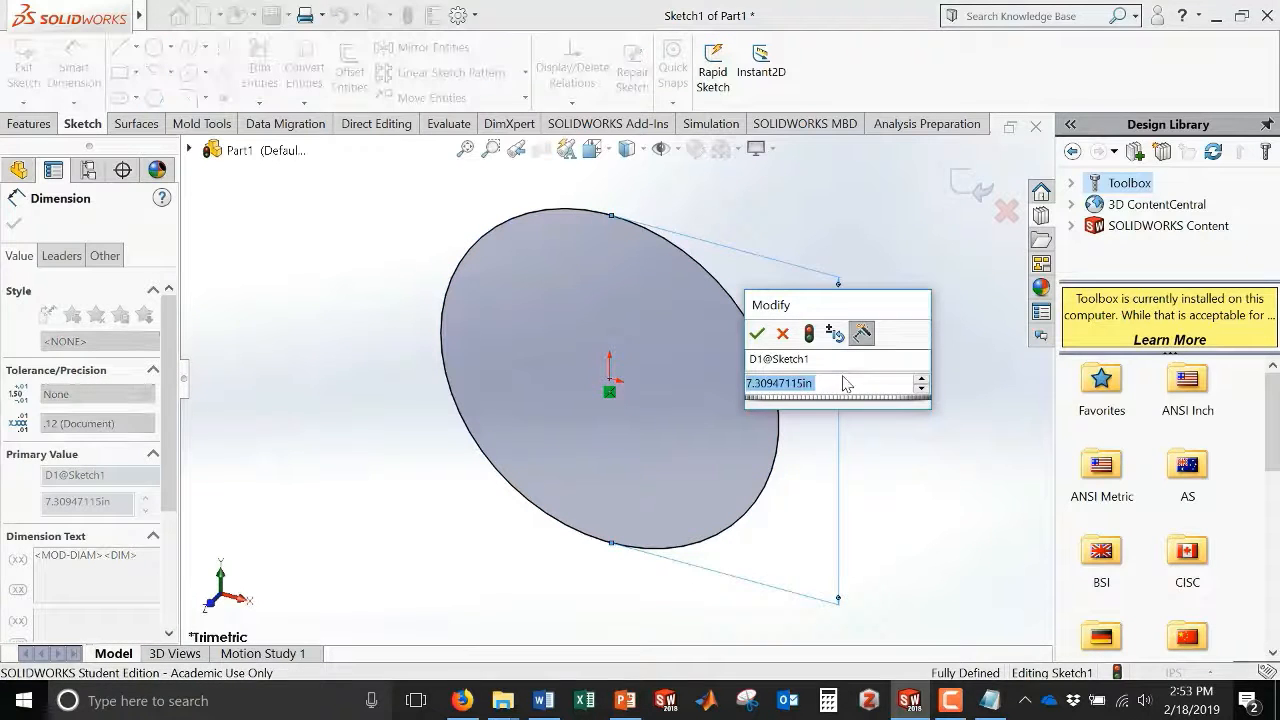
pyautogui.write('=')
pyautogui.moveTo(865, 416)
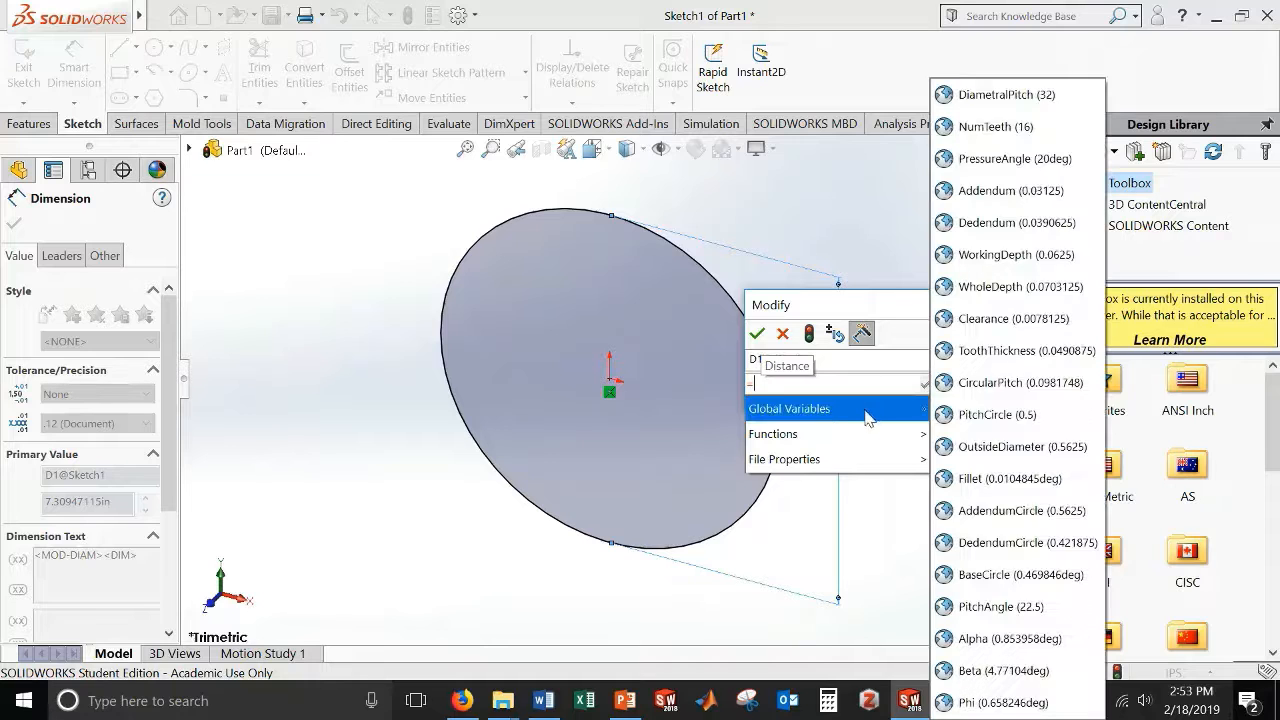
pyautogui.click(1003, 450)
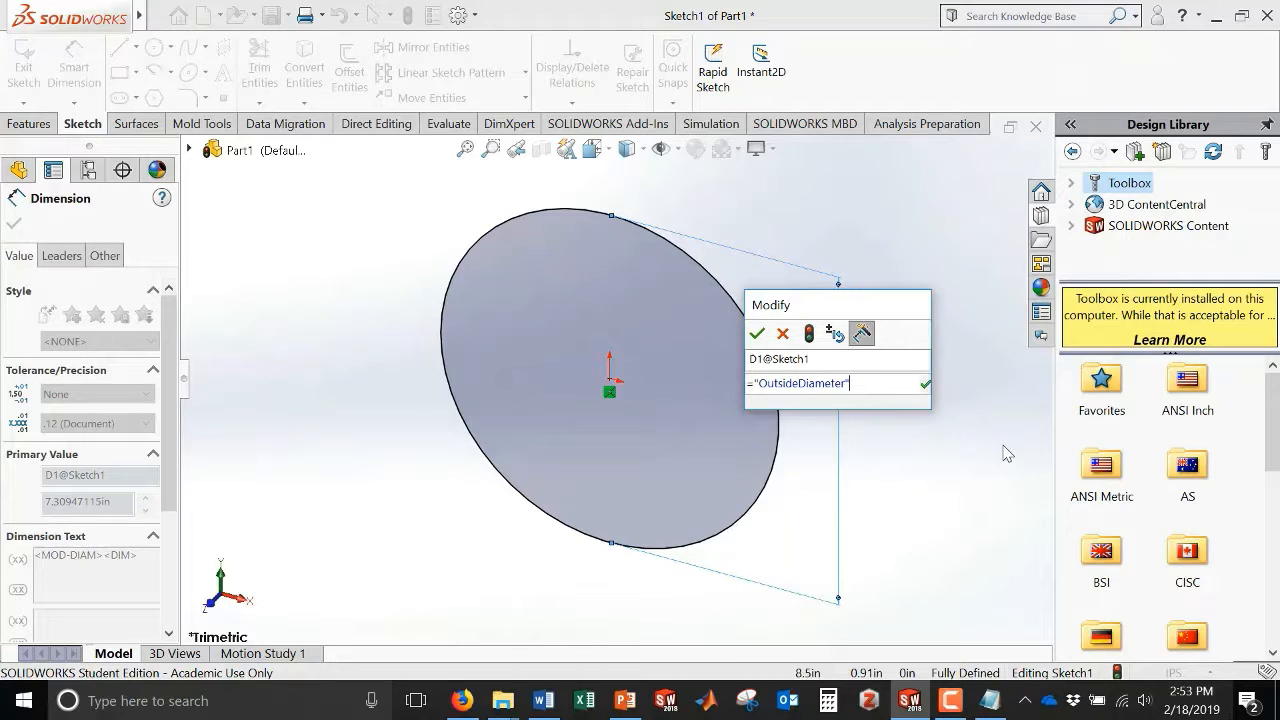
pyautogui.press('Return')
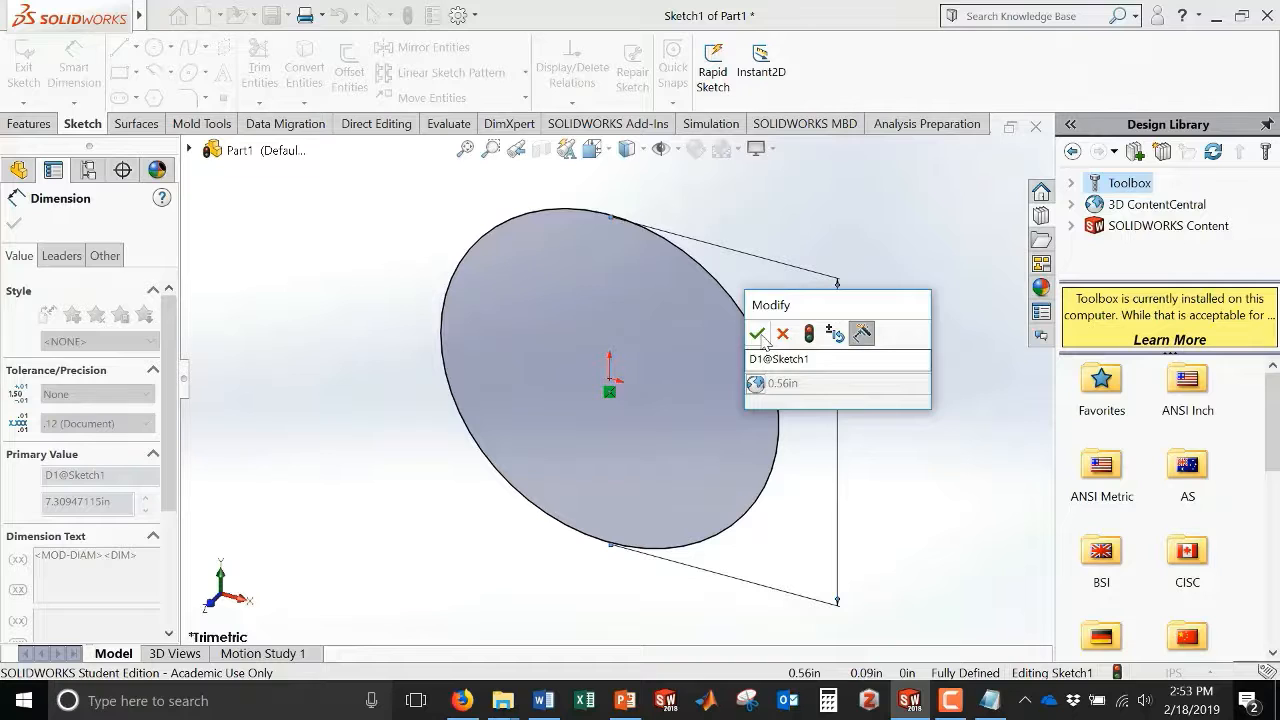
pyautogui.press('Return')
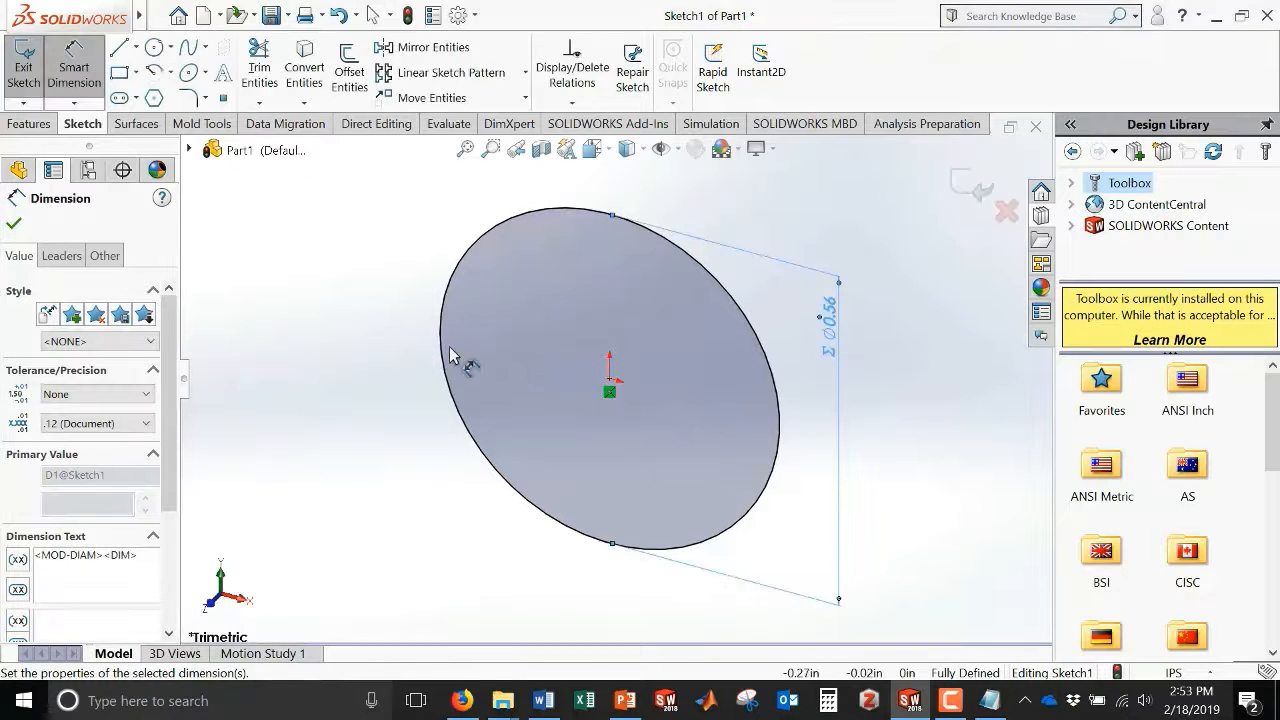
pyautogui.click(24, 80)
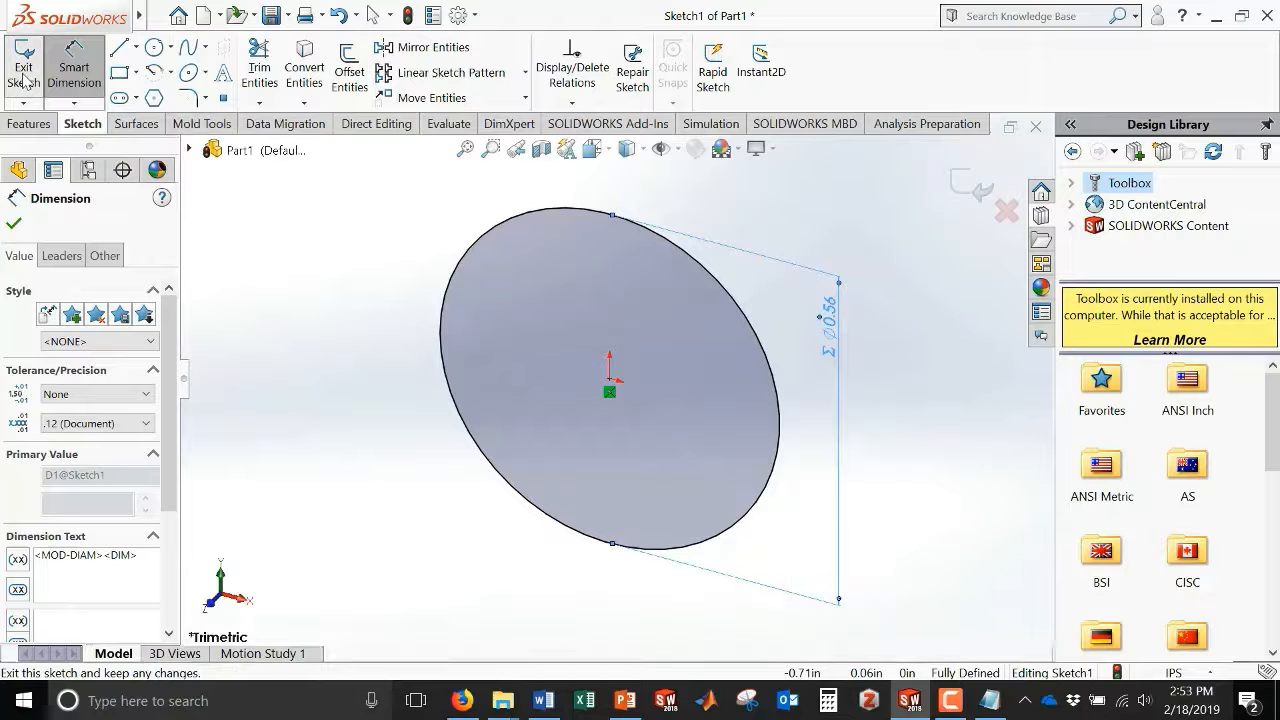
# - Extrude the circle sketch as a blind boss 0.10 in deep
pyautogui.click(30, 124)
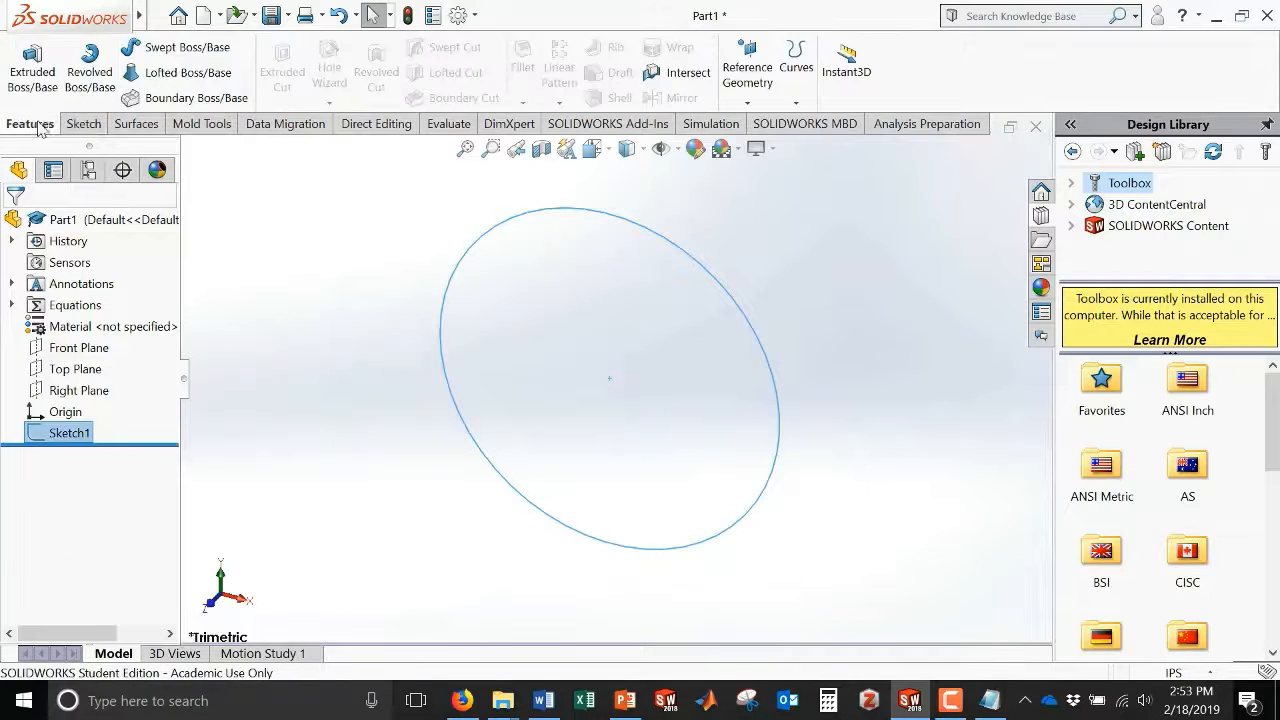
pyautogui.click(32, 65)
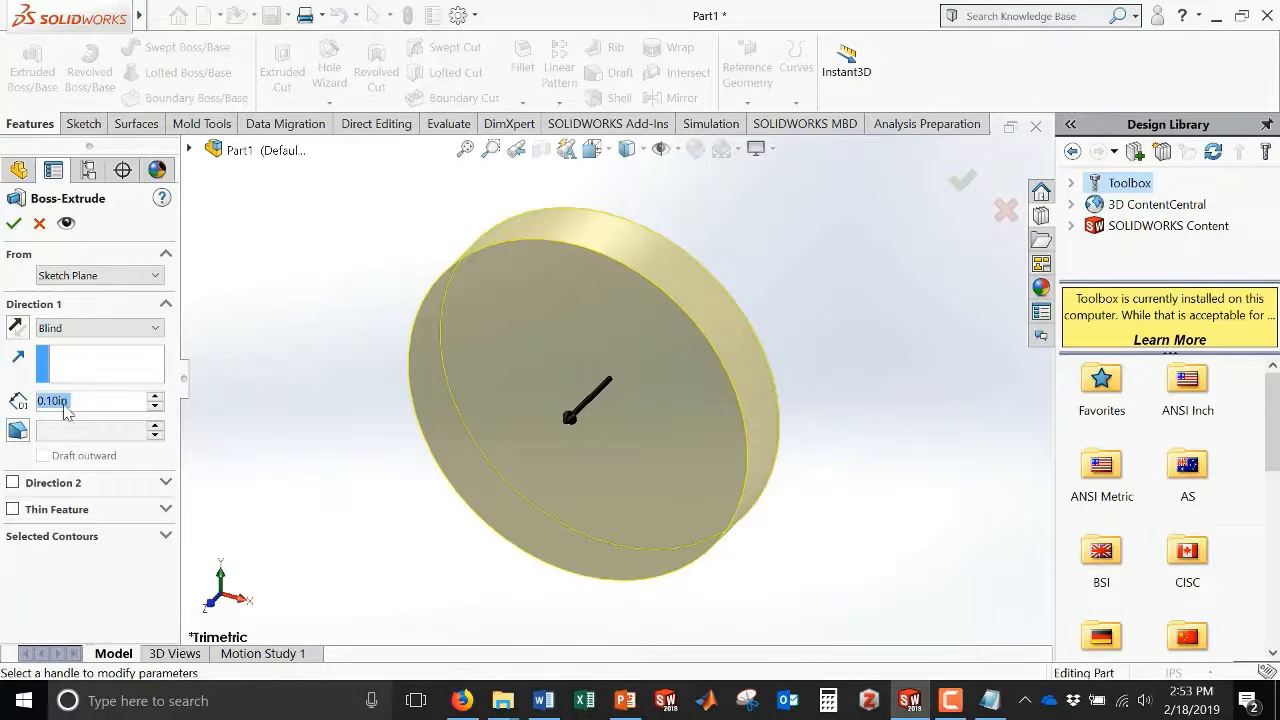
pyautogui.click(14, 223)
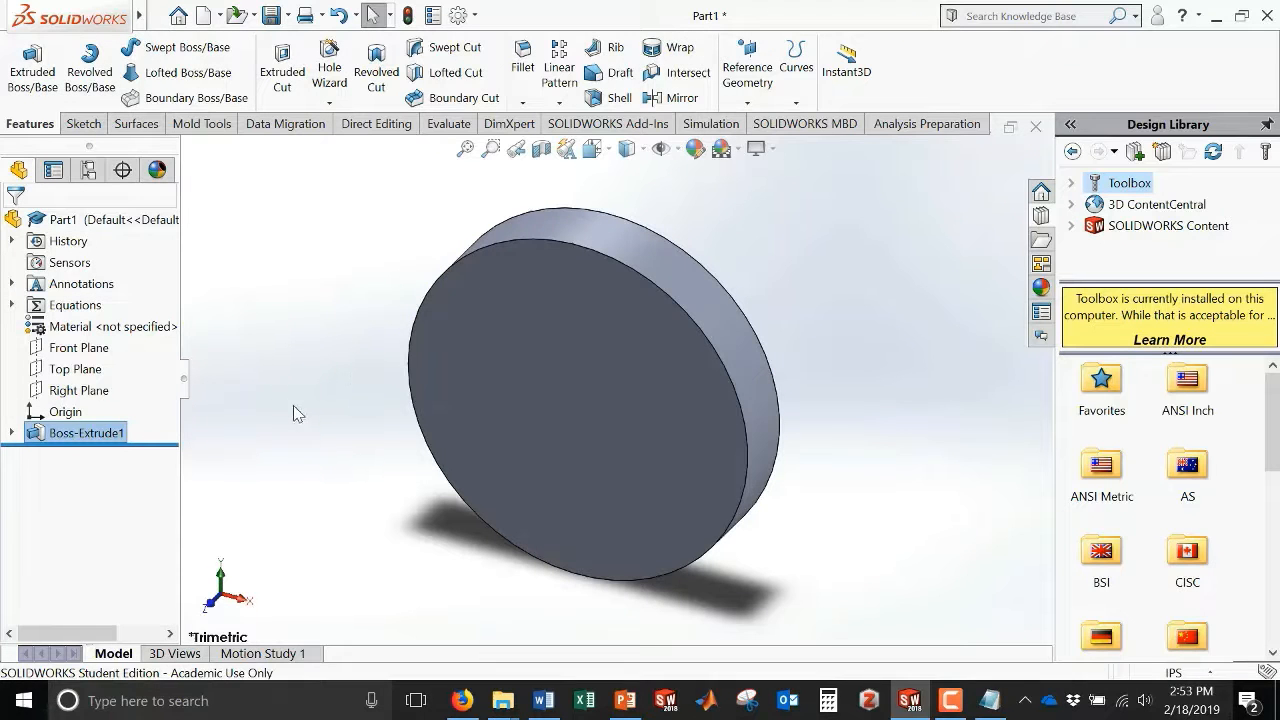
# - Face the disc's front face squarely and sketch on it a circle of about 0.26 in radius, centred on the origin
pyautogui.rightClick(526, 409)
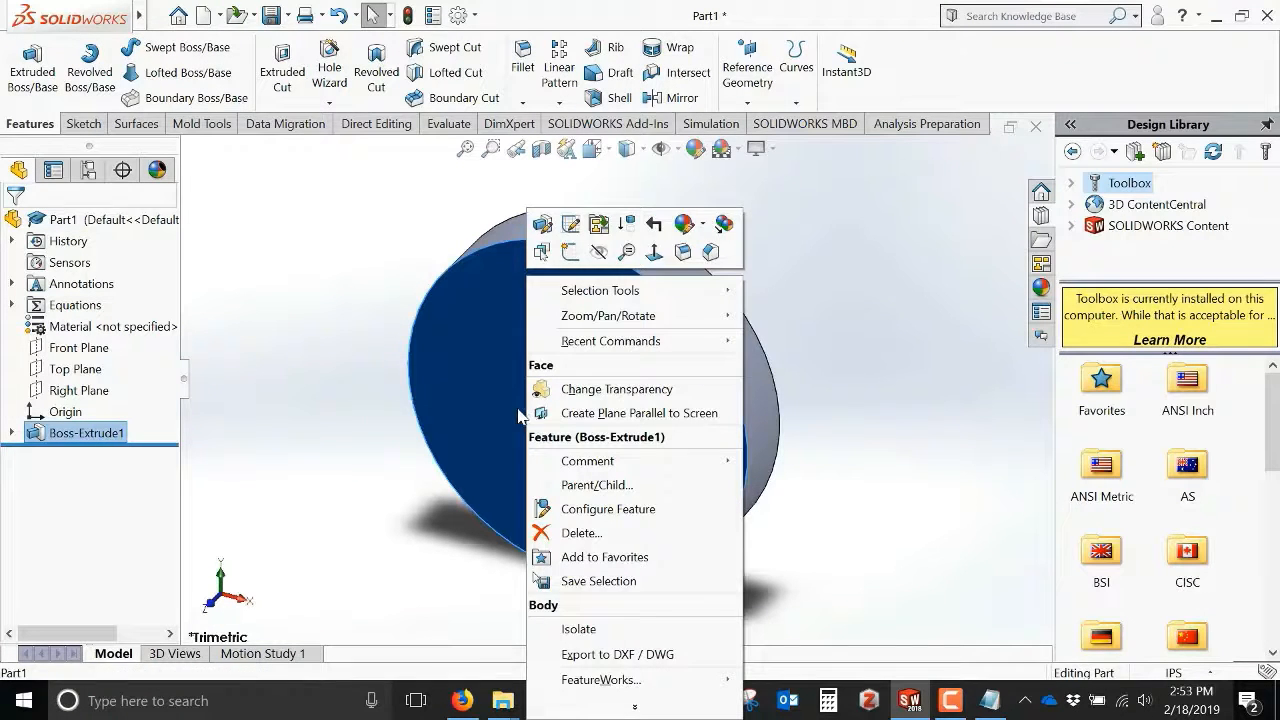
pyautogui.click(666, 253)
pyautogui.click(857, 357)
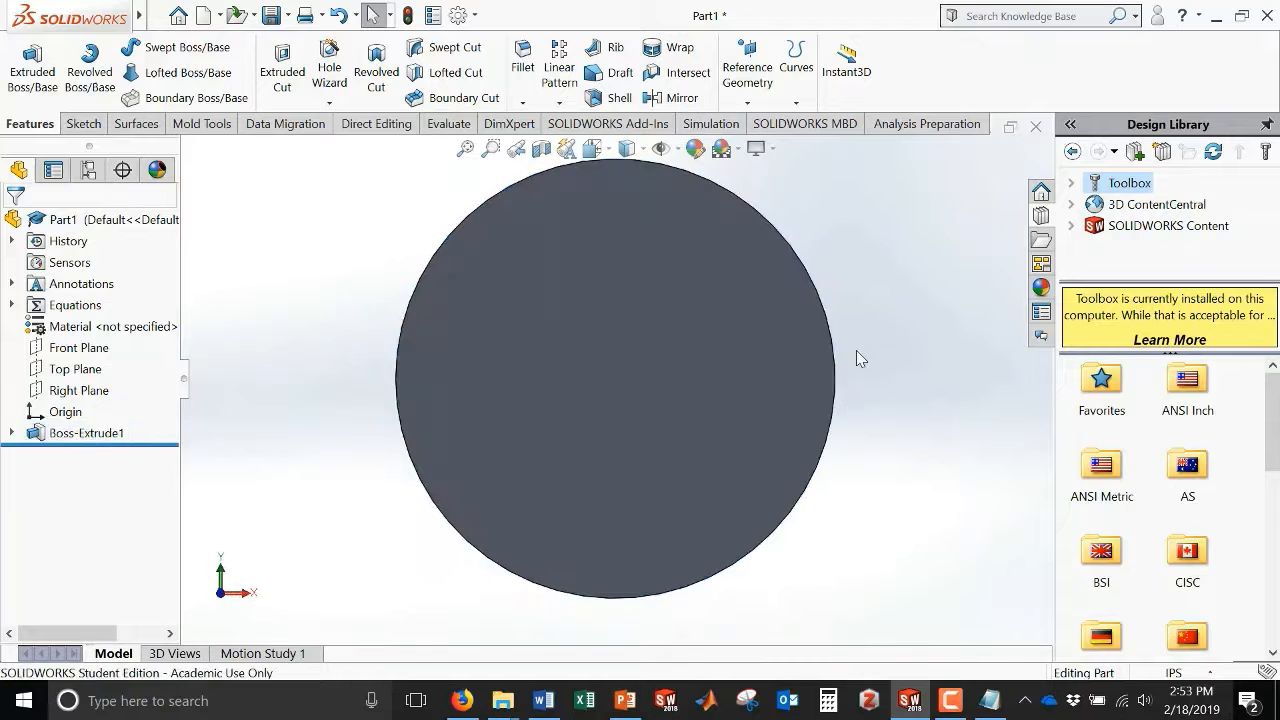
pyautogui.click(86, 124)
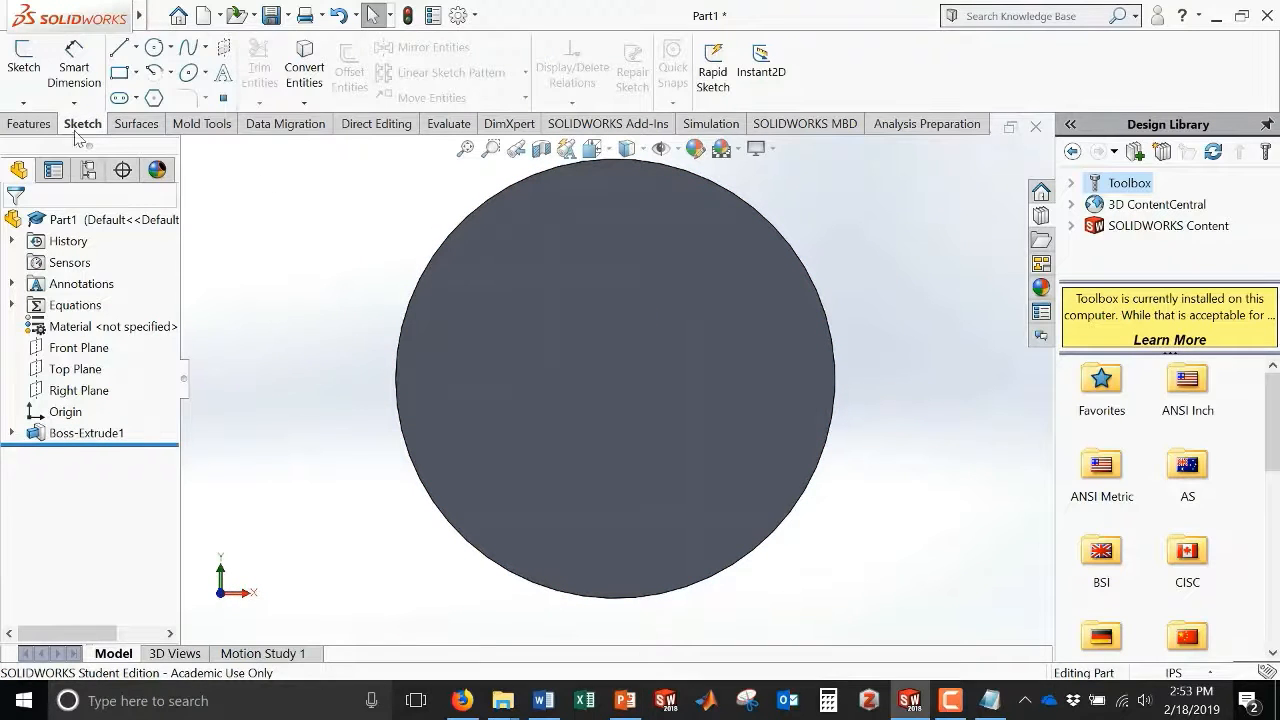
pyautogui.click(155, 48)
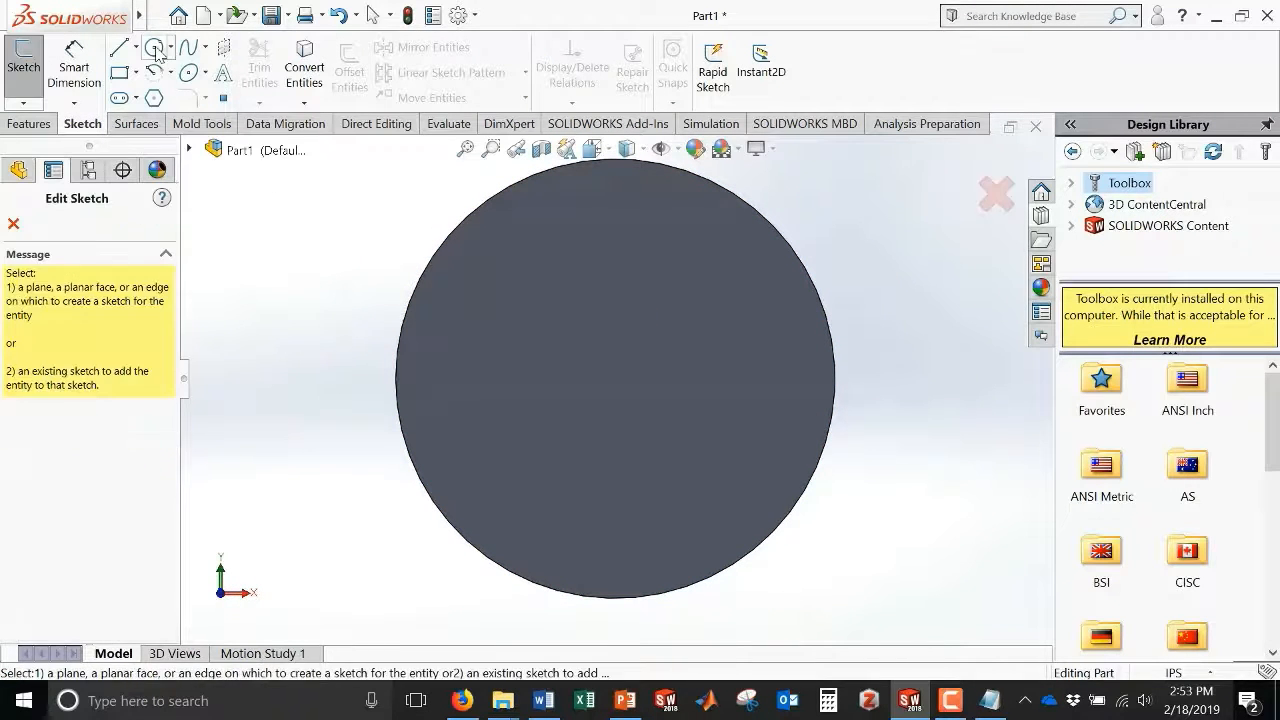
pyautogui.click(534, 339)
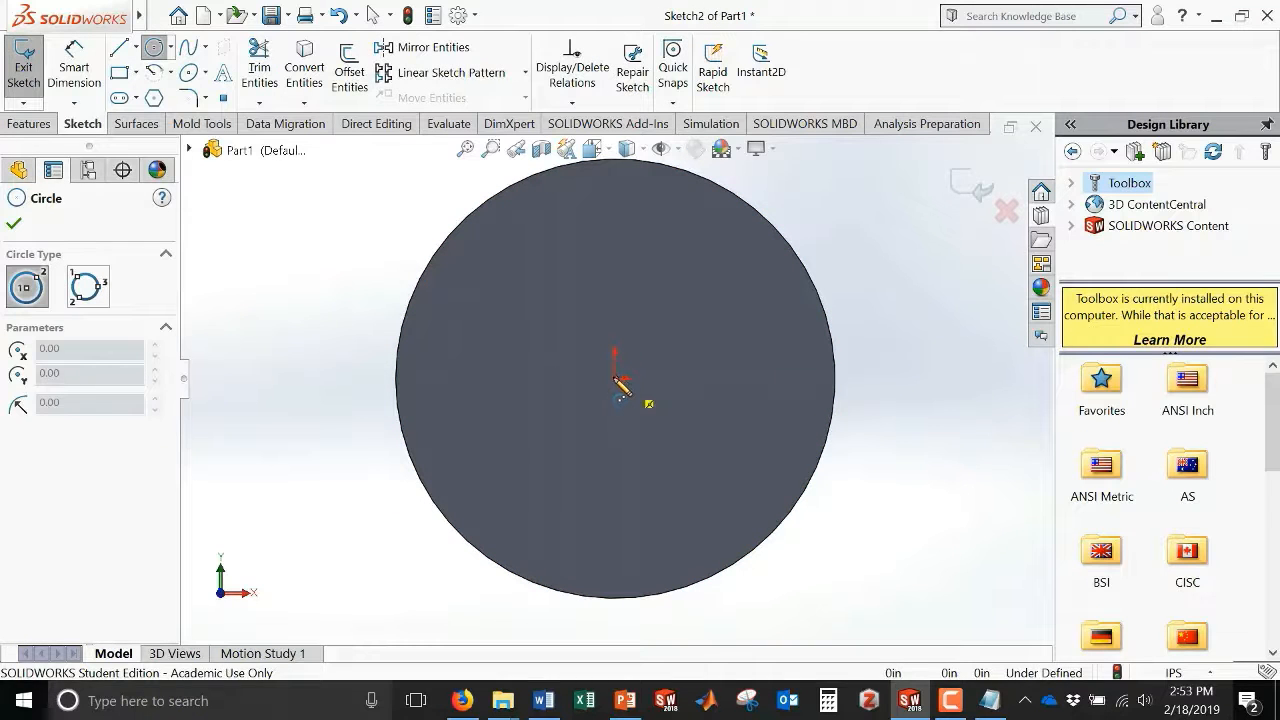
pyautogui.click(615, 379)
pyautogui.click(797, 276)
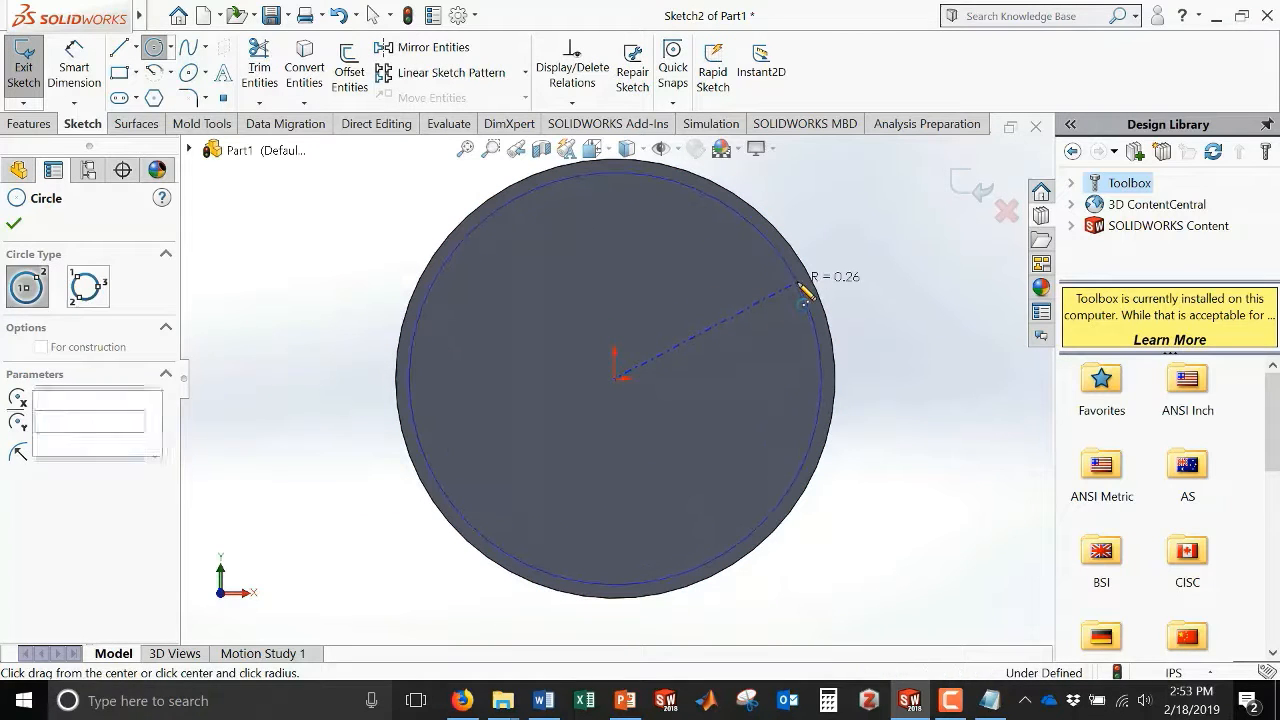
# - Sketch three smaller concentric circles centred on the origin, with radii of about 0.23, 0.20 and 0.18 in
pyautogui.click(616, 379)
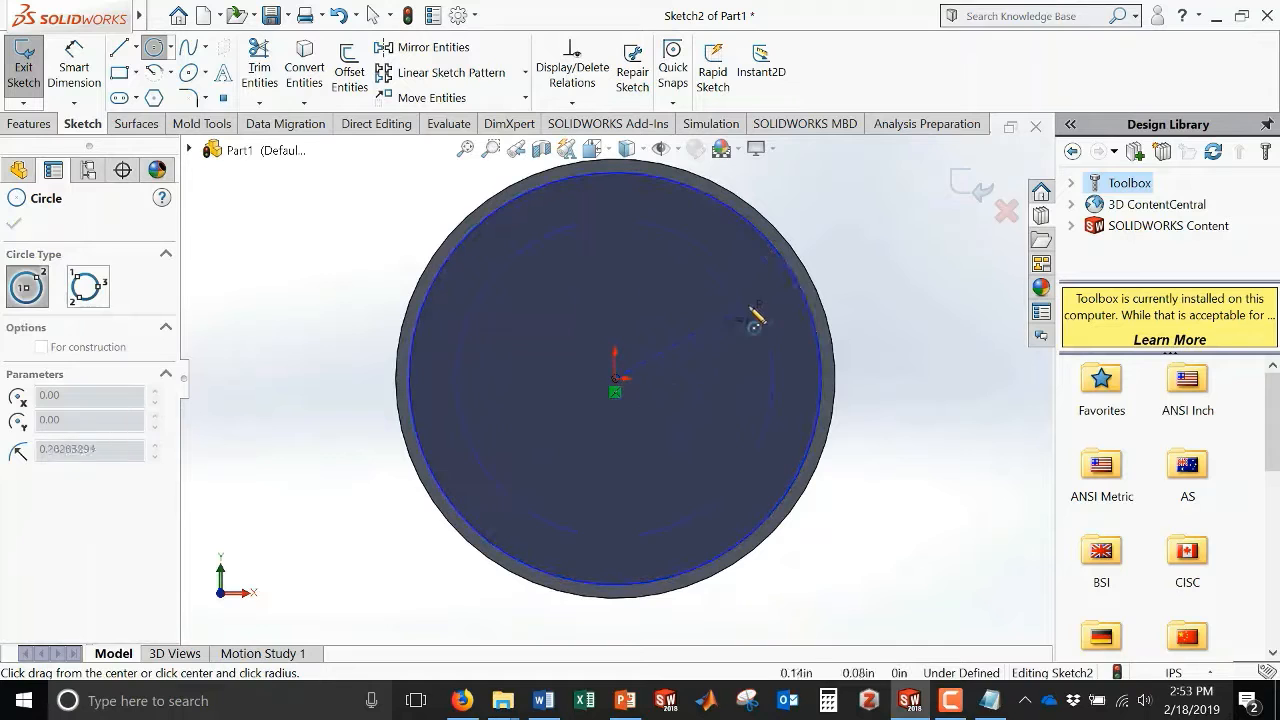
pyautogui.click(783, 306)
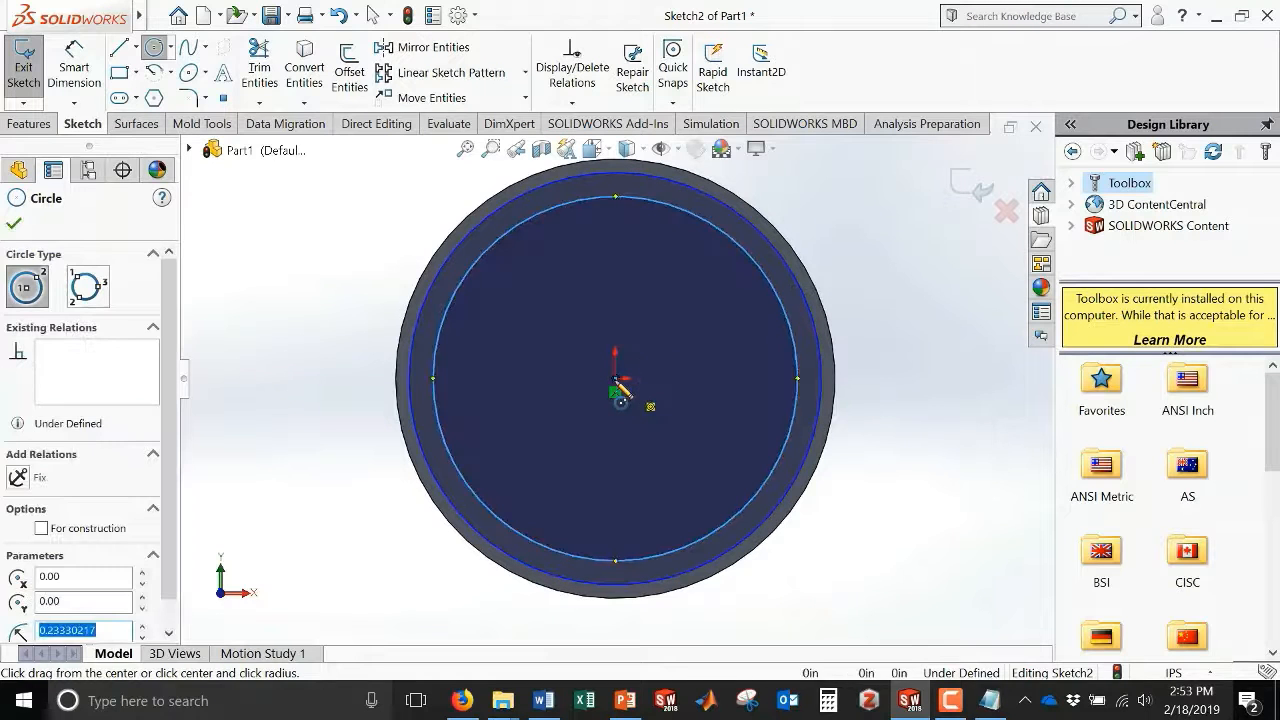
pyautogui.click(616, 379)
pyautogui.click(758, 314)
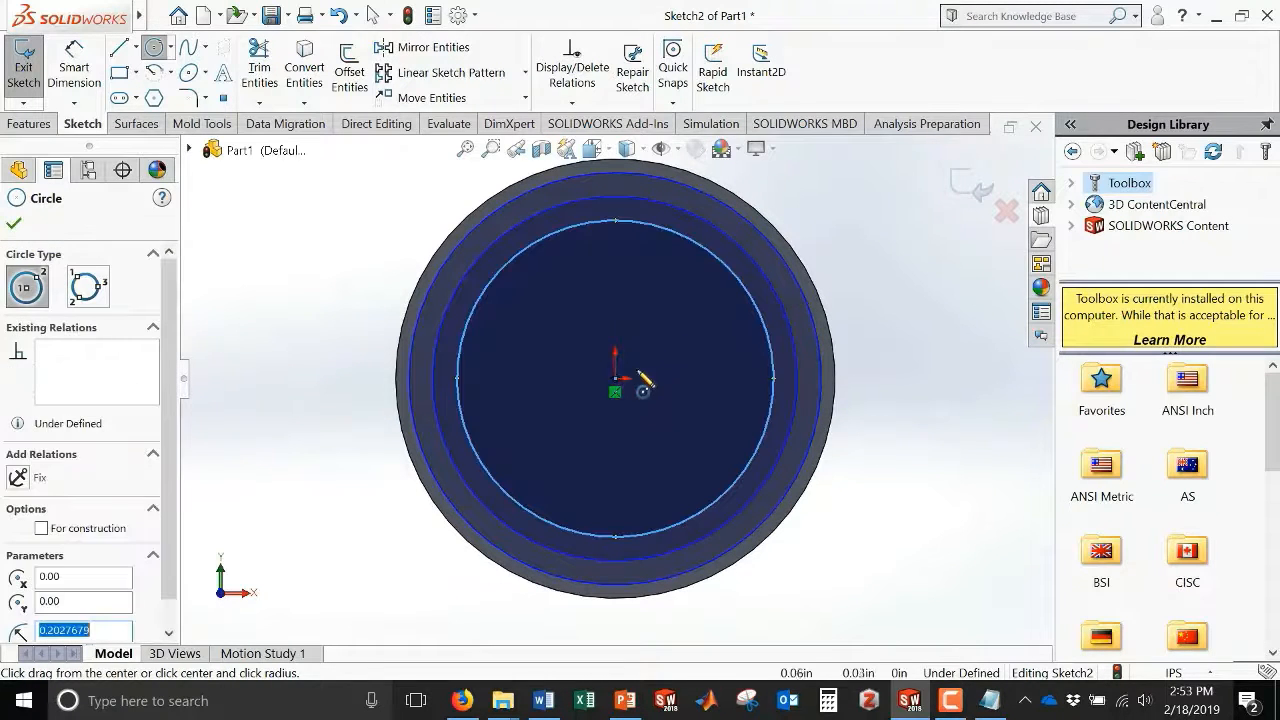
pyautogui.click(616, 380)
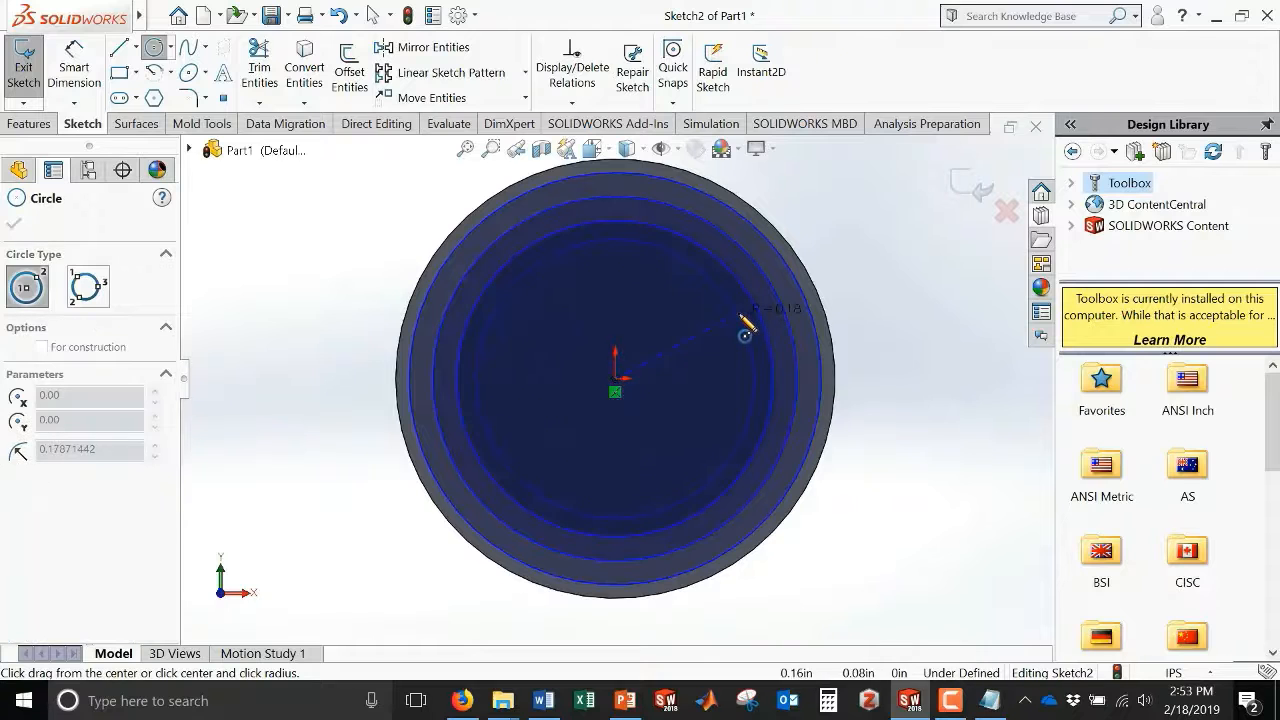
pyautogui.click(743, 323)
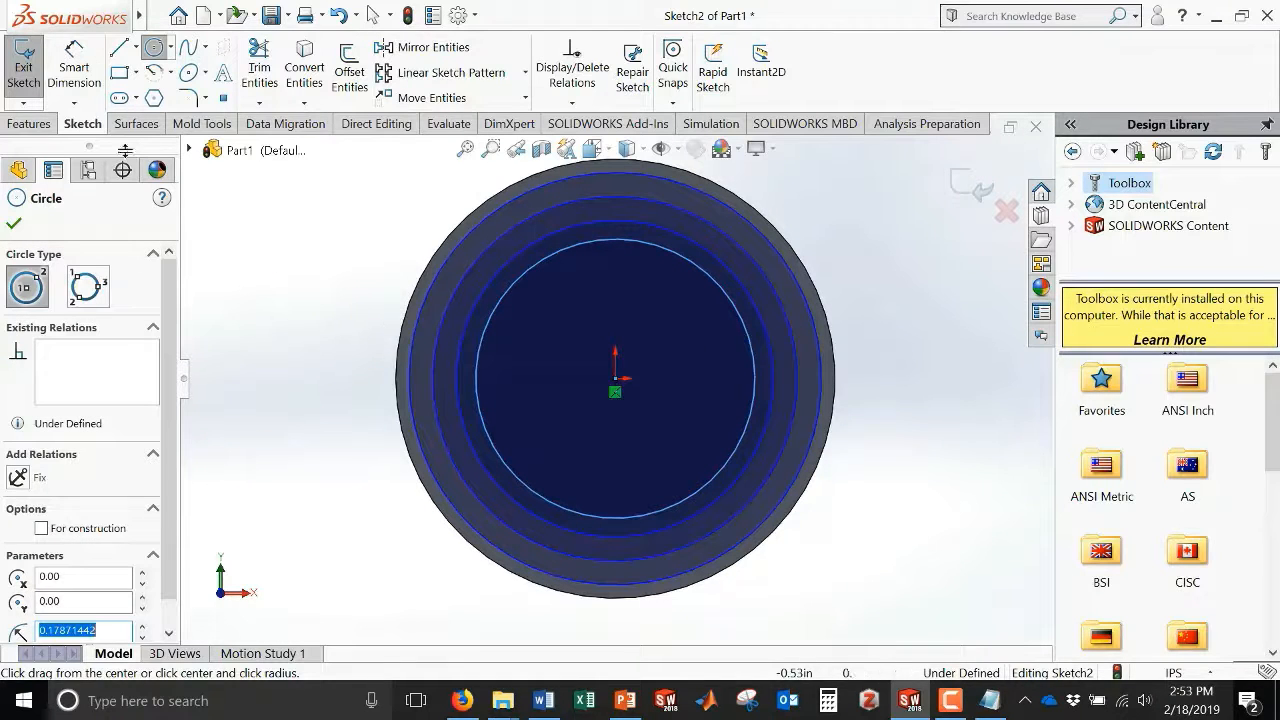
# - Dimension the innermost circle's diameter below the disc and link it to the global variable DedendumCircle
pyautogui.click(75, 75)
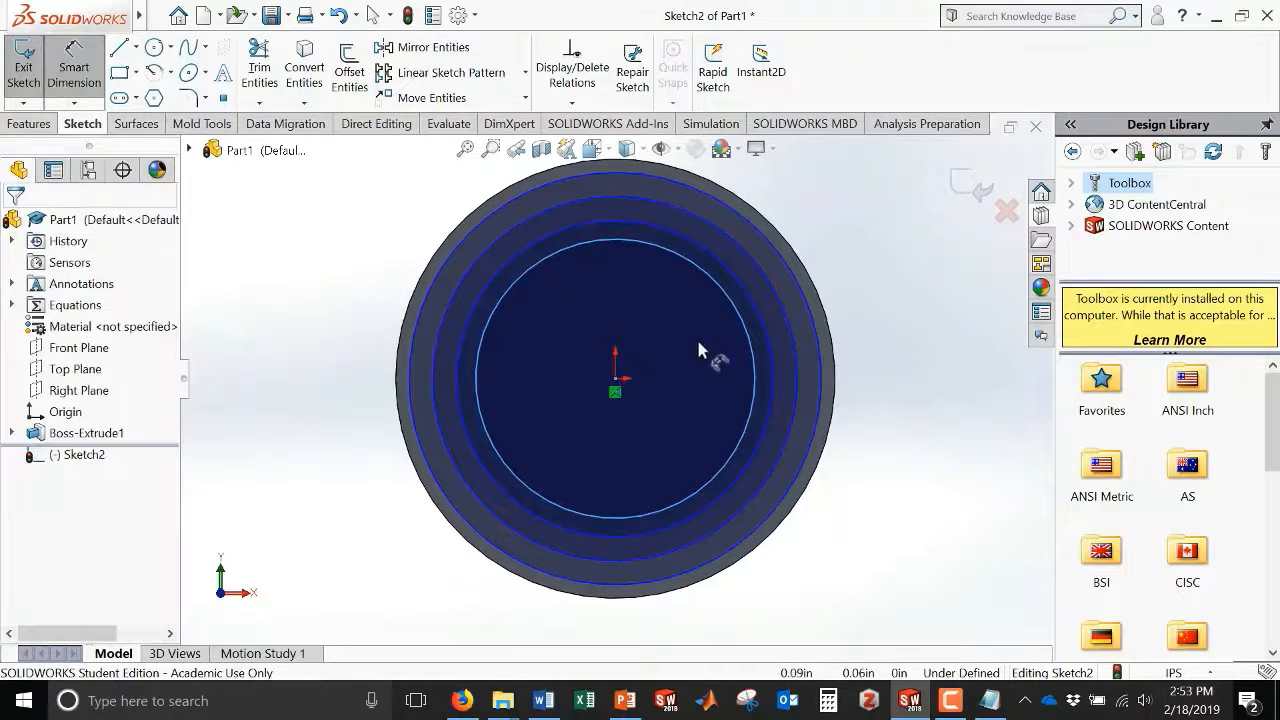
pyautogui.click(750, 348)
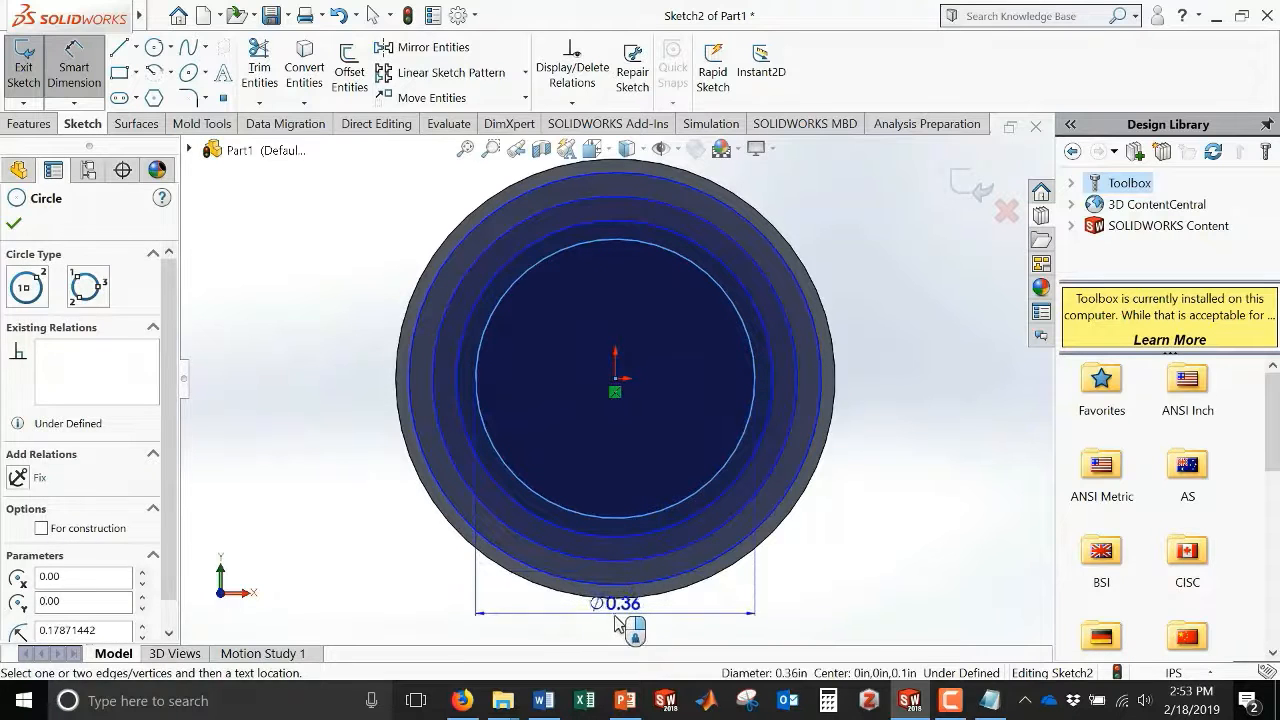
pyautogui.click(617, 625)
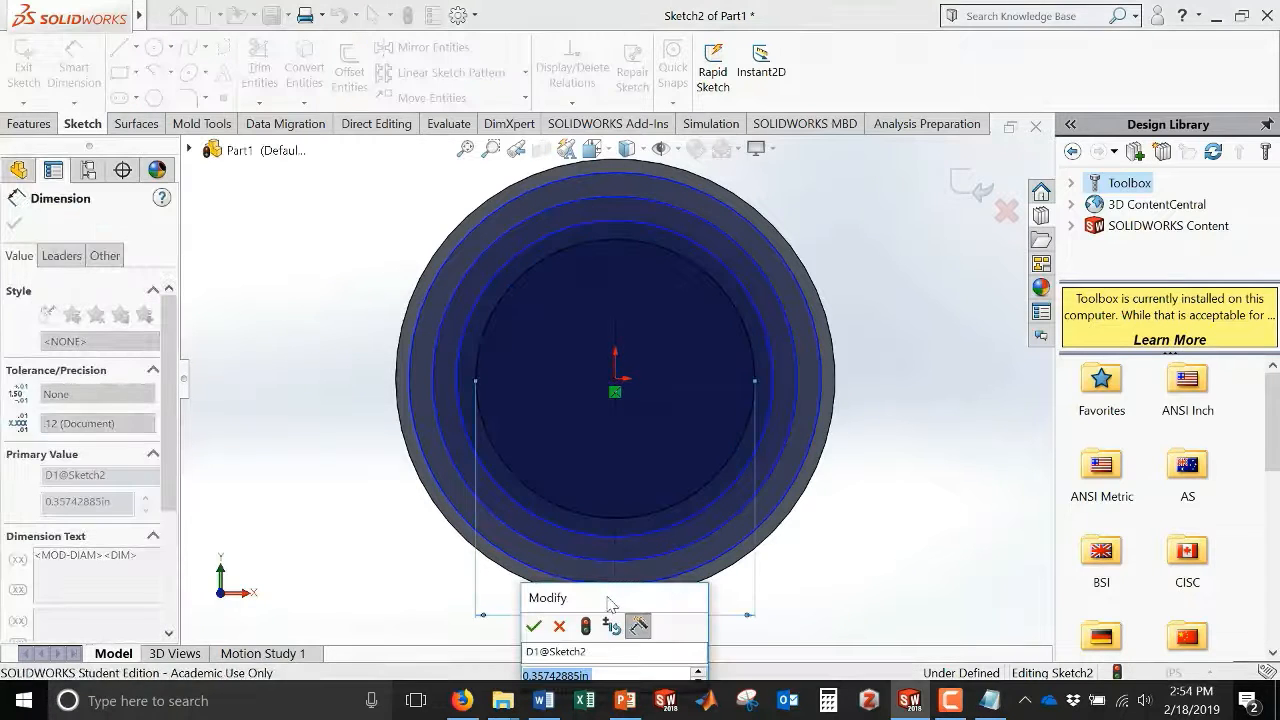
pyautogui.write('=')
pyautogui.moveTo(617, 610)
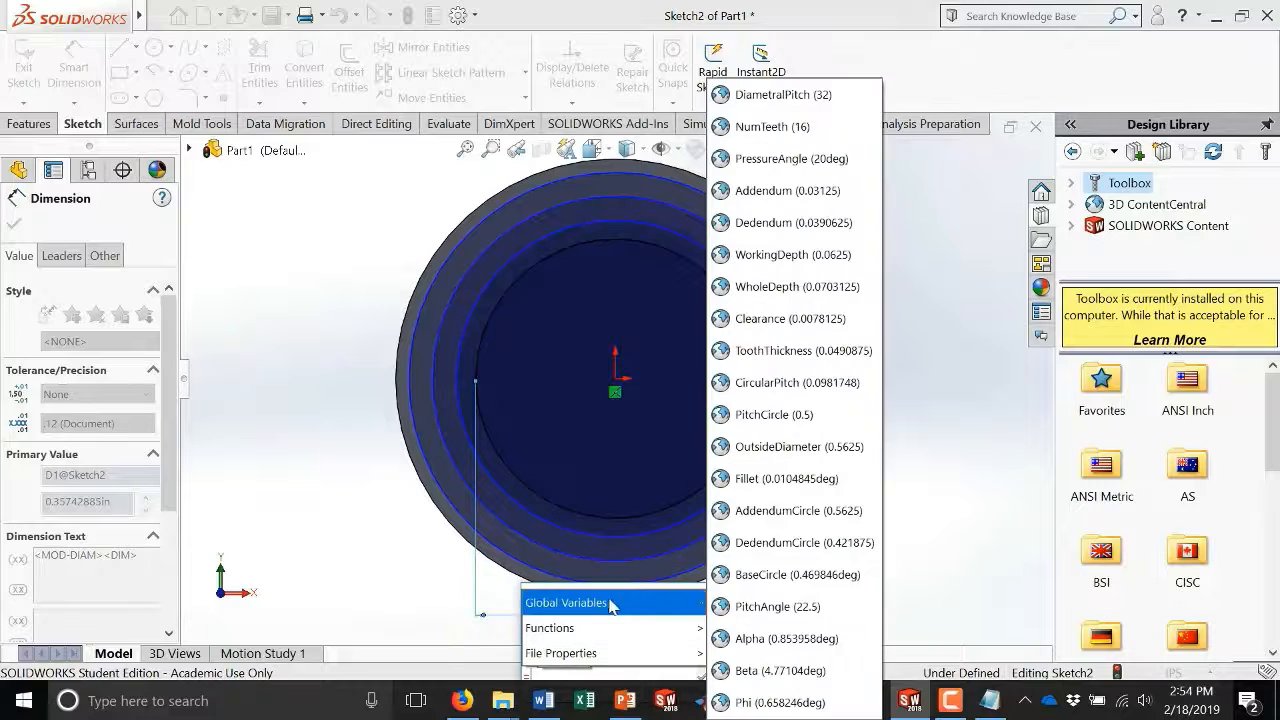
pyautogui.click(785, 549)
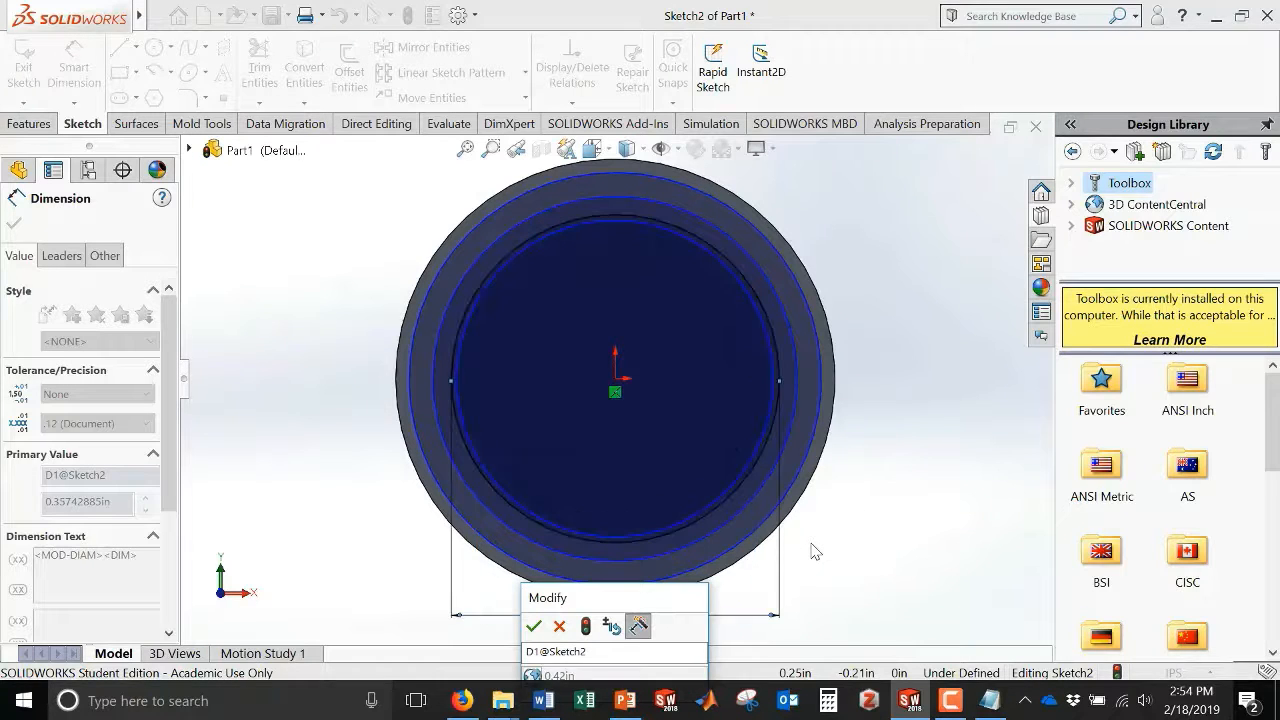
pyautogui.click(533, 626)
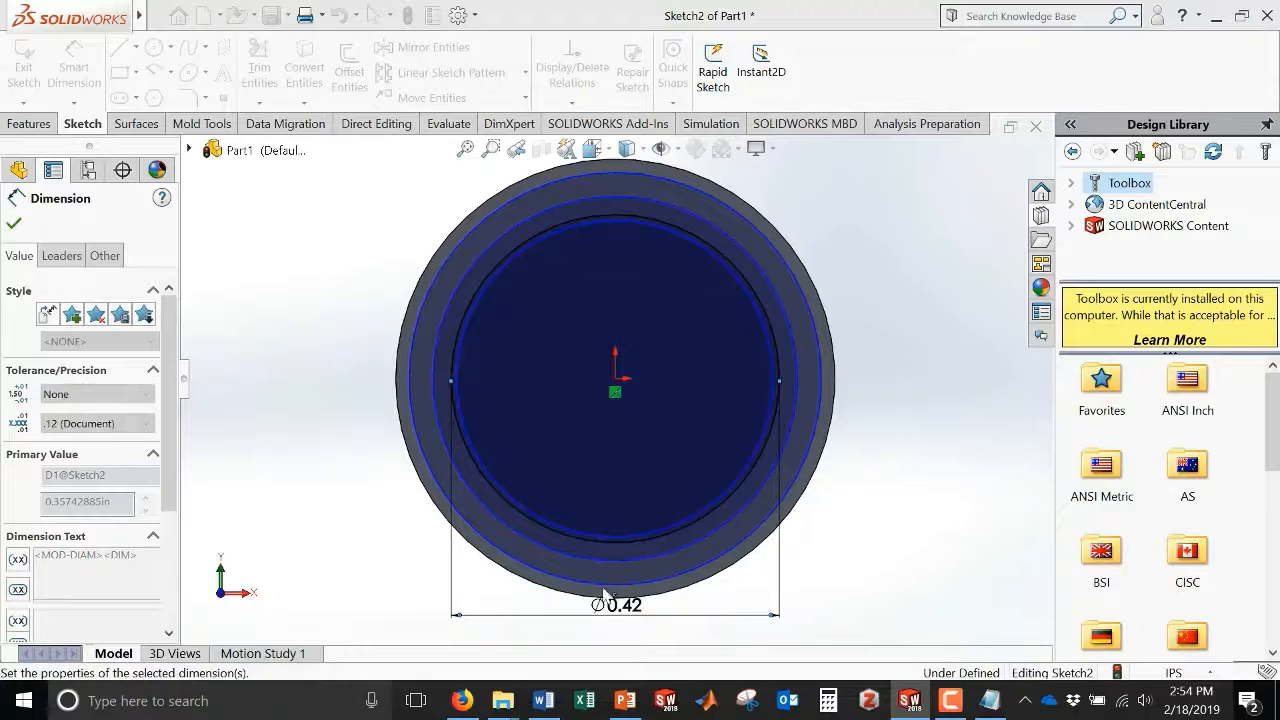
# - Dimension the diameter of the circle drawn at about 0.20 in radius with the equation ="BaseCircle"
pyautogui.click(458, 381)
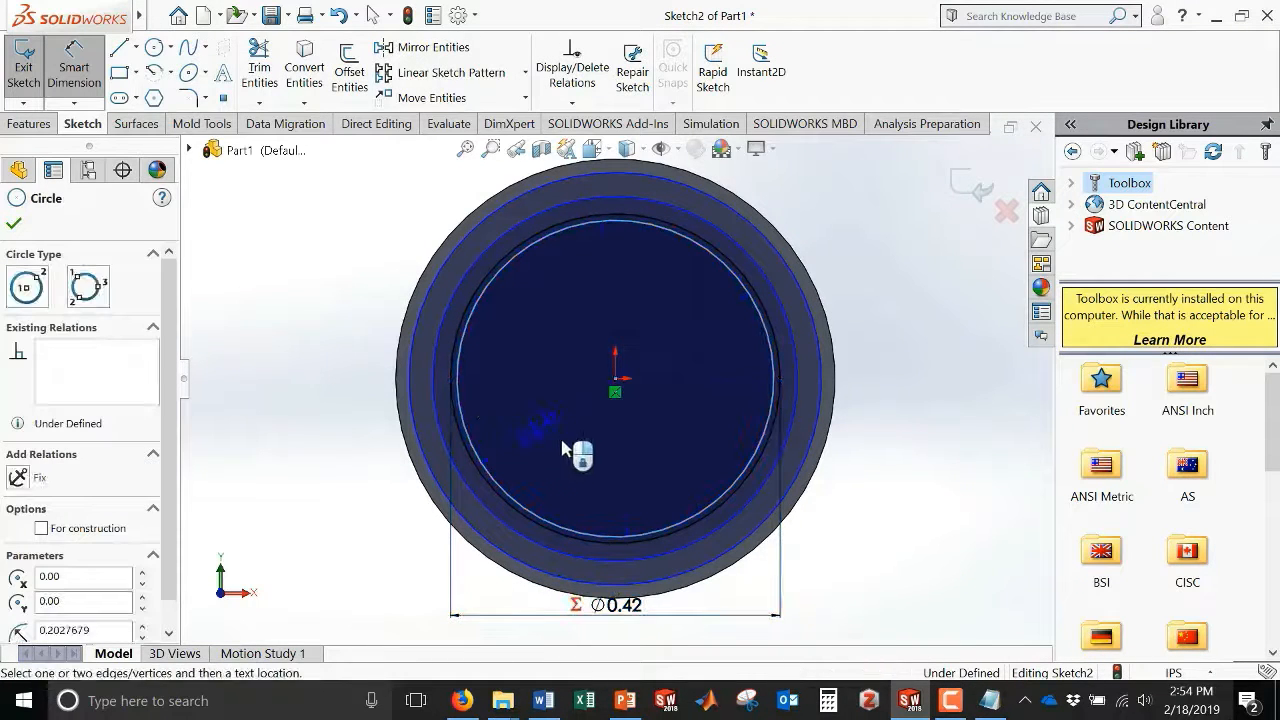
pyautogui.click(630, 640)
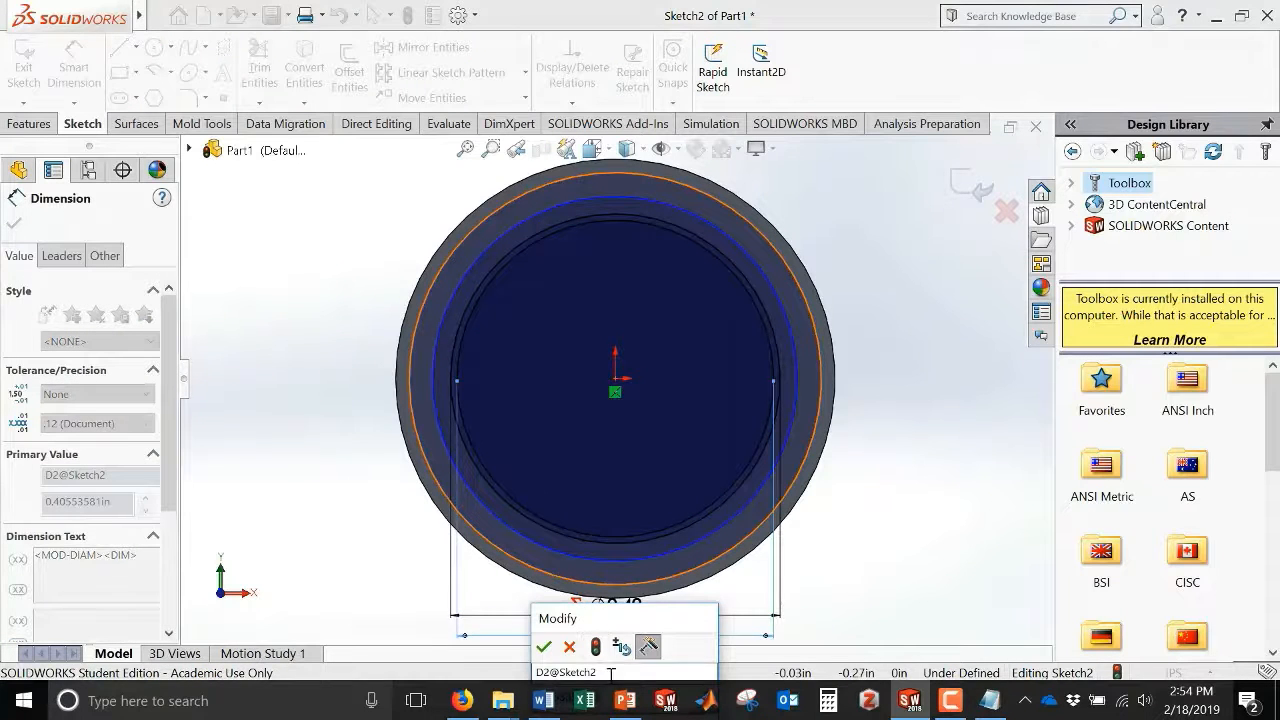
pyautogui.click(631, 667)
pyautogui.moveTo(607, 626); pyautogui.dragTo(869, 511)
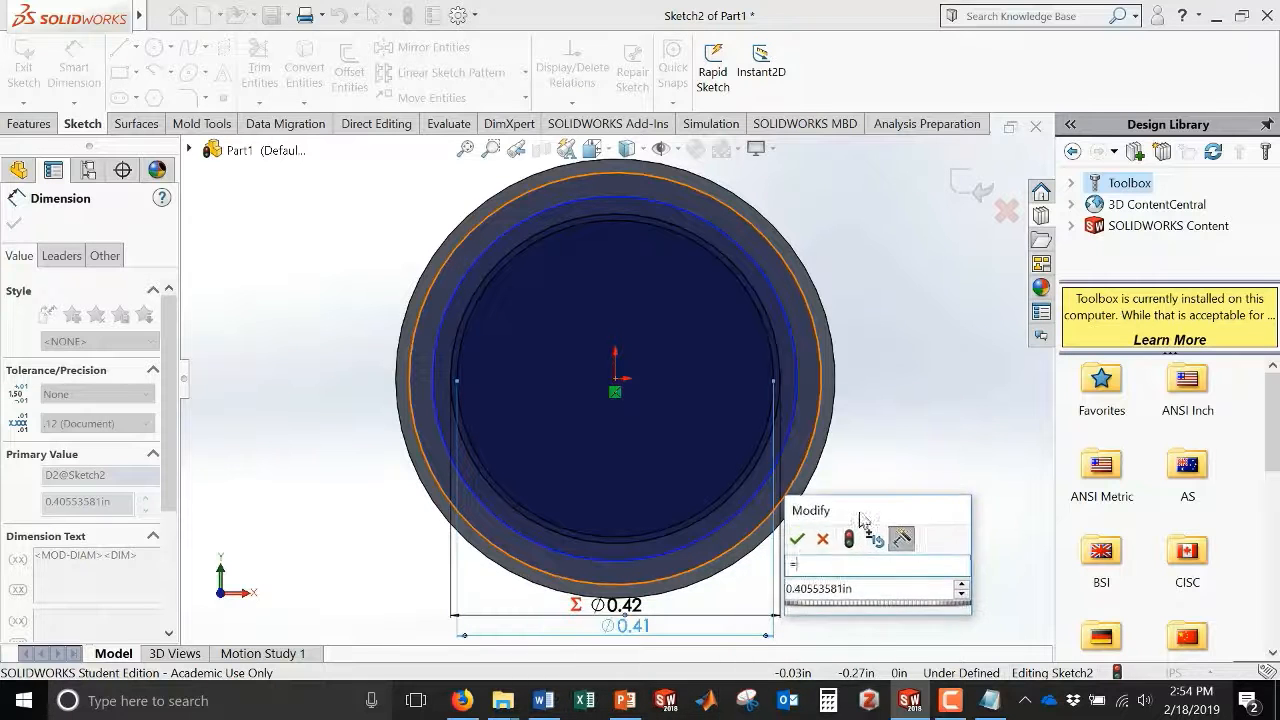
pyautogui.click(870, 582)
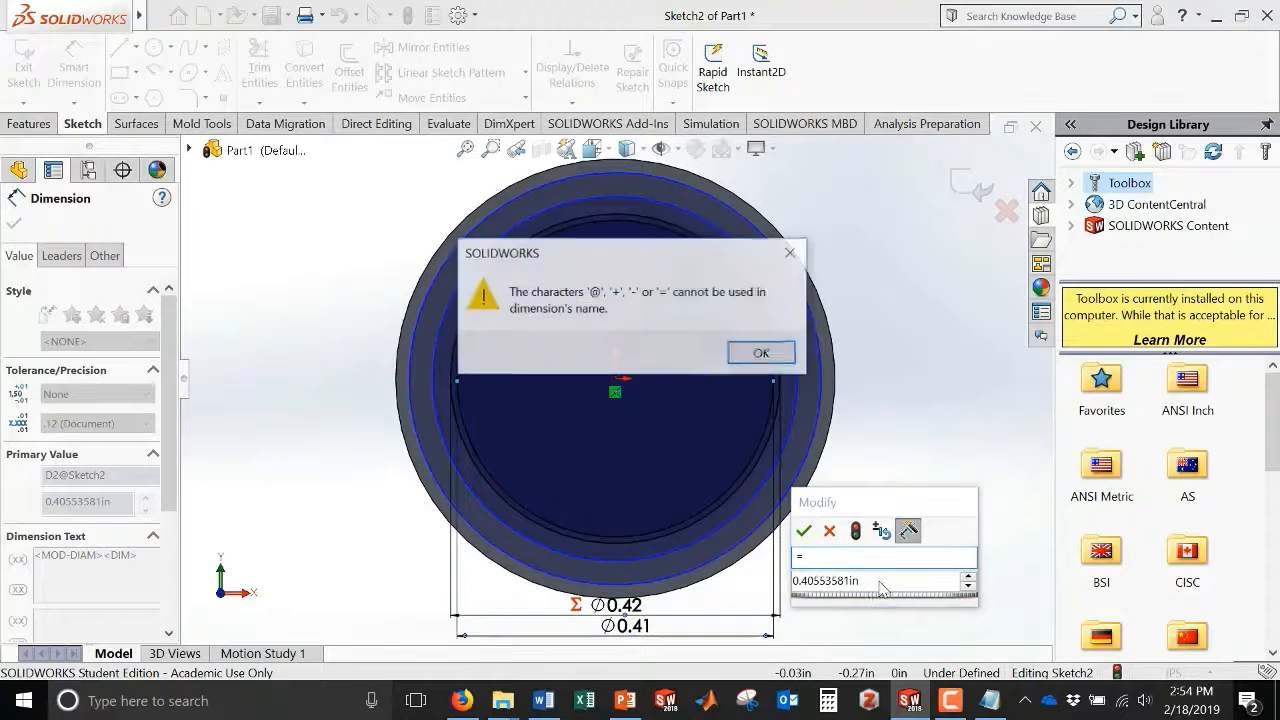
pyautogui.click(764, 353)
pyautogui.click(870, 584)
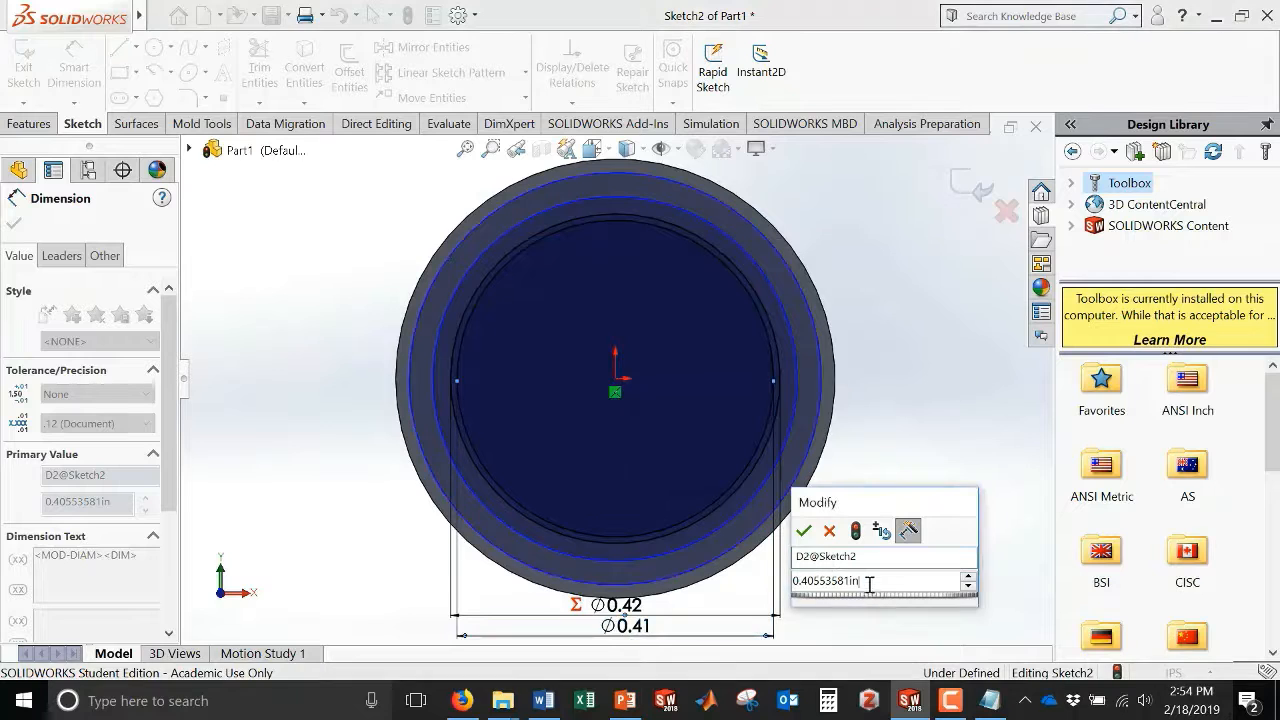
pyautogui.doubleClick(800, 585)
pyautogui.write('=')
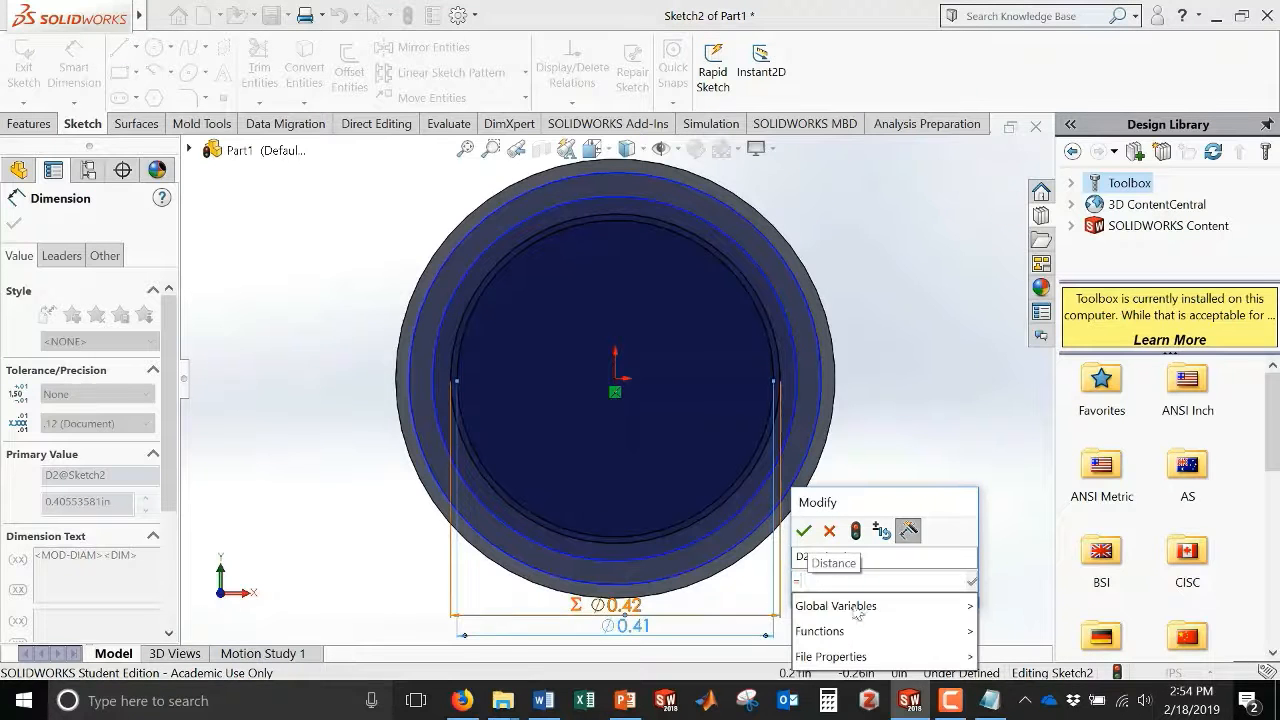
pyautogui.moveTo(918, 607)
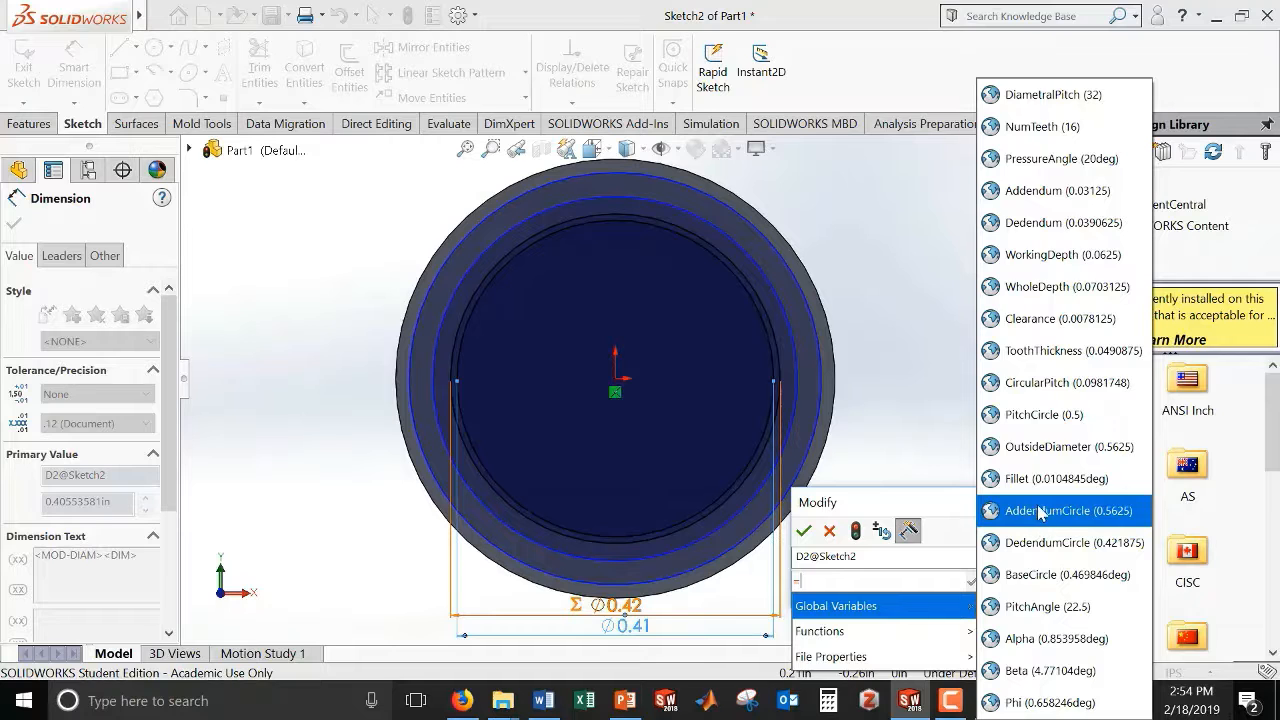
pyautogui.click(1045, 574)
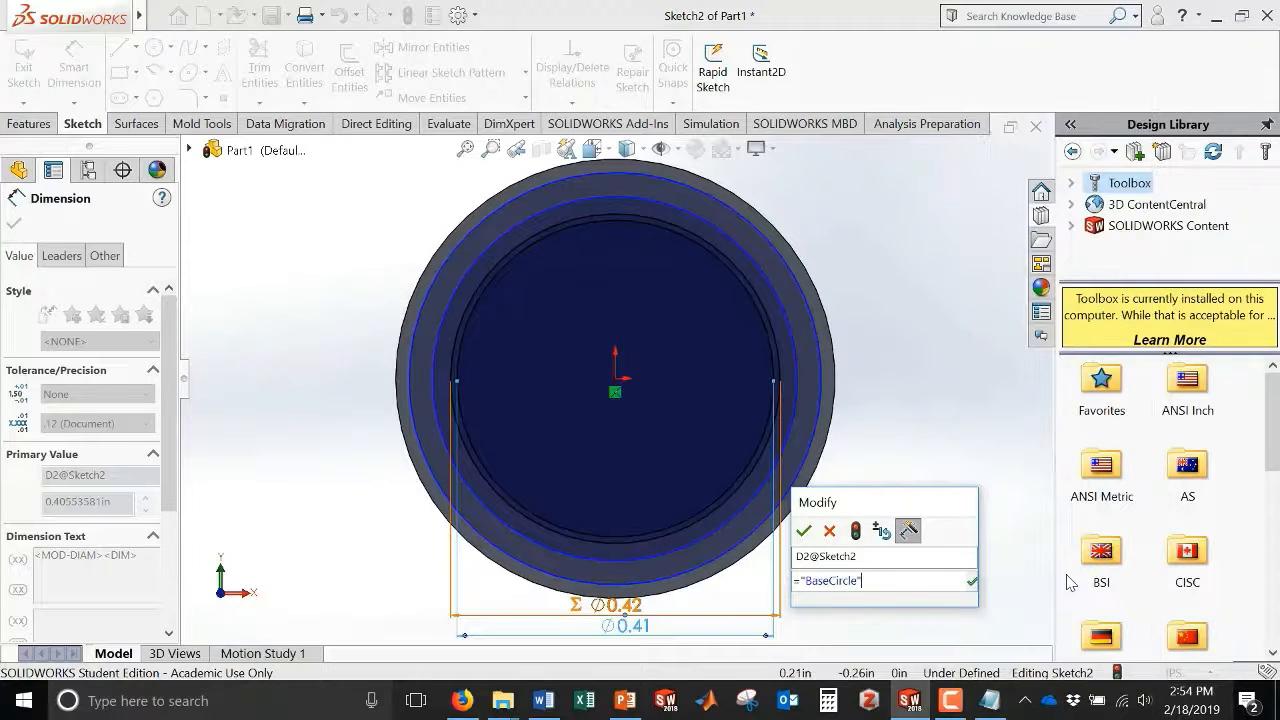
pyautogui.click(972, 580)
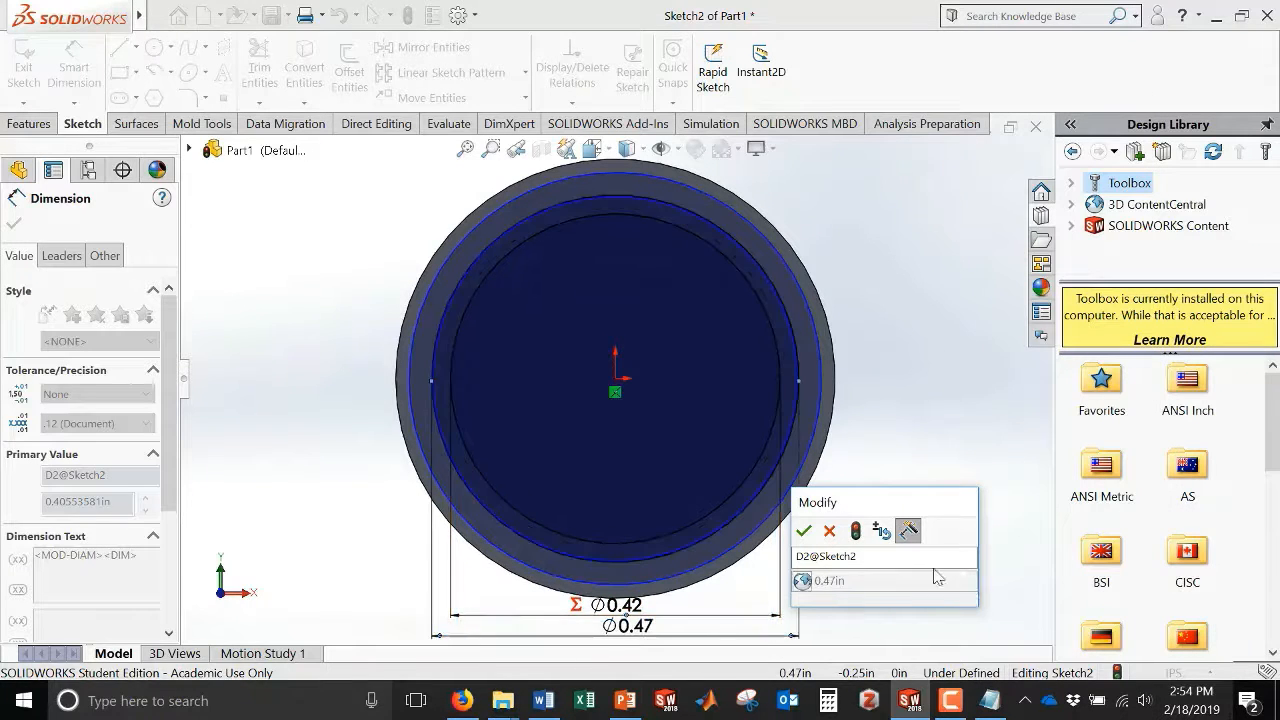
pyautogui.click(803, 530)
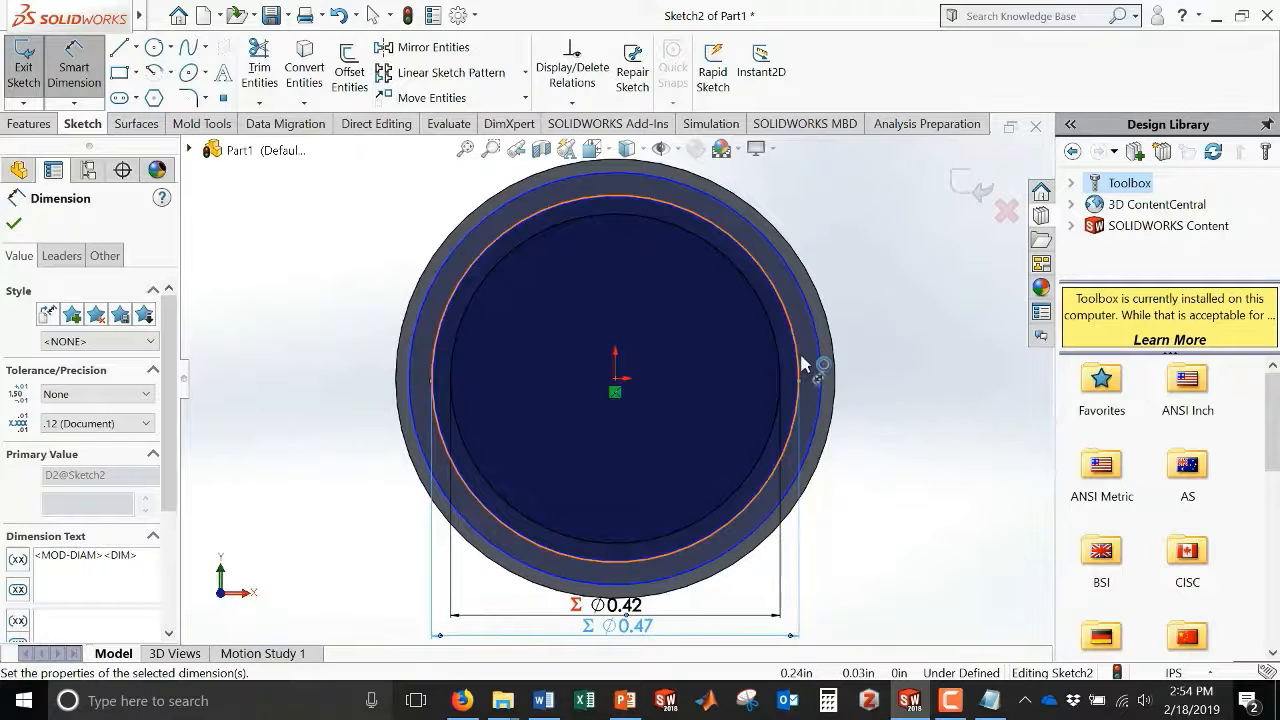
# - Dimension the diameter of the undimensioned circle just inside the base circle with the equation ="PitchCircle"
pyautogui.scroll(-10, 805, 366)
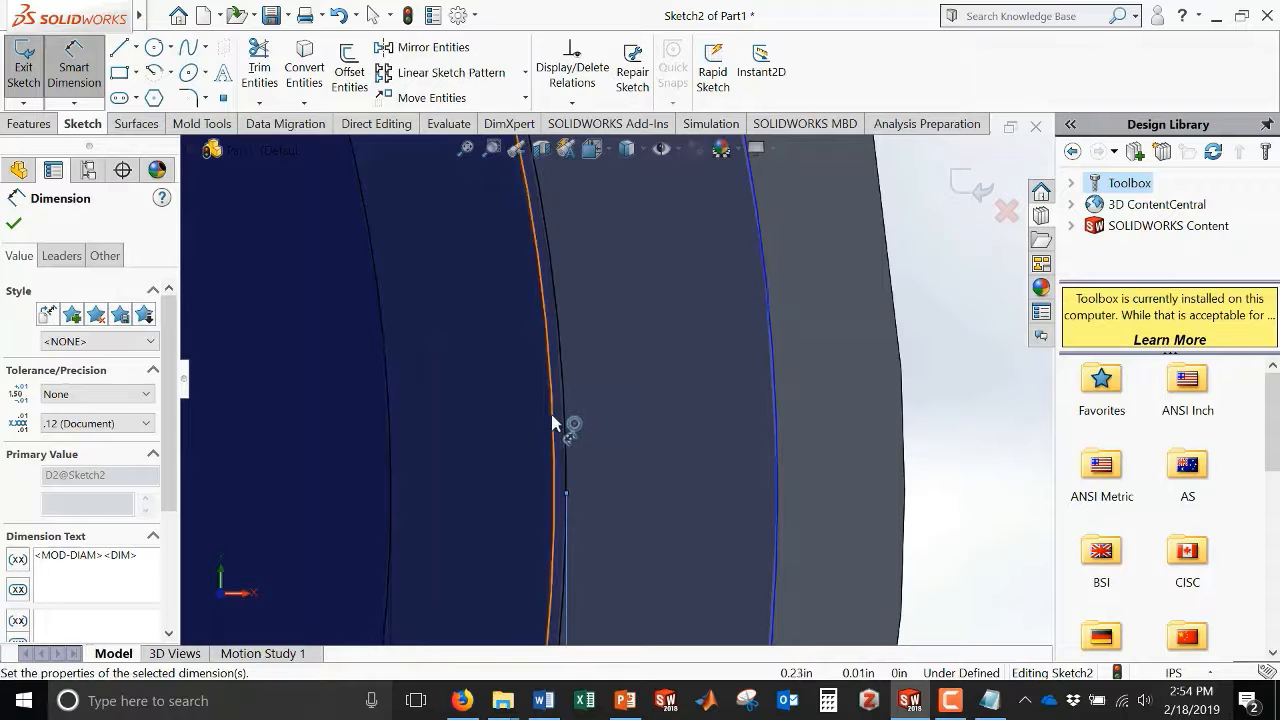
pyautogui.click(550, 421)
pyautogui.scroll(10, 510, 440)
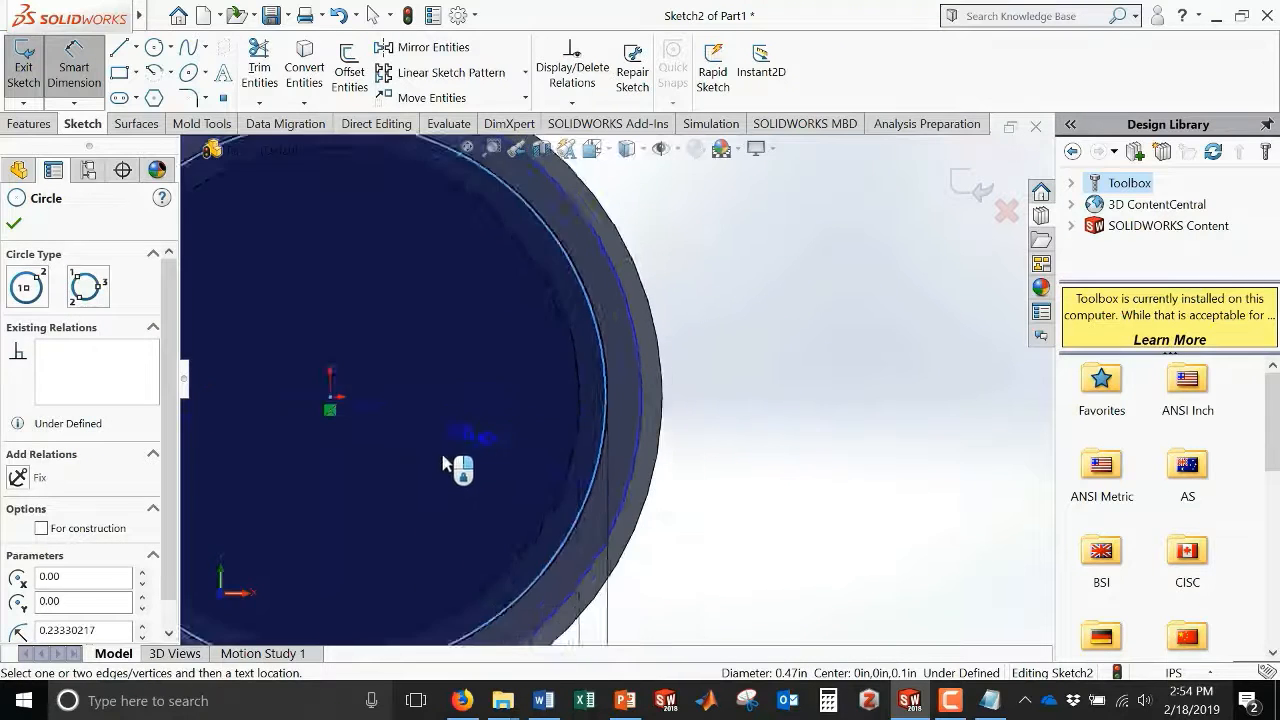
pyautogui.click(478, 606)
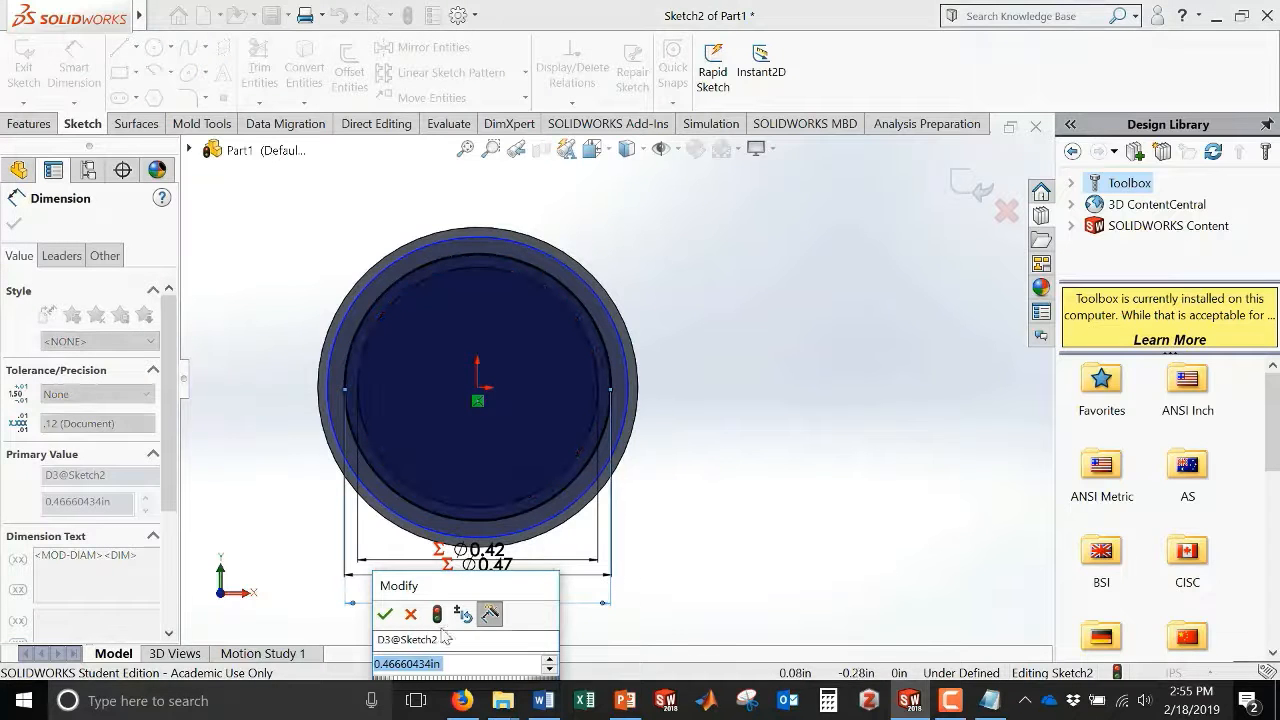
pyautogui.write('=')
pyautogui.moveTo(480, 598)
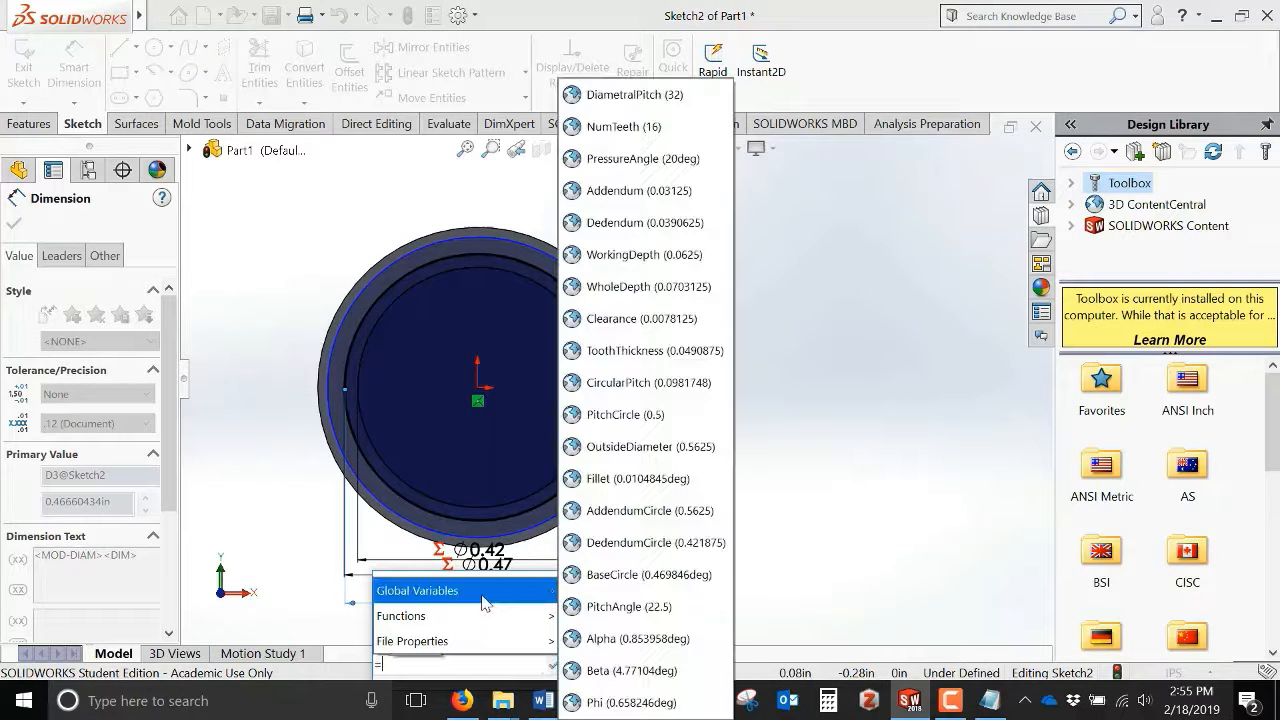
pyautogui.click(624, 415)
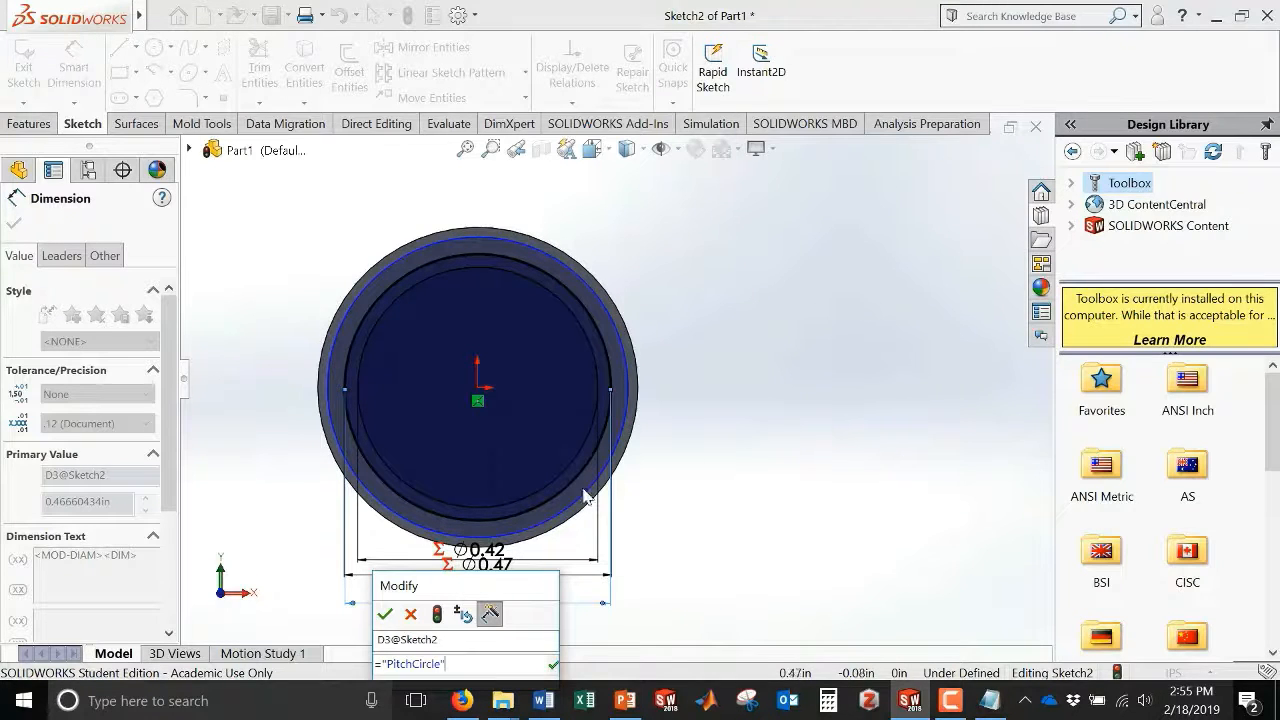
pyautogui.click(388, 617)
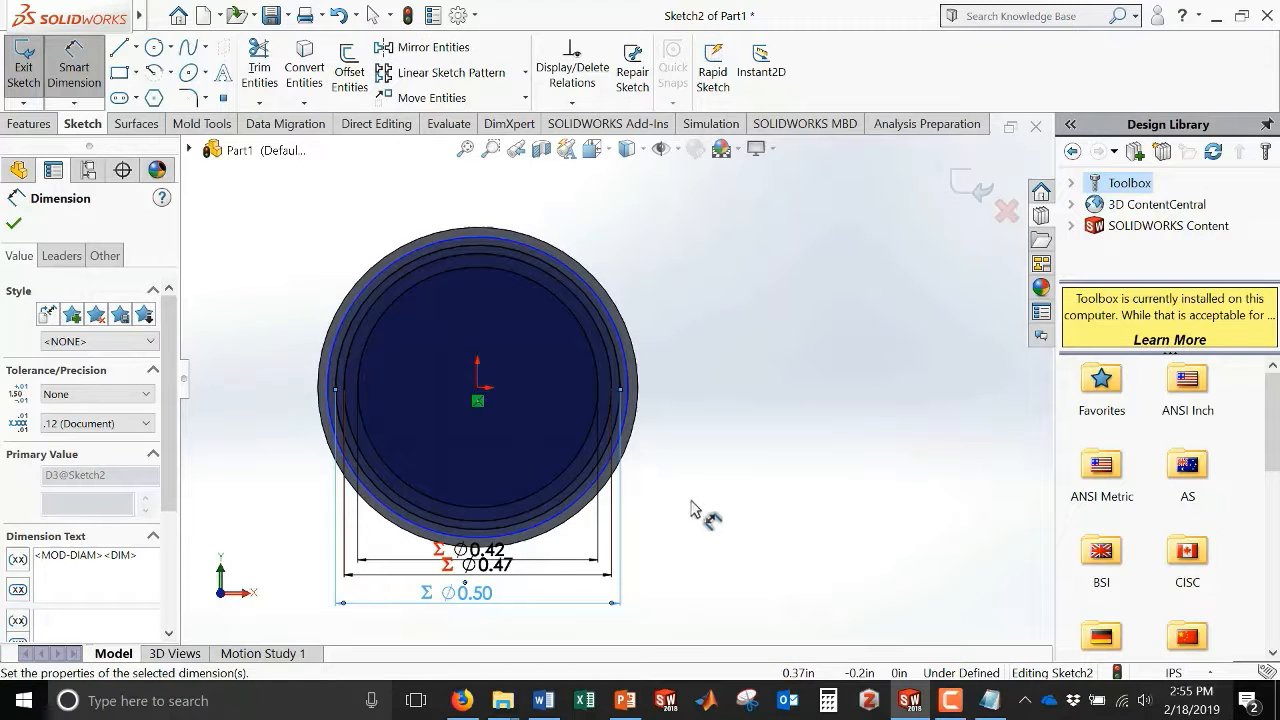
# - Dimension the diameter of the remaining undimensioned sketch circle below the disc and link it to the global variable OutsideDiameter
pyautogui.click(638, 398)
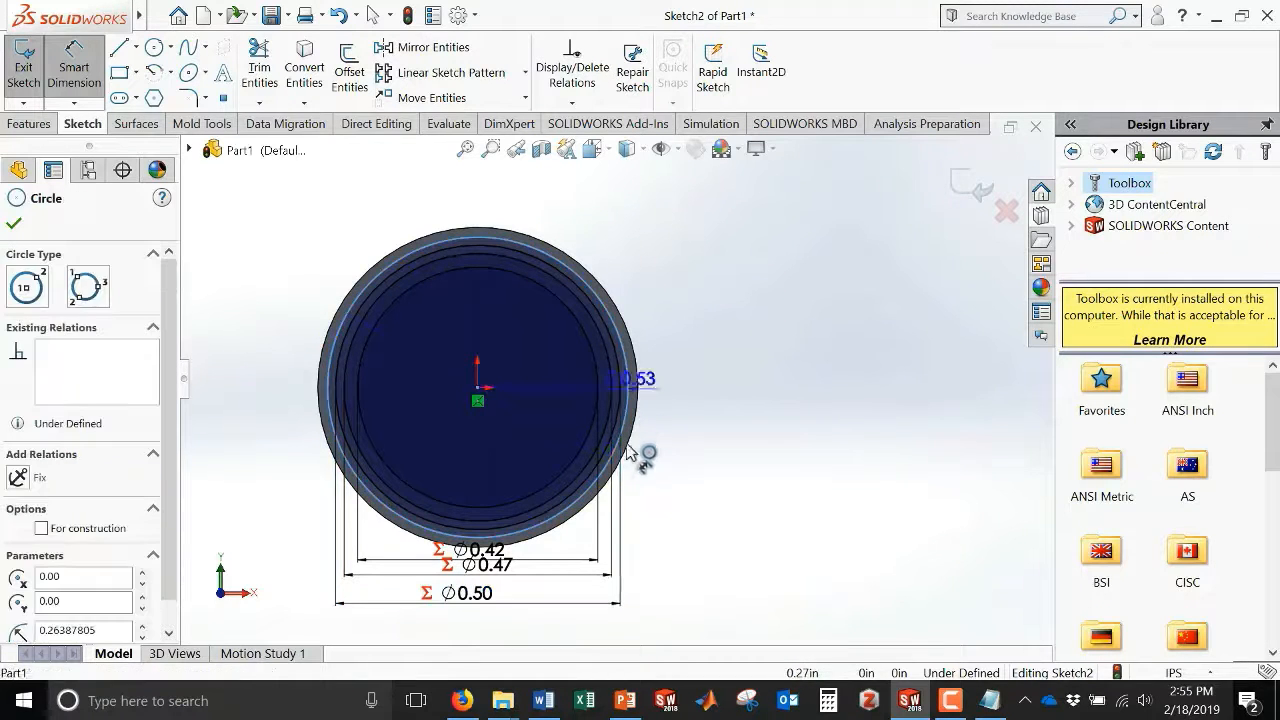
pyautogui.click(465, 625)
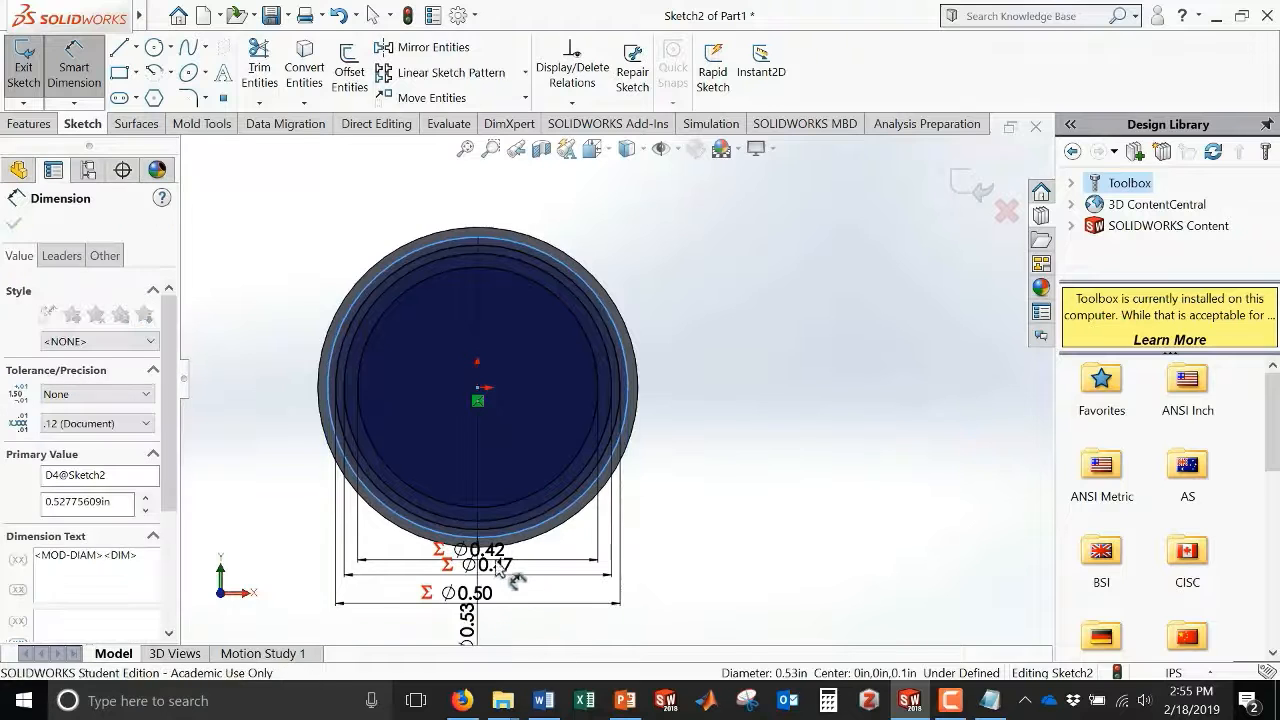
pyautogui.write('=')
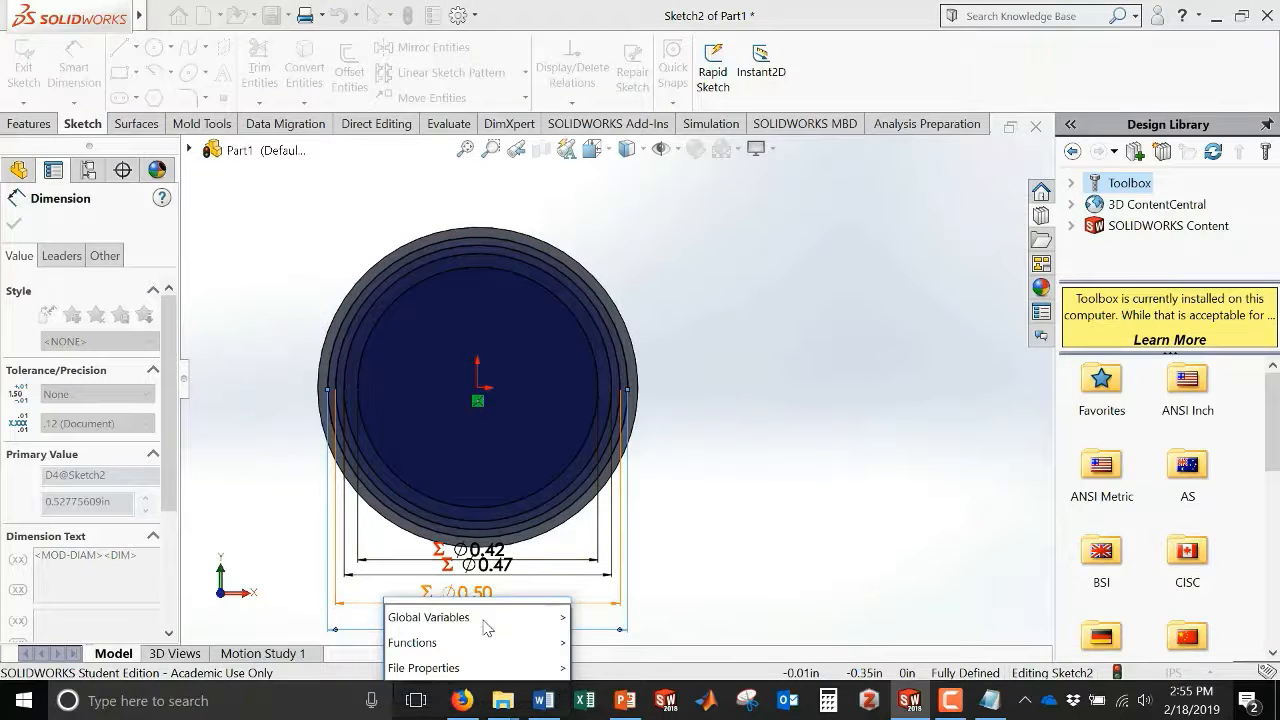
pyautogui.moveTo(487, 627)
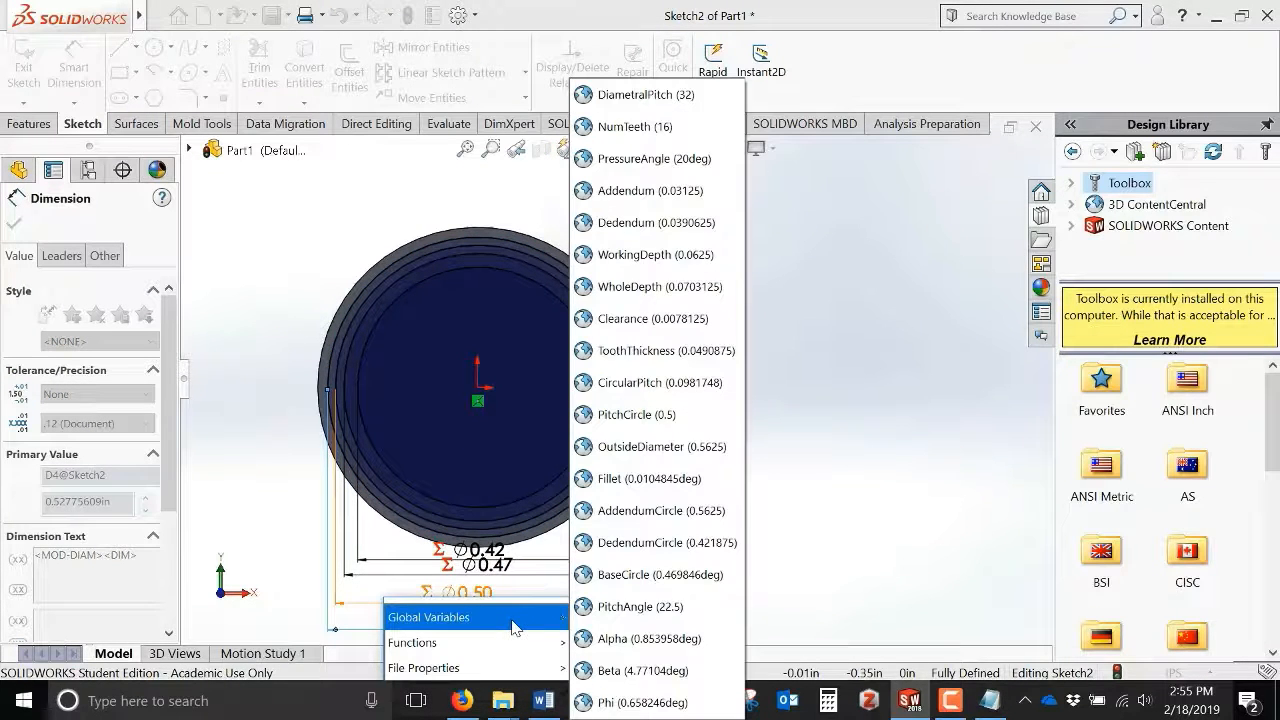
pyautogui.click(648, 449)
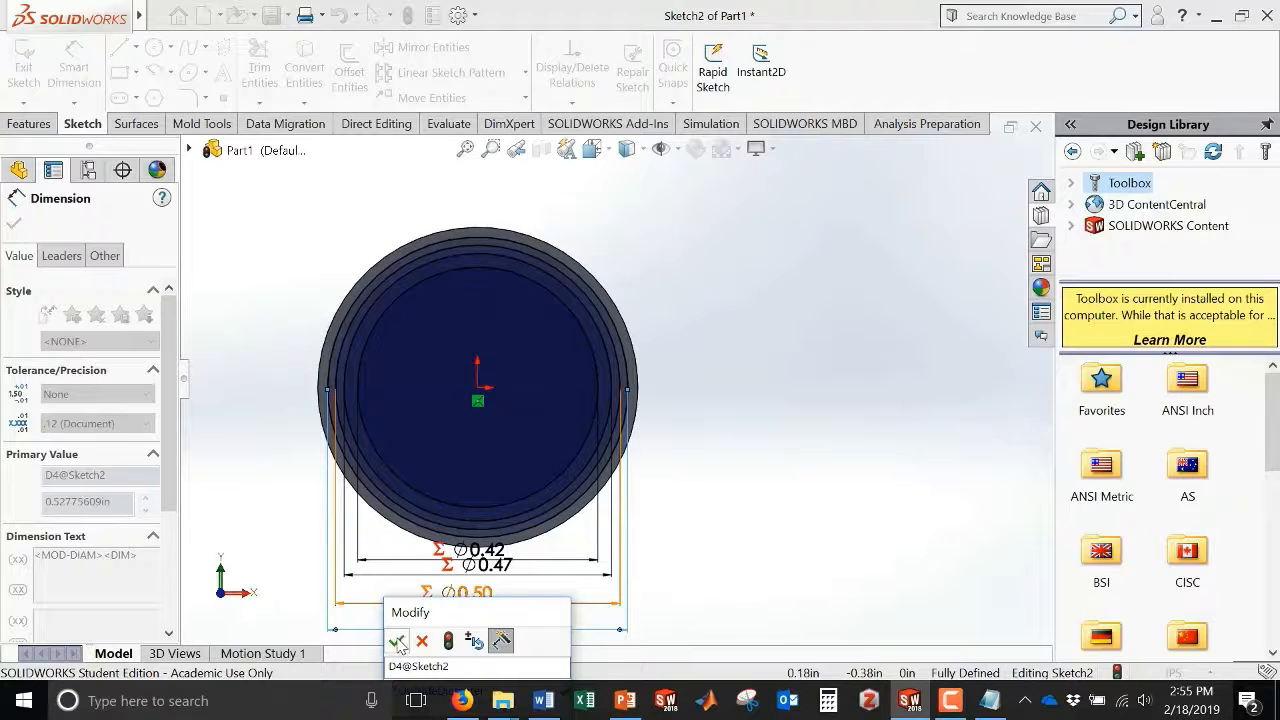
pyautogui.press('Return')
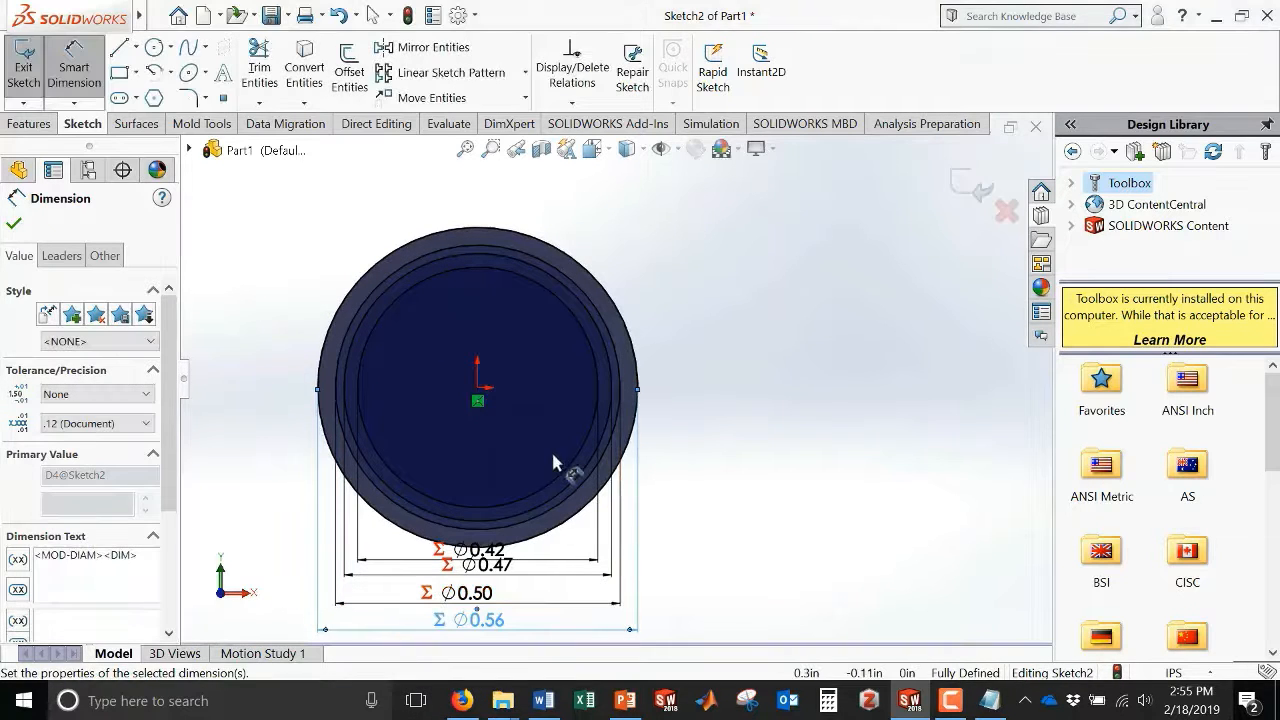
pyautogui.click(718, 506)
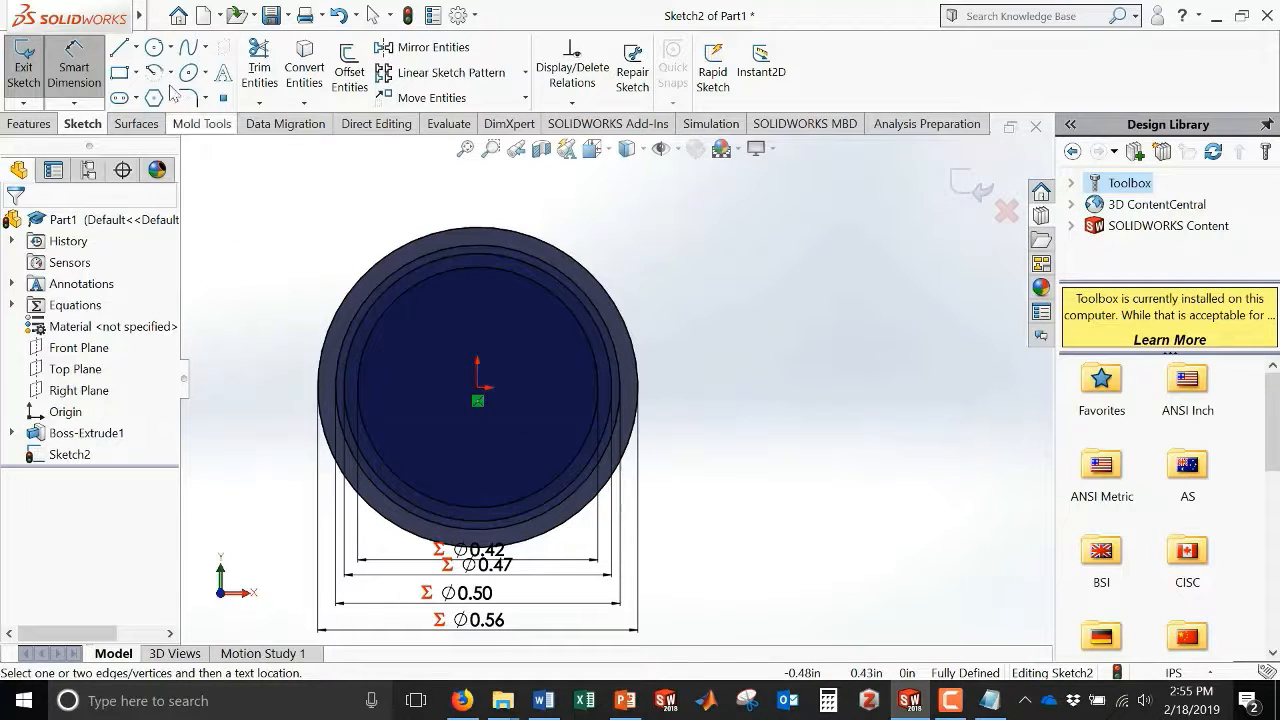
# - Start a parametric equation-driven curve with the Top x expression from Notepad's ParametricEquations.txt as x: "BaseCircle"/2*(cos(t+"Beta"*pi/180)+t*sin(t+"Beta"*pi/180))
pyautogui.moveTo(141, 16)
pyautogui.click(304, 18)
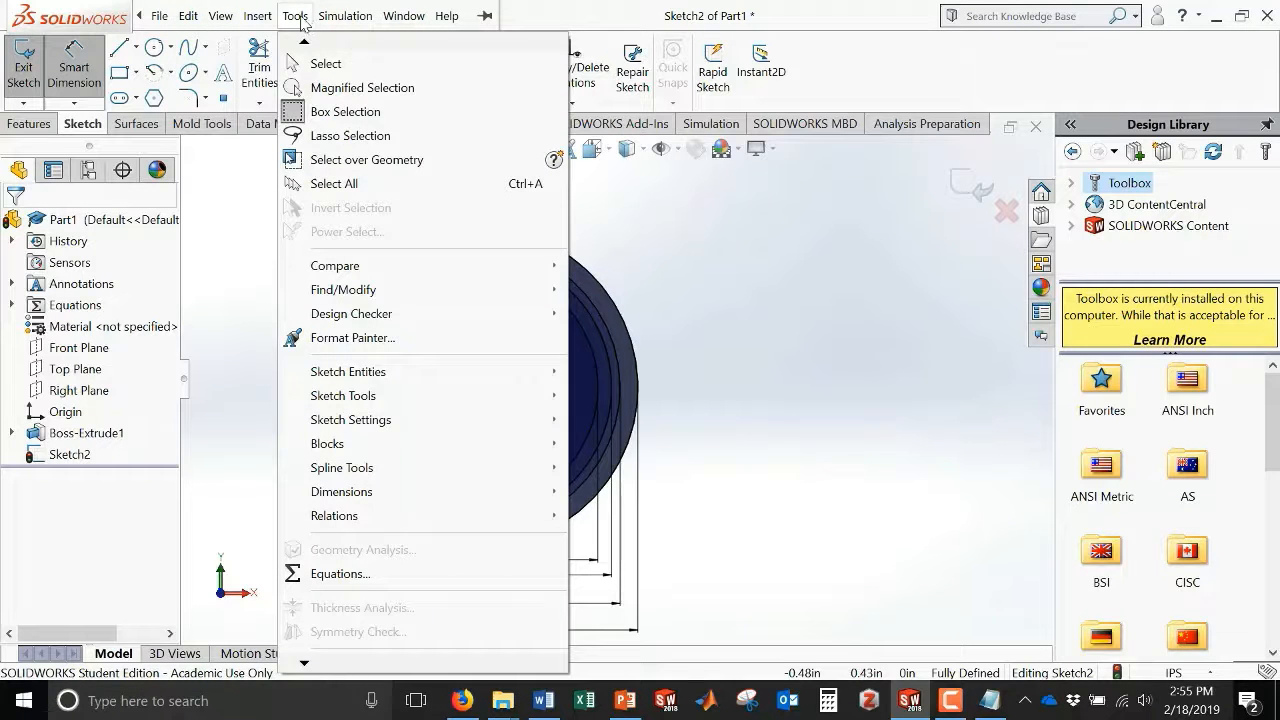
pyautogui.moveTo(251, 22)
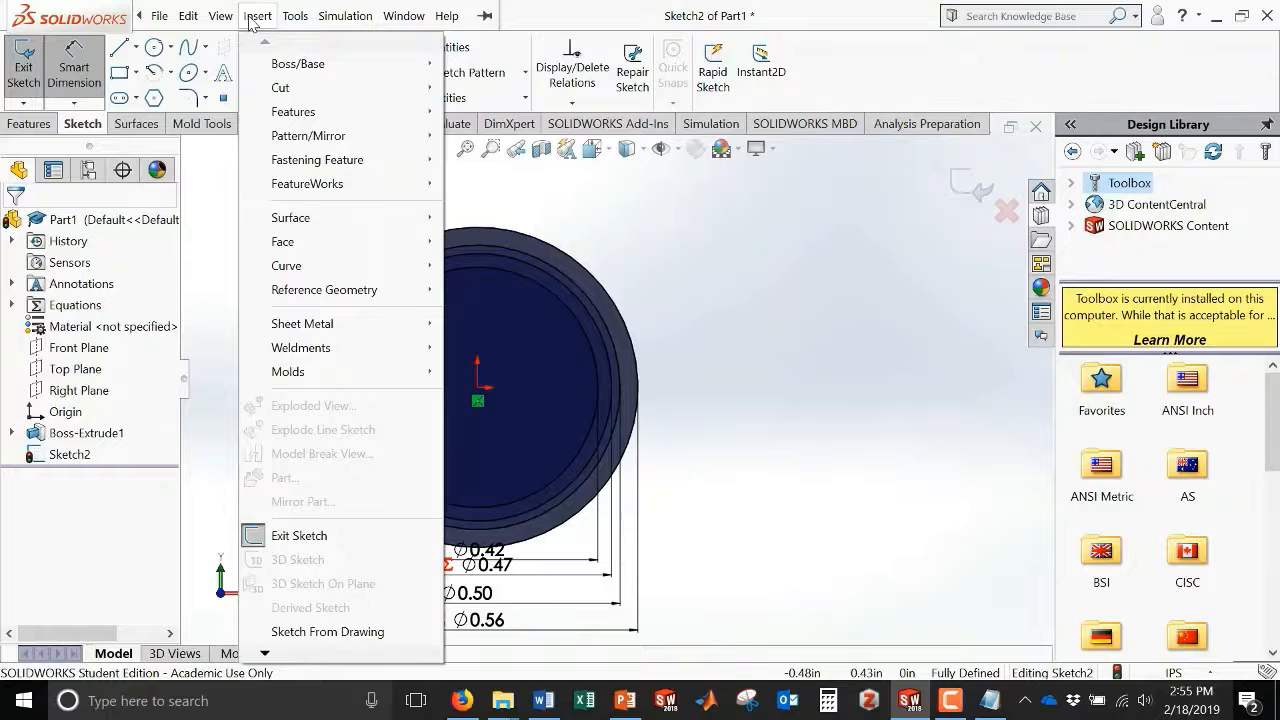
pyautogui.click(251, 20)
pyautogui.click(288, 20)
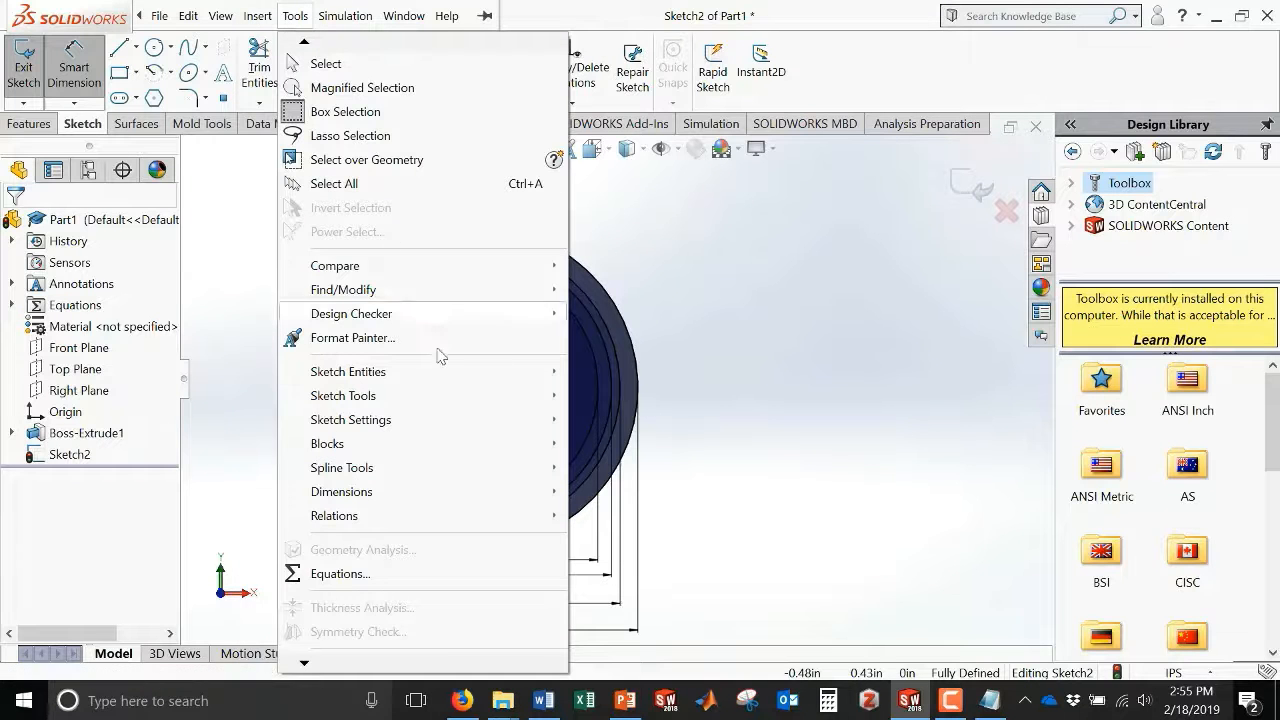
pyautogui.moveTo(466, 374)
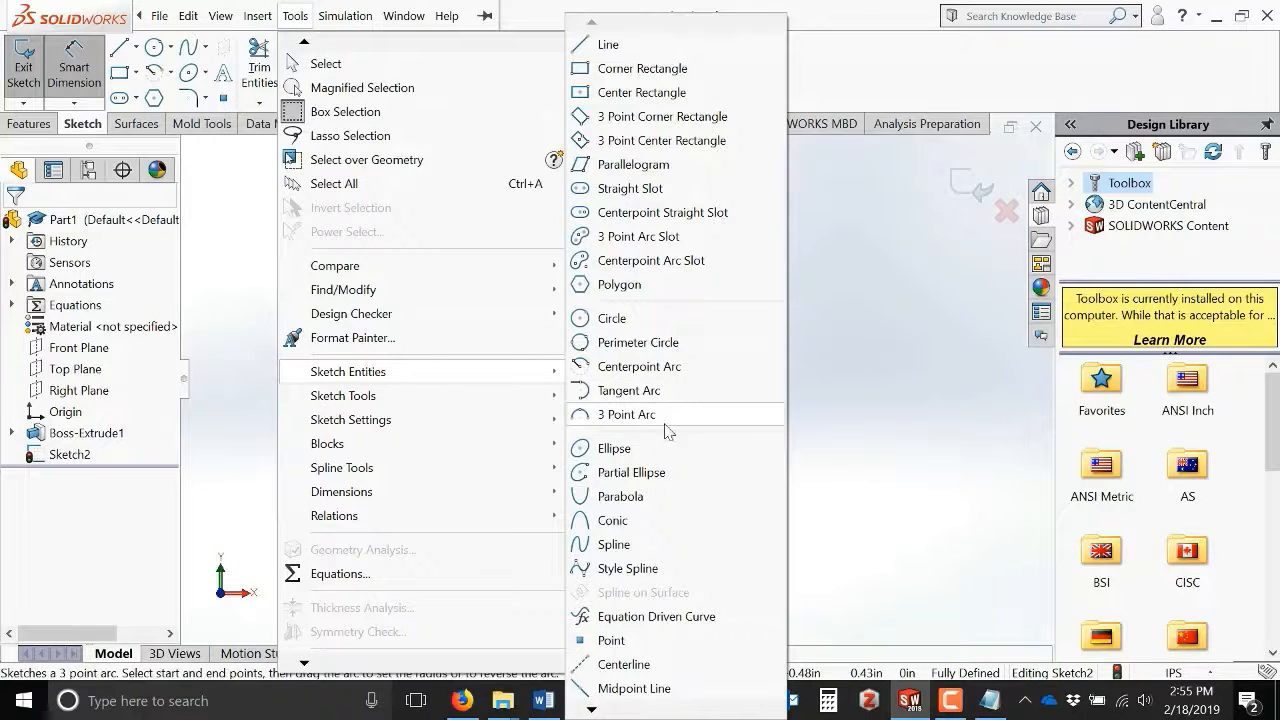
pyautogui.click(655, 616)
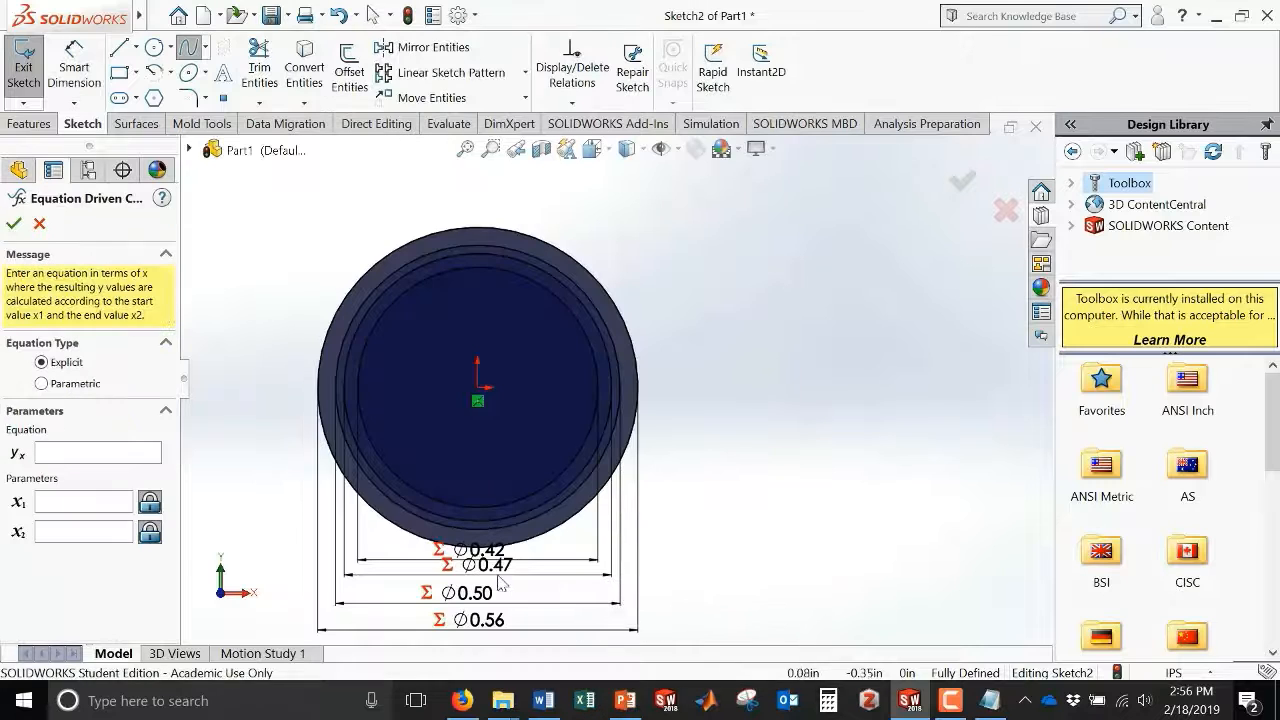
pyautogui.click(42, 384)
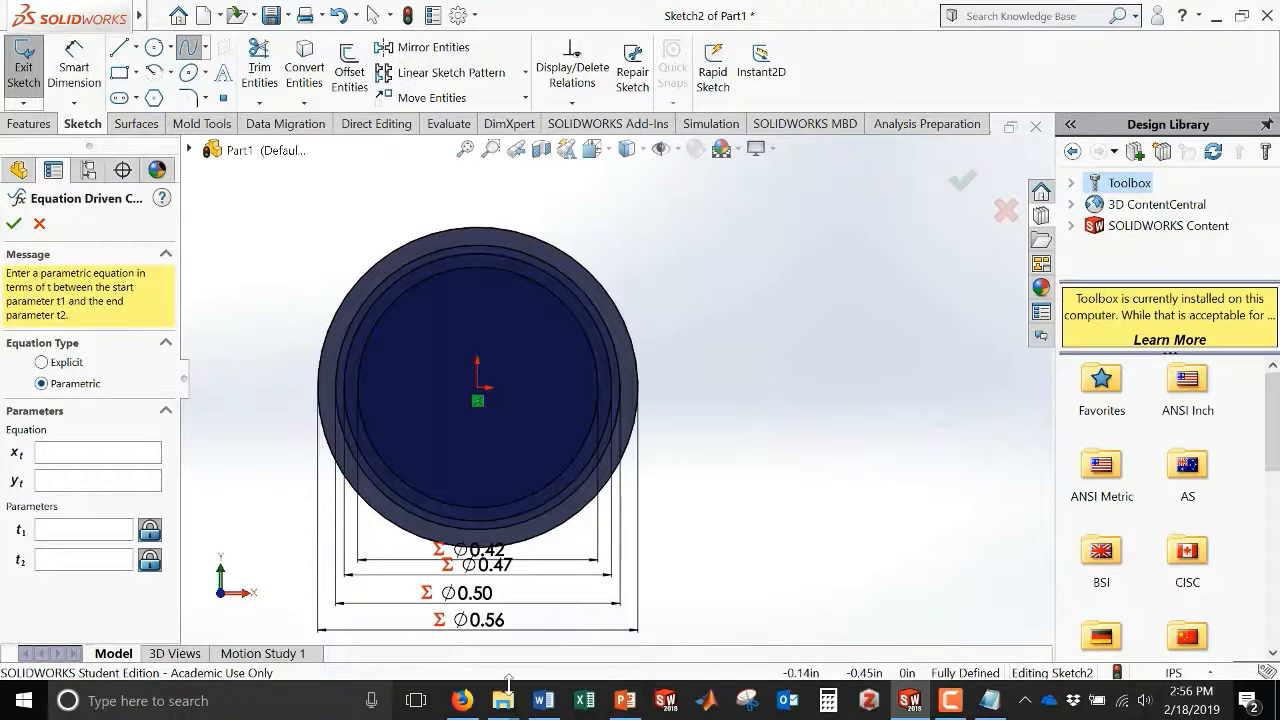
pyautogui.click(990, 700)
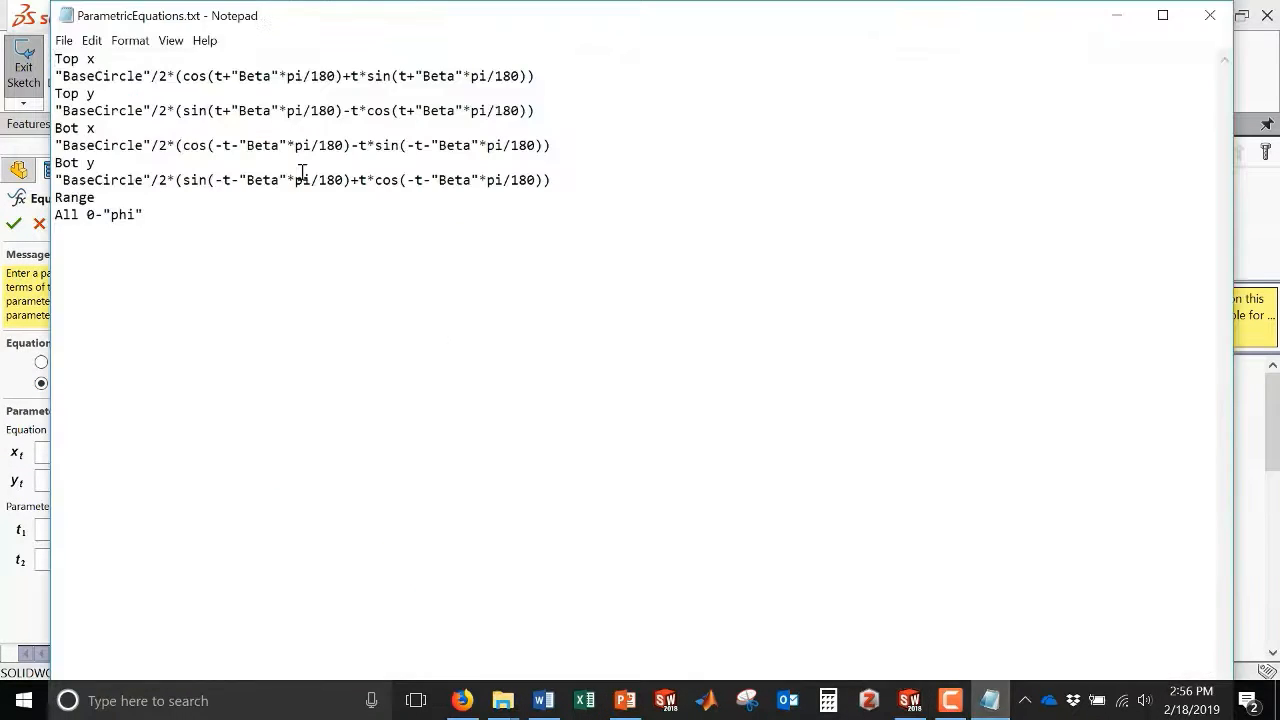
pyautogui.moveTo(541, 80); pyautogui.dragTo(59, 76)
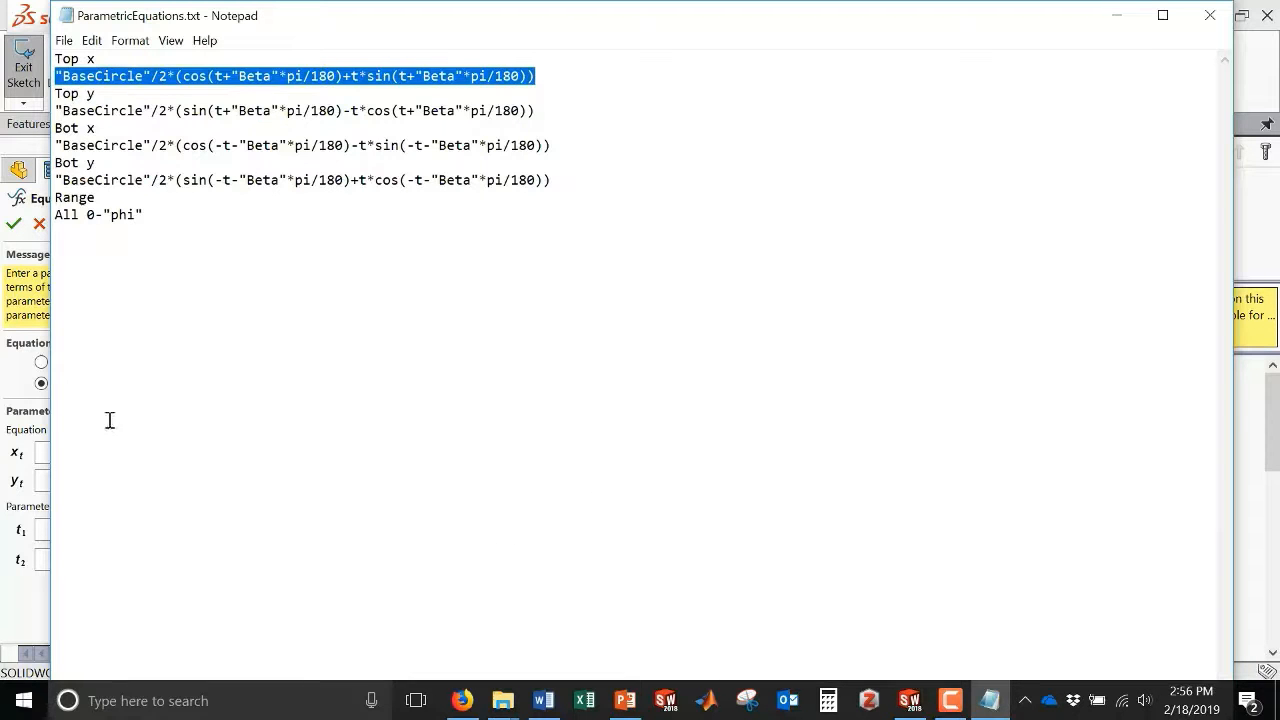
pyautogui.click(14, 393)
pyautogui.click(83, 453)
pyautogui.write('"BaseCircle"/2*(cos(t+"Beta"*pi/180)+t*sin(t+"Beta"*pi/180))')
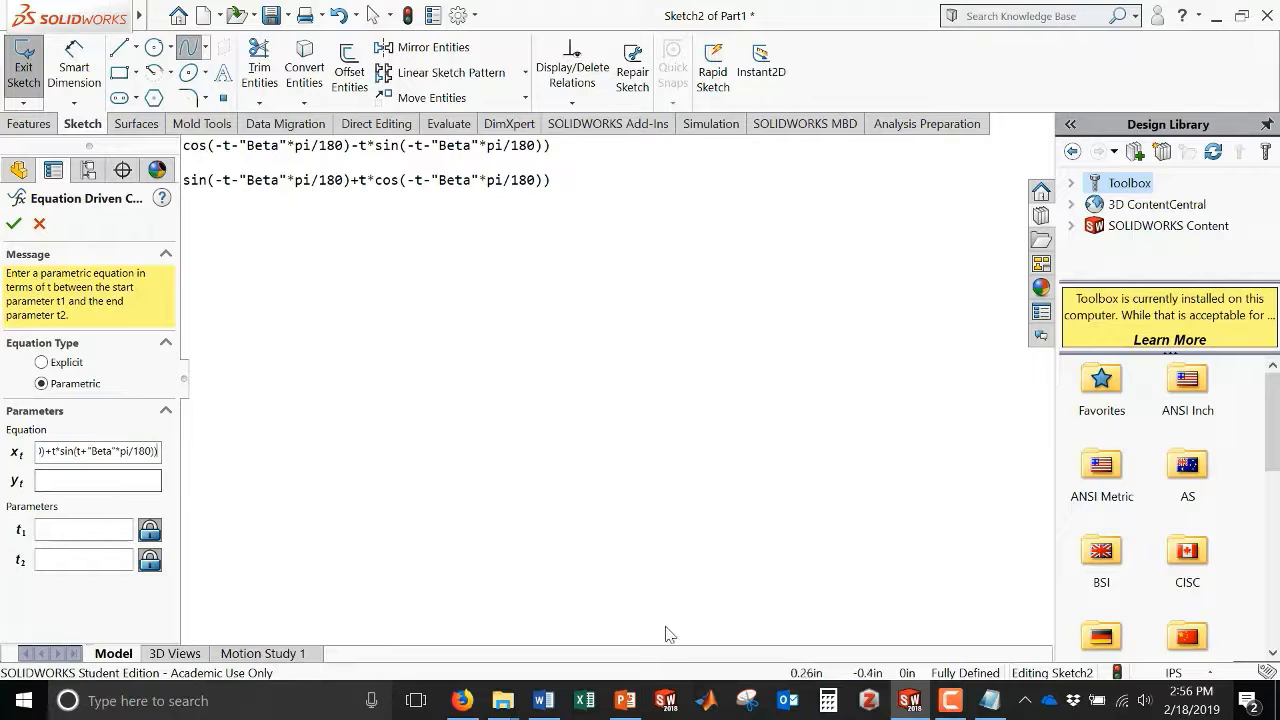
# - Copy the Top y expression from ParametricEquations.txt into the curve's y equation: "BaseCircle"/2*(sin(t+"Beta"*pi/180)-t*cos(t+"Beta"*pi/180))
pyautogui.click(990, 702)
pyautogui.moveTo(551, 110); pyautogui.dragTo(59, 108)
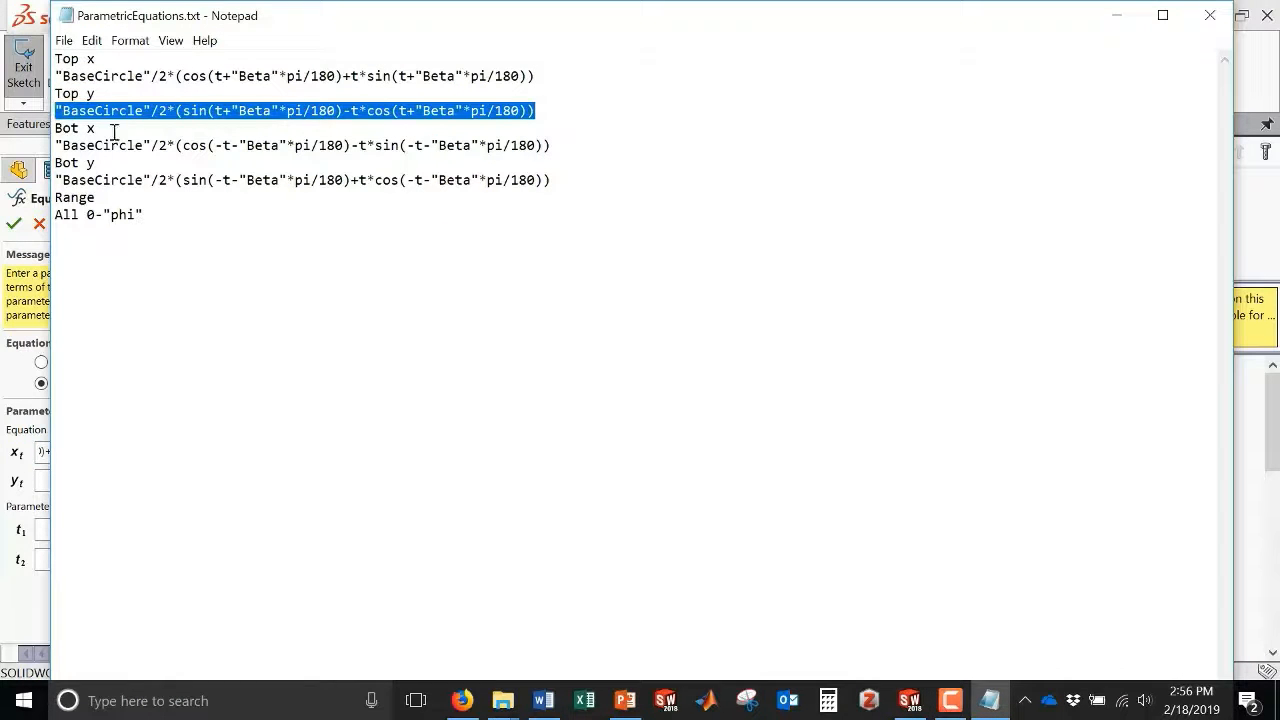
pyautogui.click(909, 700)
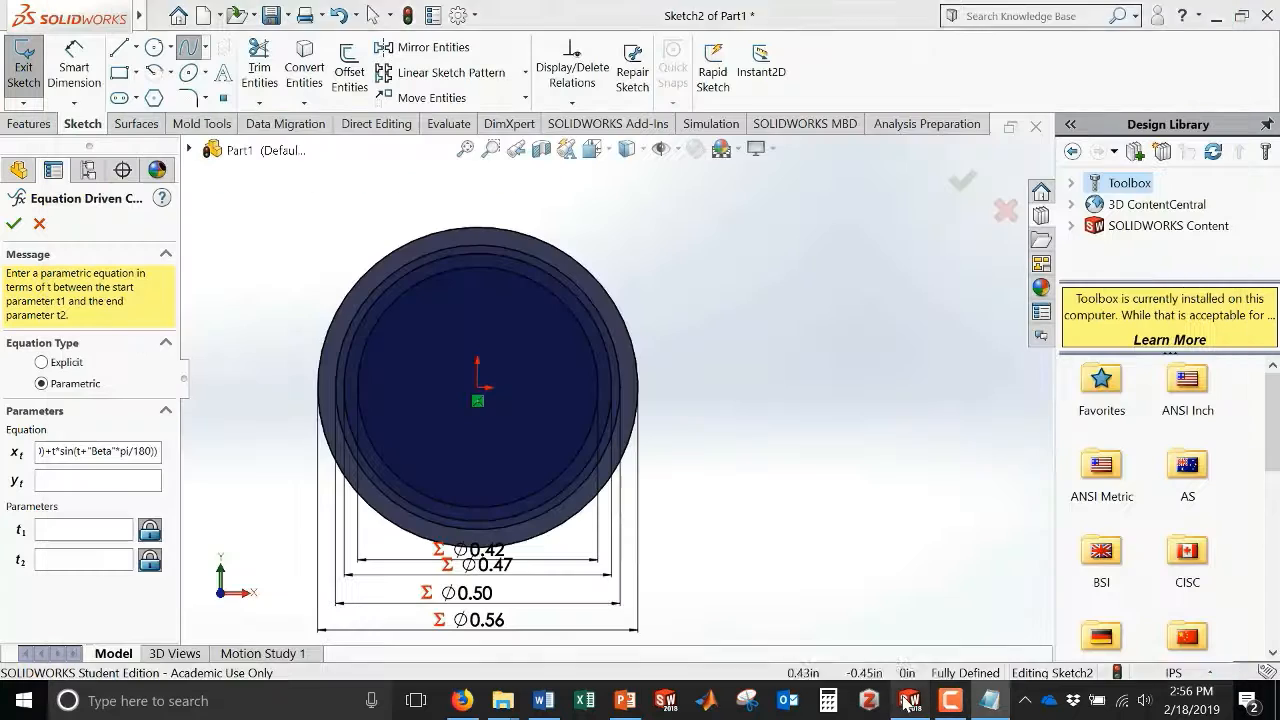
pyautogui.click(75, 481)
pyautogui.hotkey('ctrl', 'v')
# - Create the upper involute curve with t running from 0 to "phi" and add a Fix relation to it
pyautogui.click(117, 527)
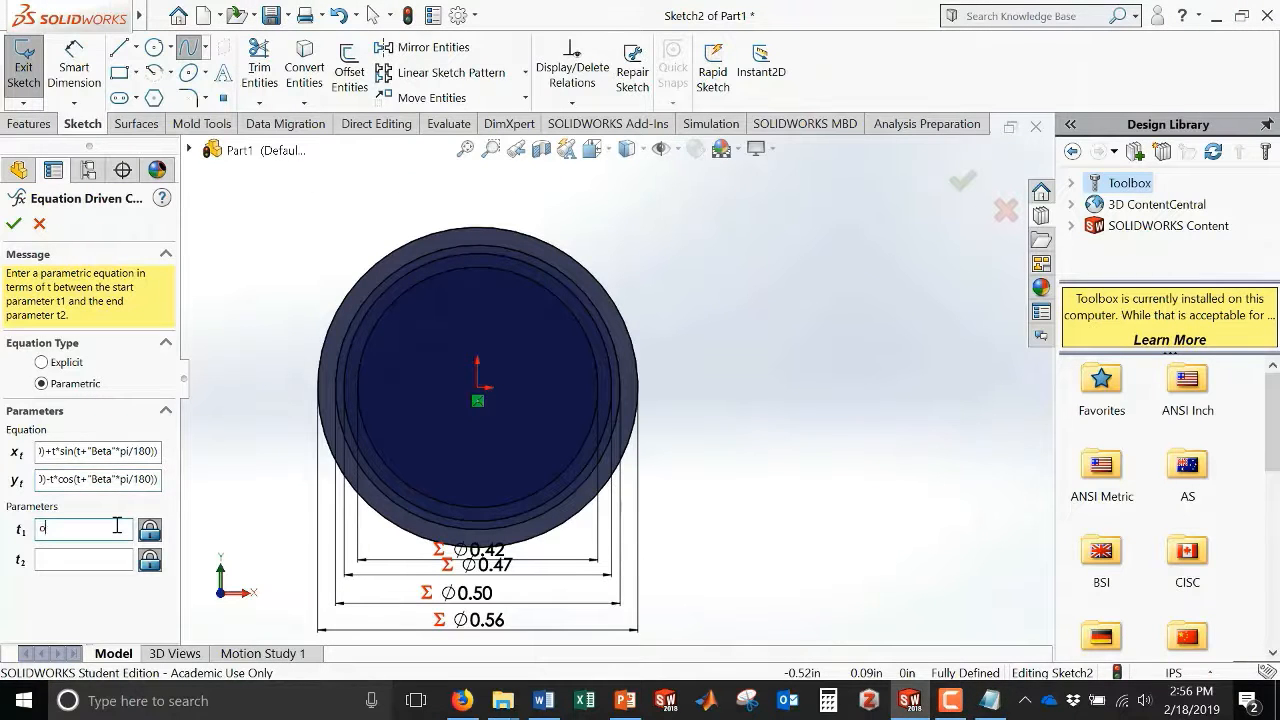
pyautogui.press('Tab')
pyautogui.click(89, 562)
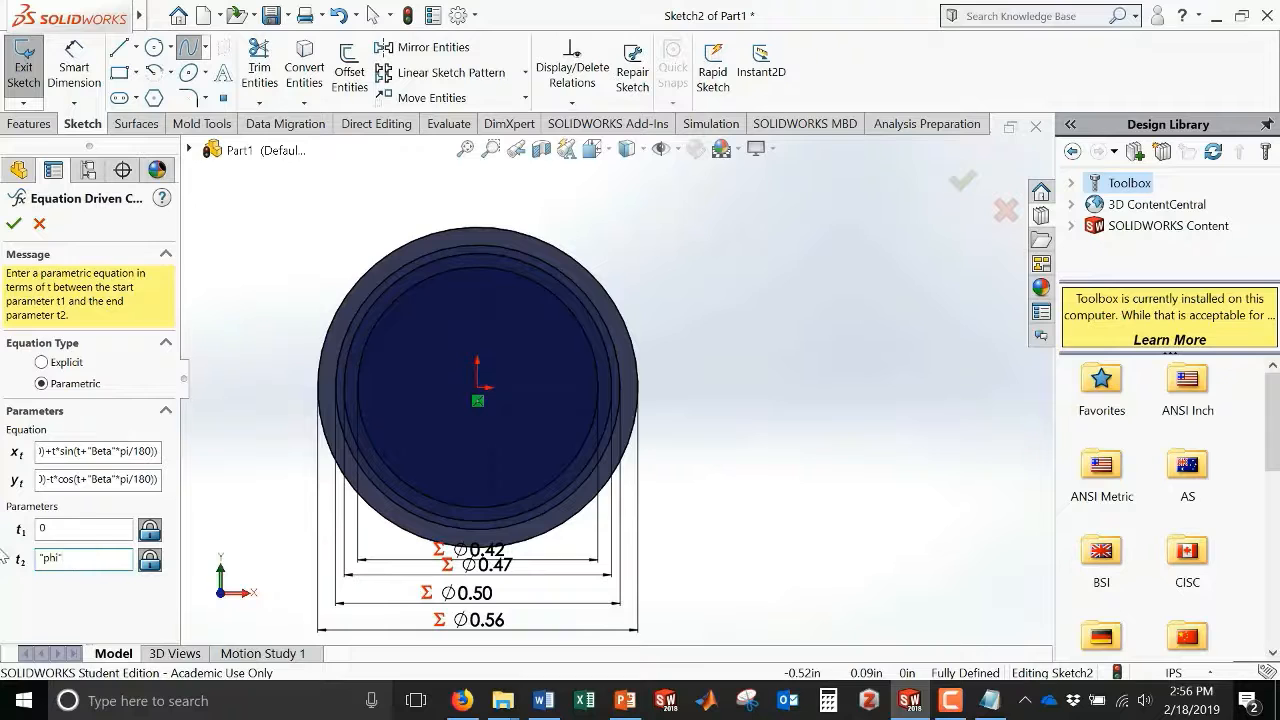
pyautogui.click(16, 224)
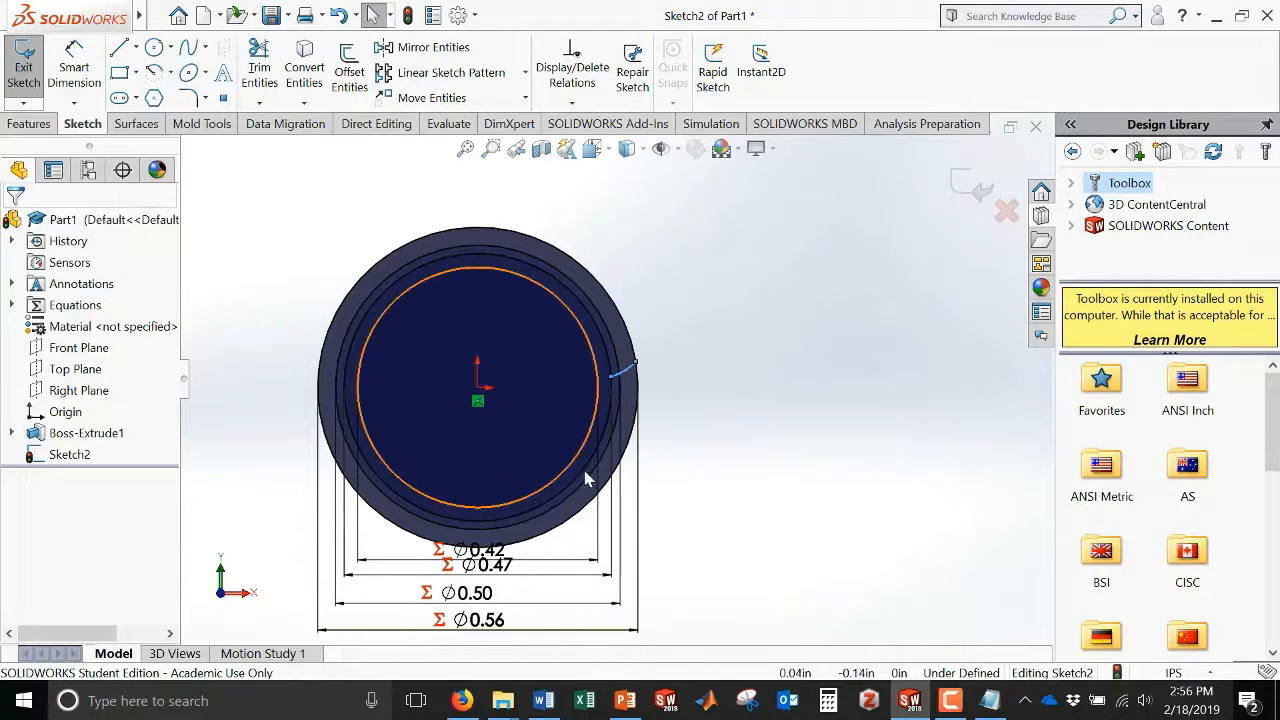
pyautogui.click(627, 376)
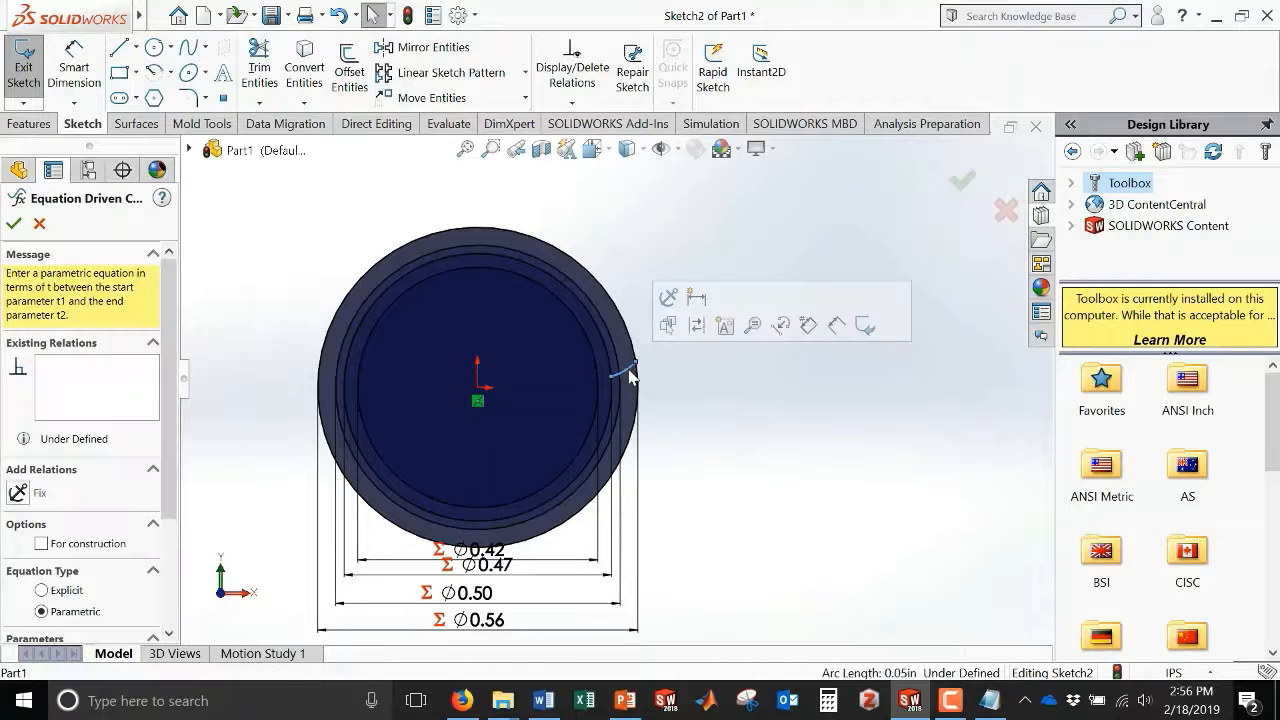
pyautogui.click(20, 493)
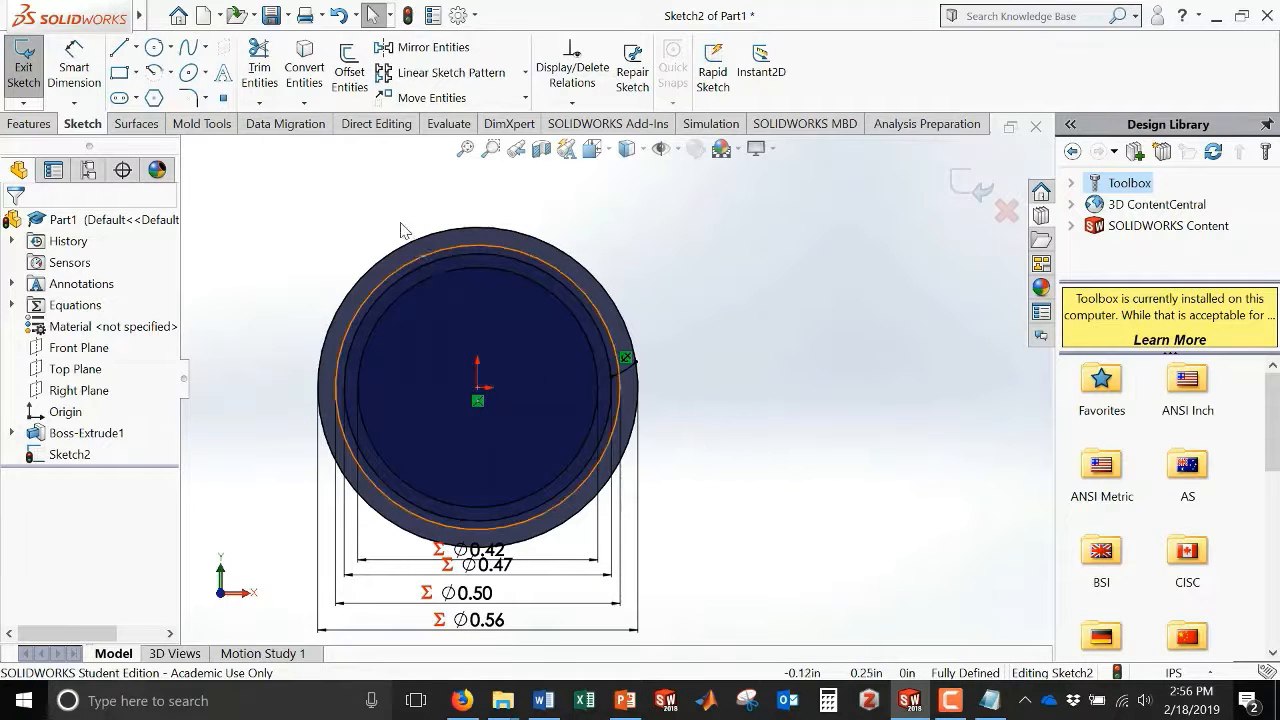
# - Start a second parametric equation-driven curve with the Bot x expression from ParametricEquations.txt as x: "BaseCircle"/2*(cos(-t-"Beta"*pi/180)-t*sin(-t-"Beta"*pi/180))
pyautogui.moveTo(143, 19)
pyautogui.click(295, 16)
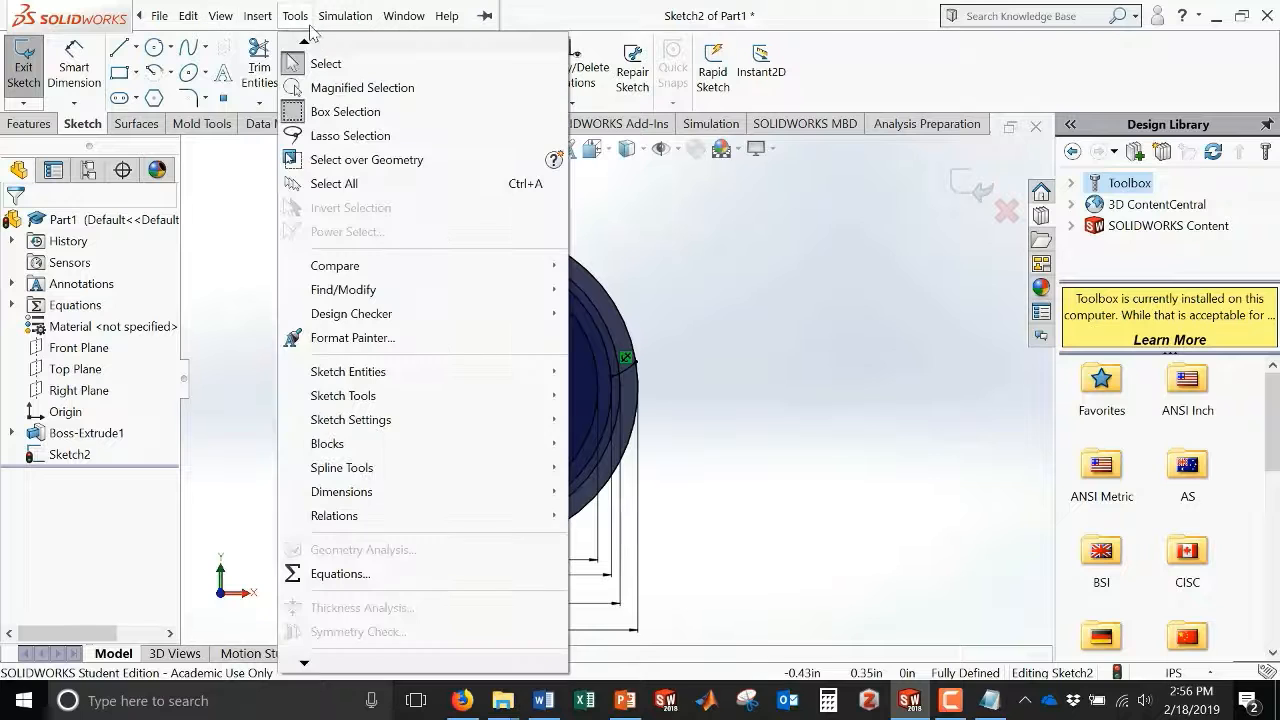
pyautogui.moveTo(387, 375)
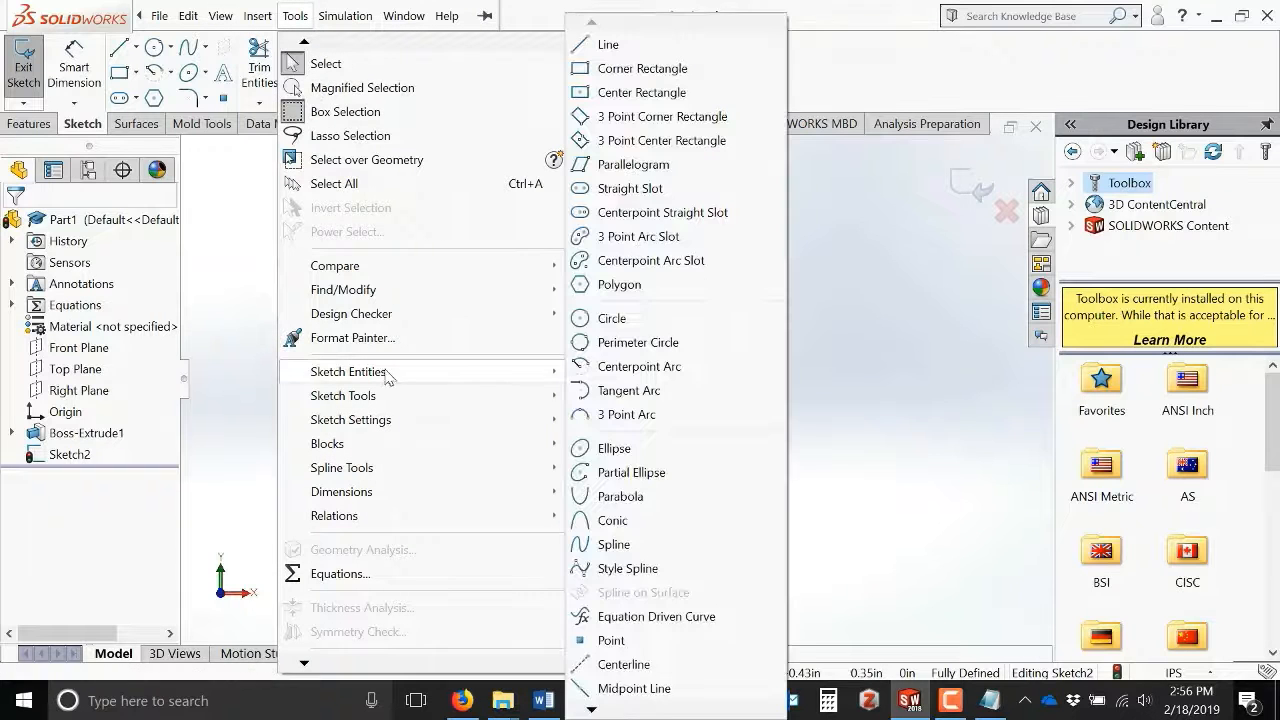
pyautogui.click(650, 616)
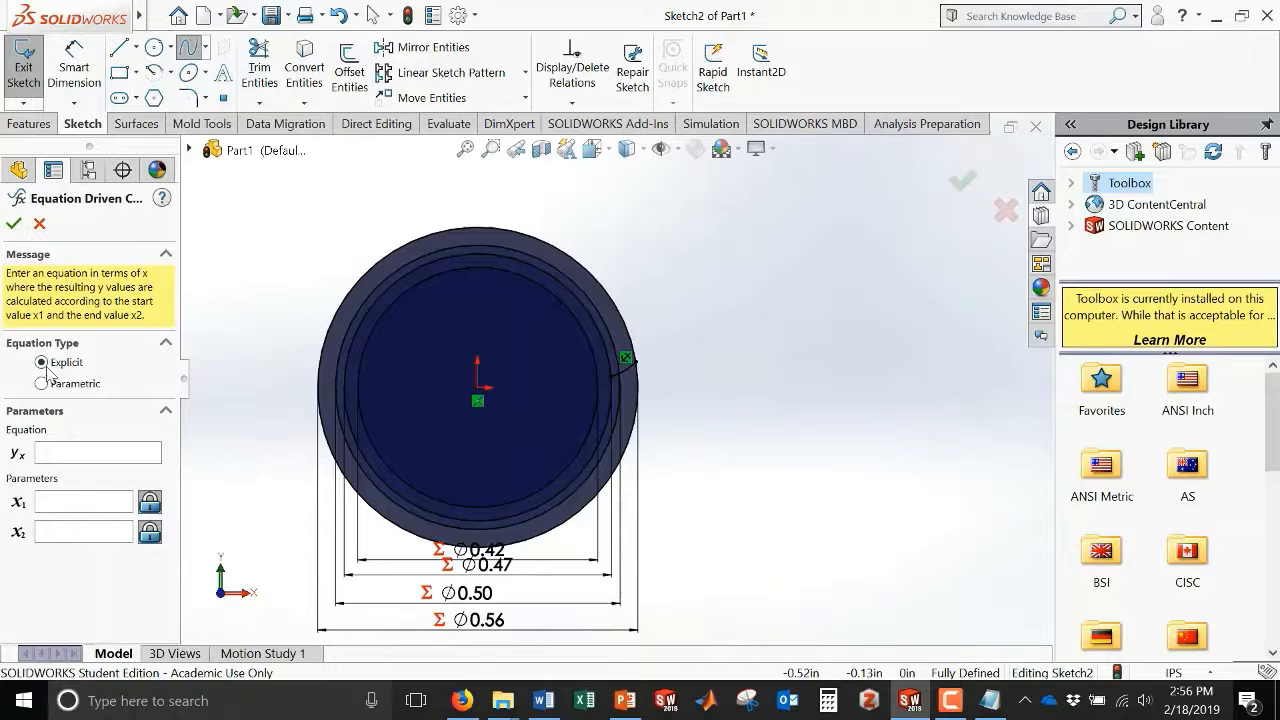
pyautogui.click(42, 383)
pyautogui.click(989, 701)
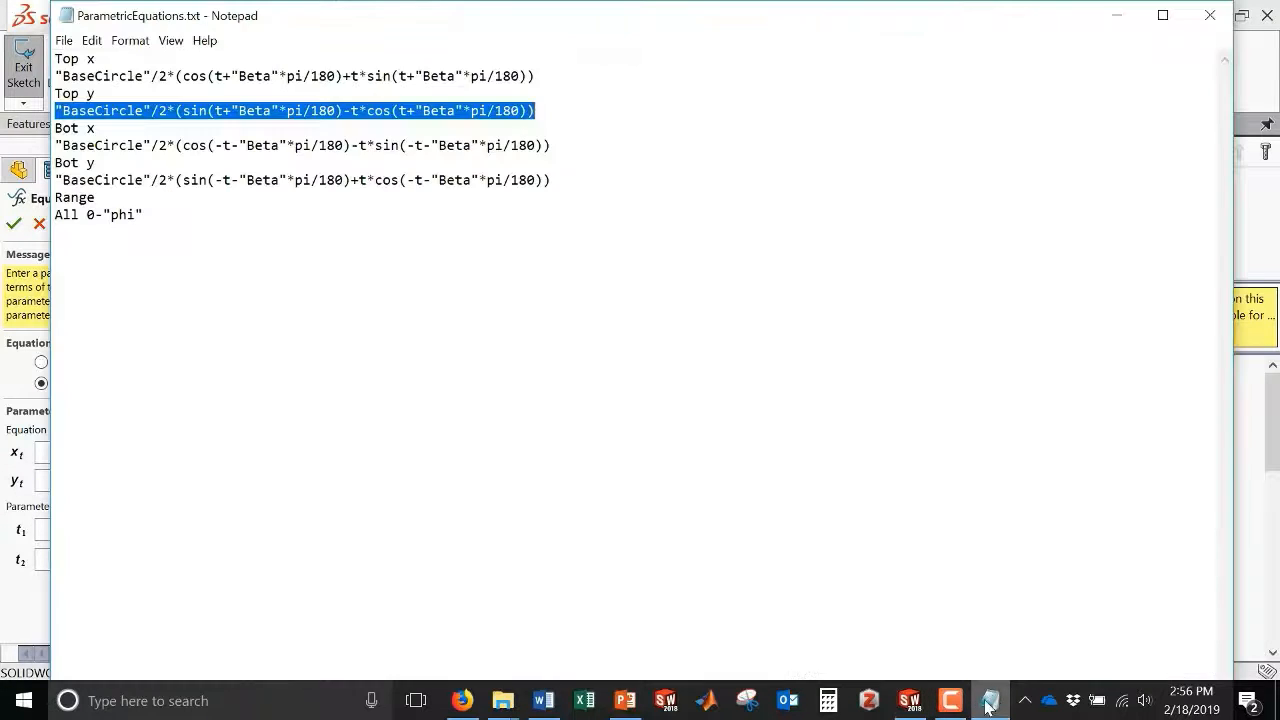
pyautogui.moveTo(549, 146); pyautogui.dragTo(68, 140)
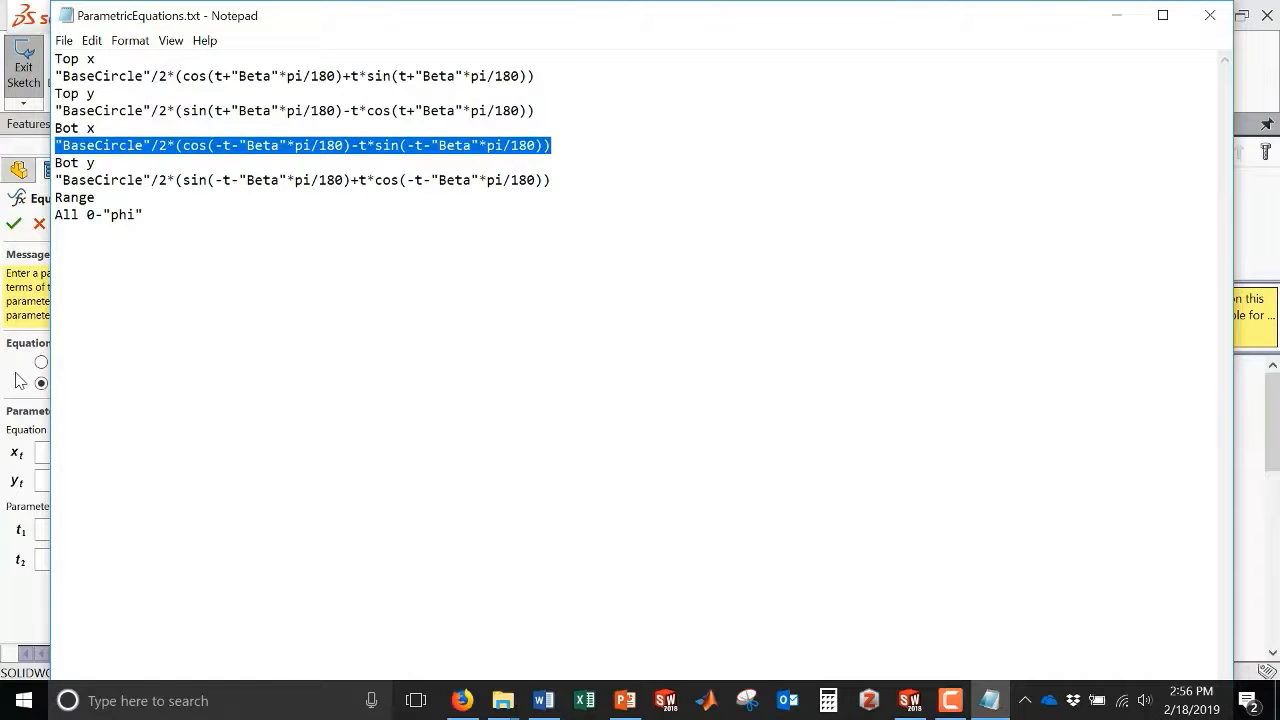
pyautogui.click(44, 438)
pyautogui.write('"BaseCircle"/2*(cos(-t-"Beta"*pi/180)-t*sin(-t-"Beta"*pi/180))')
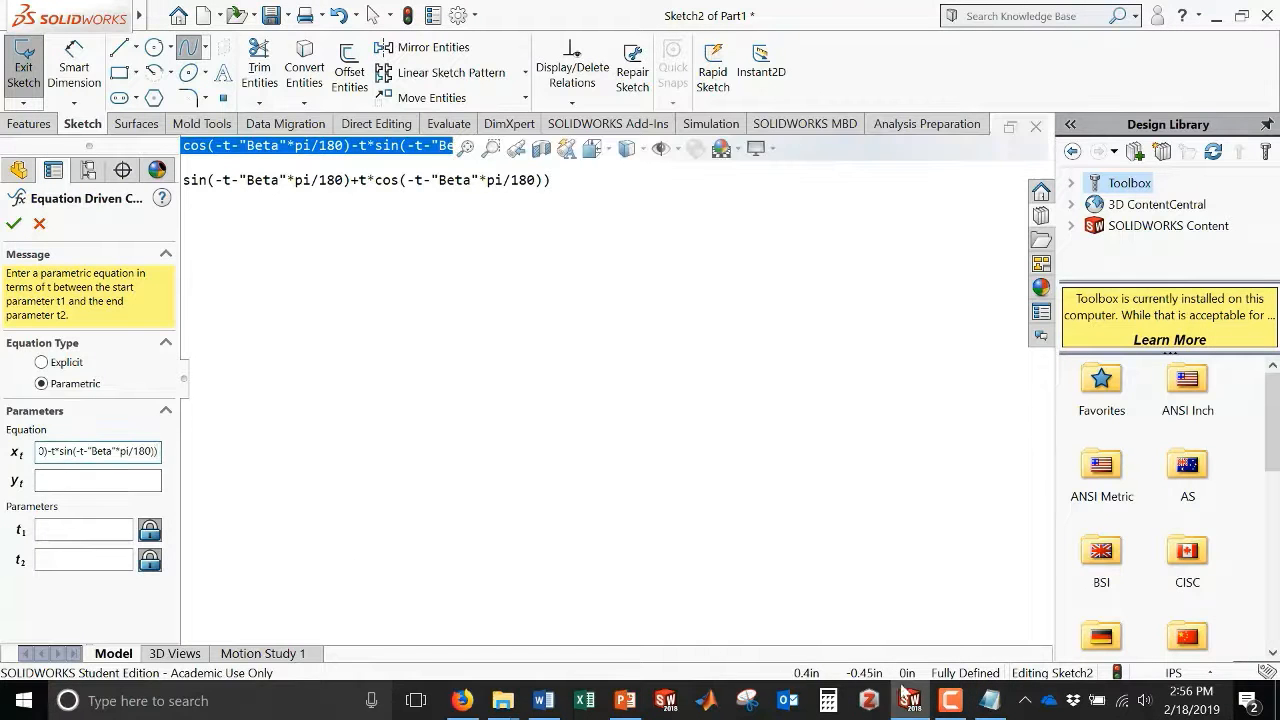
# - Copy the Bot y expression from ParametricEquations.txt into the second curve's y equation: "BaseCircle"/2*(sin(-t-"Beta"*pi/180)+t*cos(-t-"Beta"*pi/180))
pyautogui.click(989, 701)
pyautogui.moveTo(553, 181); pyautogui.dragTo(48, 174)
pyautogui.hotkey('ctrl', 'c')
pyautogui.click(5, 392)
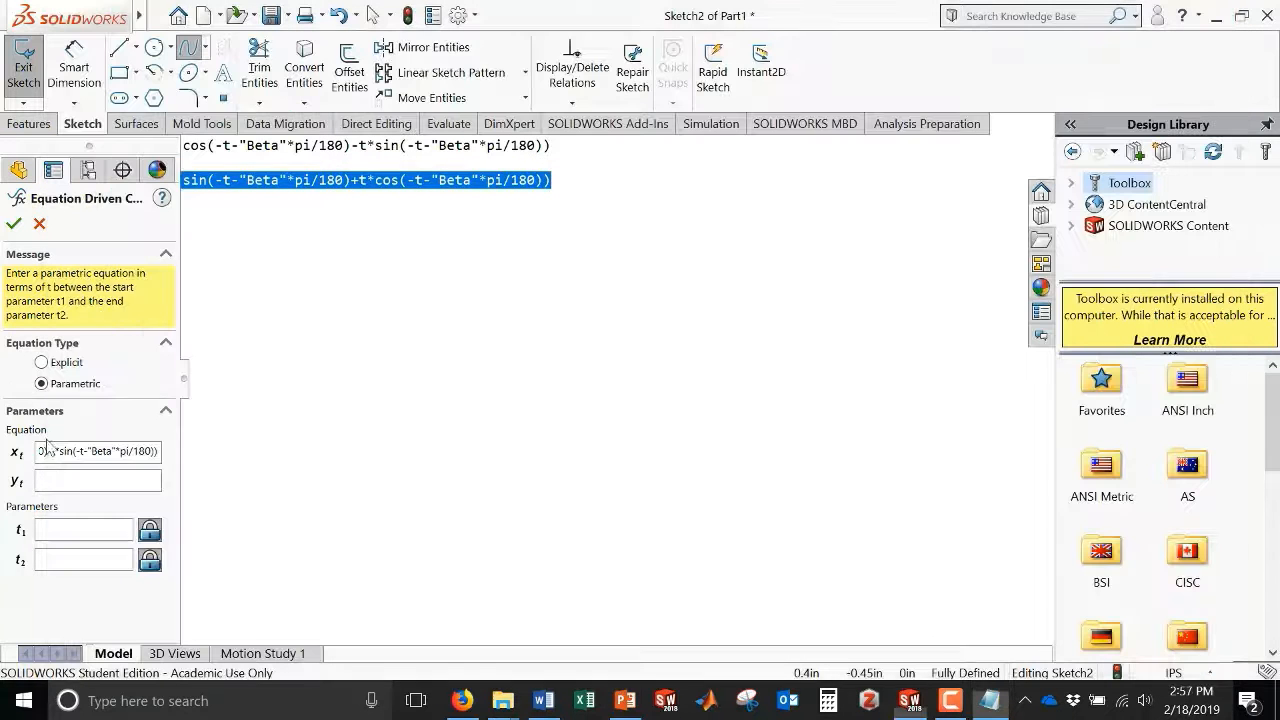
pyautogui.click(77, 482)
pyautogui.hotkey('ctrl', 'v')
# - Create the lower involute curve with t running from 0 to "phi" and add a Fix relation to it
pyautogui.click(76, 530)
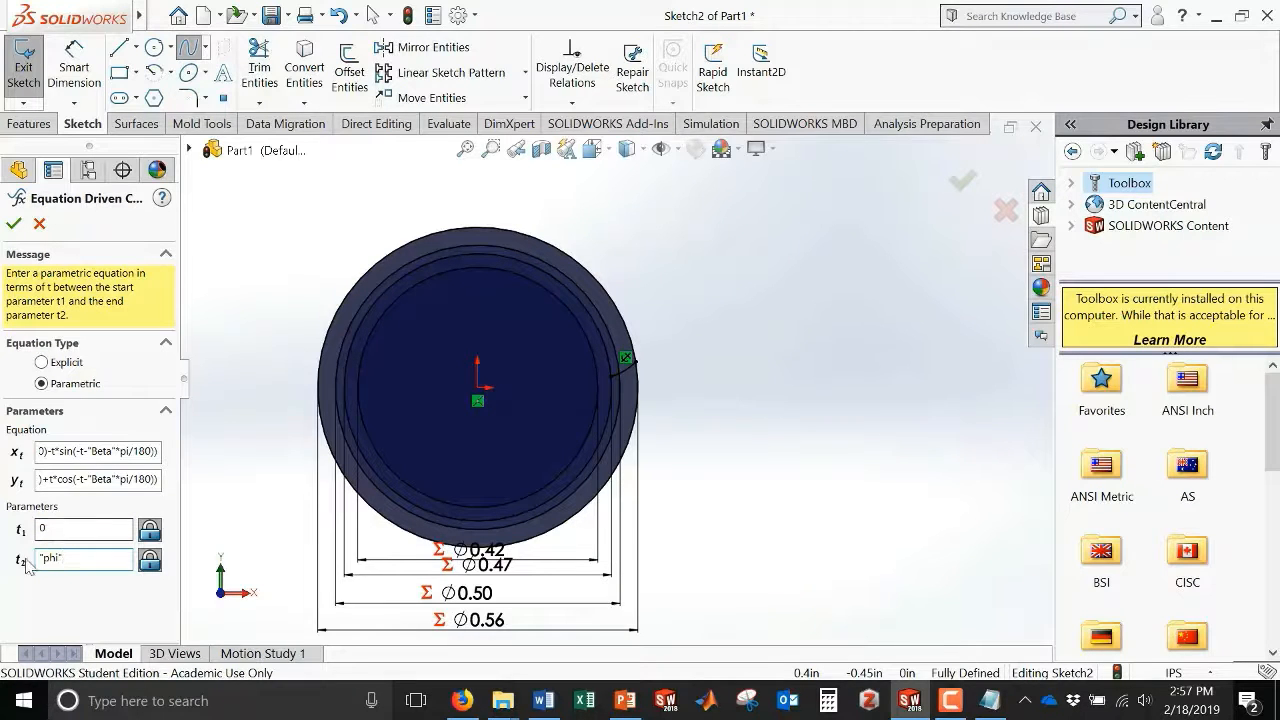
pyautogui.click(14, 224)
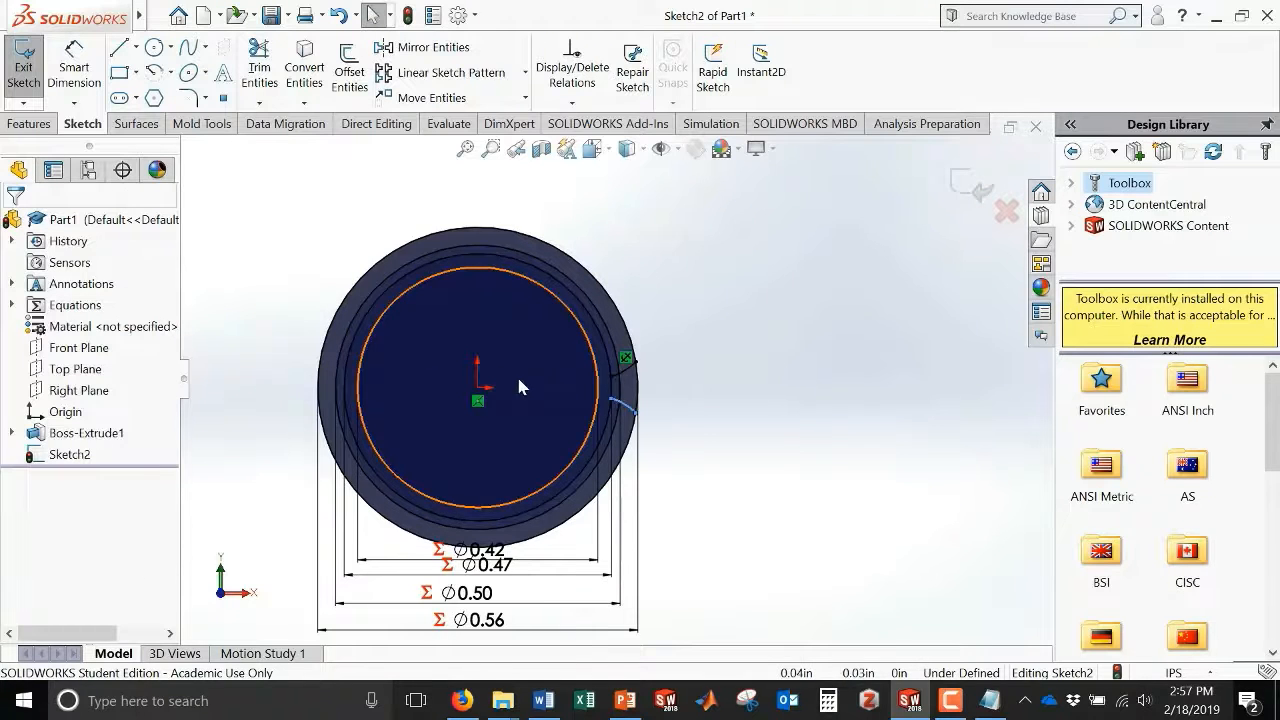
pyautogui.click(630, 406)
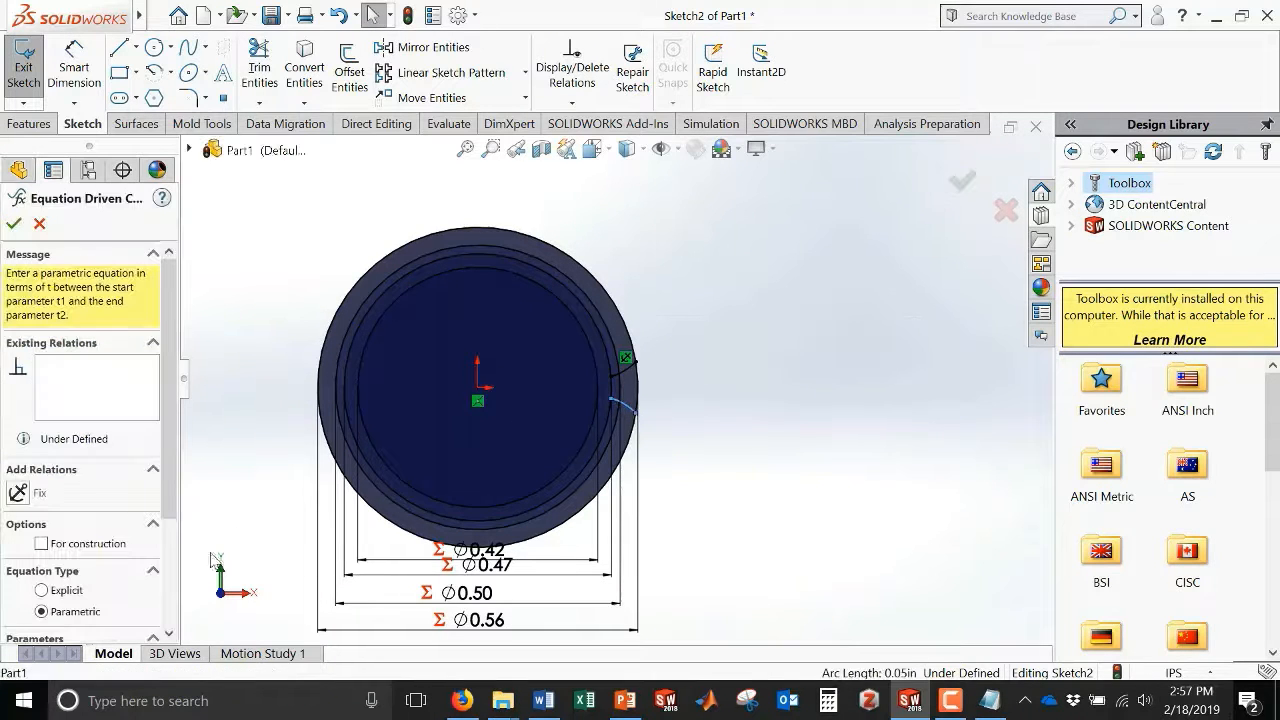
pyautogui.click(40, 491)
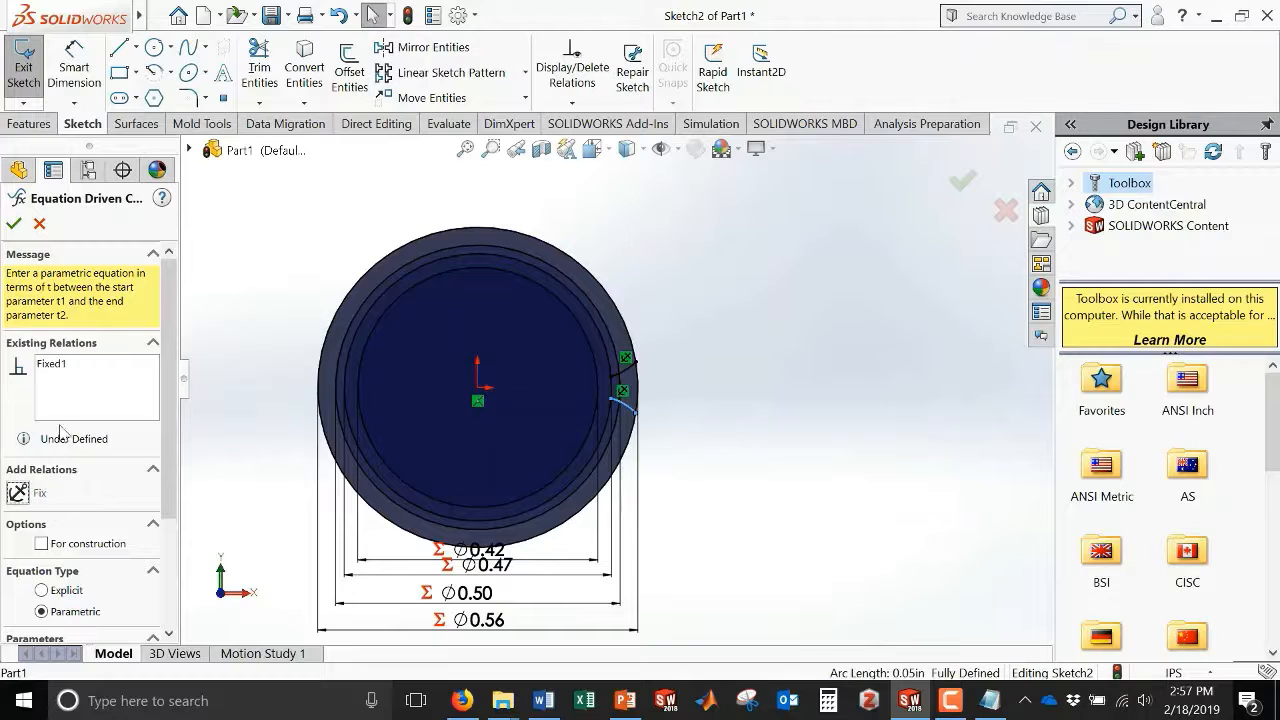
pyautogui.click(38, 225)
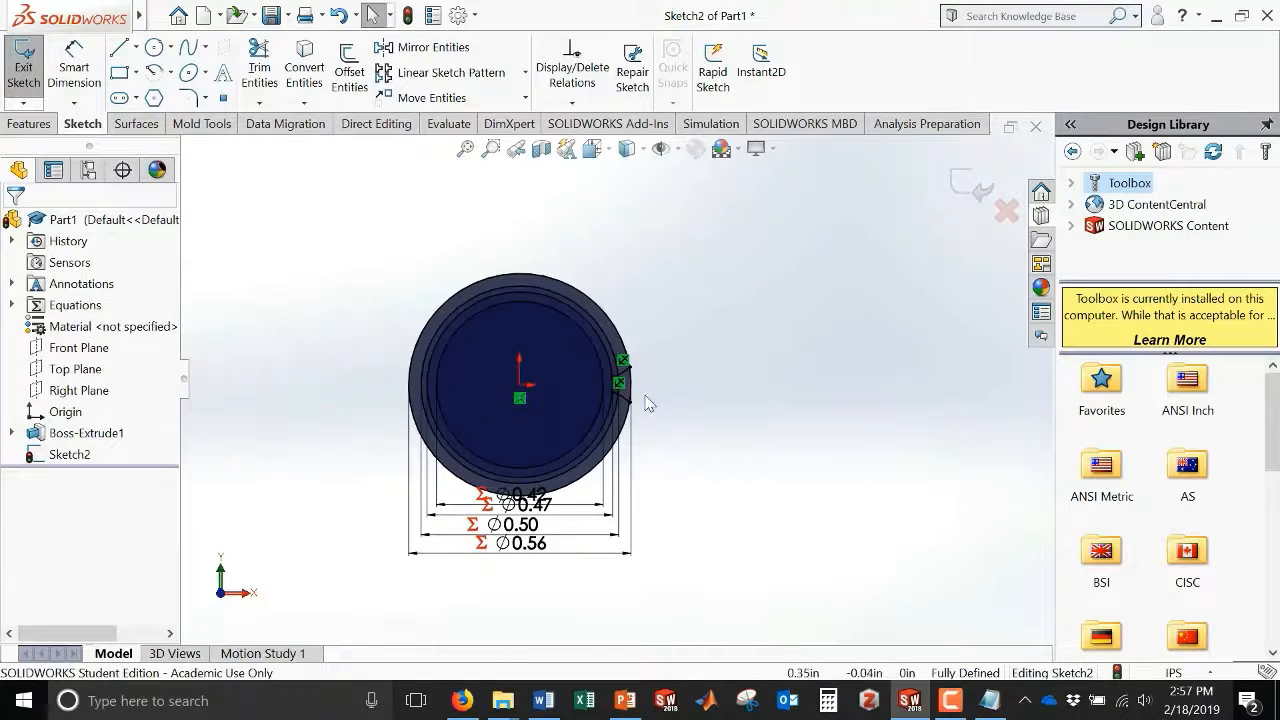
pyautogui.scroll(-5, 640, 398)
pyautogui.scroll(3, 418, 389)
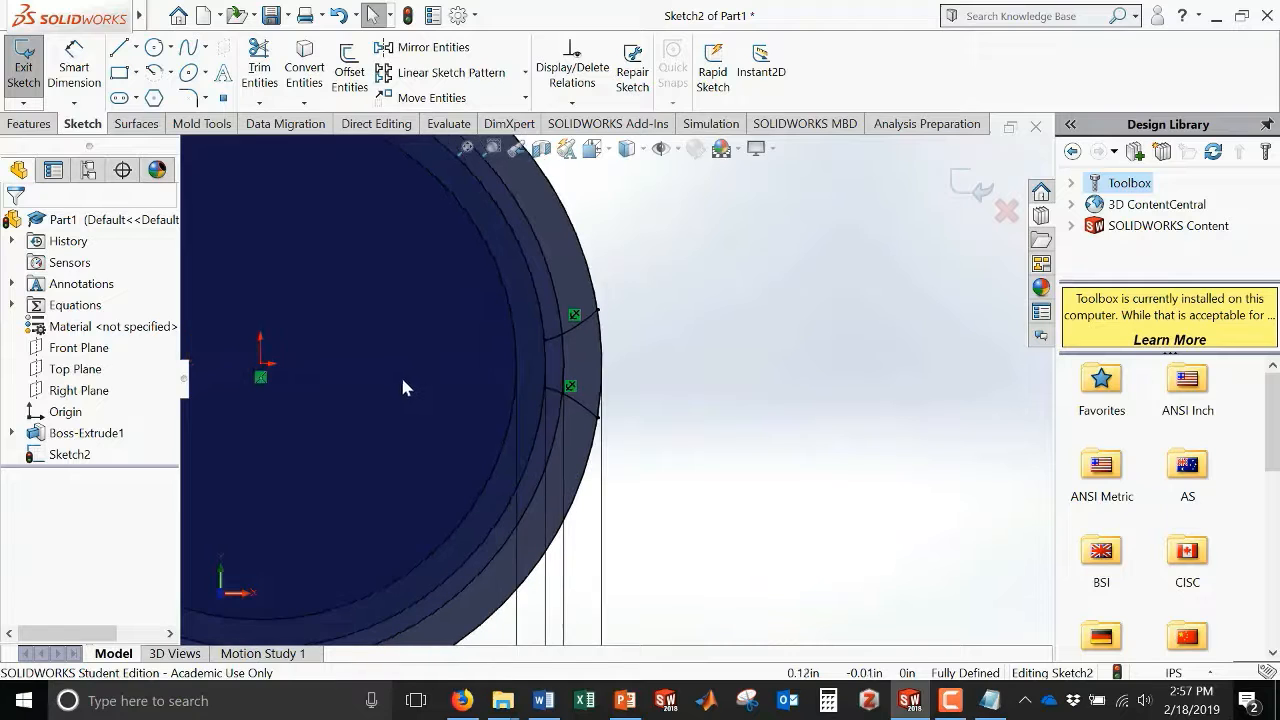
pyautogui.press('Escape')
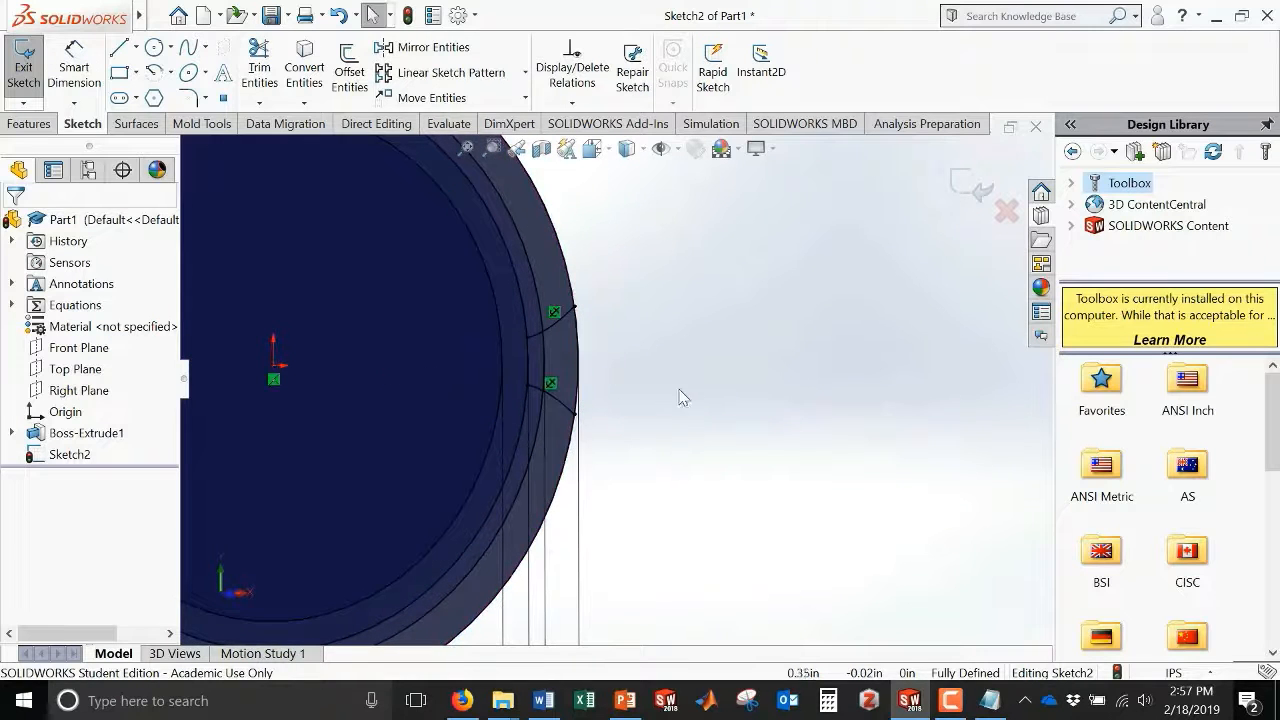
pyautogui.rightClick(709, 397)
pyautogui.rightClick(468, 383)
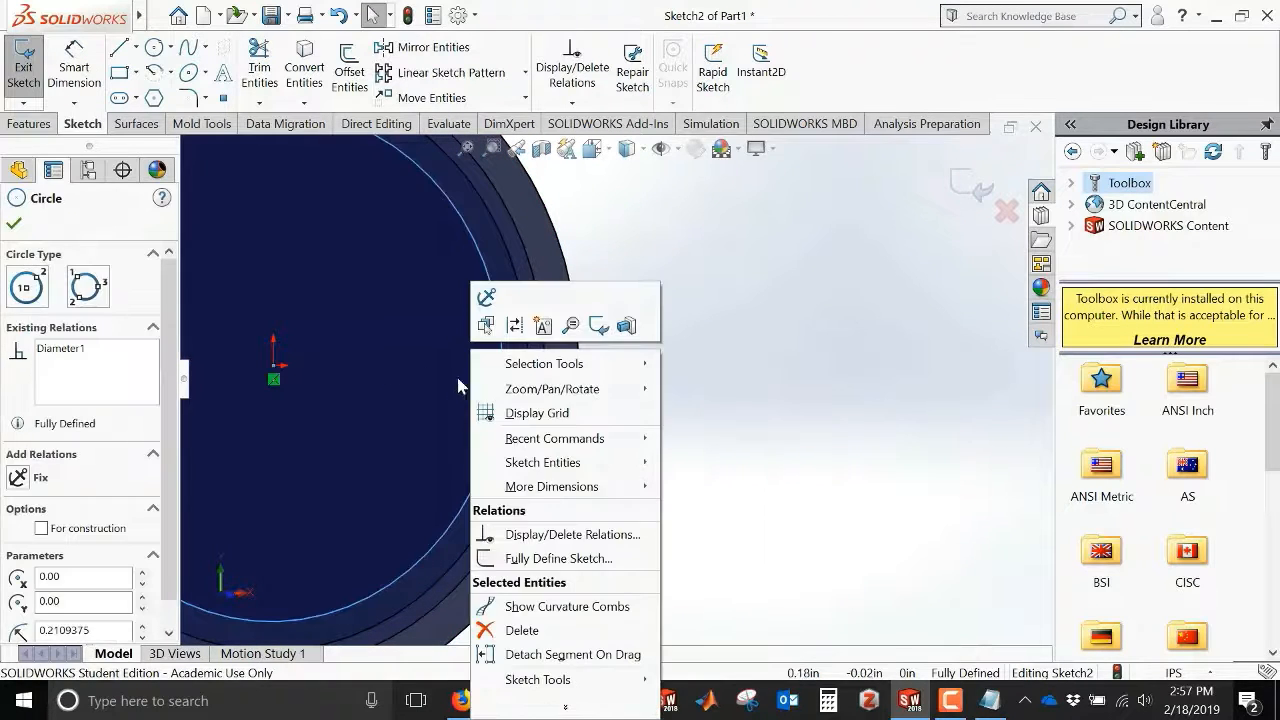
pyautogui.click(634, 259)
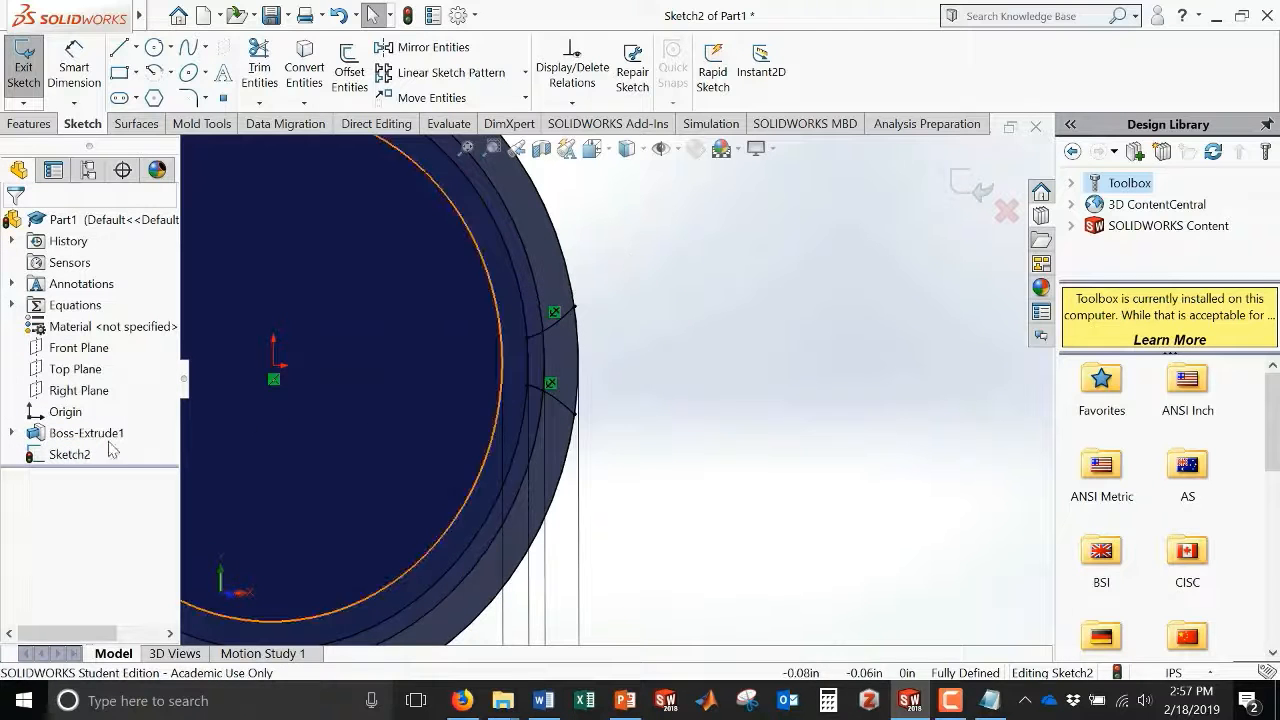
# - Draw a construction line from the origin to the innermost circle, just above the horizontal near the upper involute curve
pyautogui.rightClick(68, 455)
pyautogui.click(112, 426)
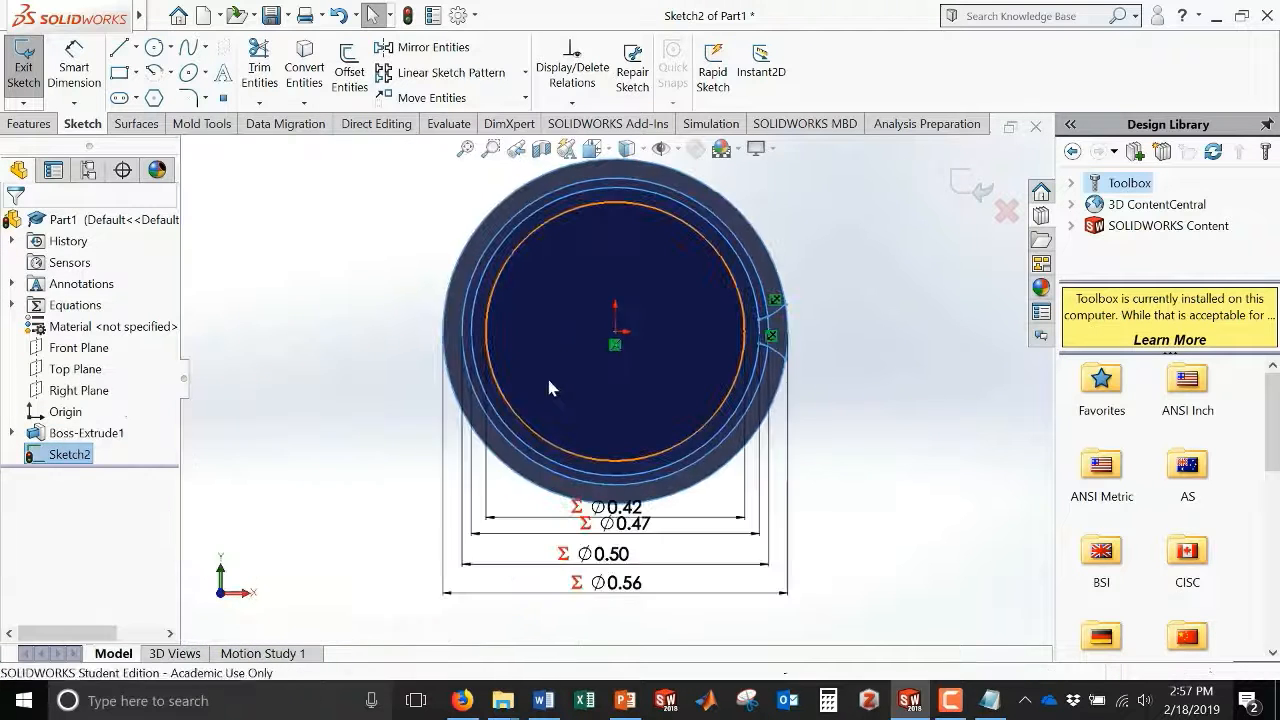
pyautogui.scroll(-4, 654, 327)
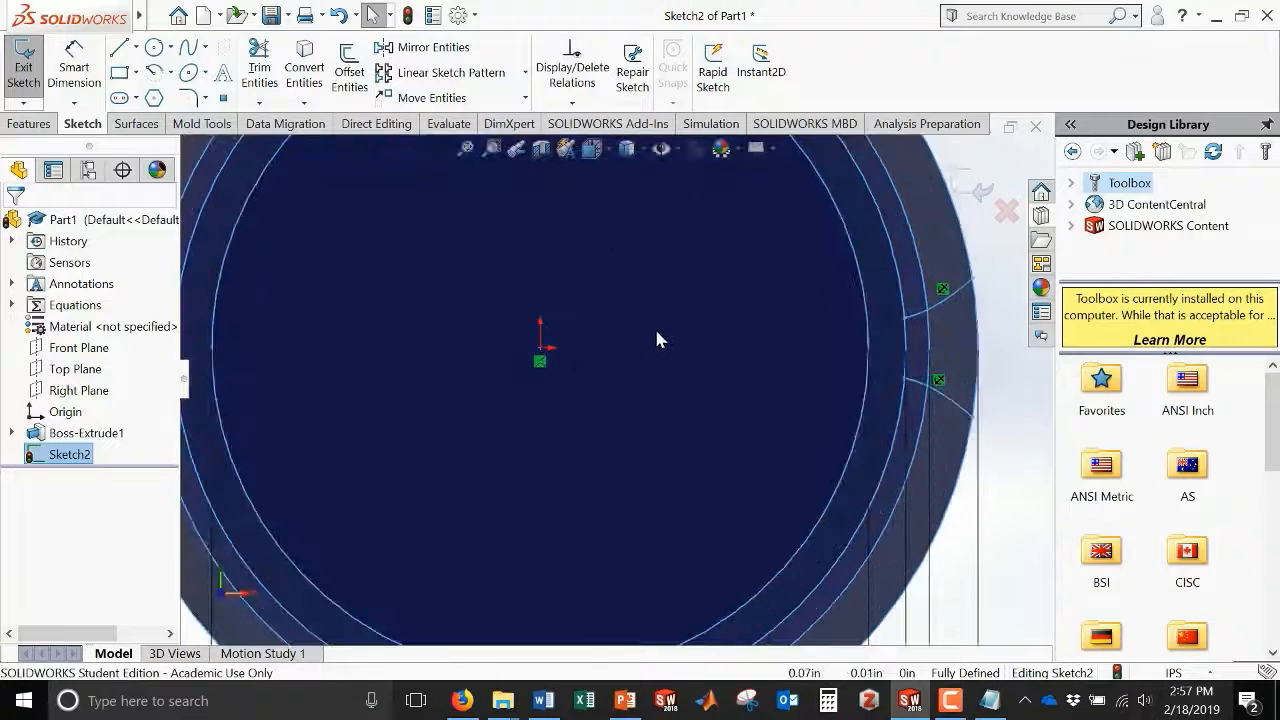
pyautogui.click(1003, 318)
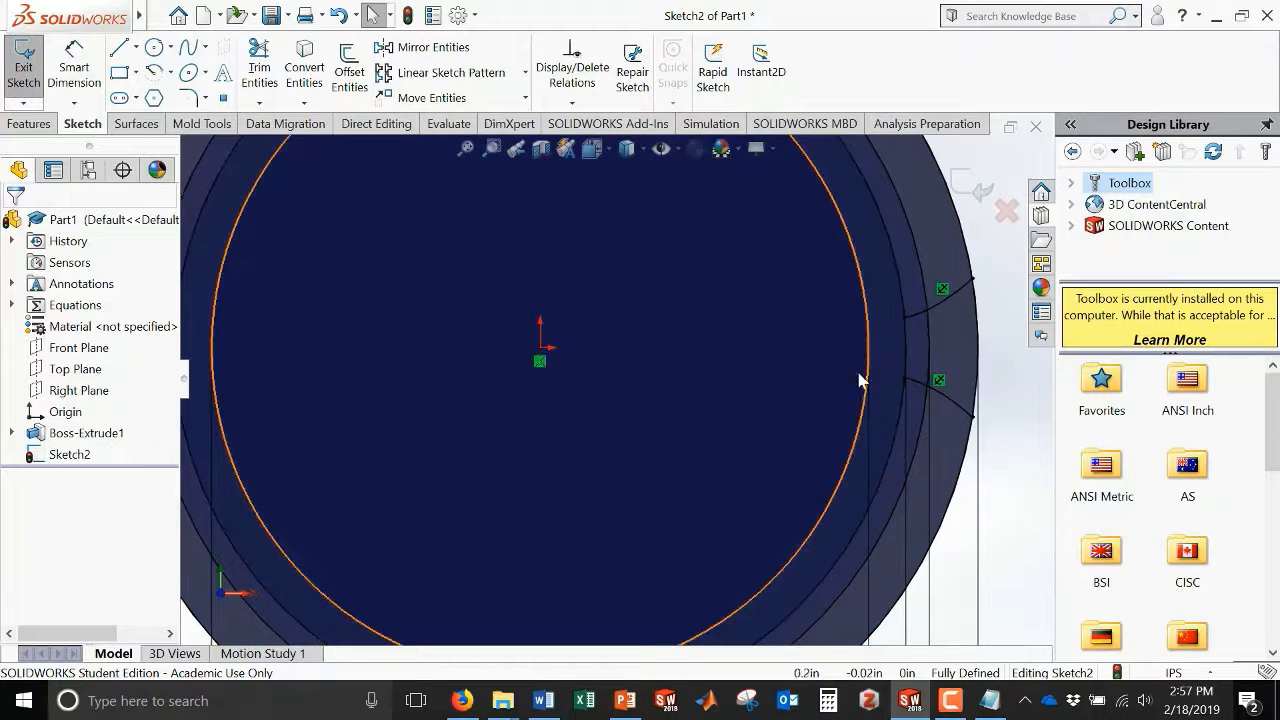
pyautogui.click(135, 47)
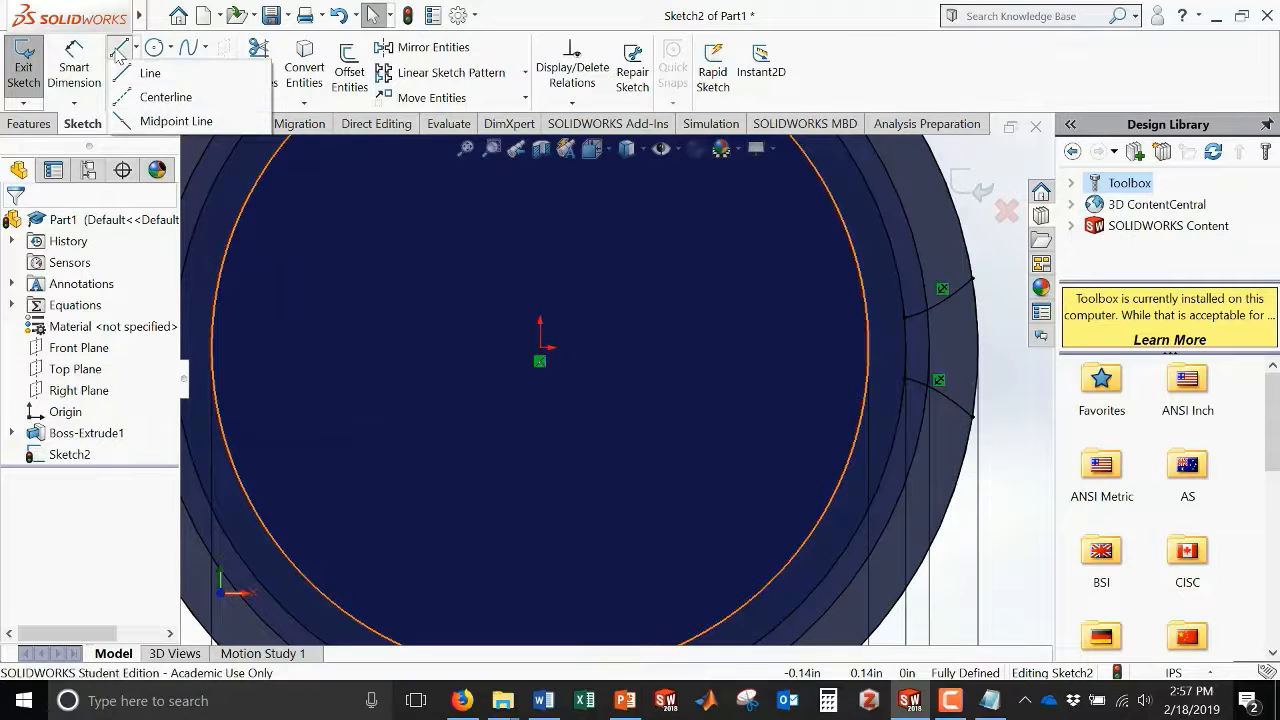
pyautogui.click(118, 52)
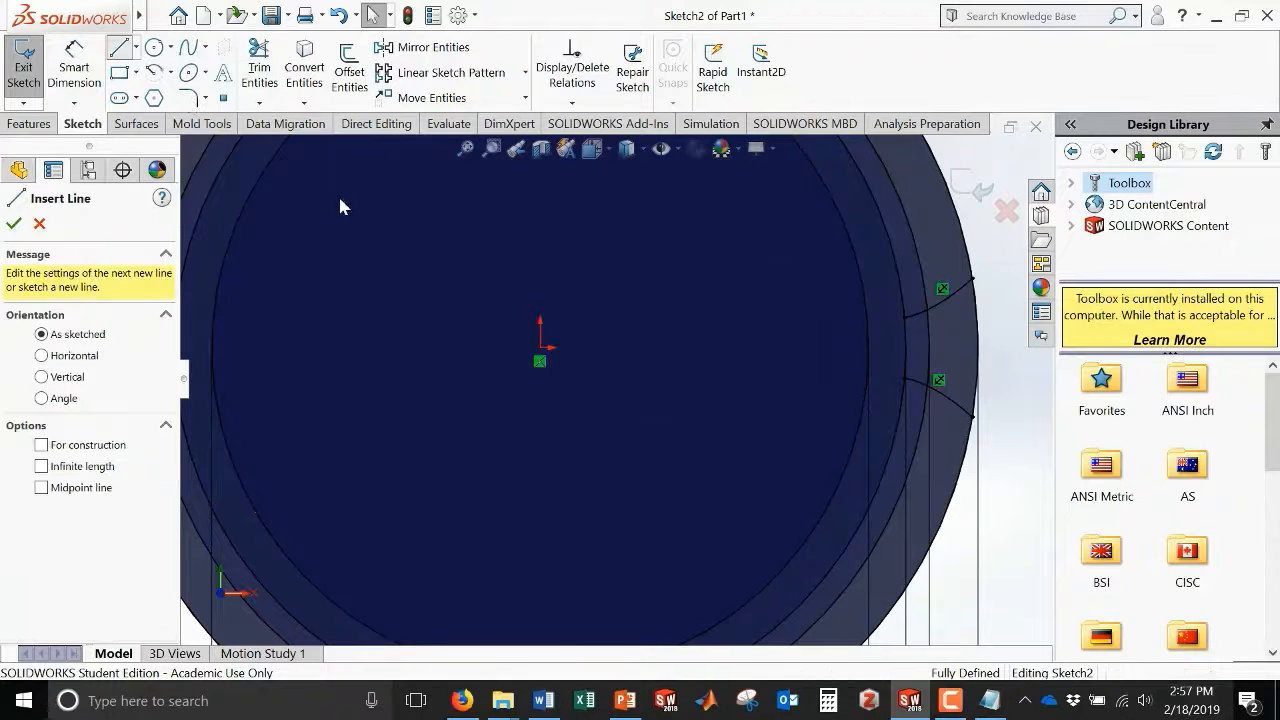
pyautogui.click(41, 445)
pyautogui.click(541, 360)
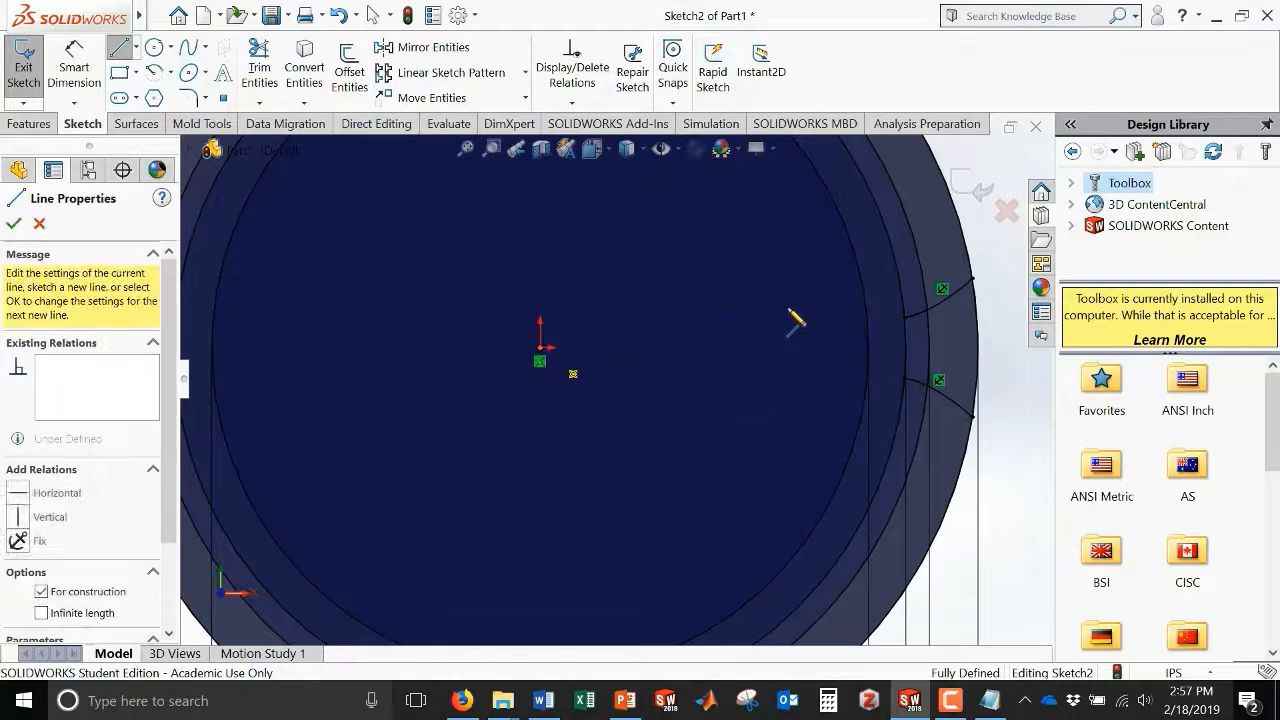
pyautogui.click(864, 309)
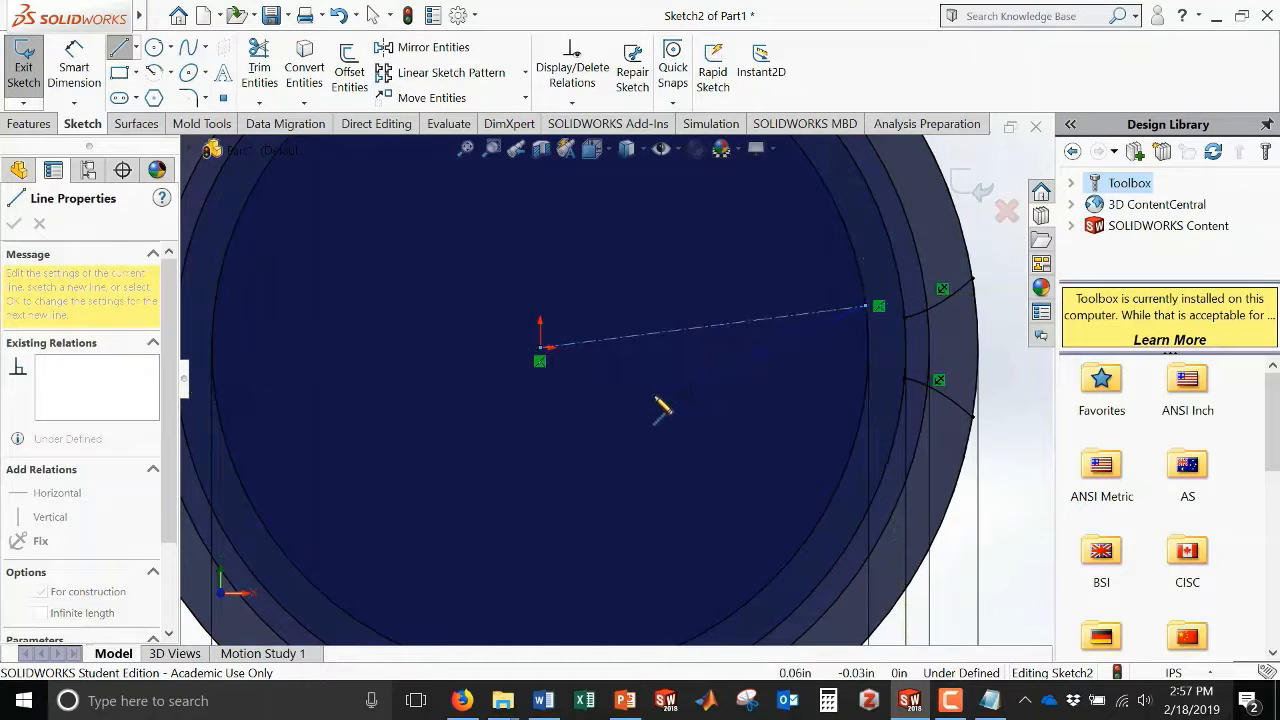
pyautogui.press('Escape')
pyautogui.press('Escape')
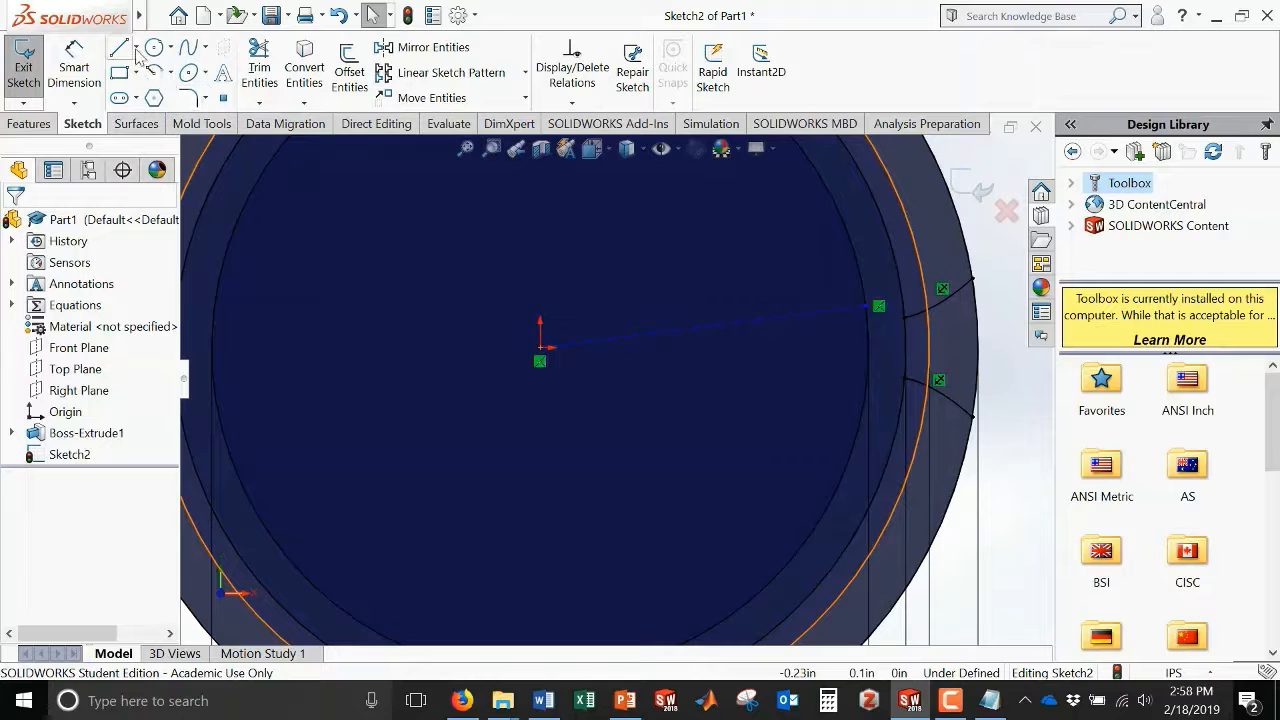
# - Draw a second construction line from the origin to the innermost circle, just below the horizontal near the lower involute curve
pyautogui.click(134, 49)
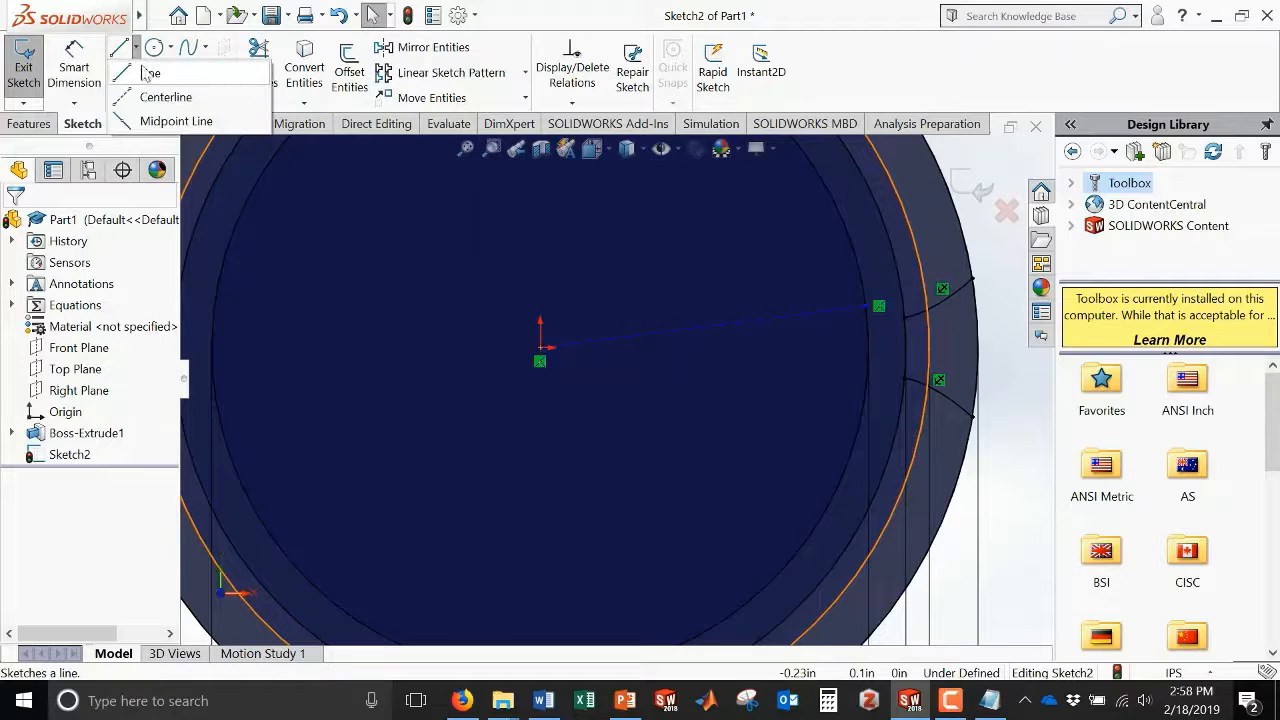
pyautogui.click(150, 72)
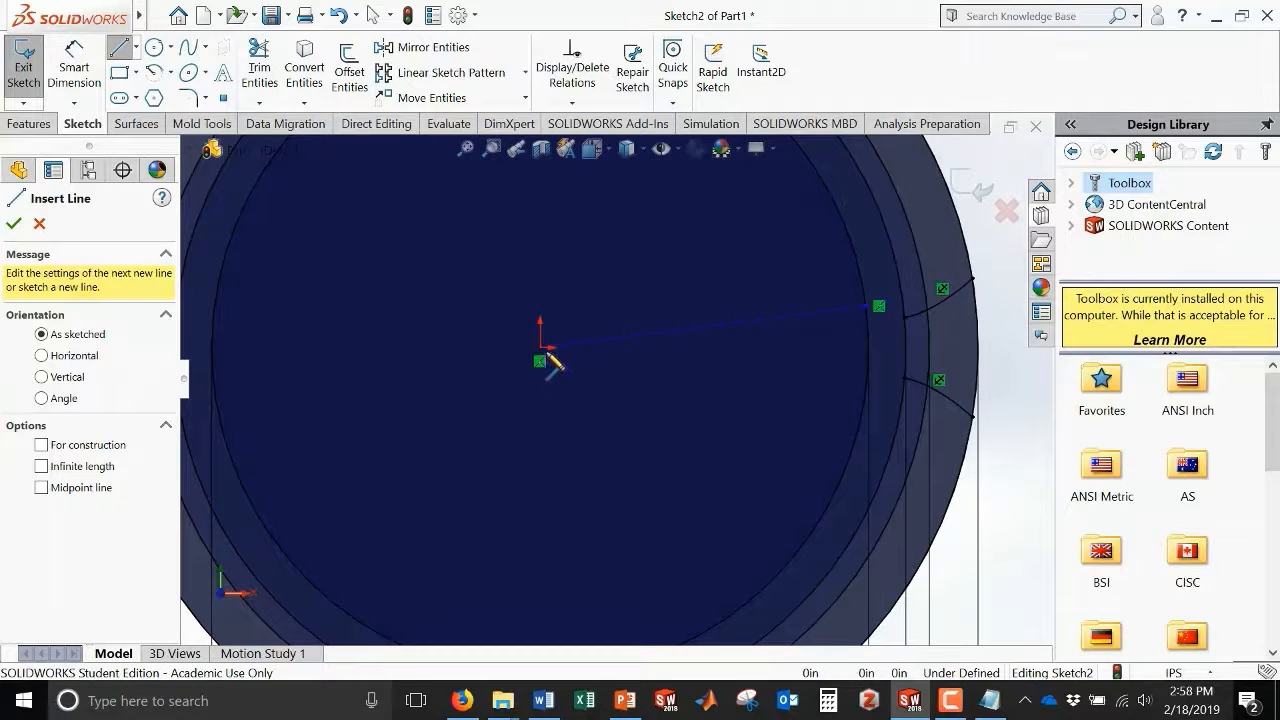
pyautogui.click(46, 447)
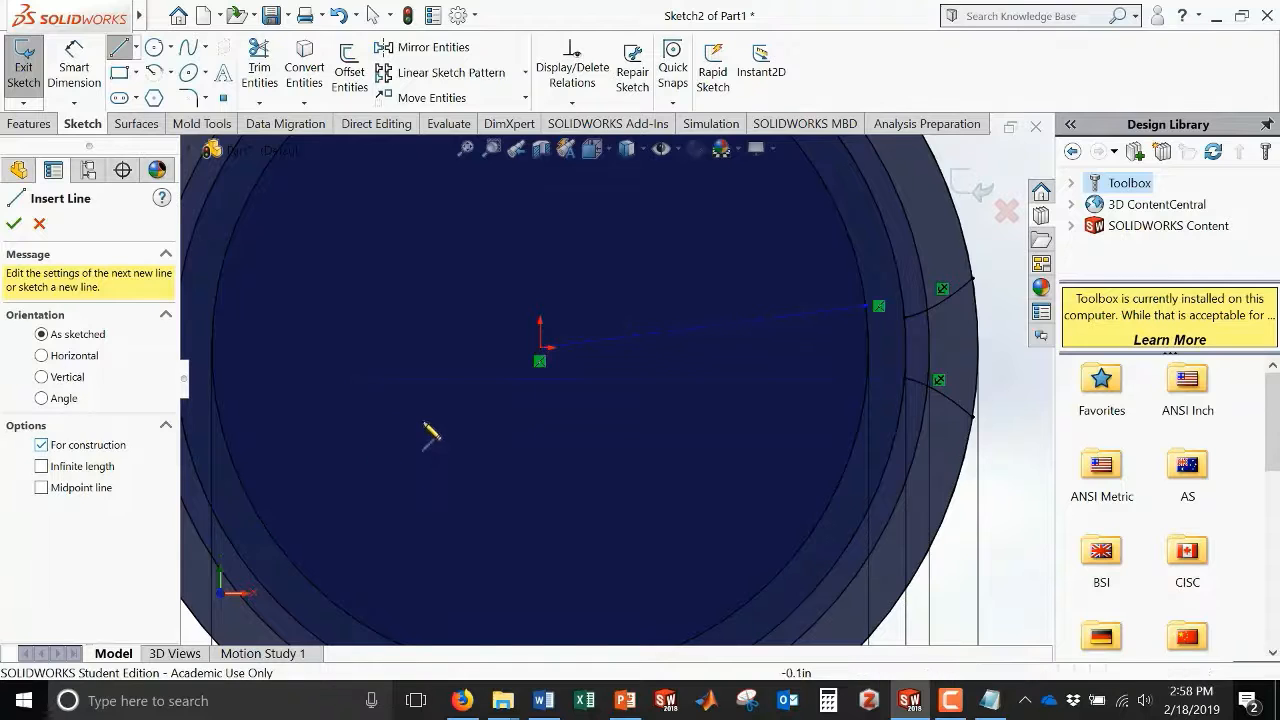
pyautogui.click(540, 360)
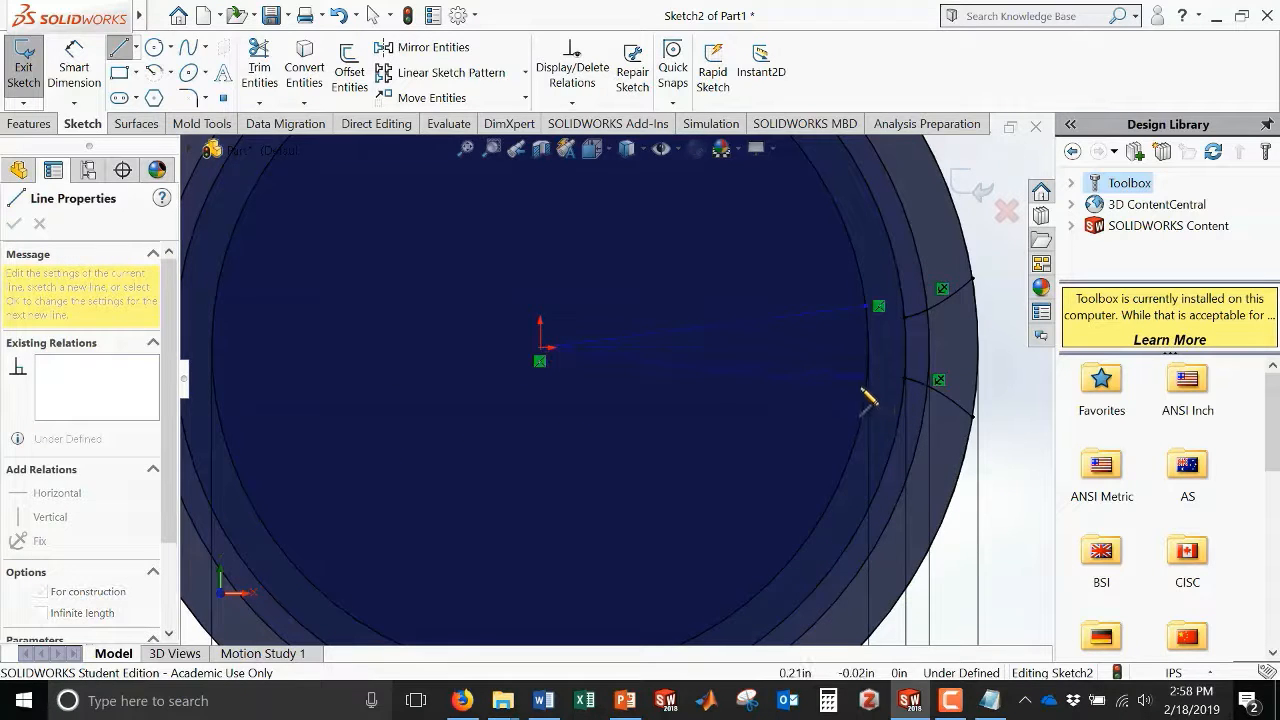
pyautogui.click(766, 391)
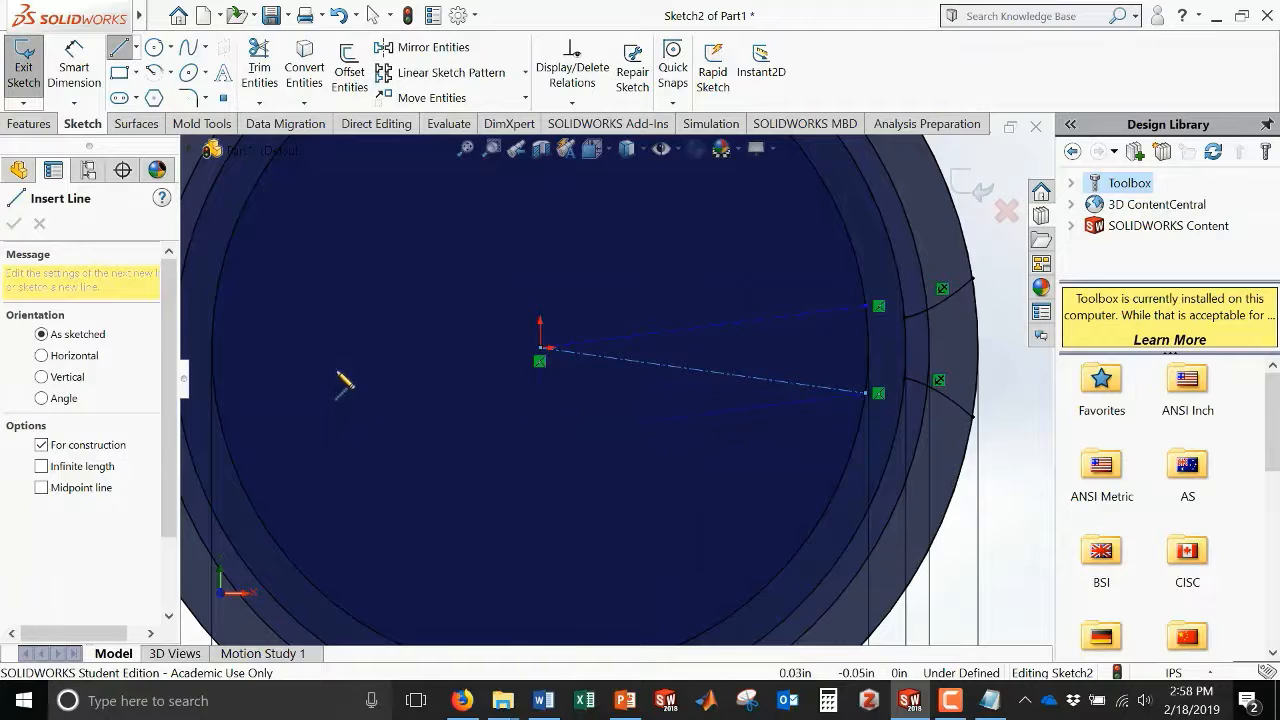
pyautogui.press('Escape')
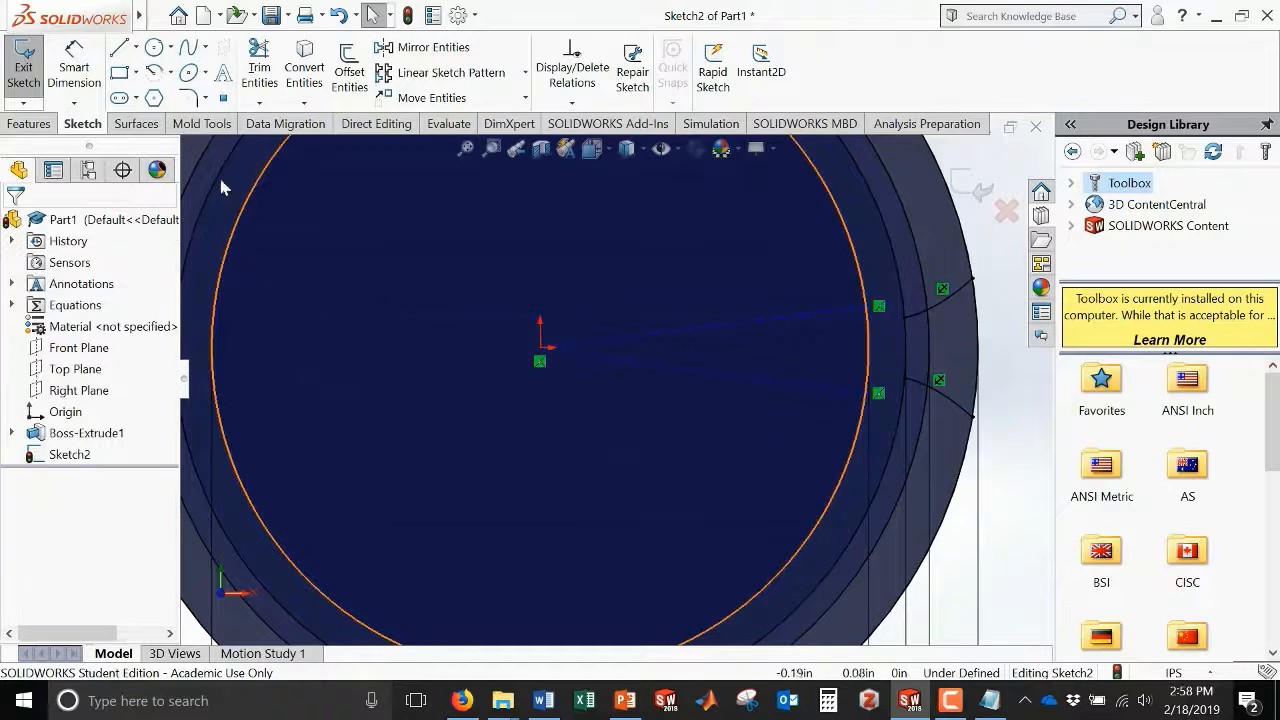
# - Connect the outer end of each construction line to the inner endpoint of its neighbouring involute curve with a solid line
pyautogui.click(118, 48)
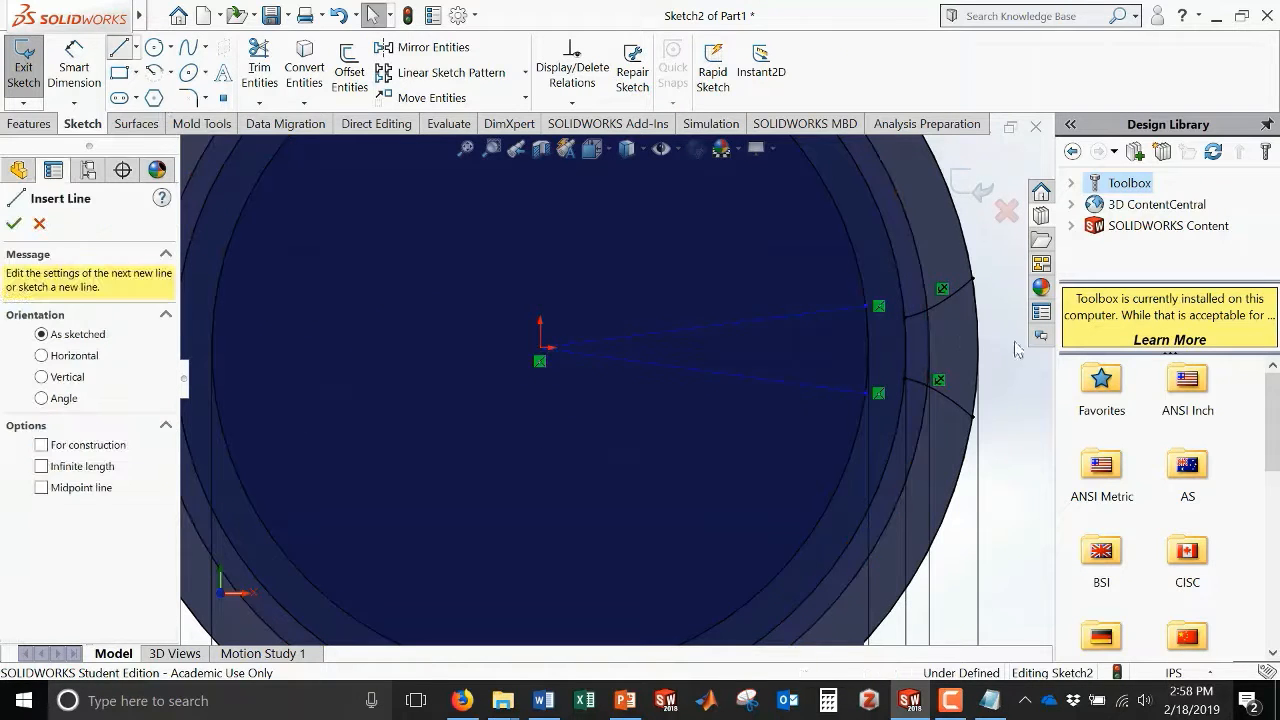
pyautogui.click(876, 307)
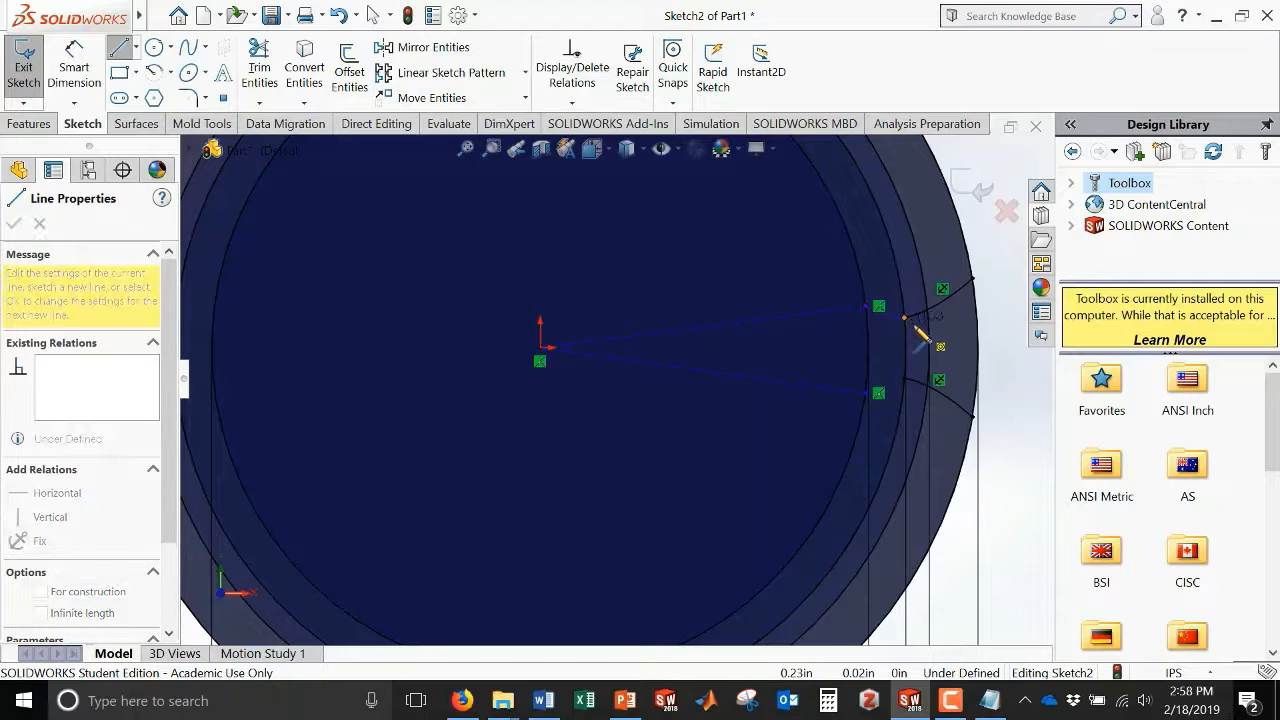
pyautogui.click(905, 318)
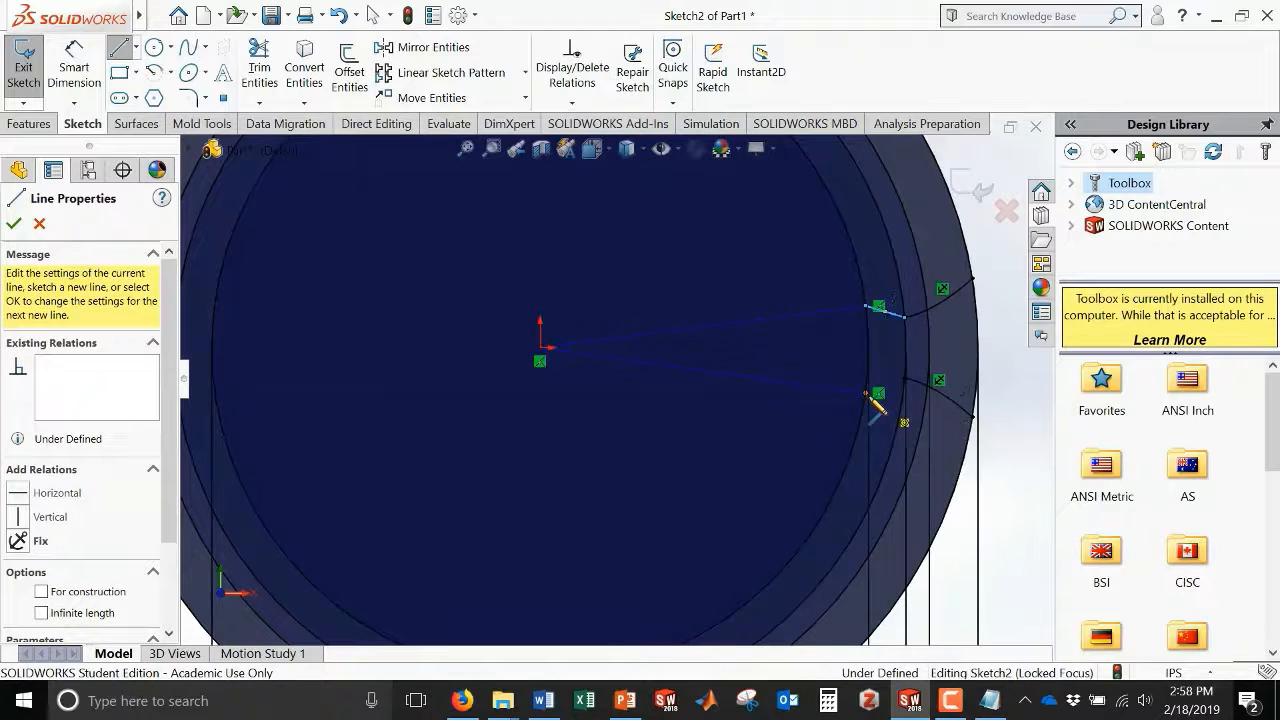
pyautogui.click(877, 393)
pyautogui.click(904, 379)
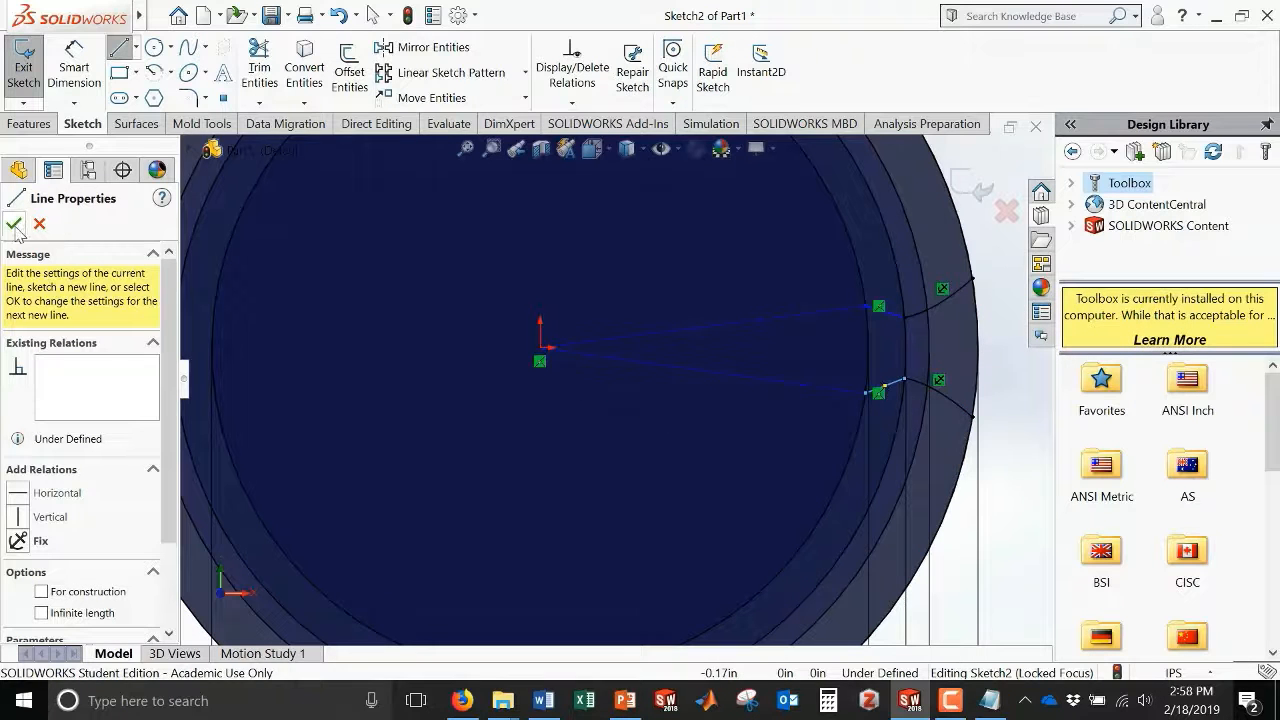
pyautogui.click(13, 224)
pyautogui.click(119, 47)
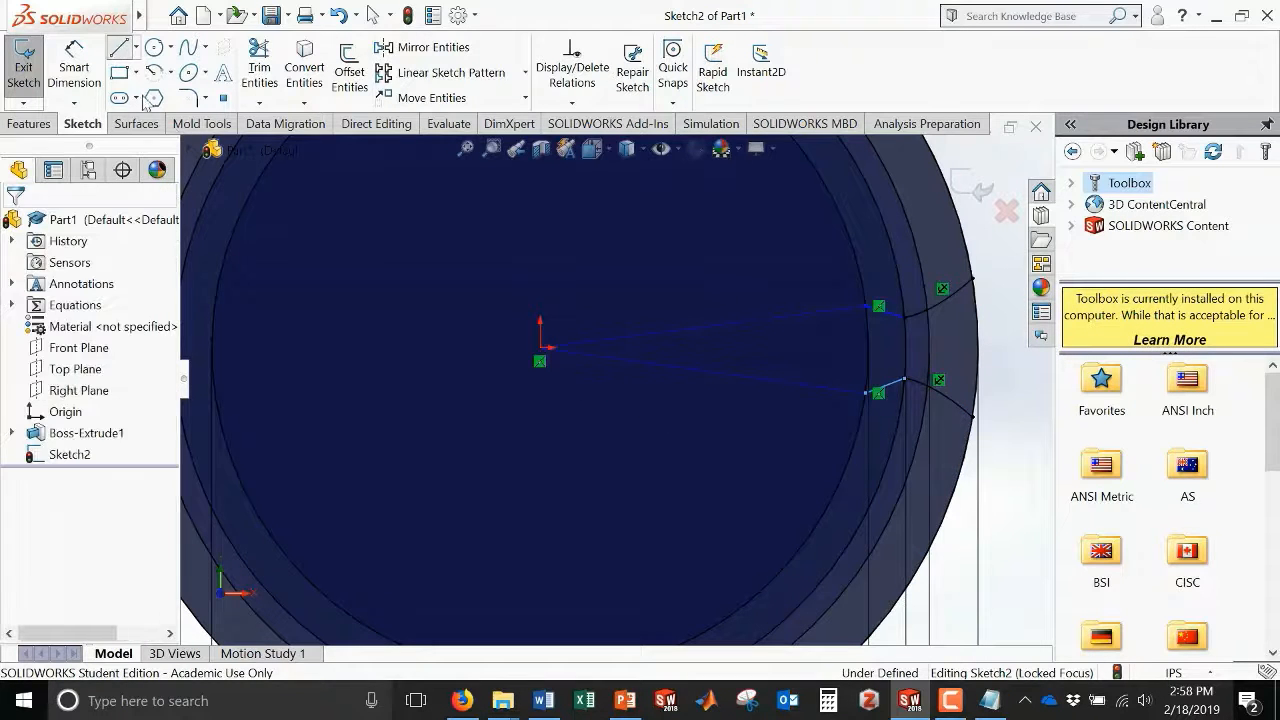
pyautogui.press('Escape')
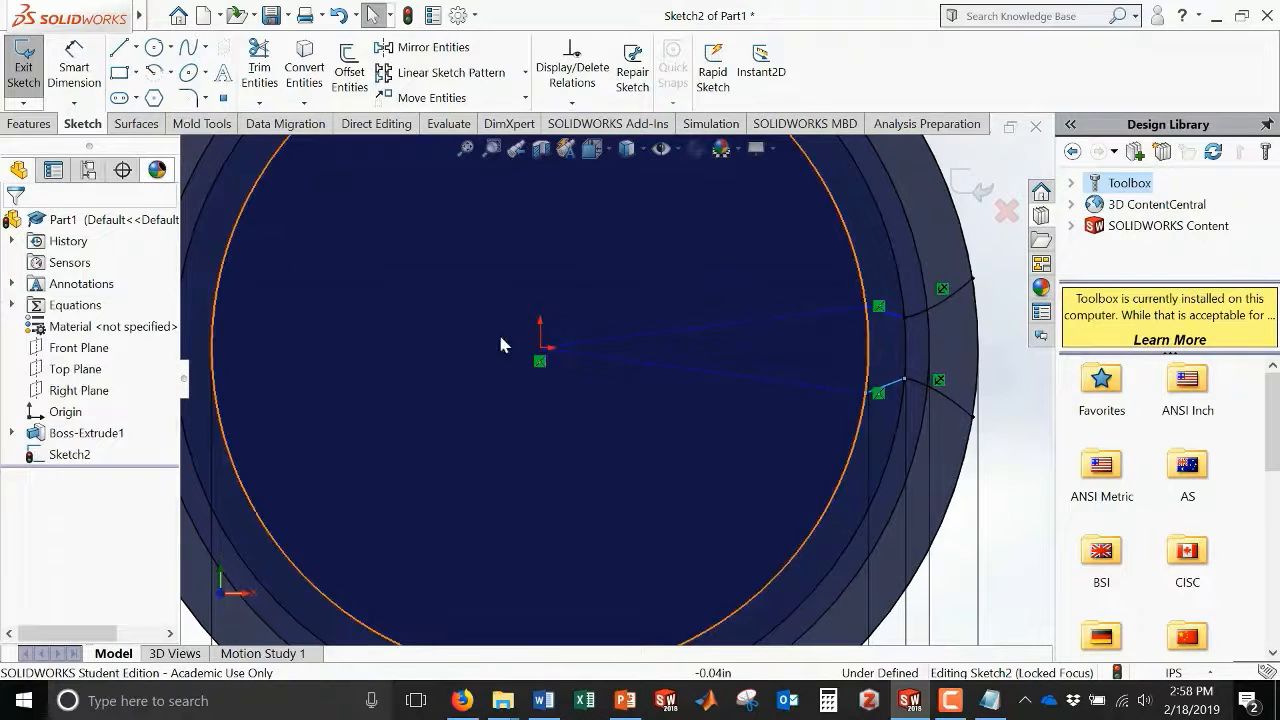
# - Add a Collinear relation between the upper construction line and the short solid line joining it to the upper involute
pyautogui.click(902, 320)
pyautogui.keyDown('ctrl'); pyautogui.click(899, 317); pyautogui.keyUp('ctrl')
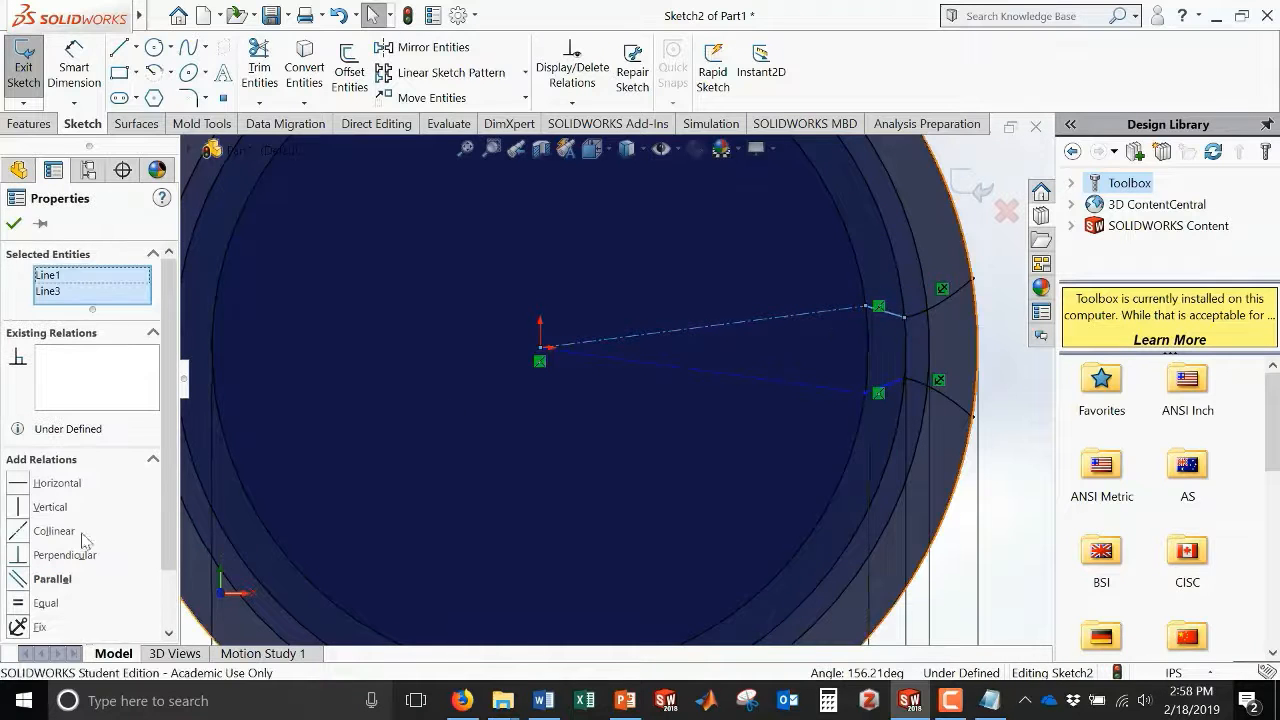
pyautogui.click(20, 530)
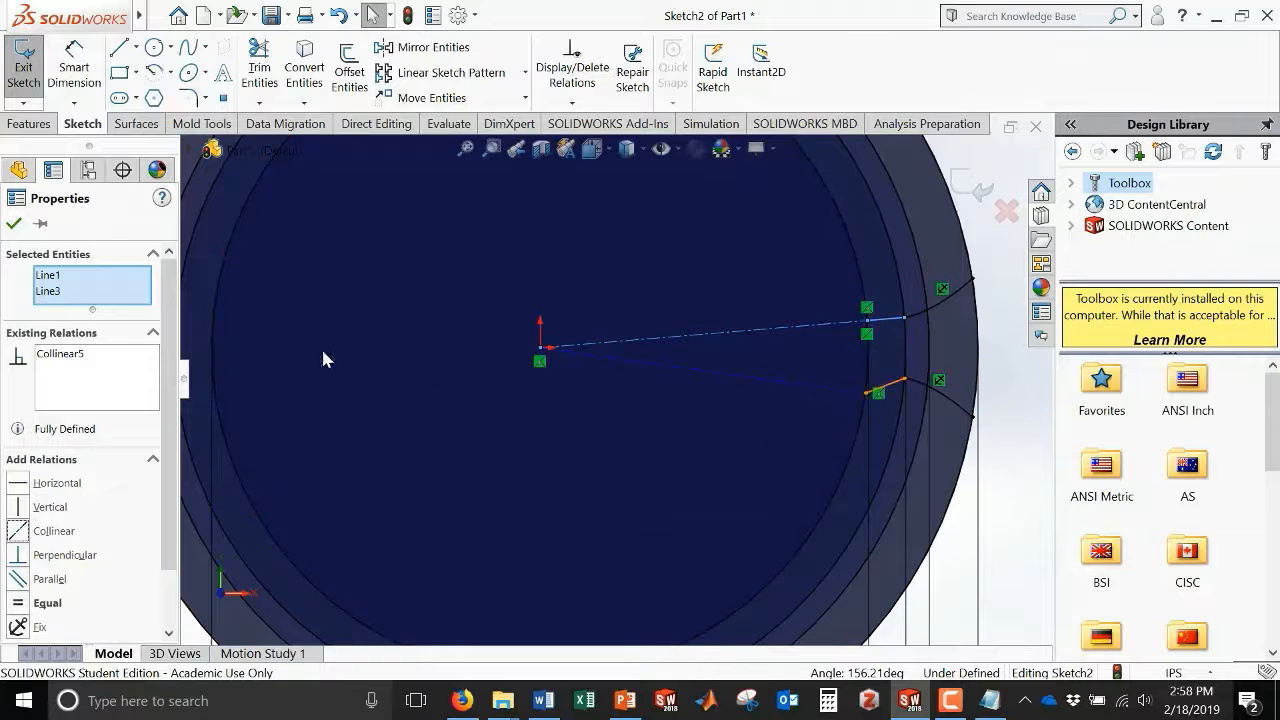
pyautogui.click(534, 314)
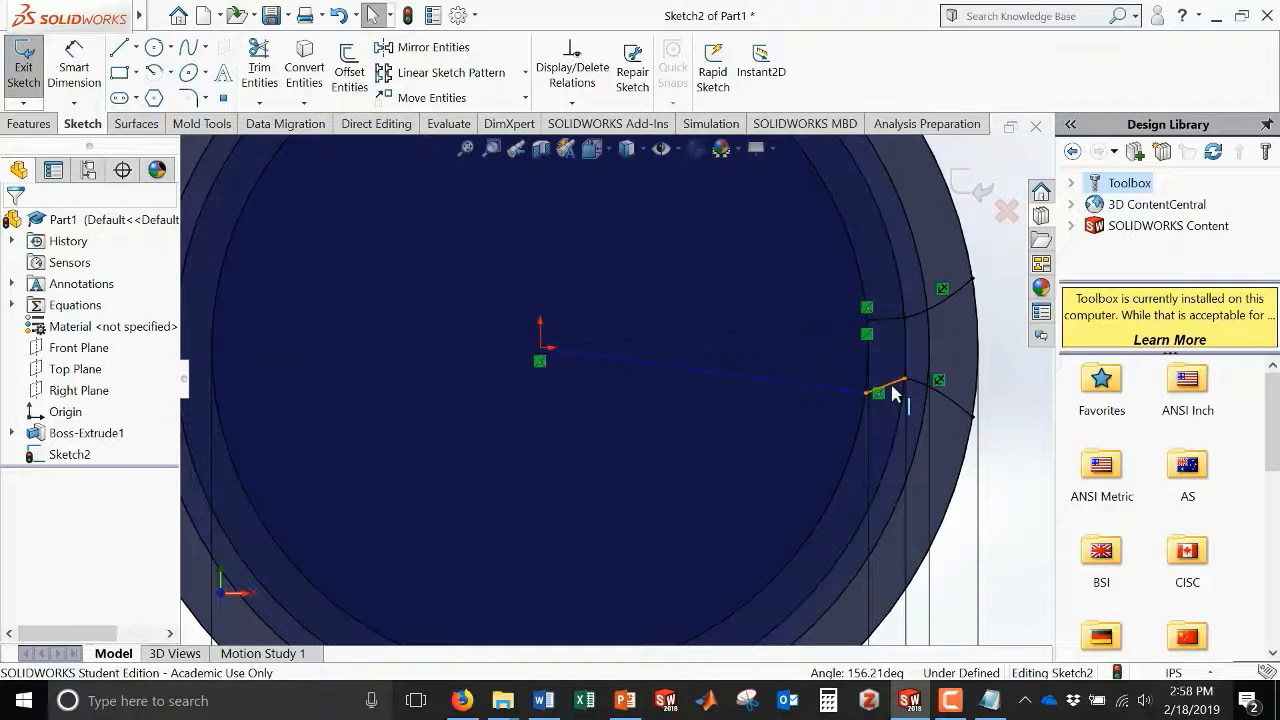
# - Make the lower construction line and the short solid line leading to the lower involute collinear
pyautogui.click(847, 392)
pyautogui.keyDown('ctrl'); pyautogui.click(727, 377); pyautogui.keyUp('ctrl')
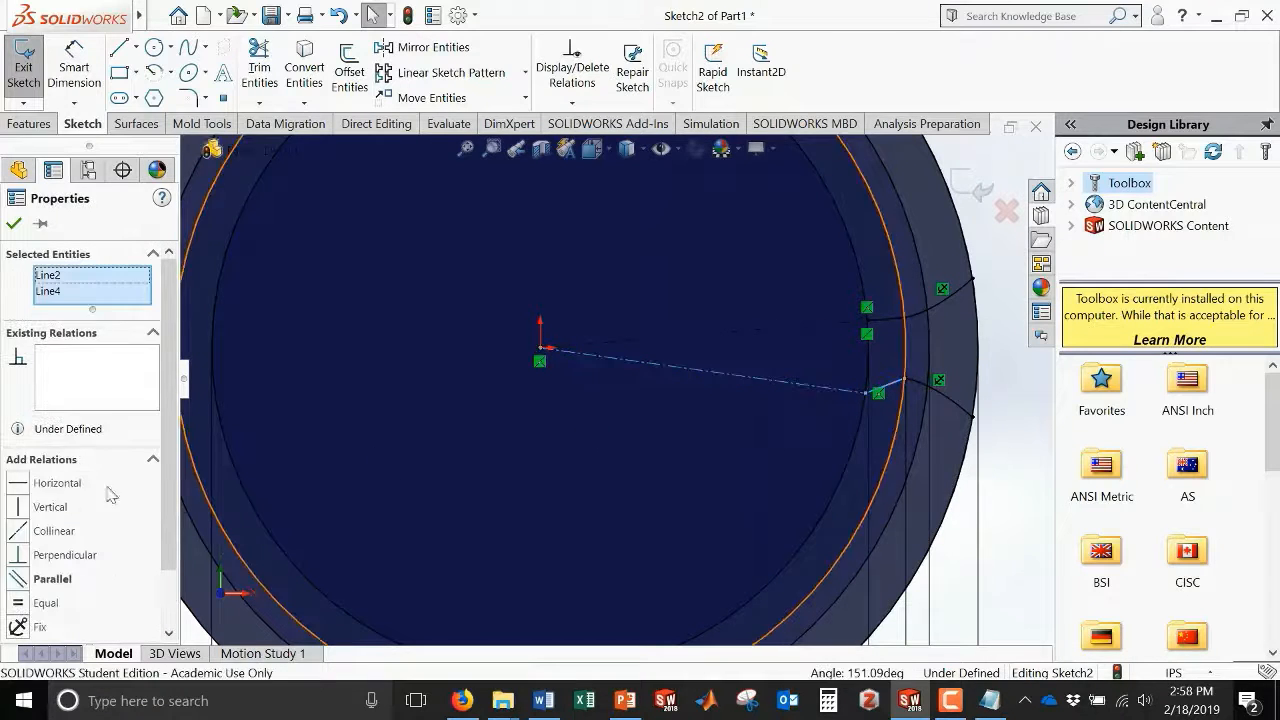
pyautogui.click(30, 531)
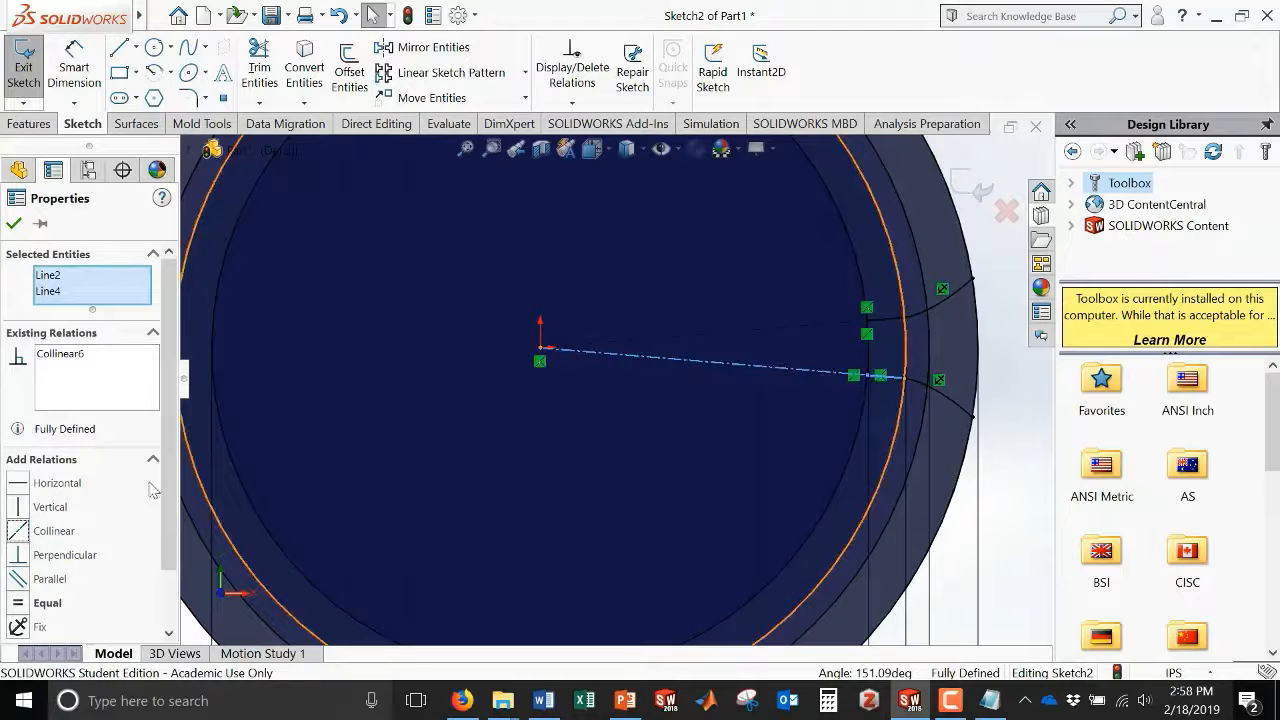
pyautogui.click(13, 223)
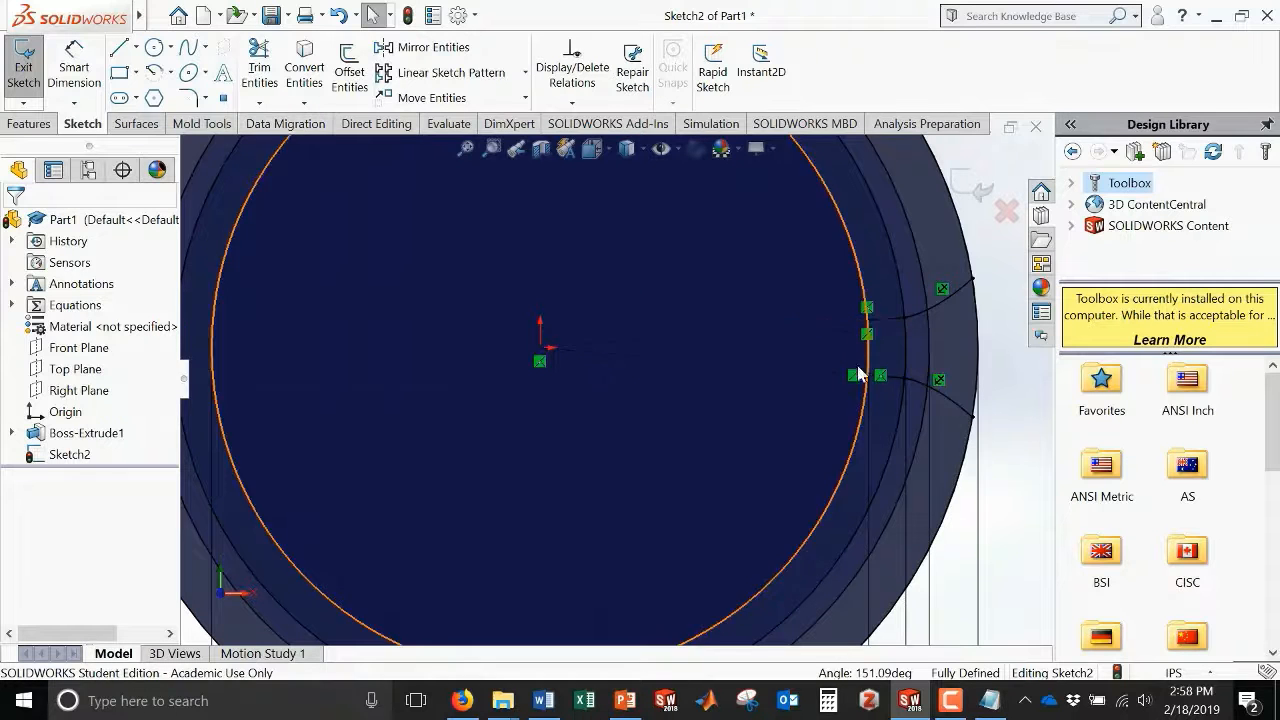
# - Draw a centerpoint arc about the origin along the innermost circle, joining the inner ends of the two short solid lines
pyautogui.click(171, 74)
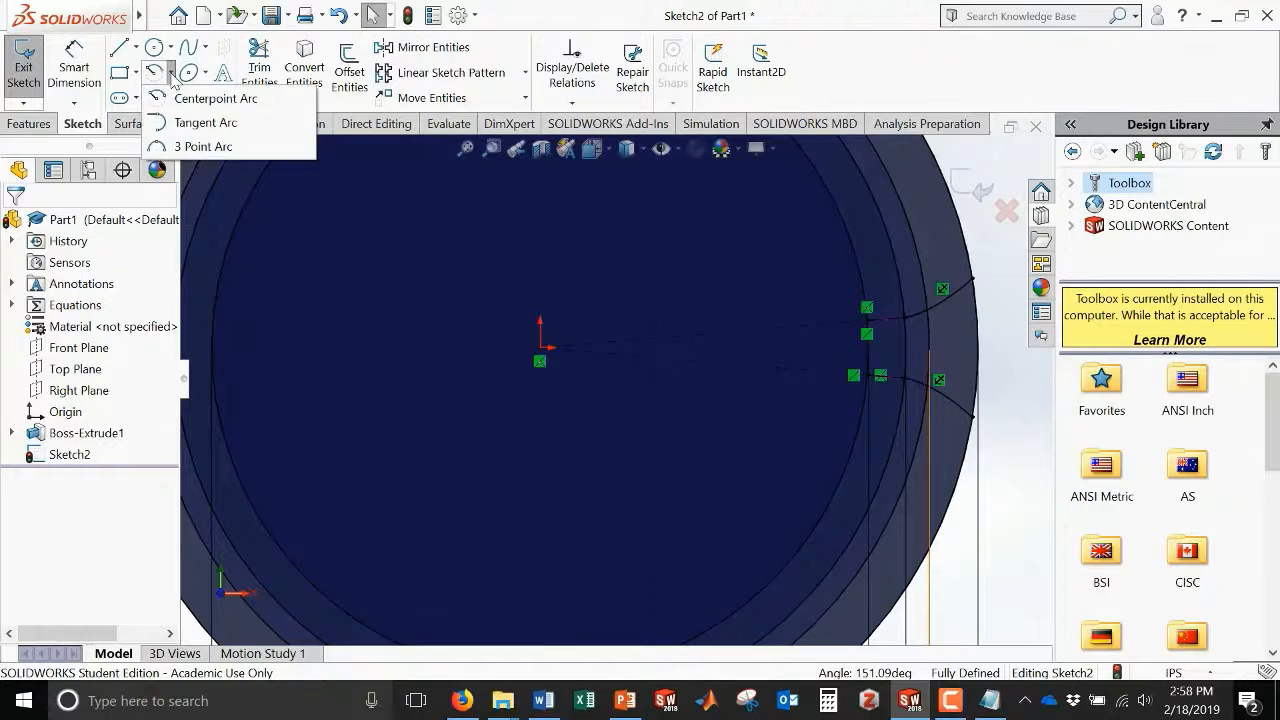
pyautogui.click(212, 106)
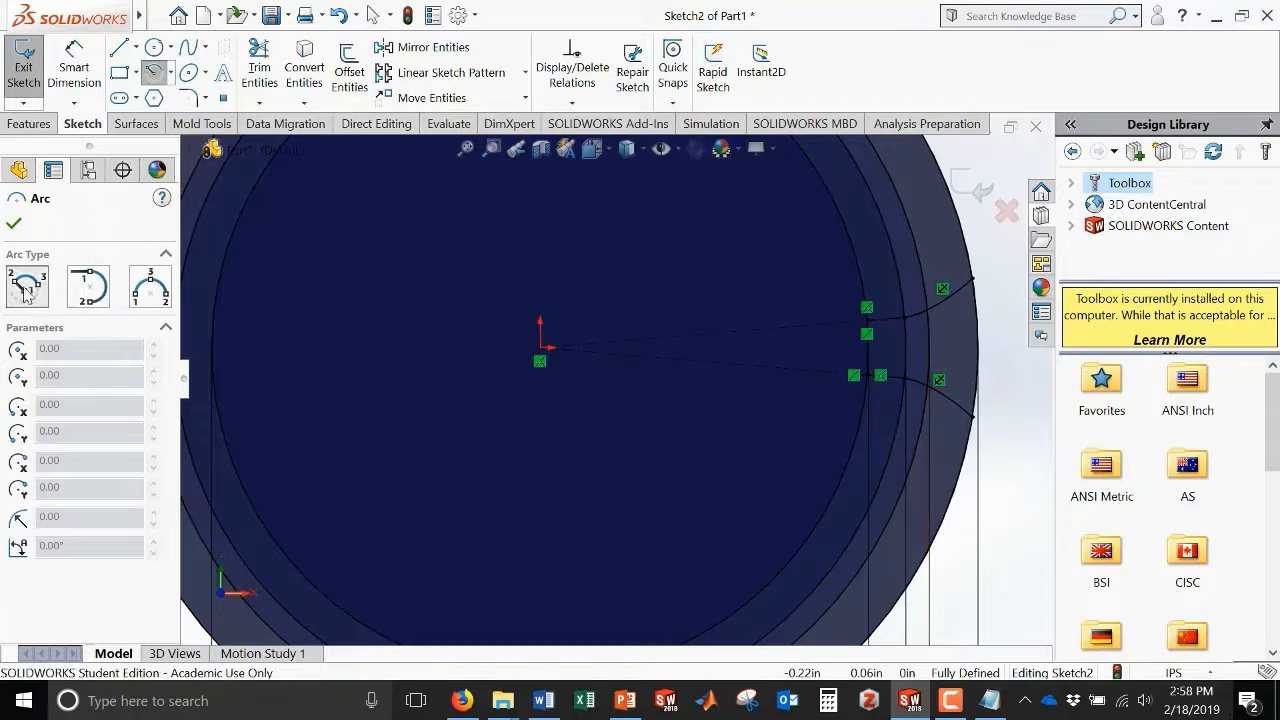
pyautogui.click(540, 347)
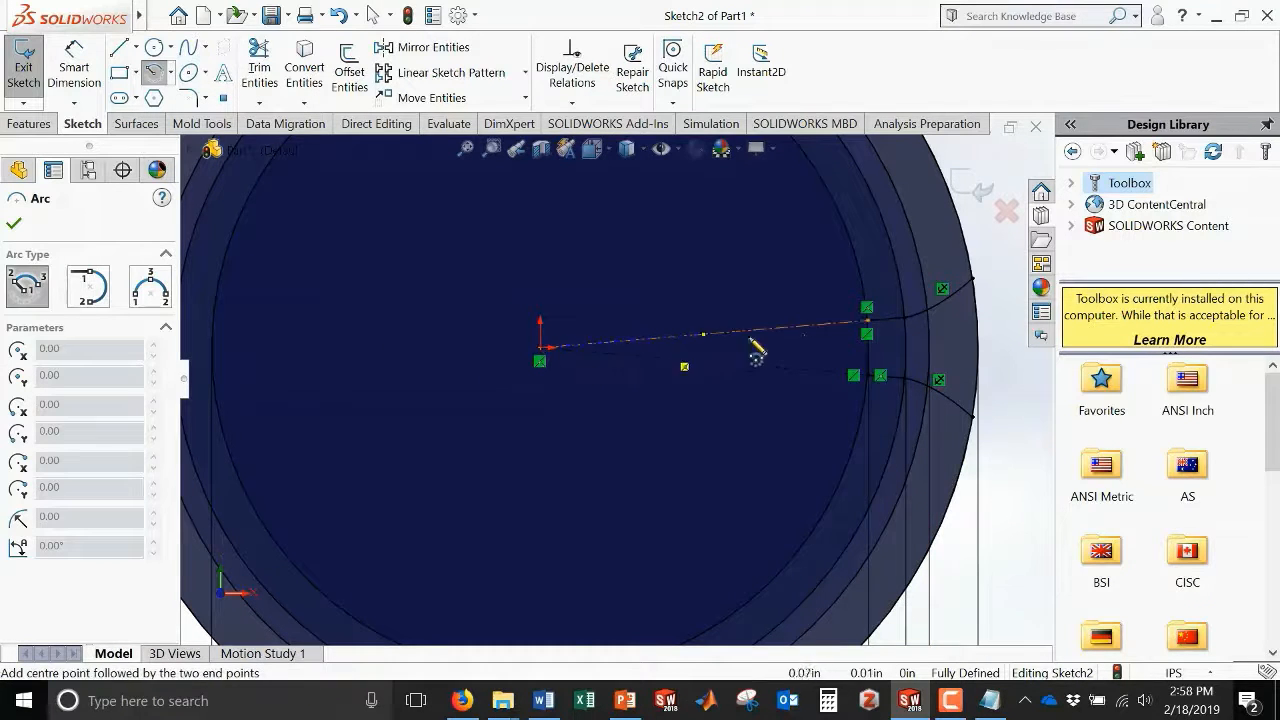
pyautogui.click(868, 333)
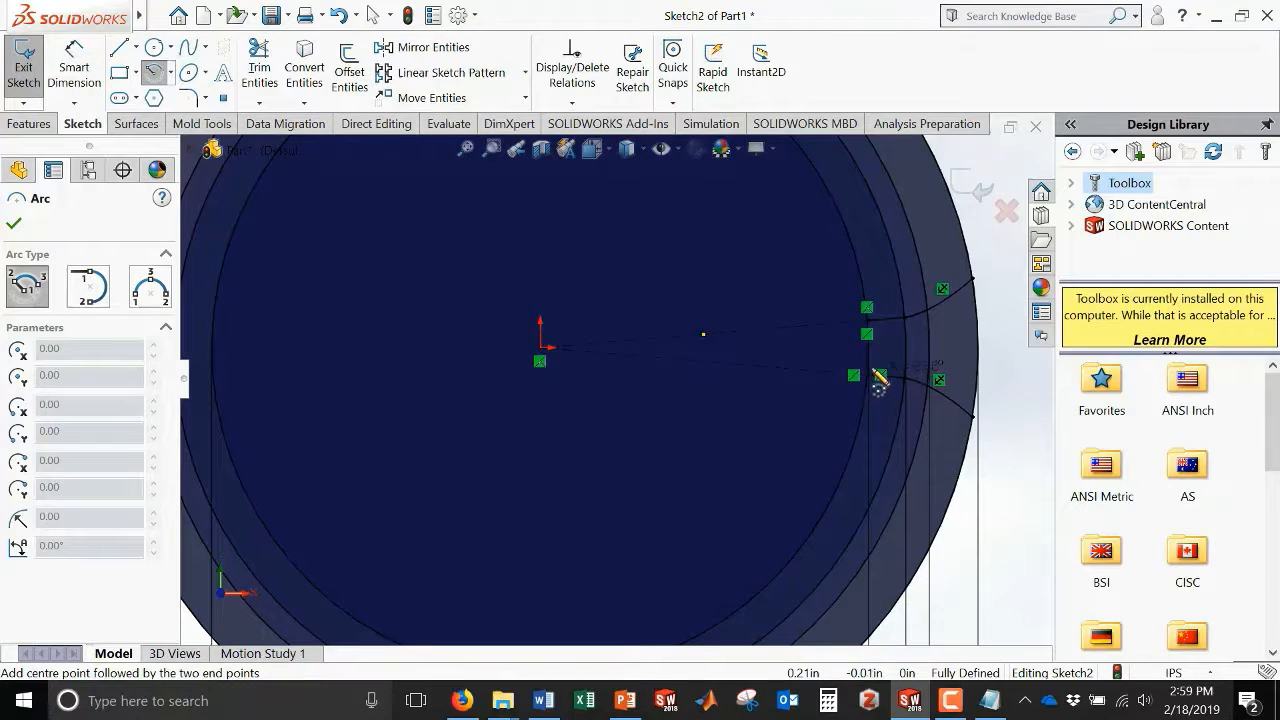
pyautogui.click(873, 378)
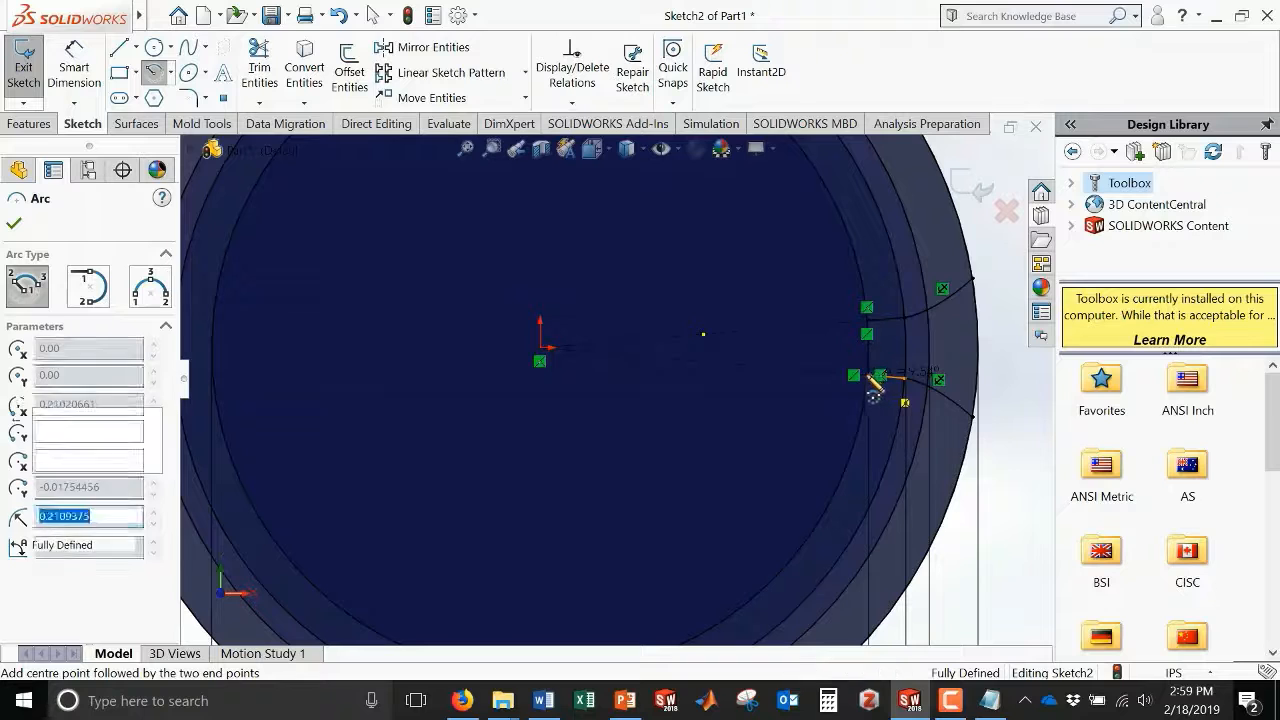
# - Finish the root-circle arc and exit the tooth-gap sketch
pyautogui.scroll(-3, 880, 352)
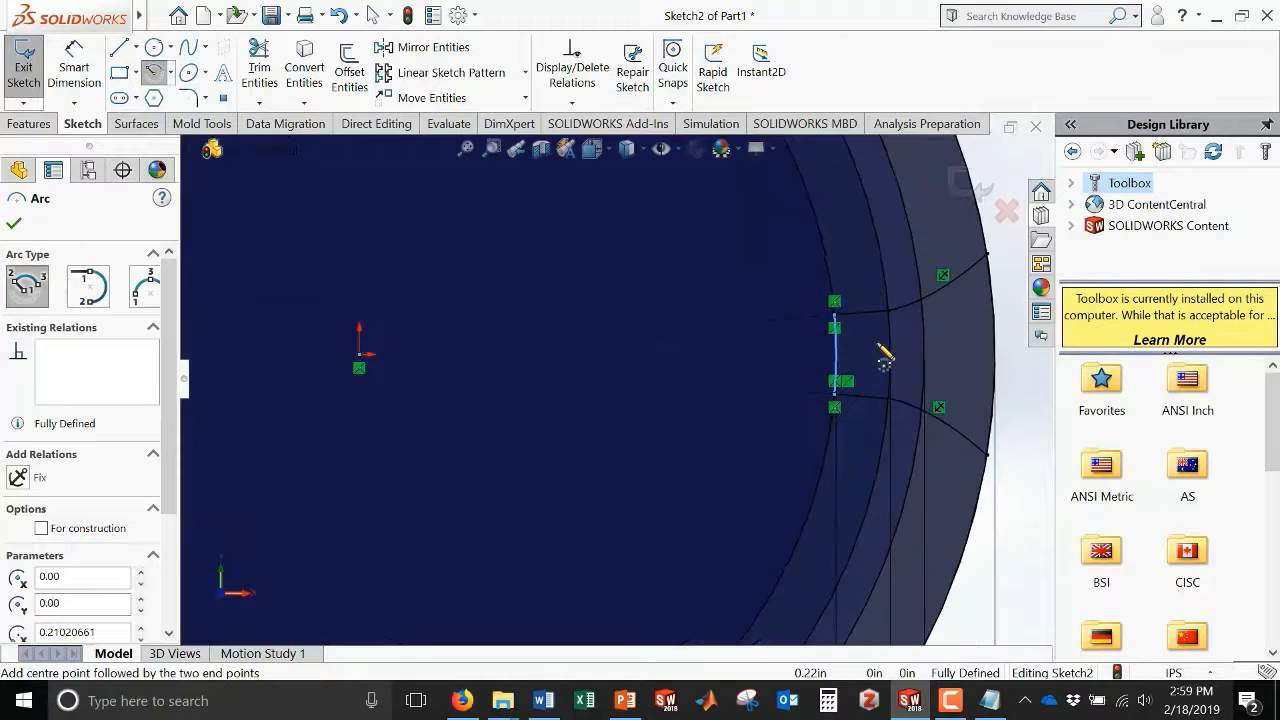
pyautogui.click(17, 222)
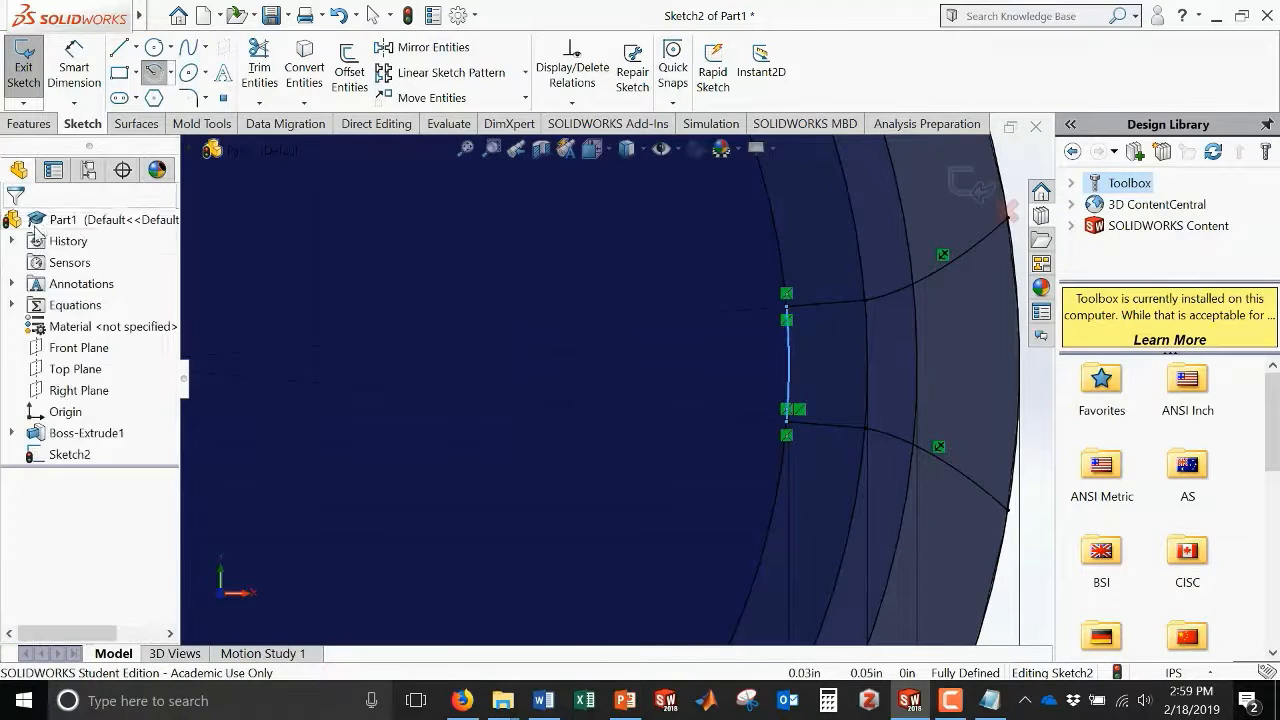
pyautogui.click(27, 63)
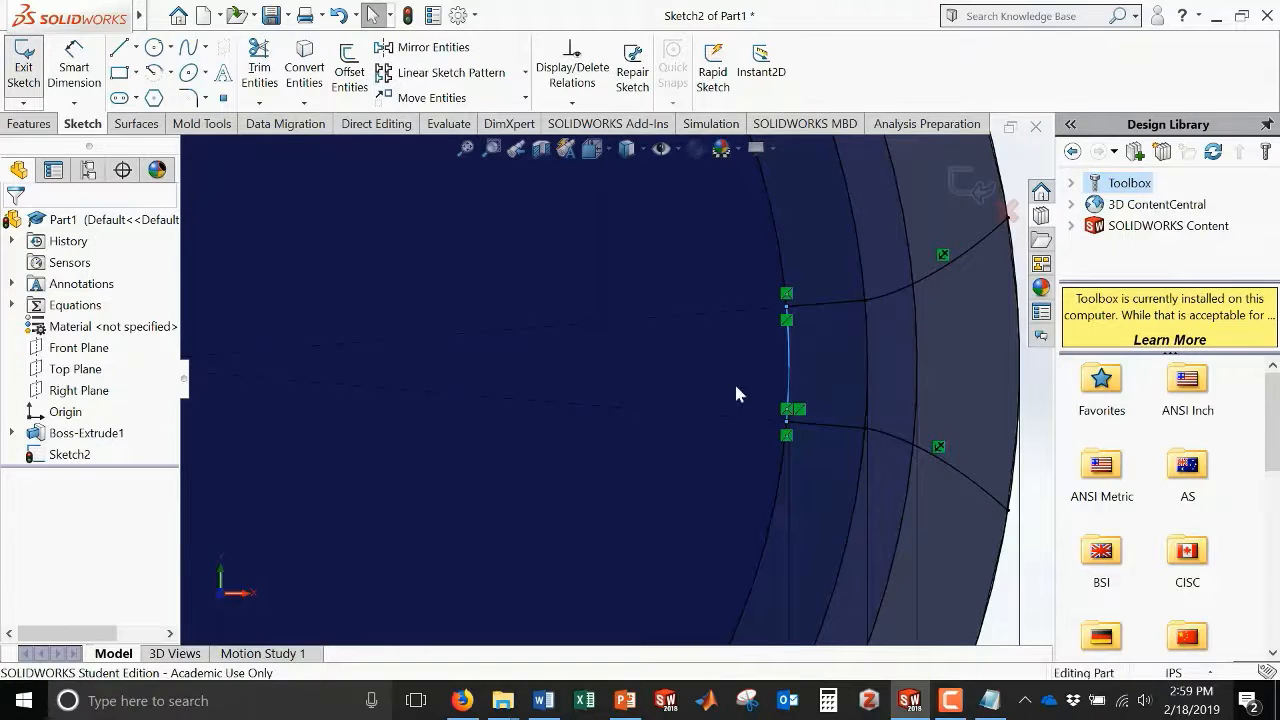
# - Cut-extrude the three sketch regions between the tooth flanks, from the outer edge down to the root circle, Through All
pyautogui.scroll(4, 778, 390)
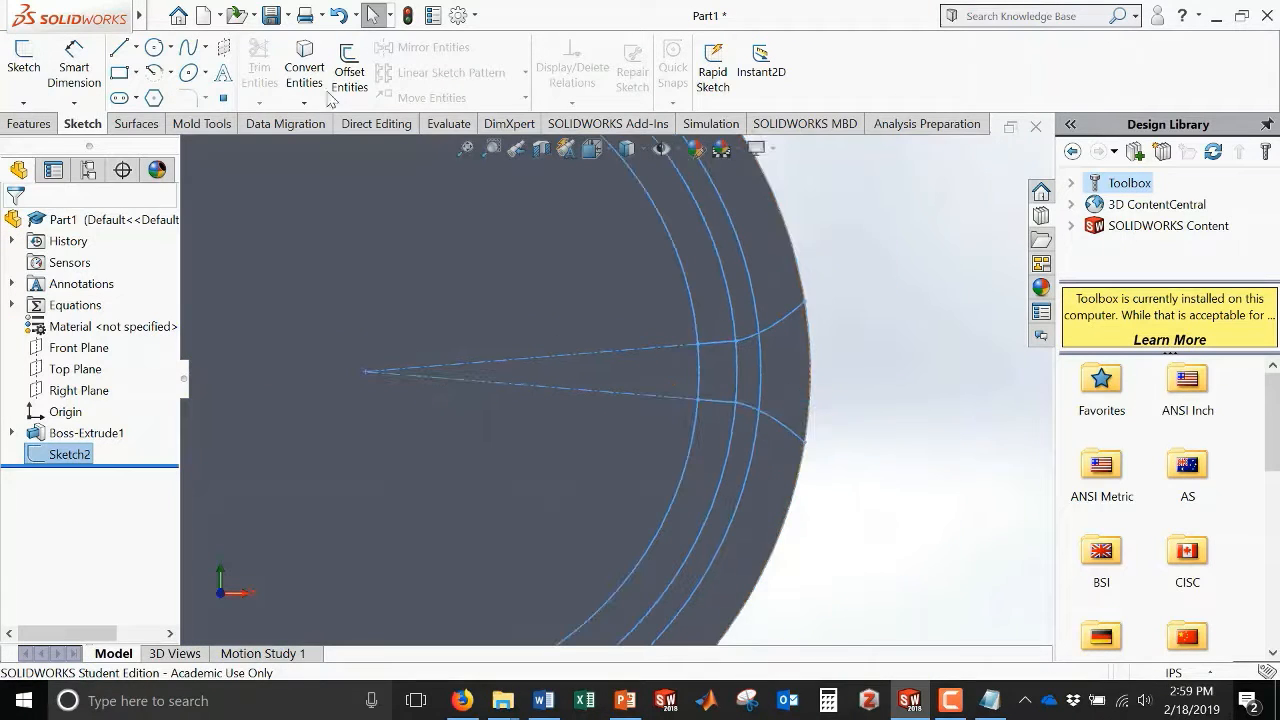
pyautogui.click(30, 124)
pyautogui.click(283, 70)
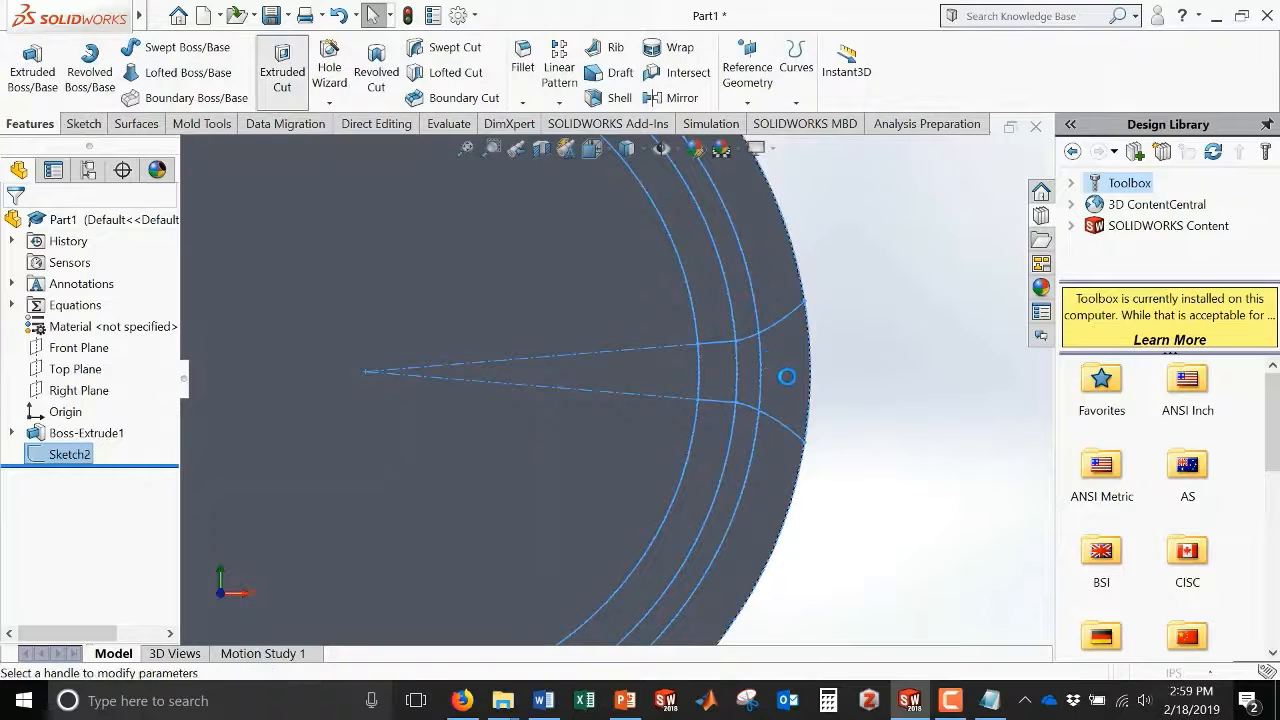
pyautogui.click(773, 372)
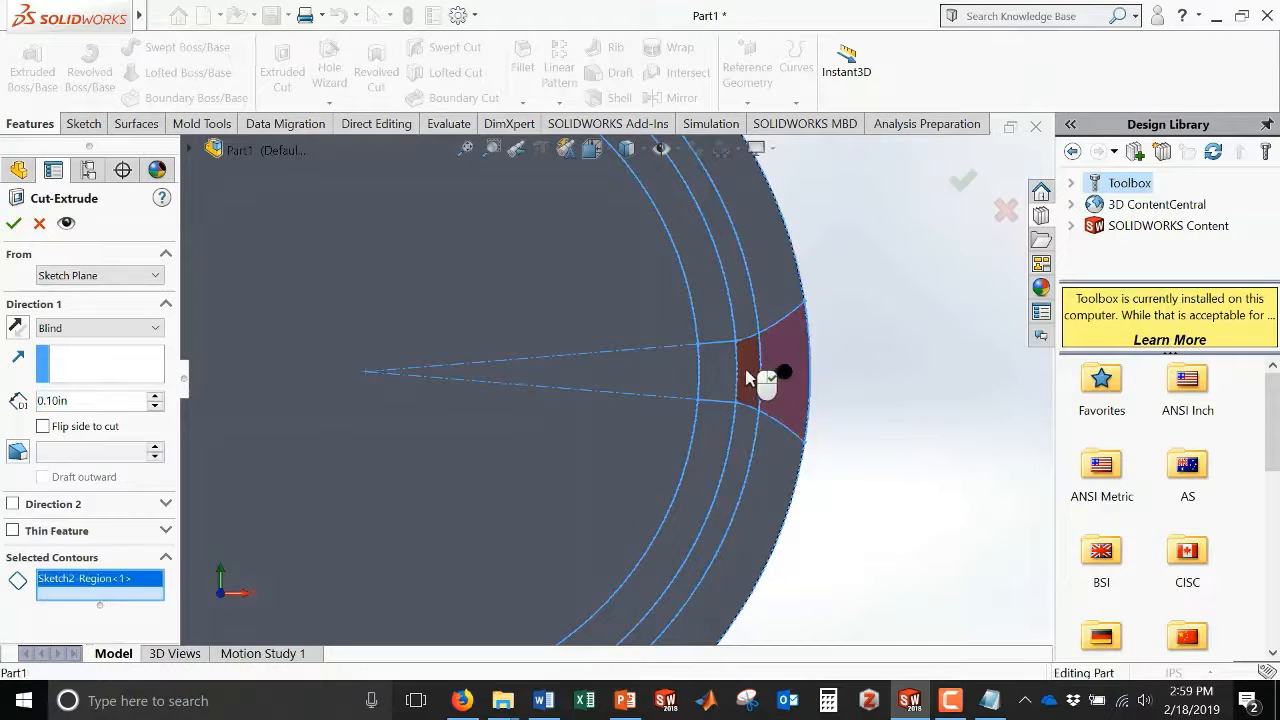
pyautogui.click(727, 381)
pyautogui.click(364, 309)
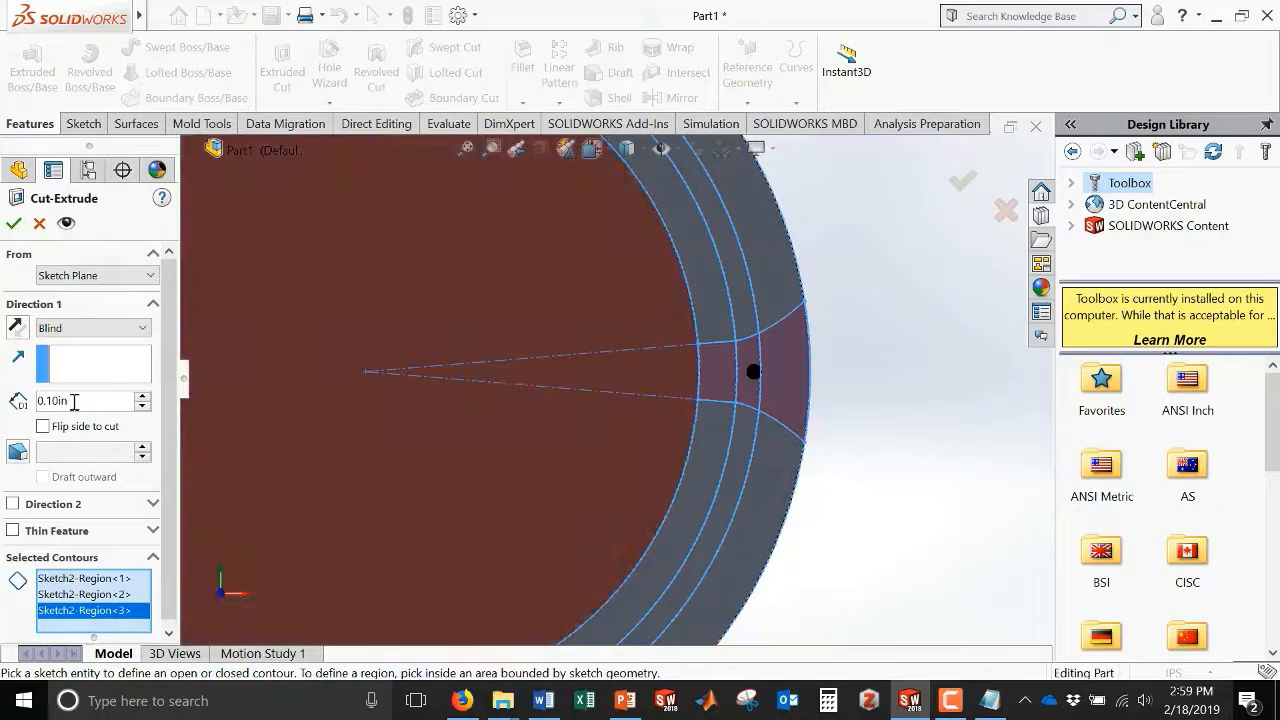
pyautogui.click(93, 328)
pyautogui.click(62, 369)
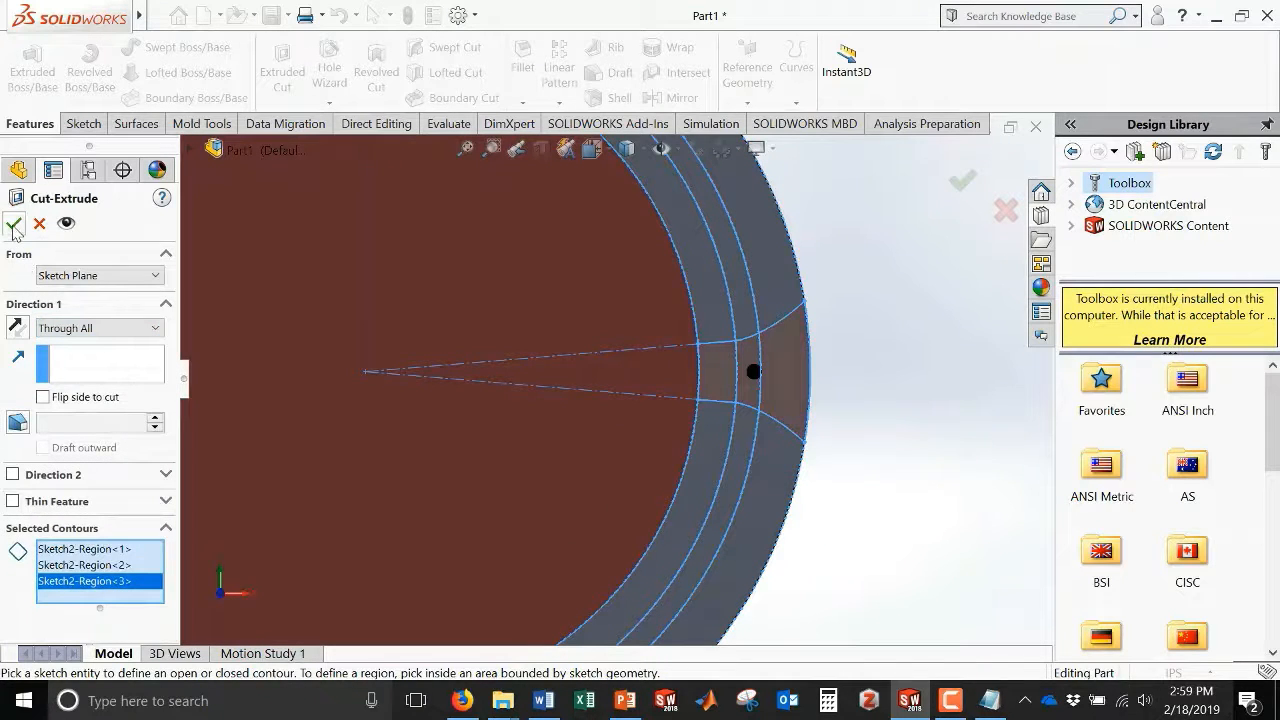
pyautogui.click(14, 224)
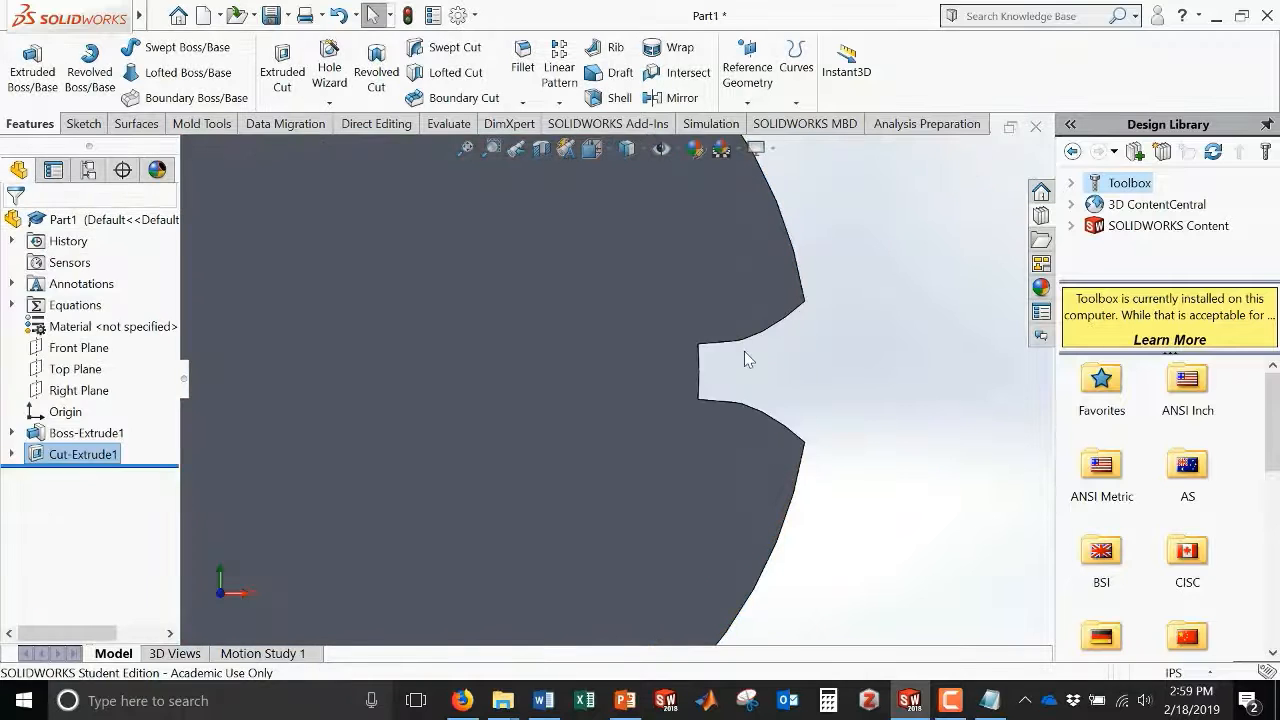
# - Fillet the two bottom edges of the tooth gap with the radius linked to the global variable "Fillet"
pyautogui.moveTo(744, 351); pyautogui.dragTo(908, 539, button='middle')
pyautogui.click(403, 258)
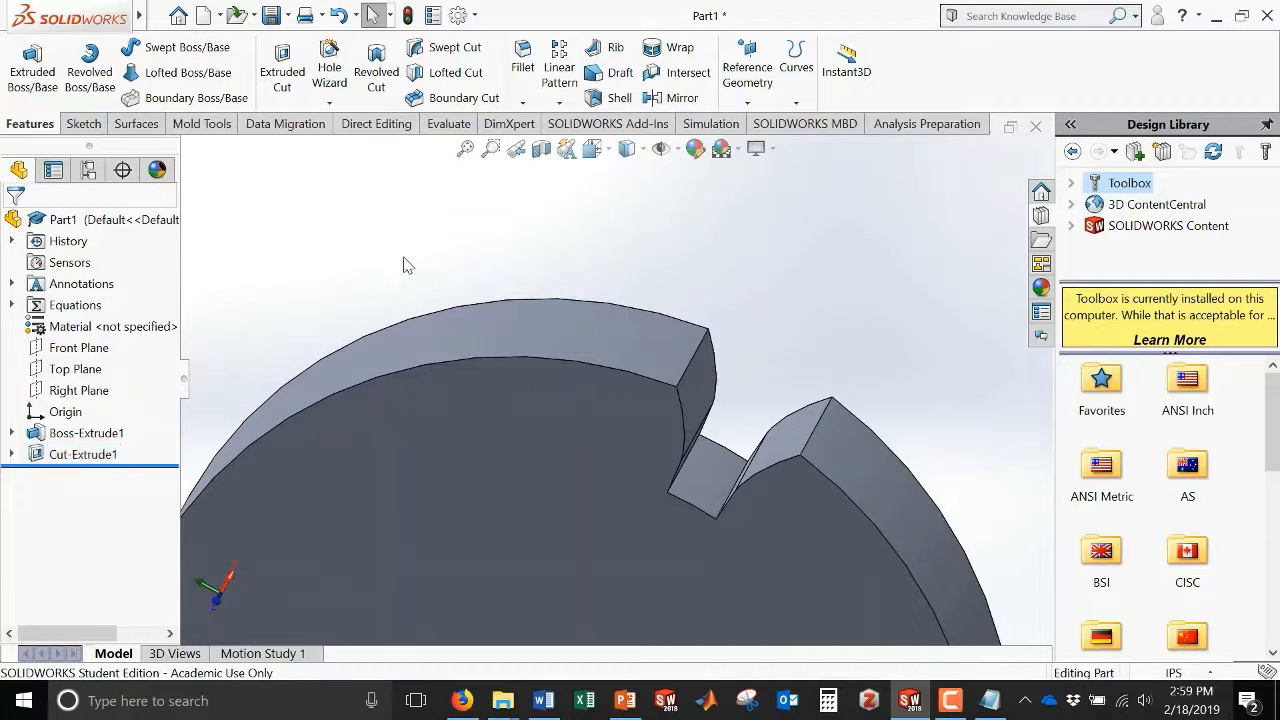
pyautogui.click(522, 60)
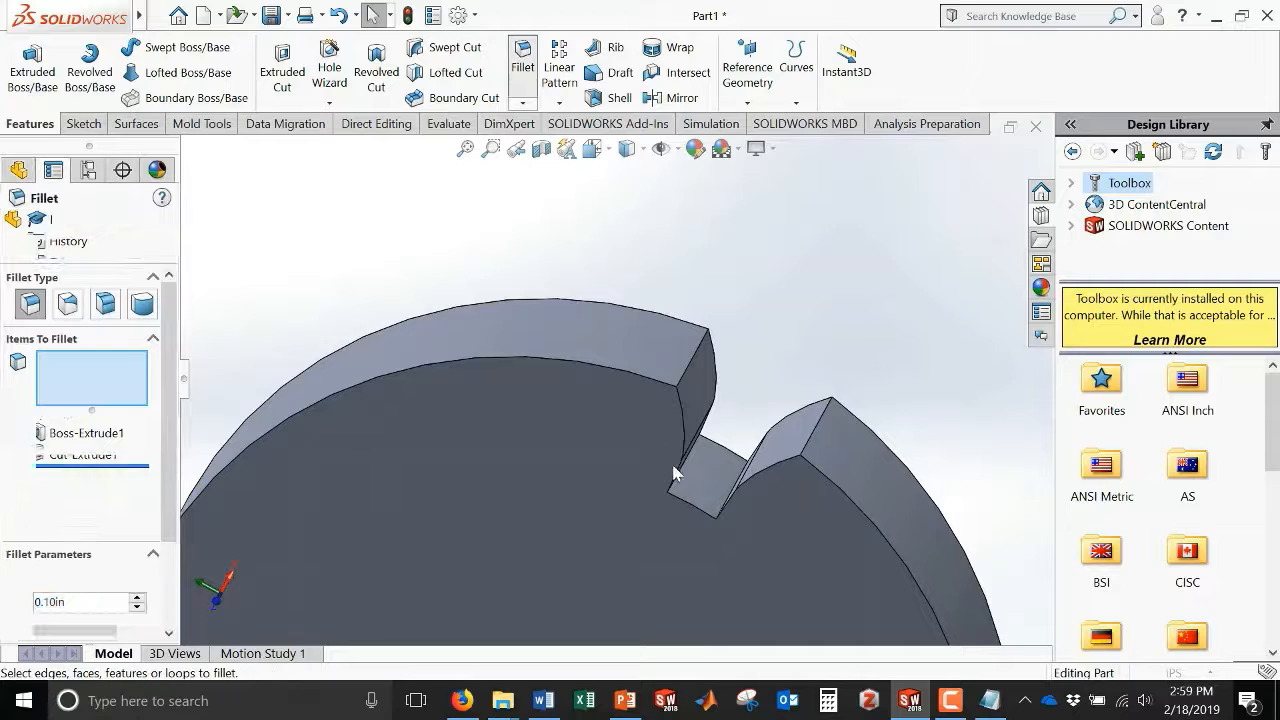
pyautogui.moveTo(703, 503)
pyautogui.mouseDown(button='middle')
pyautogui.moveTo(723, 511)
pyautogui.moveTo(690, 500)
pyautogui.moveTo(707, 515)
pyautogui.mouseUp(button='middle')
pyautogui.click(676, 486)
pyautogui.click(707, 515)
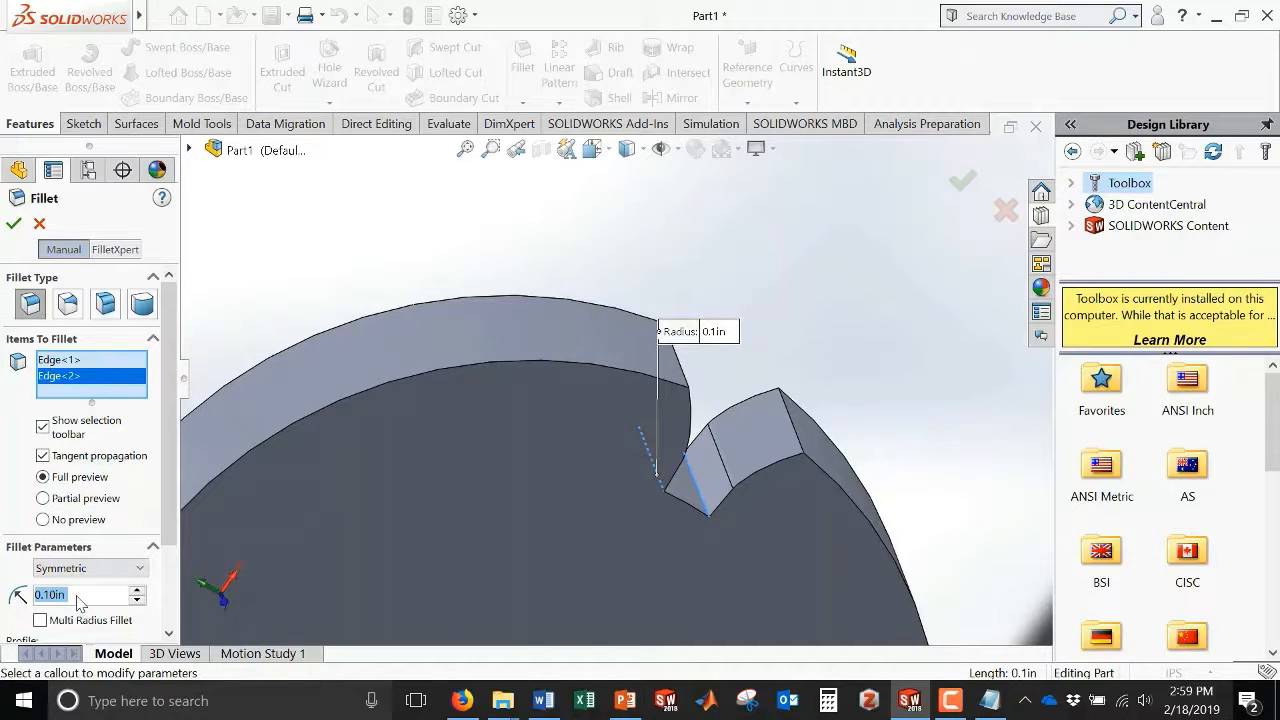
pyautogui.write('=')
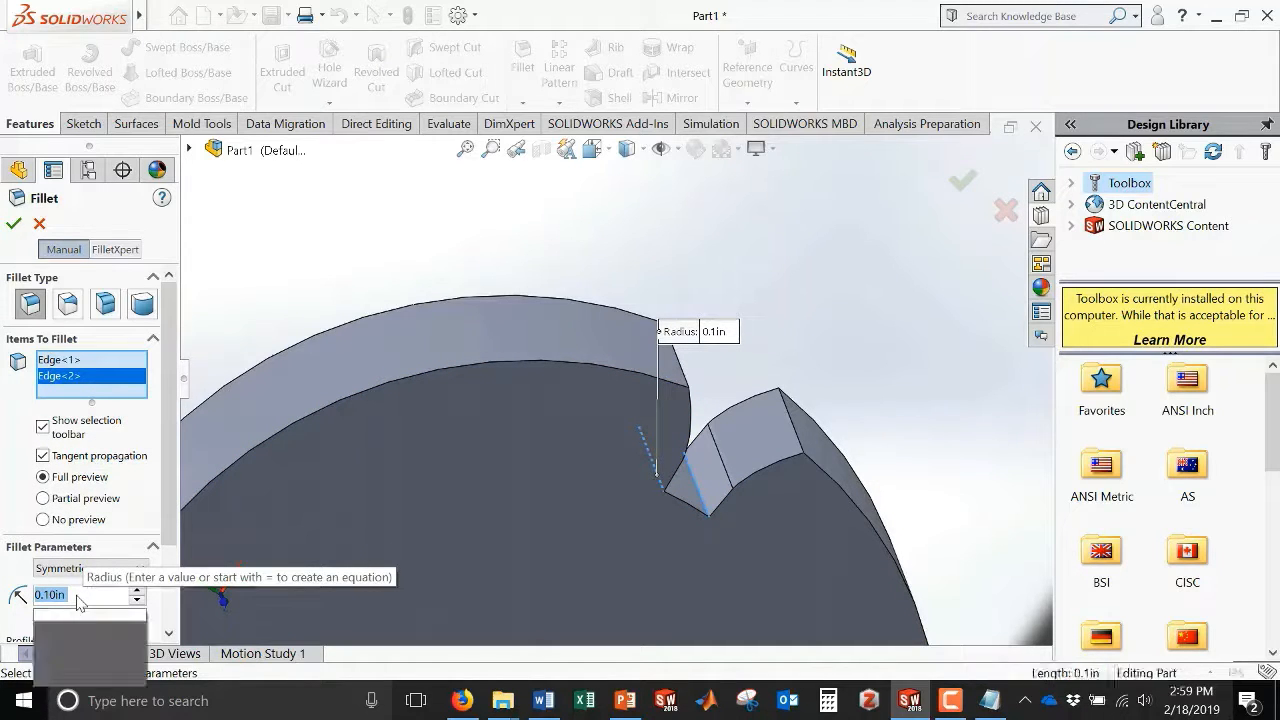
pyautogui.moveTo(52, 620)
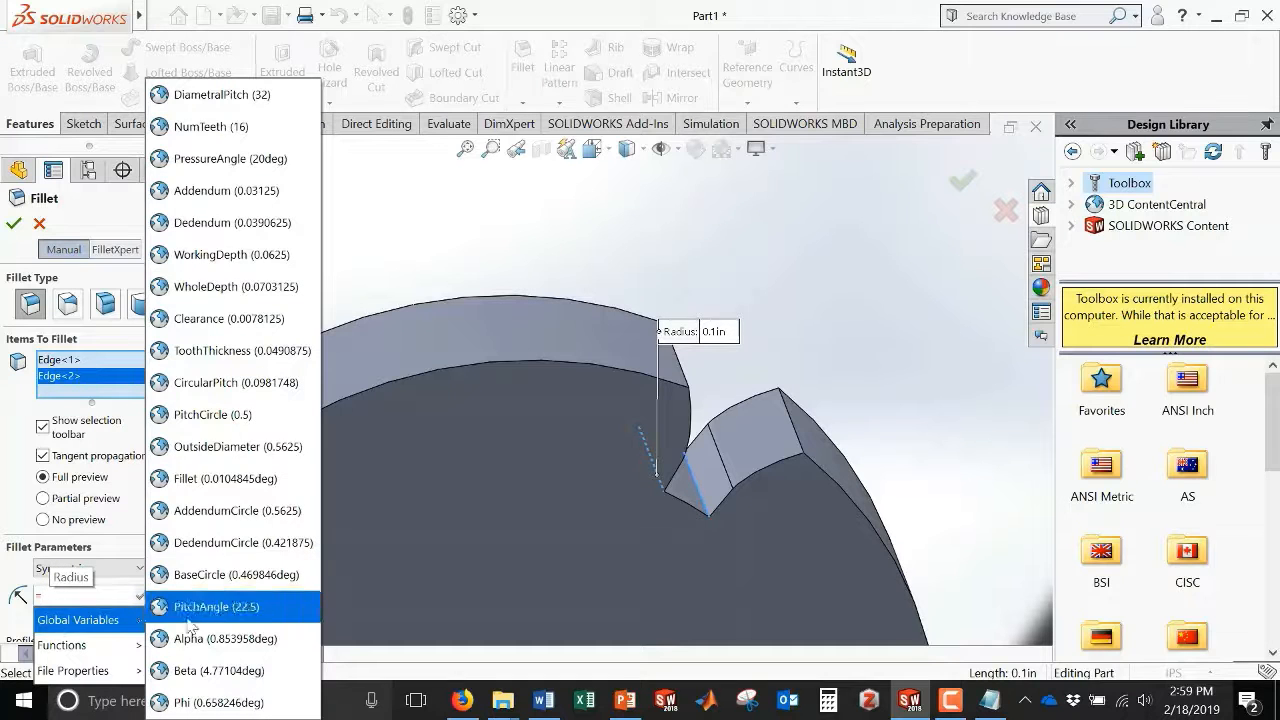
pyautogui.click(269, 480)
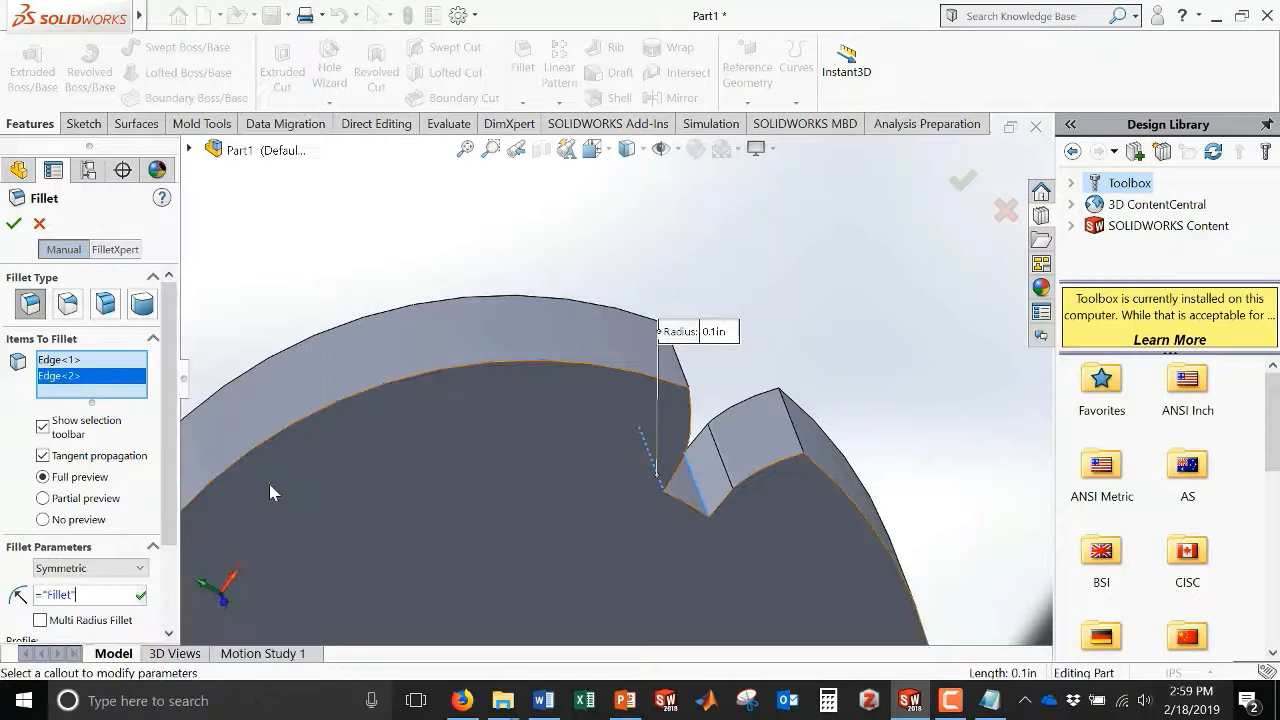
pyautogui.click(142, 596)
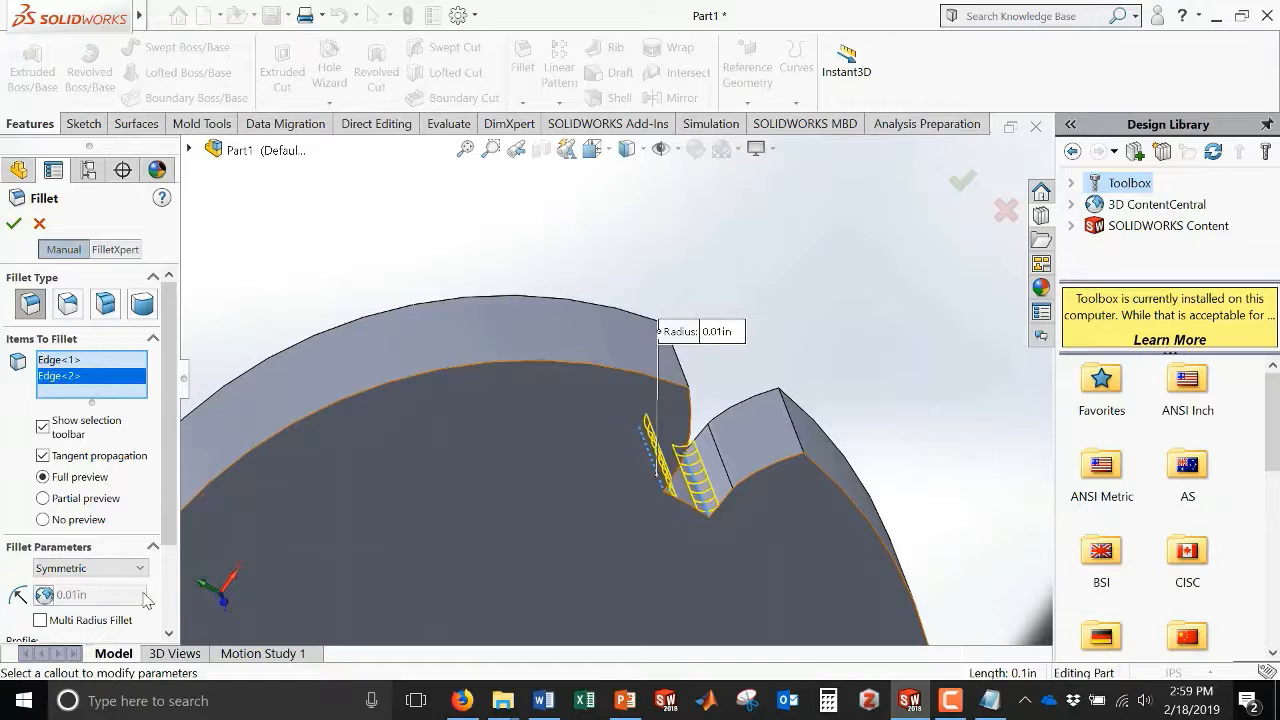
pyautogui.click(14, 224)
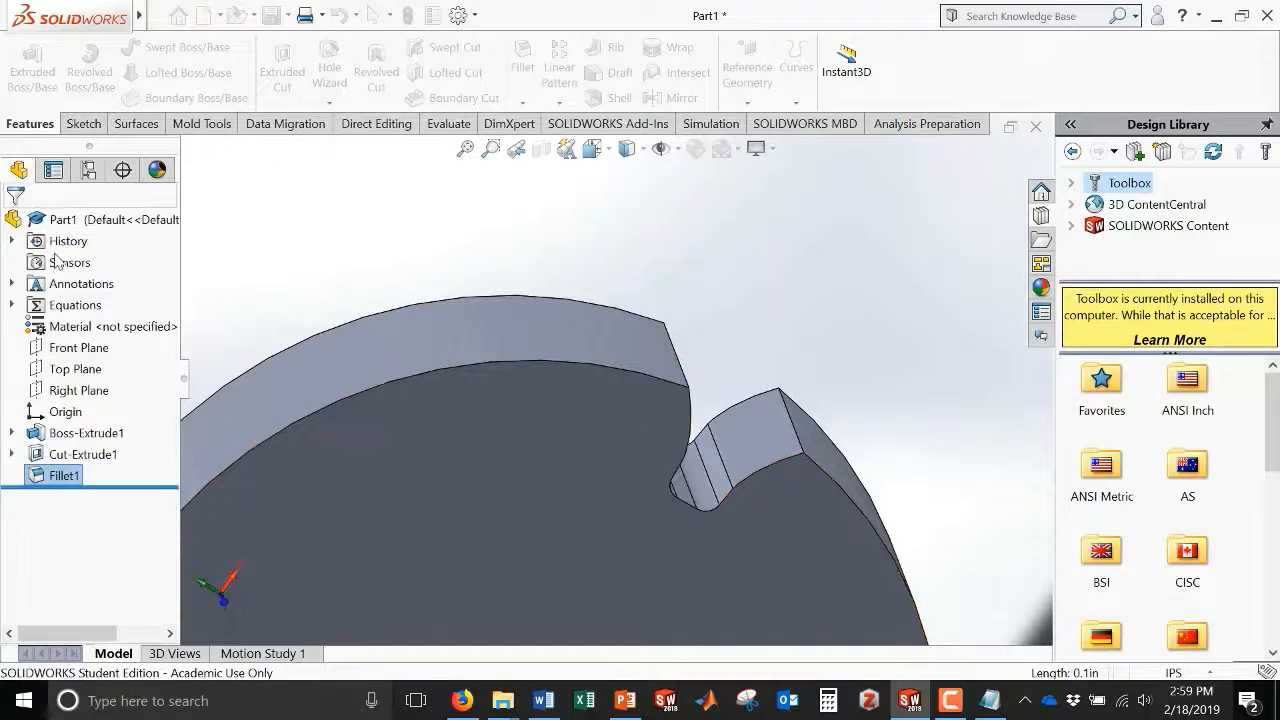
# - Set up a circular pattern of Cut-Extrude1 and Fillet1 around the disc's outer cylindrical face
pyautogui.moveTo(521, 274); pyautogui.dragTo(447, 281, button='middle')
pyautogui.click(389, 267)
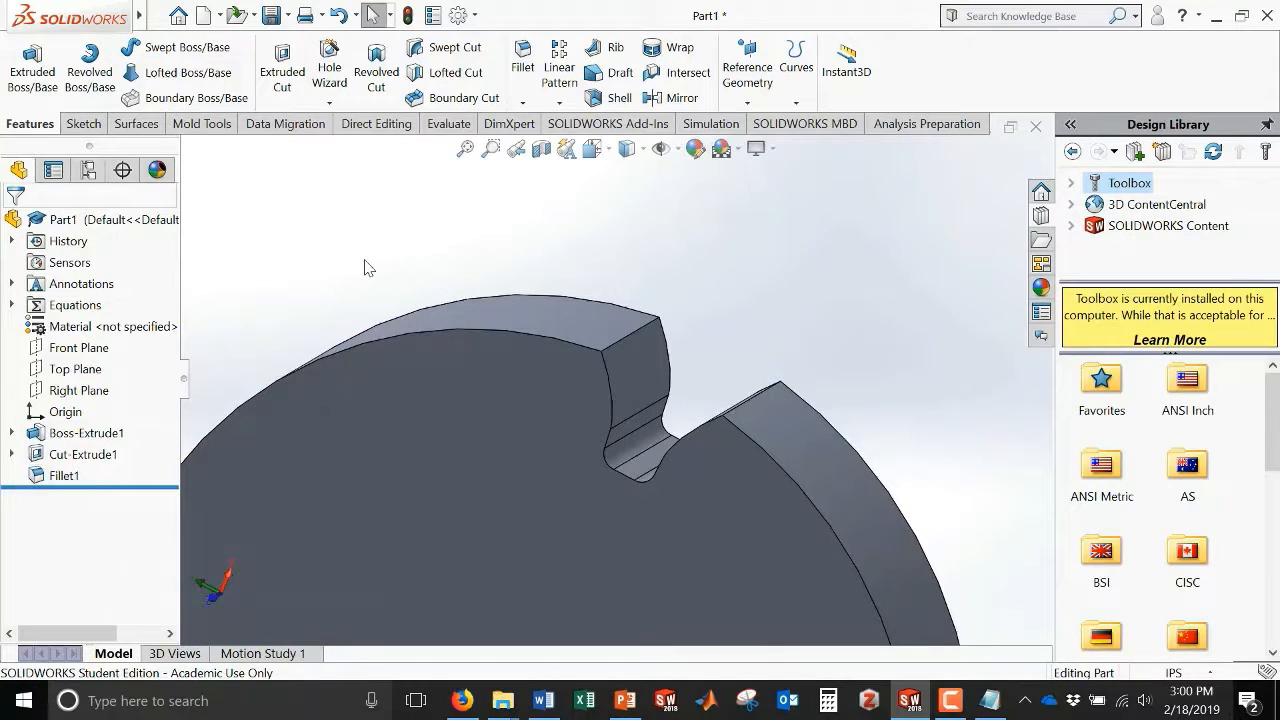
pyautogui.click(68, 456)
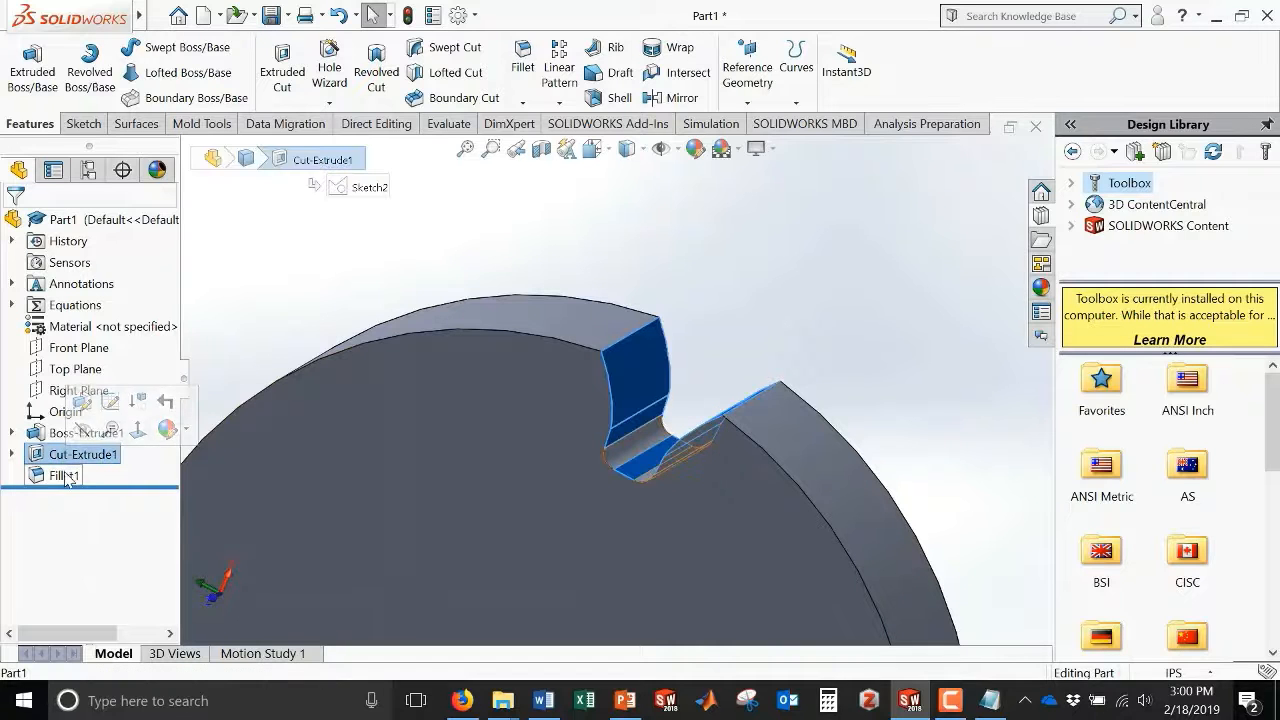
pyautogui.keyDown('ctrl'); pyautogui.click(64, 475); pyautogui.keyUp('ctrl')
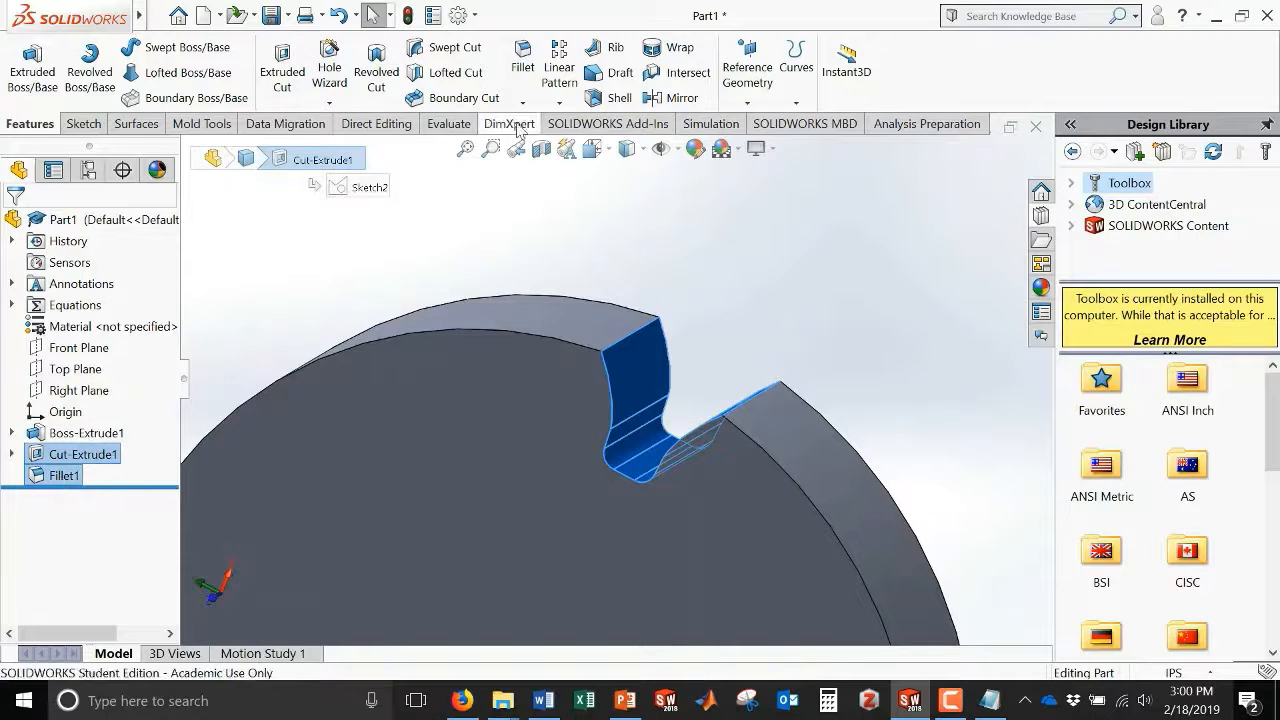
pyautogui.click(559, 103)
pyautogui.click(588, 152)
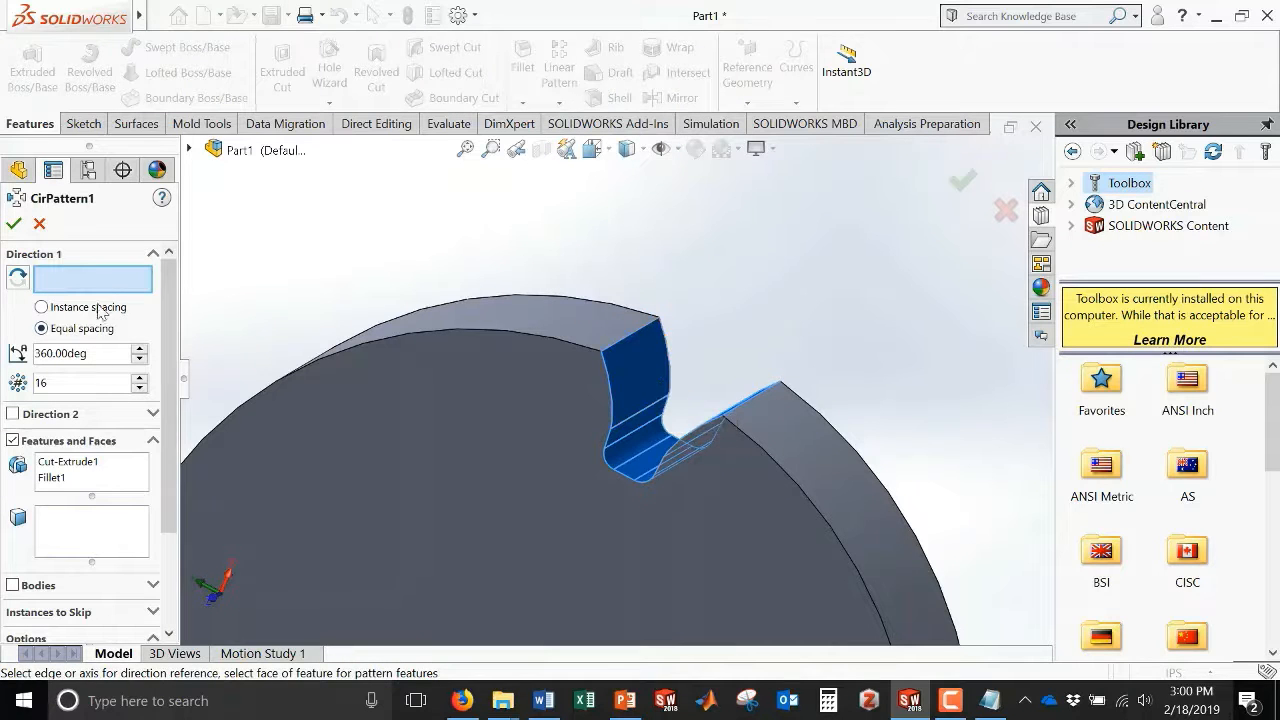
pyautogui.click(563, 331)
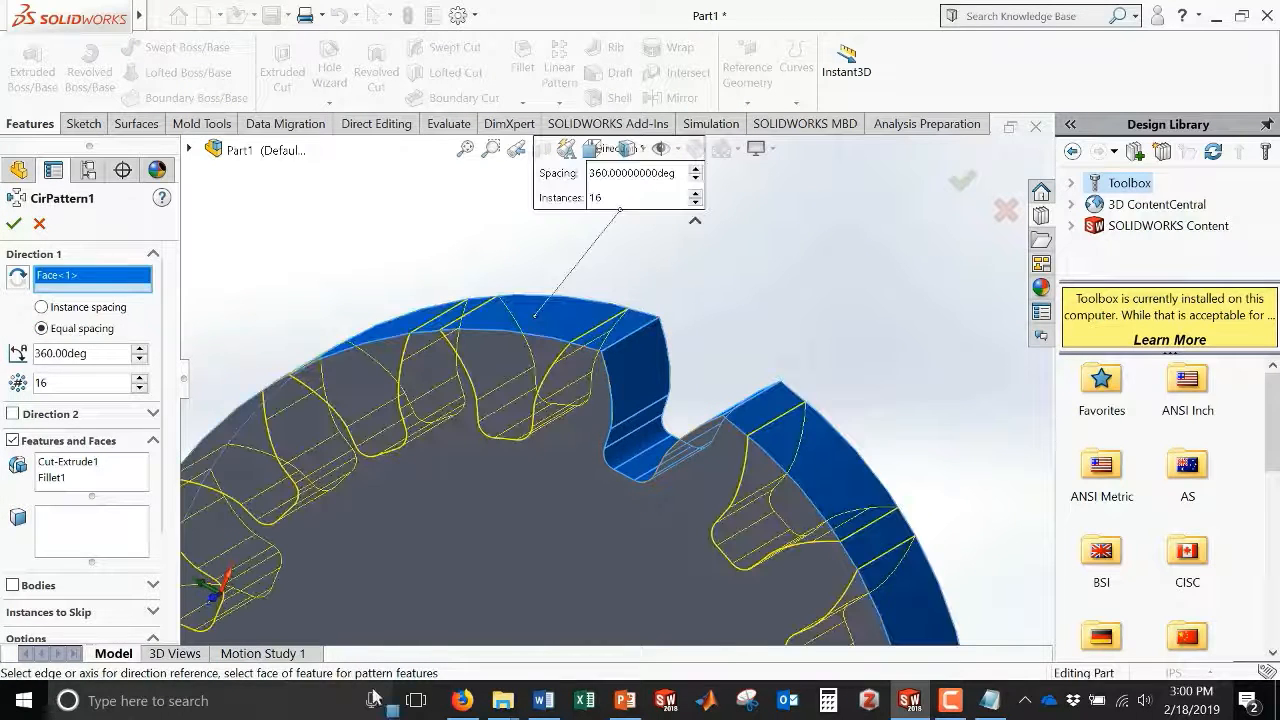
# - Link the circular pattern's instance count to the global variable "NumTeeth" and create the pattern
pyautogui.doubleClick(88, 384)
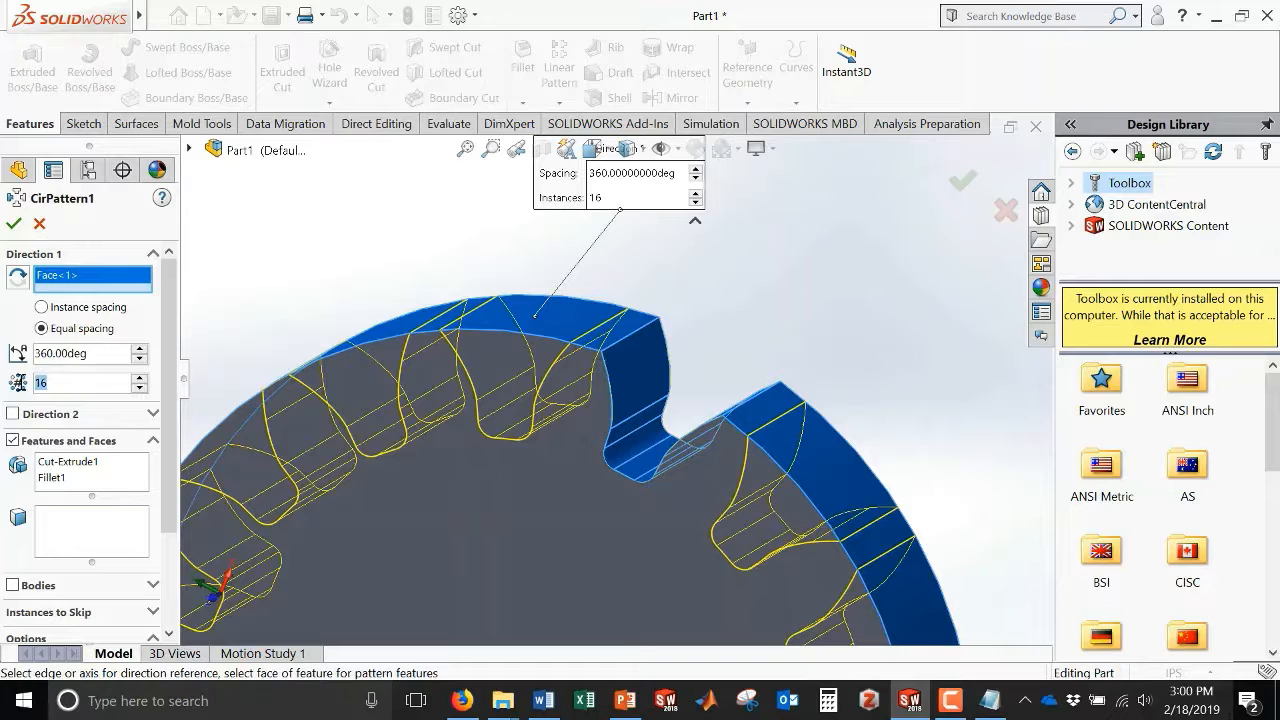
pyautogui.write('=')
pyautogui.moveTo(70, 408)
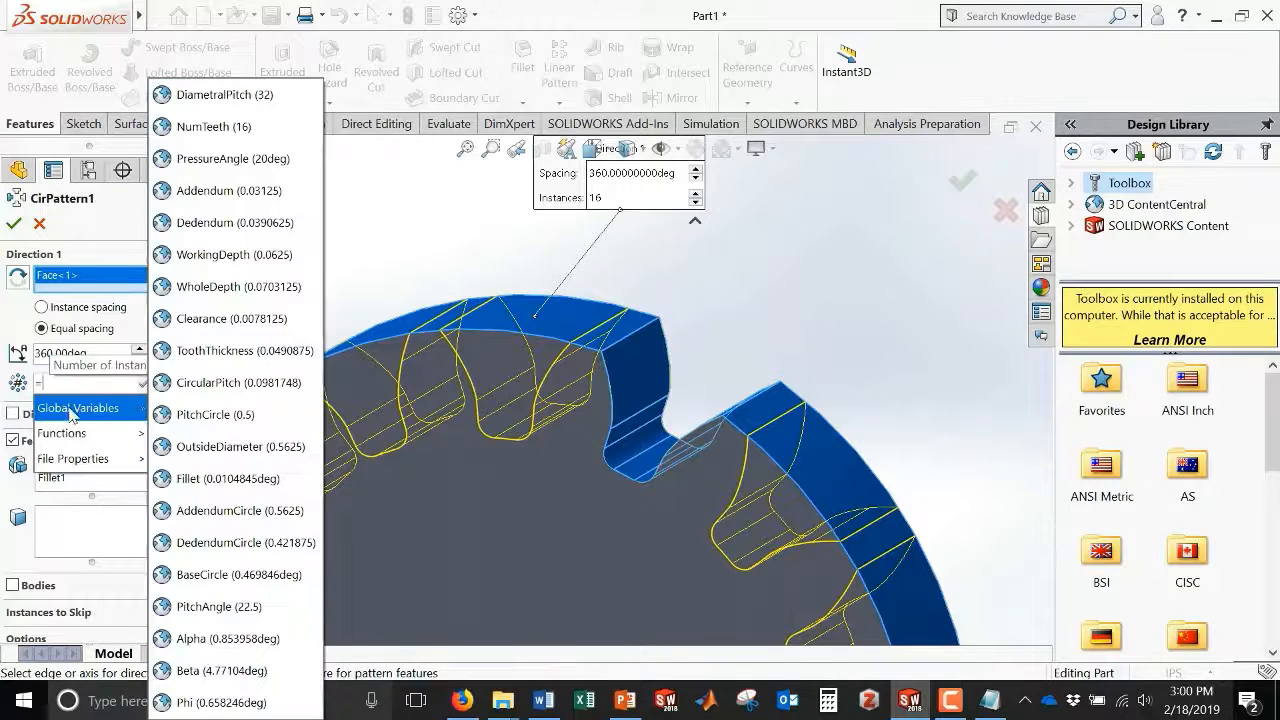
pyautogui.click(200, 128)
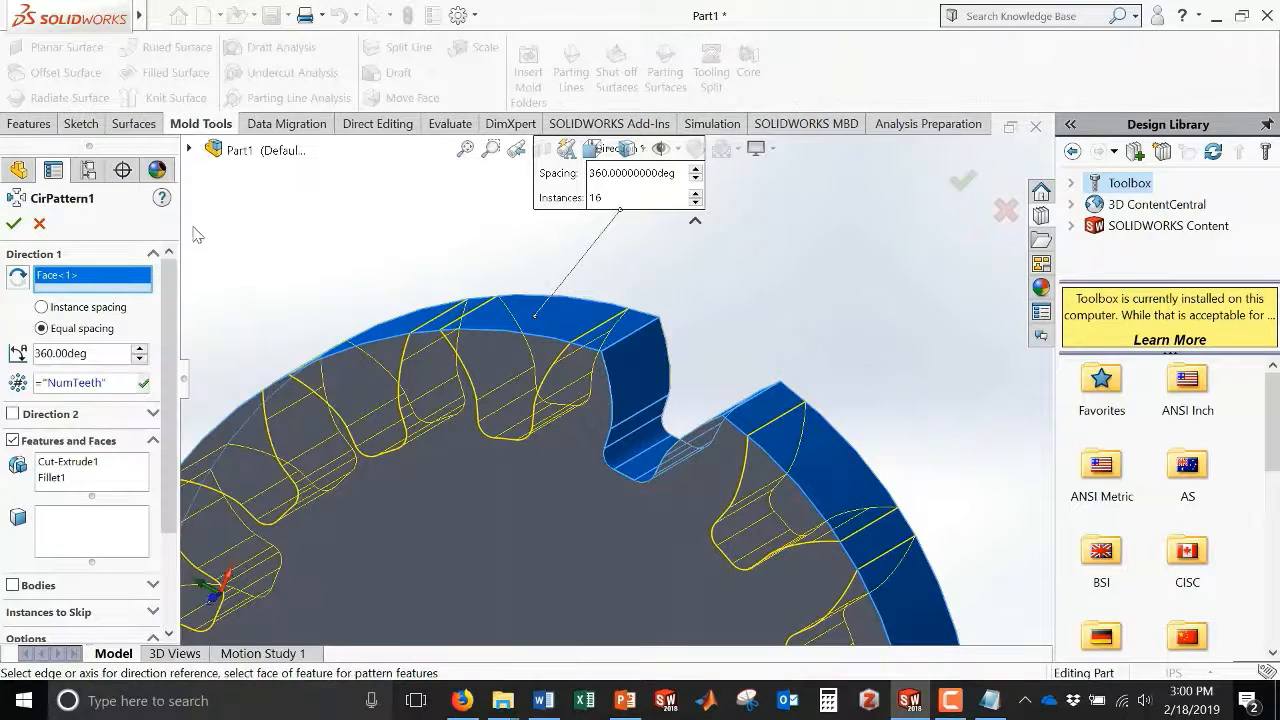
pyautogui.click(144, 384)
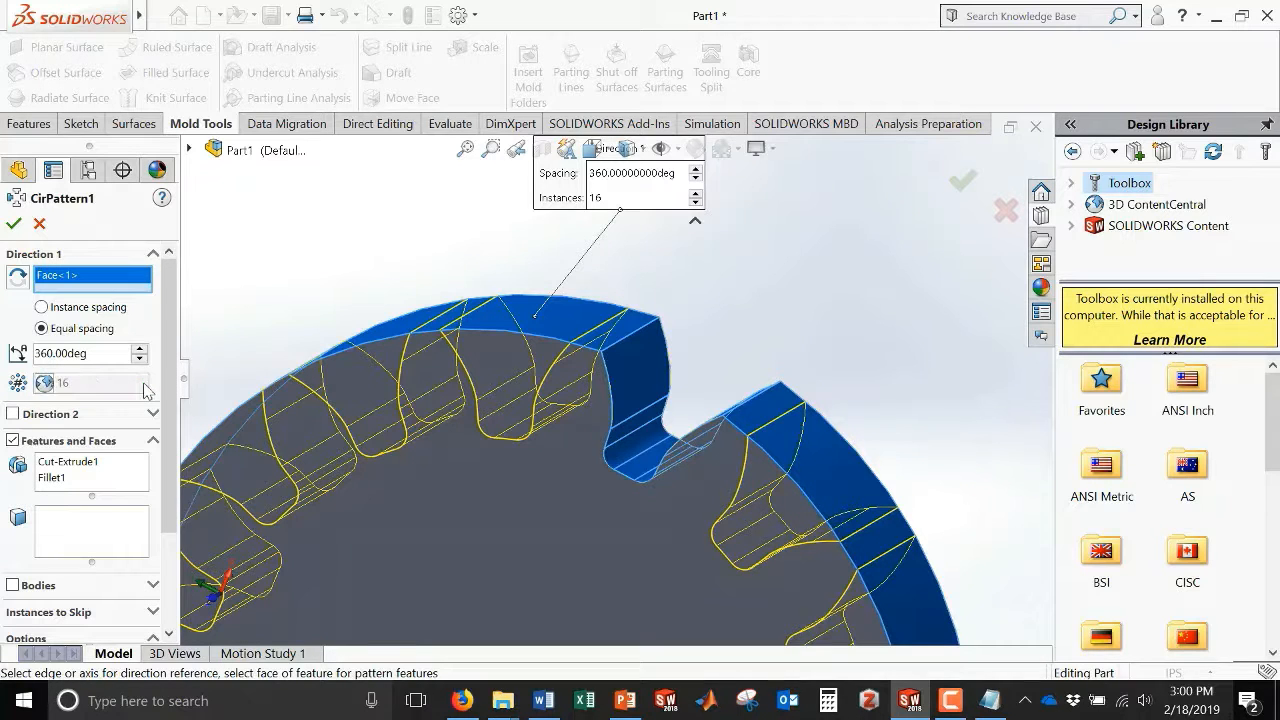
pyautogui.click(15, 224)
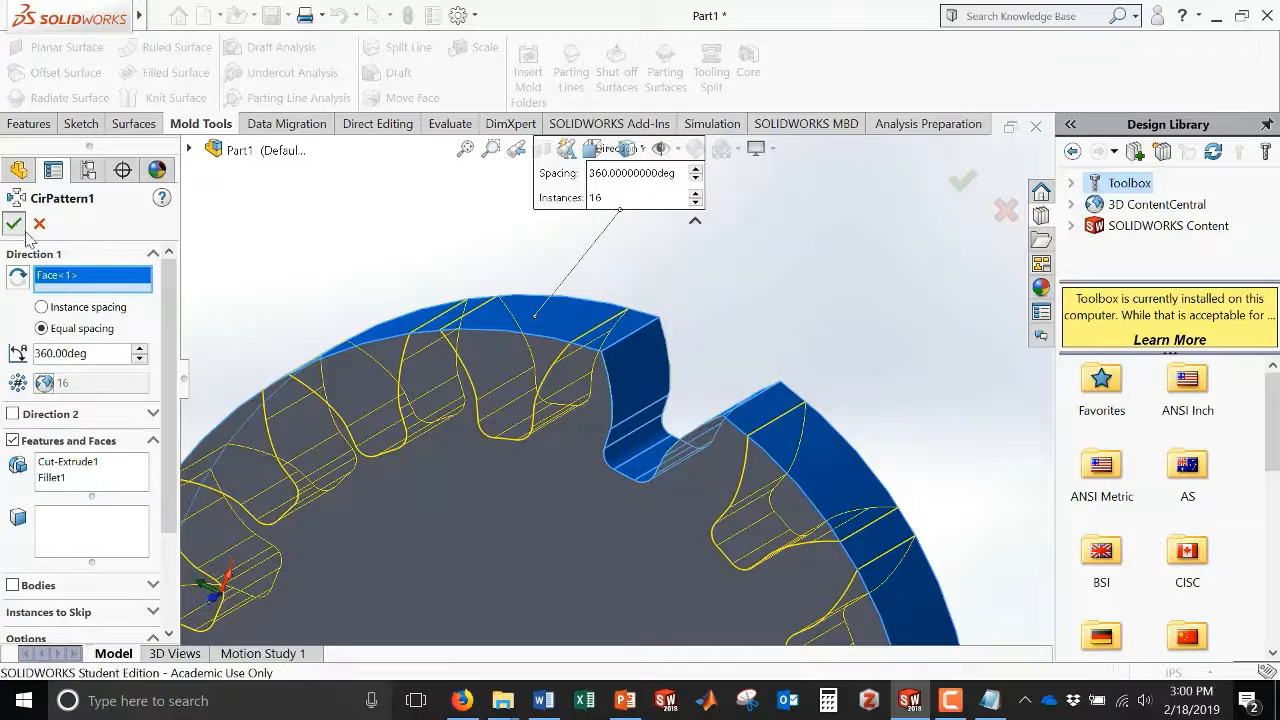
# - Examine the patterned gear teeth and browse the Toolbox standards in the Design Library, including the ANSI Inch folder
pyautogui.scroll(5, 445, 462)
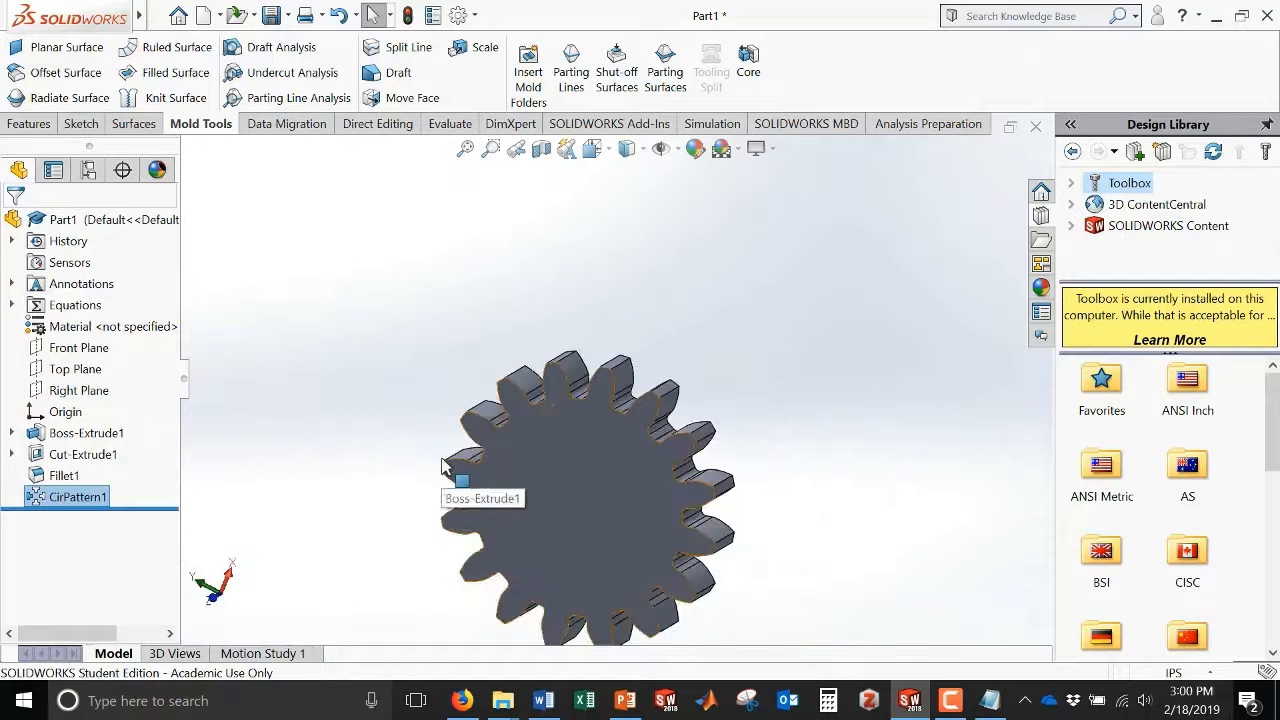
pyautogui.moveTo(838, 477); pyautogui.dragTo(716, 403, button='middle')
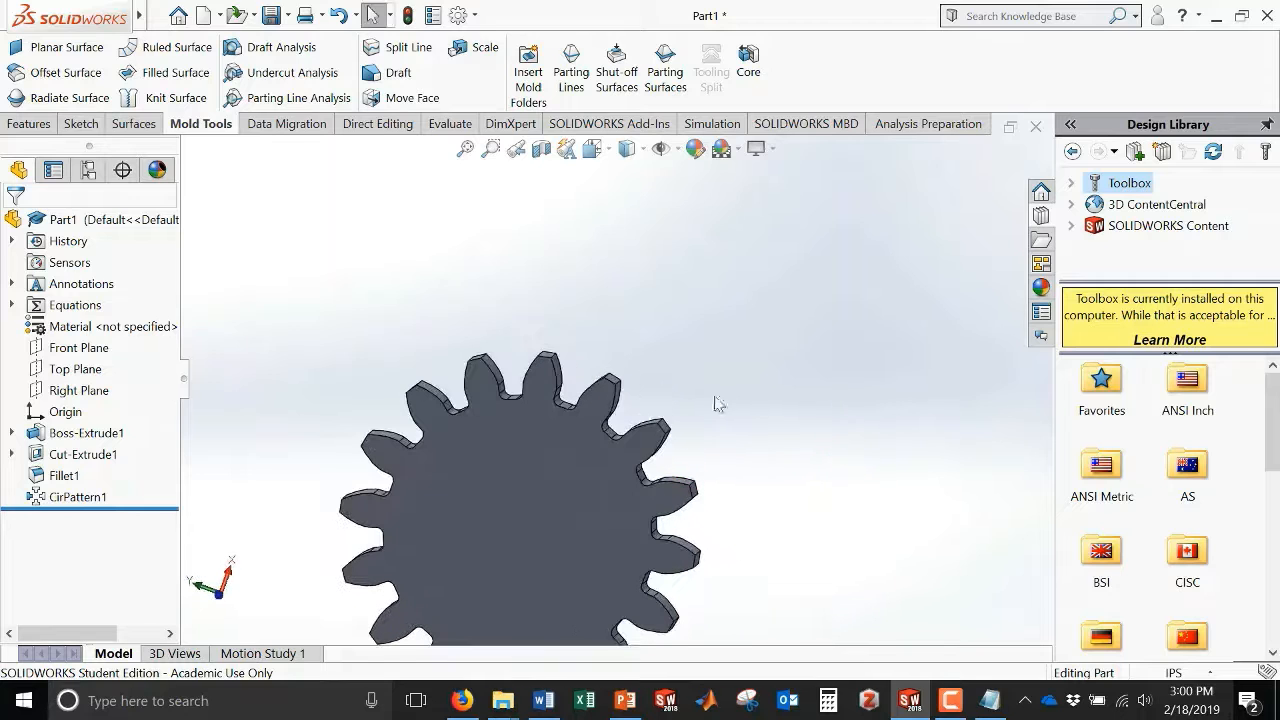
pyautogui.scroll(-3, 573, 378)
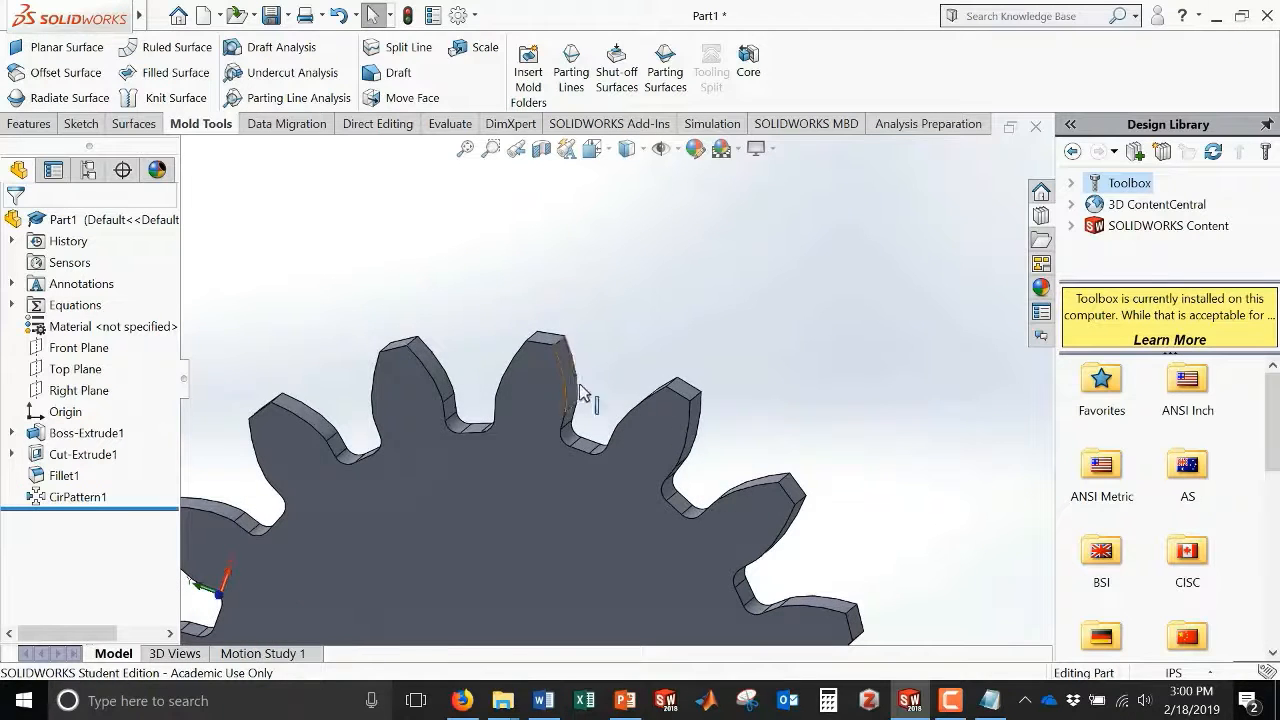
pyautogui.scroll(3, 636, 455)
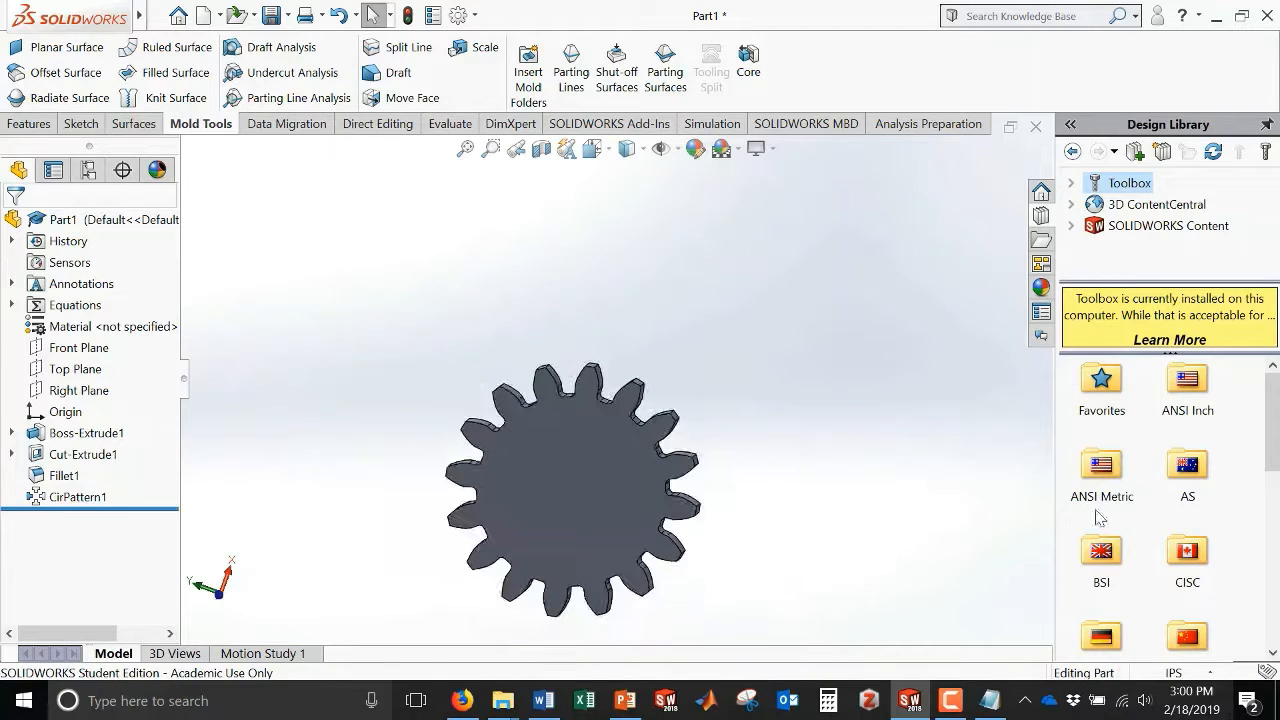
pyautogui.doubleClick(1186, 384)
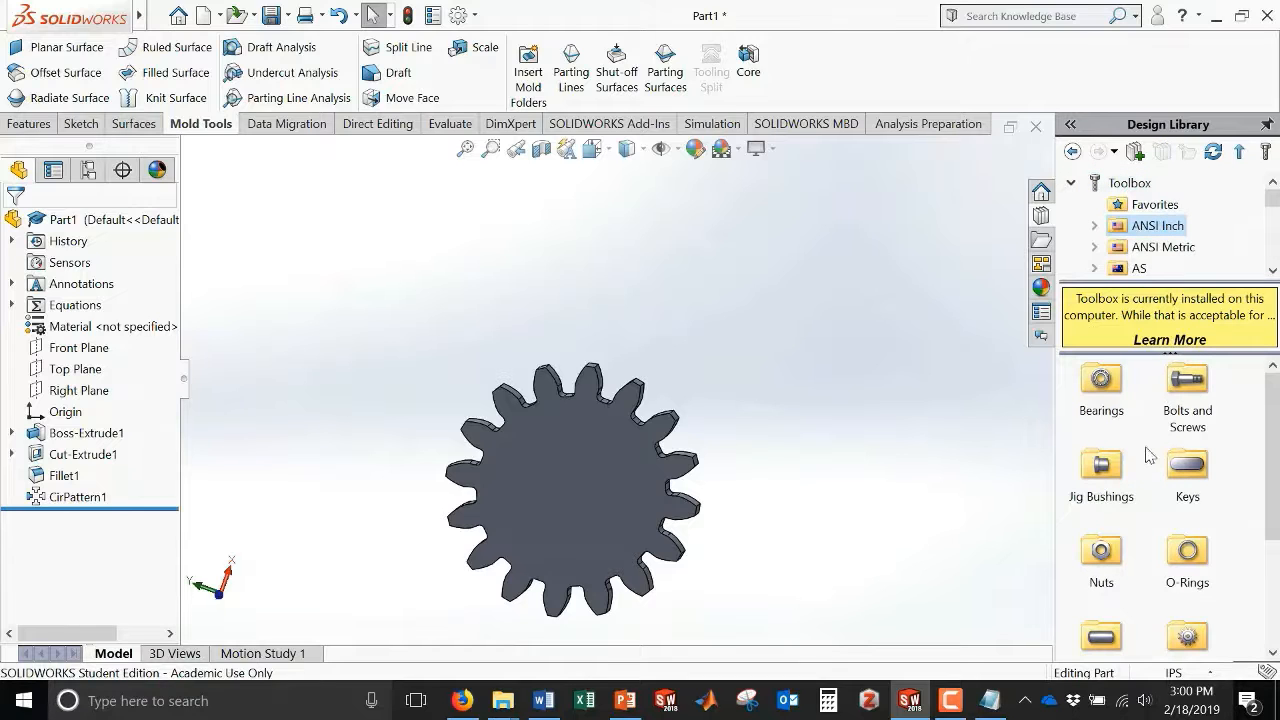
pyautogui.moveTo(1273, 470); pyautogui.dragTo(1274, 430)
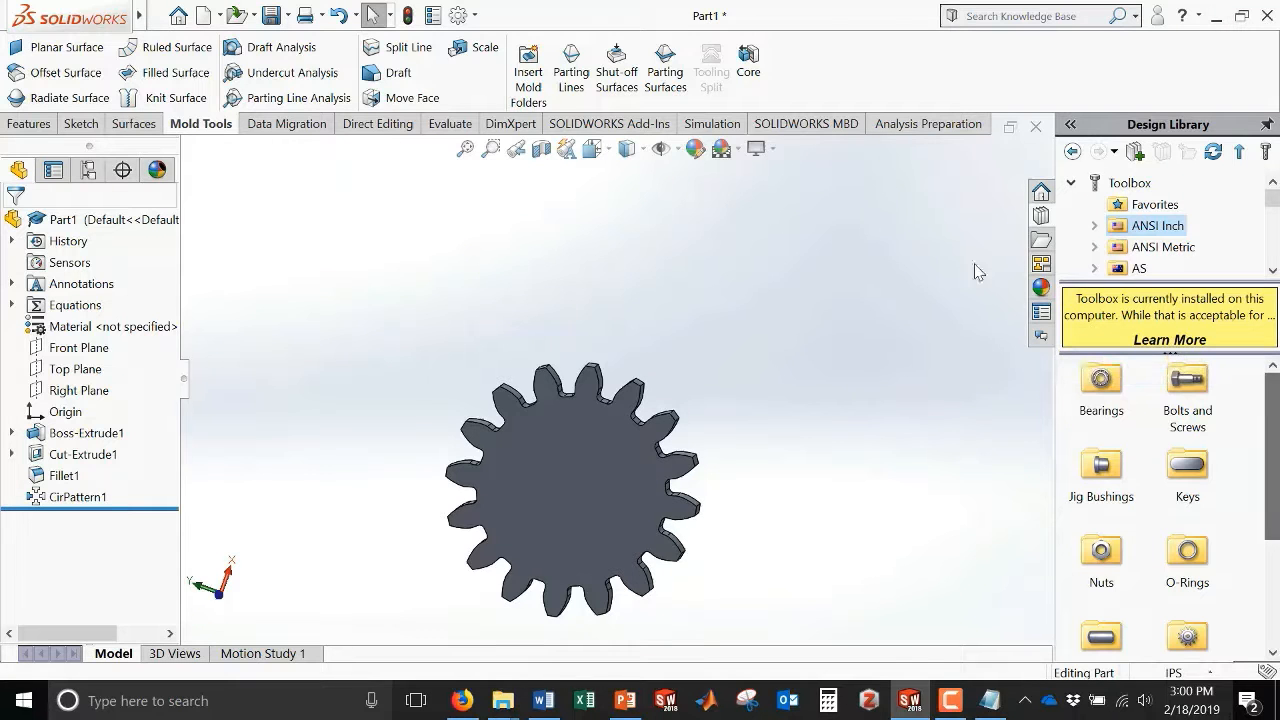
pyautogui.click(1071, 183)
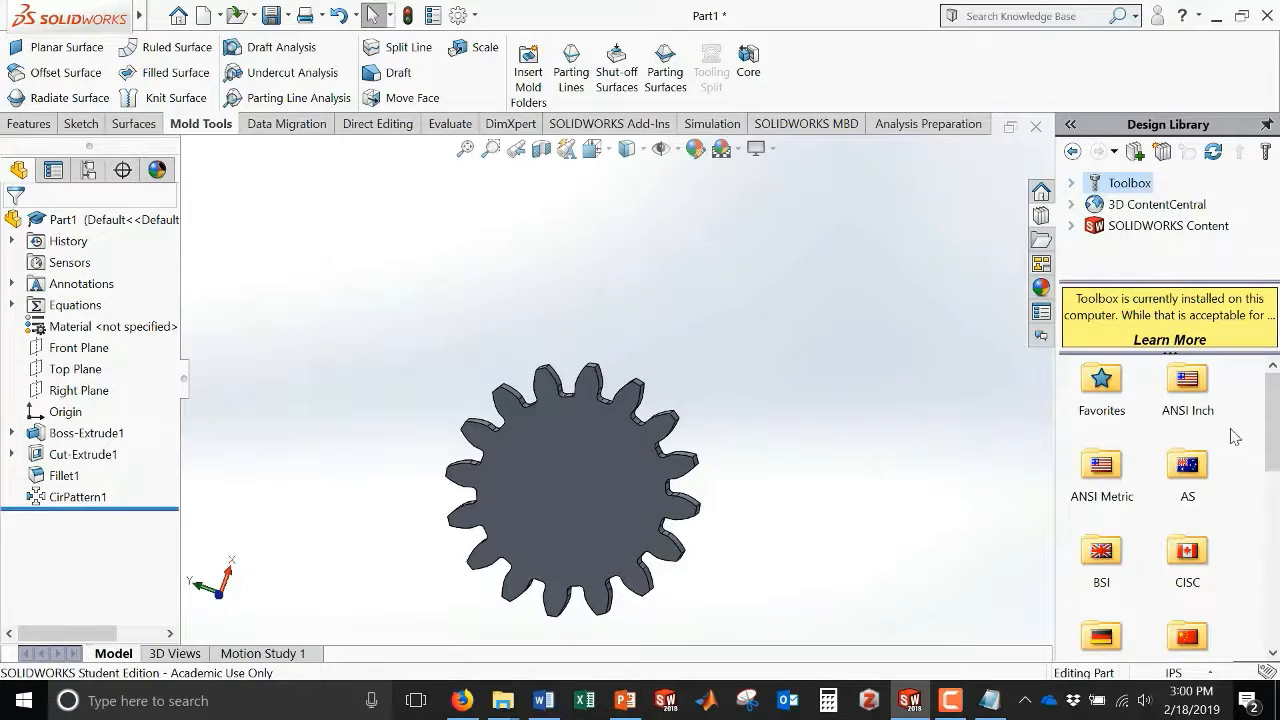
pyautogui.scroll(-10, 1245, 600)
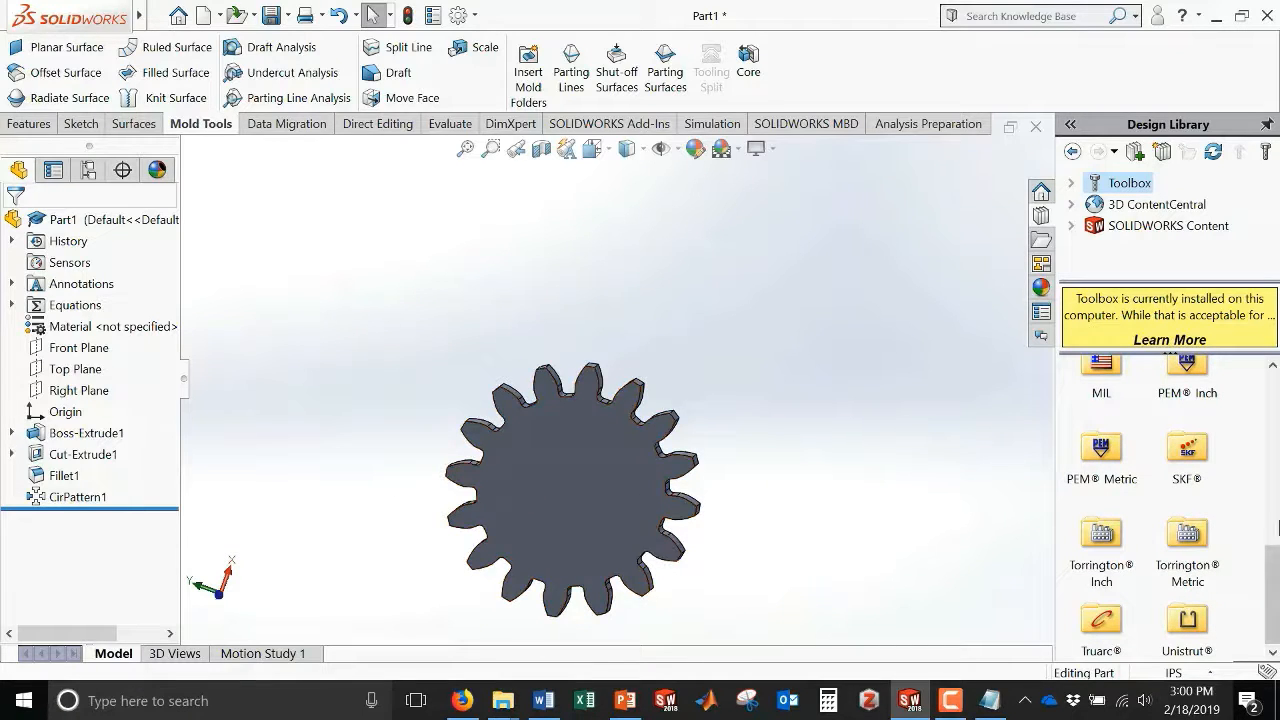
# - Examine the finished gear's patterned teeth and tooth profile from several angles
pyautogui.moveTo(1275, 580); pyautogui.dragTo(1274, 410)
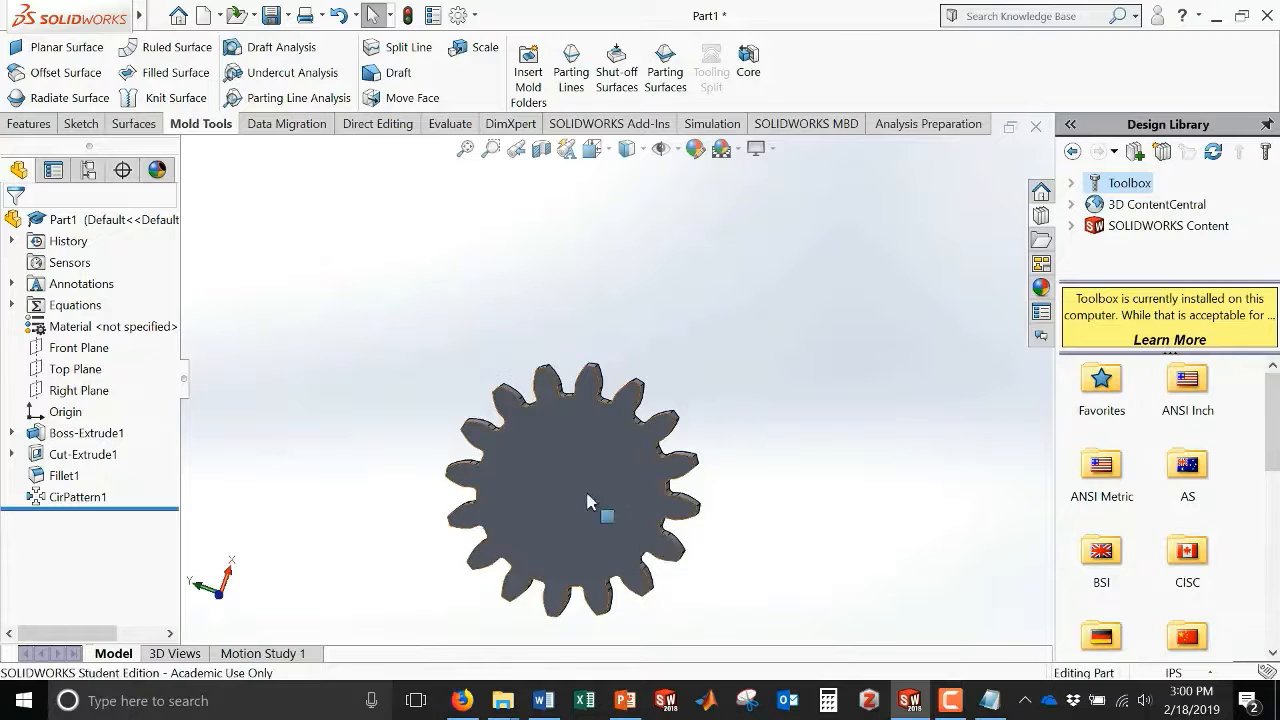
pyautogui.click(950, 700)
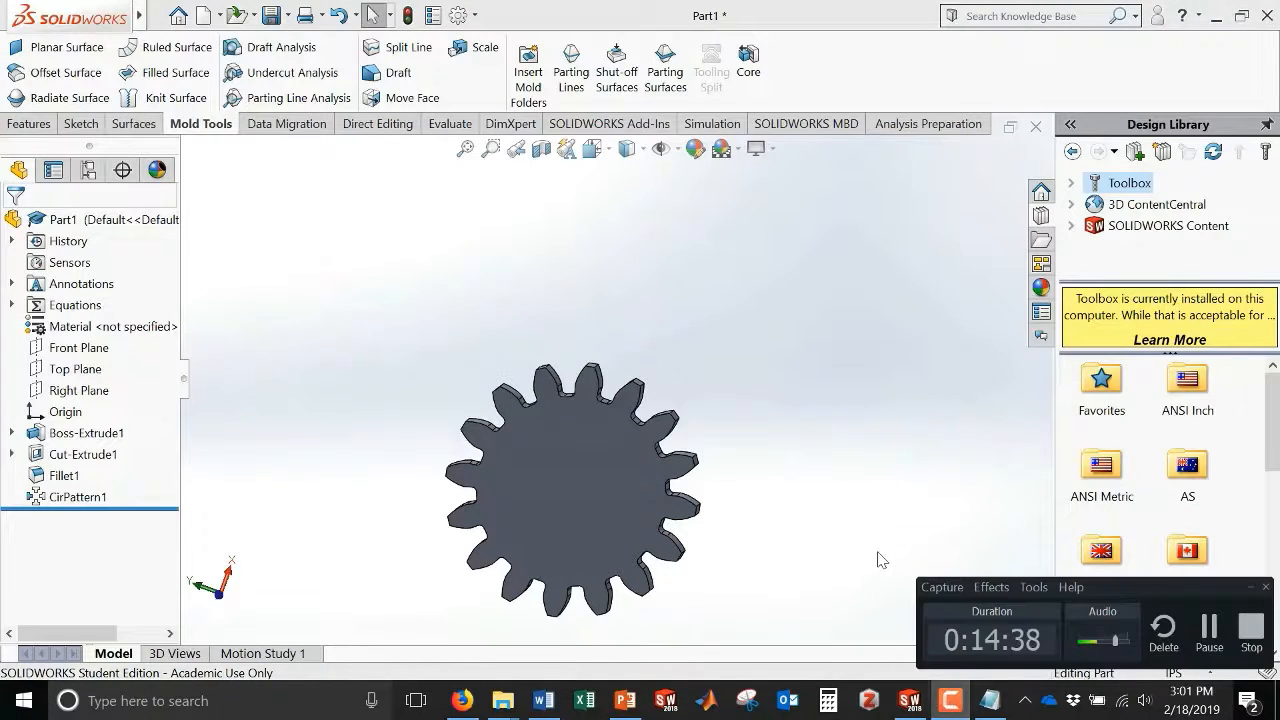
pyautogui.click(1209, 627)
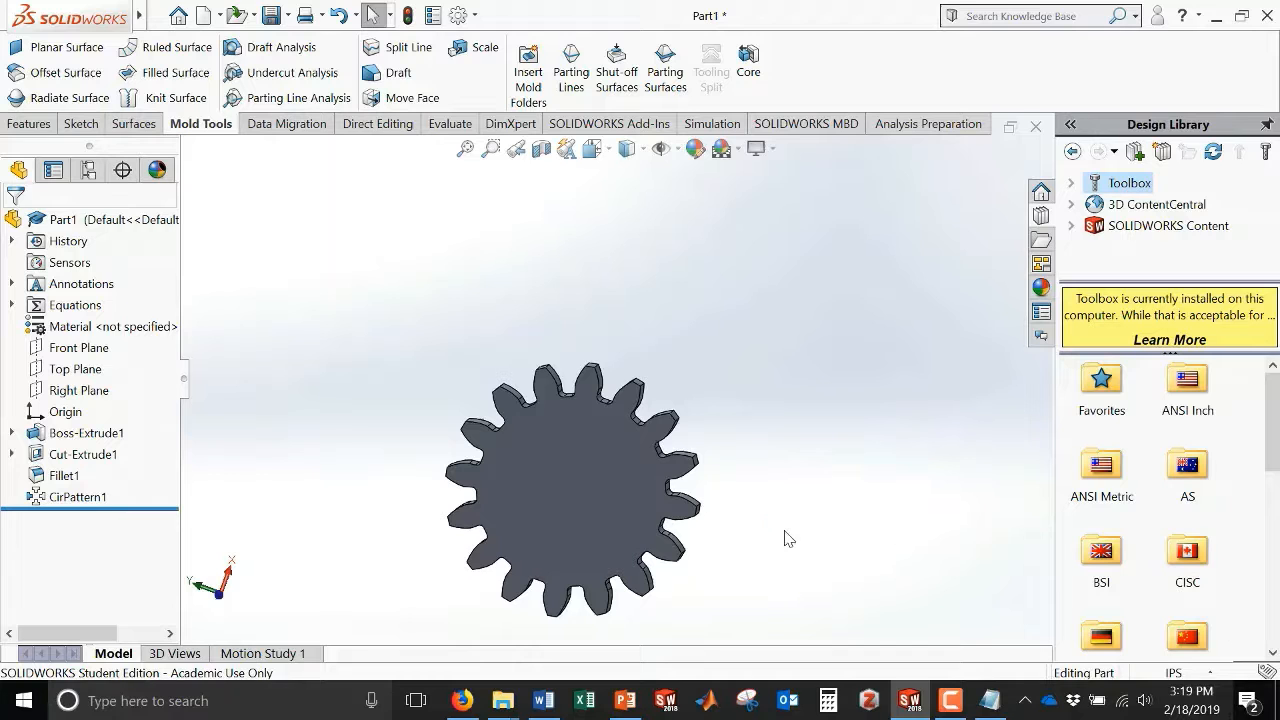
pyautogui.moveTo(789, 539); pyautogui.dragTo(813, 505, button='middle')
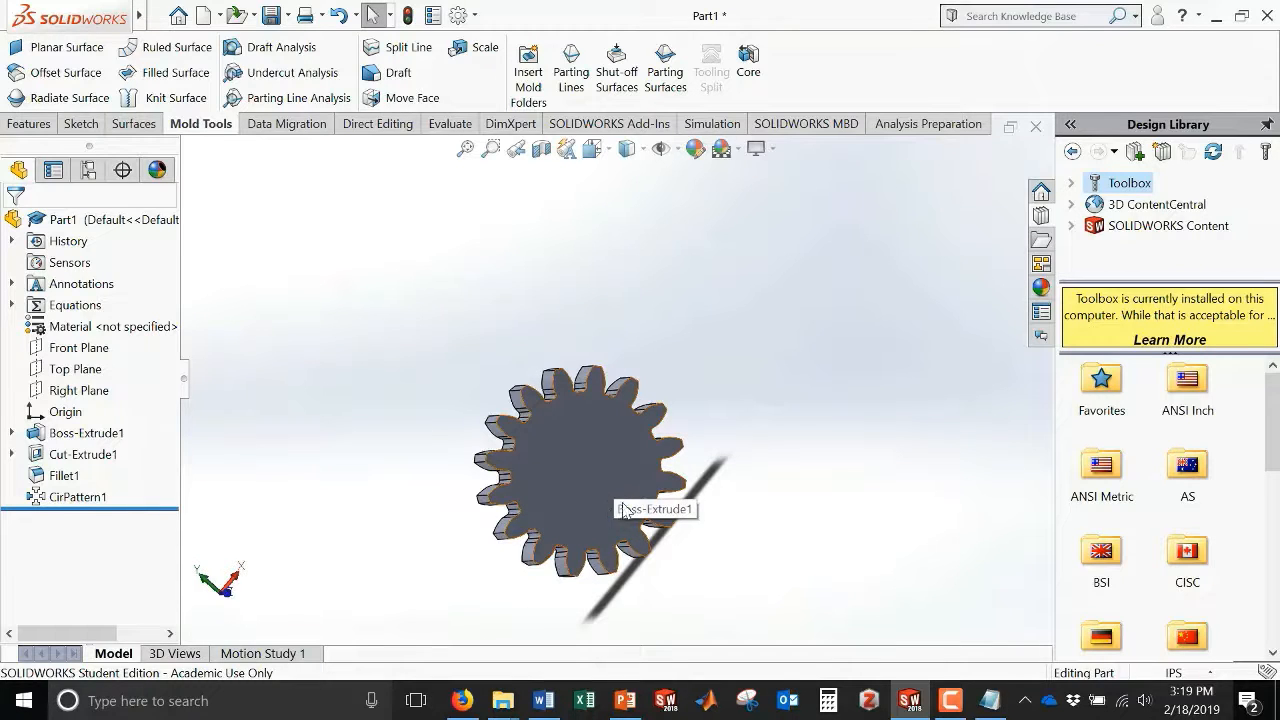
pyautogui.moveTo(720, 486); pyautogui.dragTo(745, 444, button='middle')
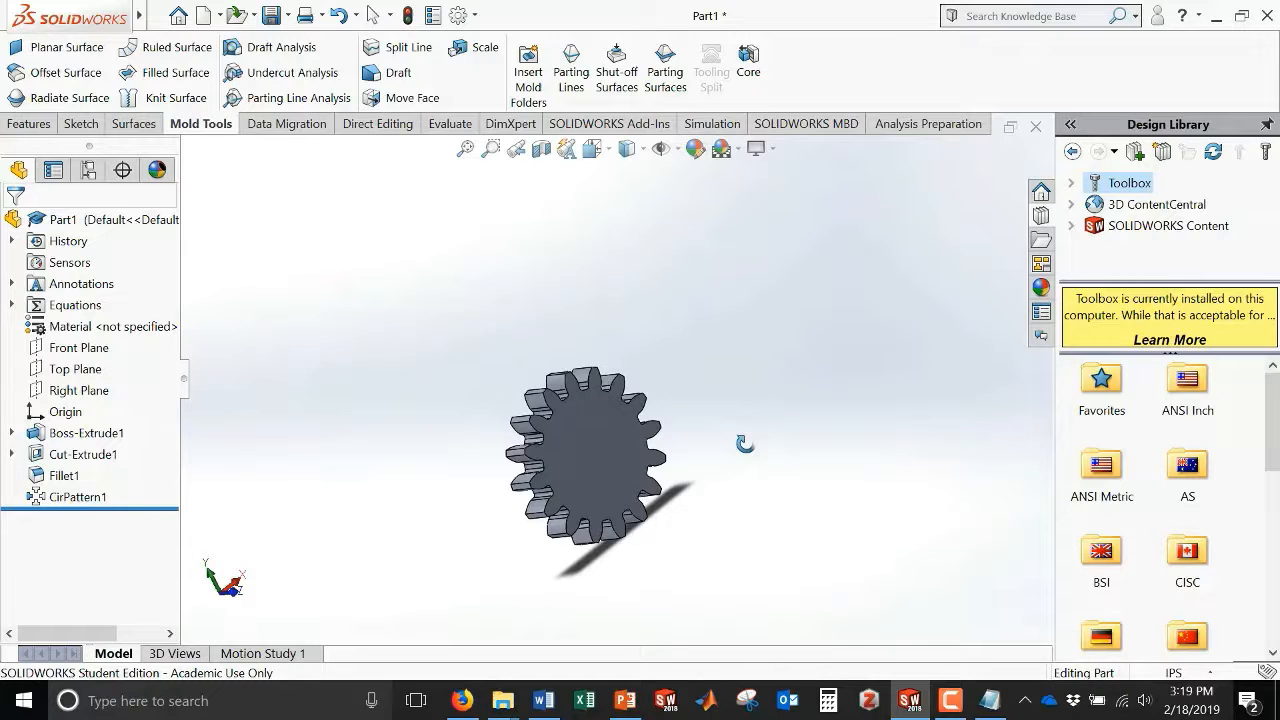
pyautogui.moveTo(745, 443); pyautogui.dragTo(745, 443, button='middle')
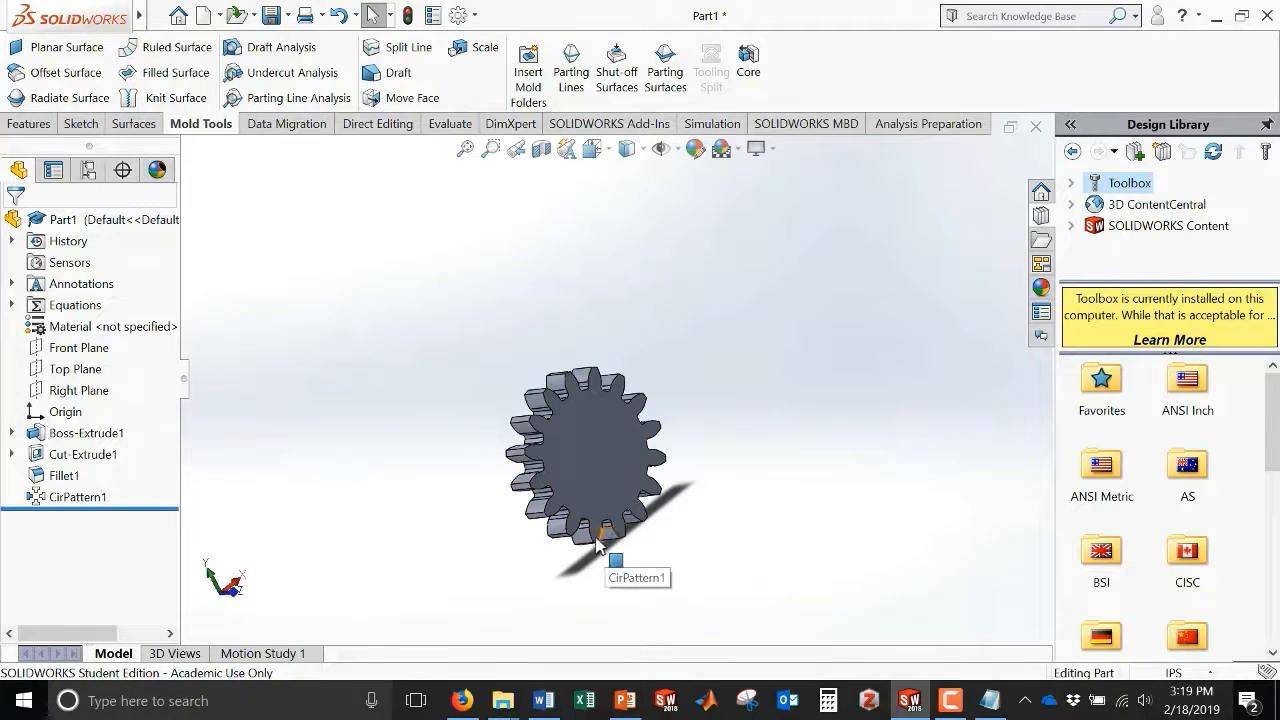
pyautogui.click(950, 700)
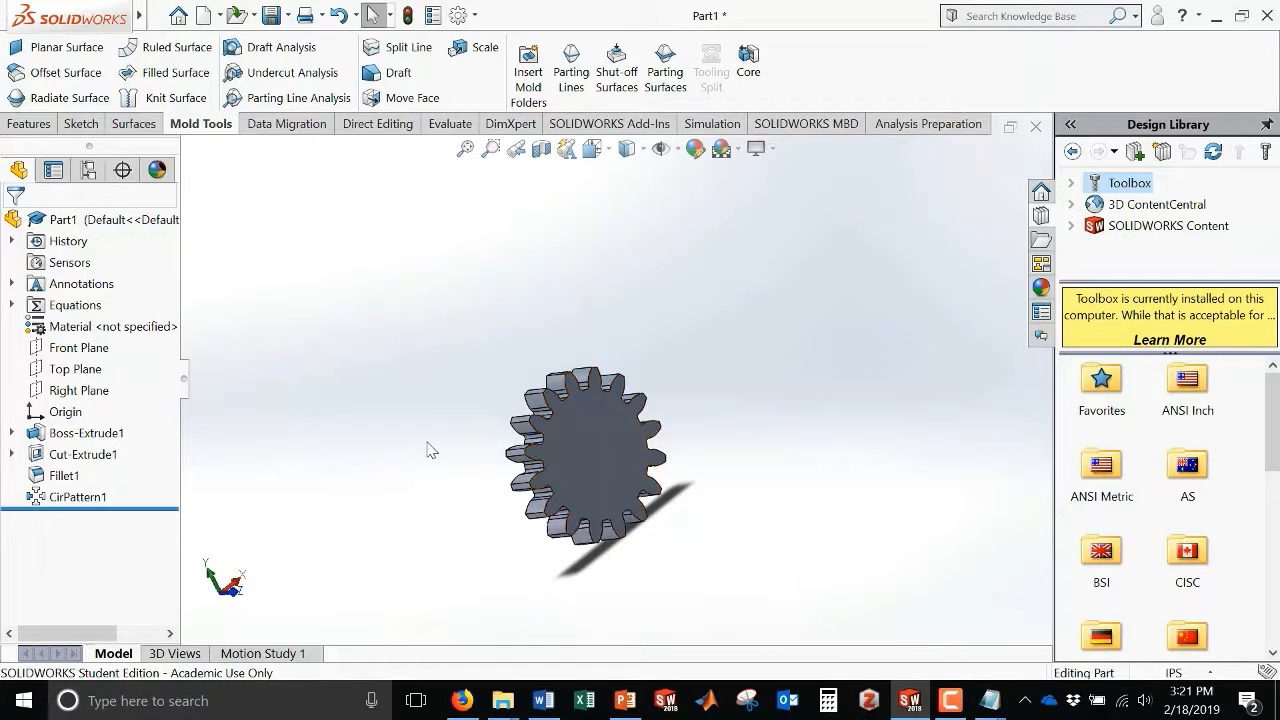
pyautogui.moveTo(427, 450); pyautogui.dragTo(686, 433, button='middle')
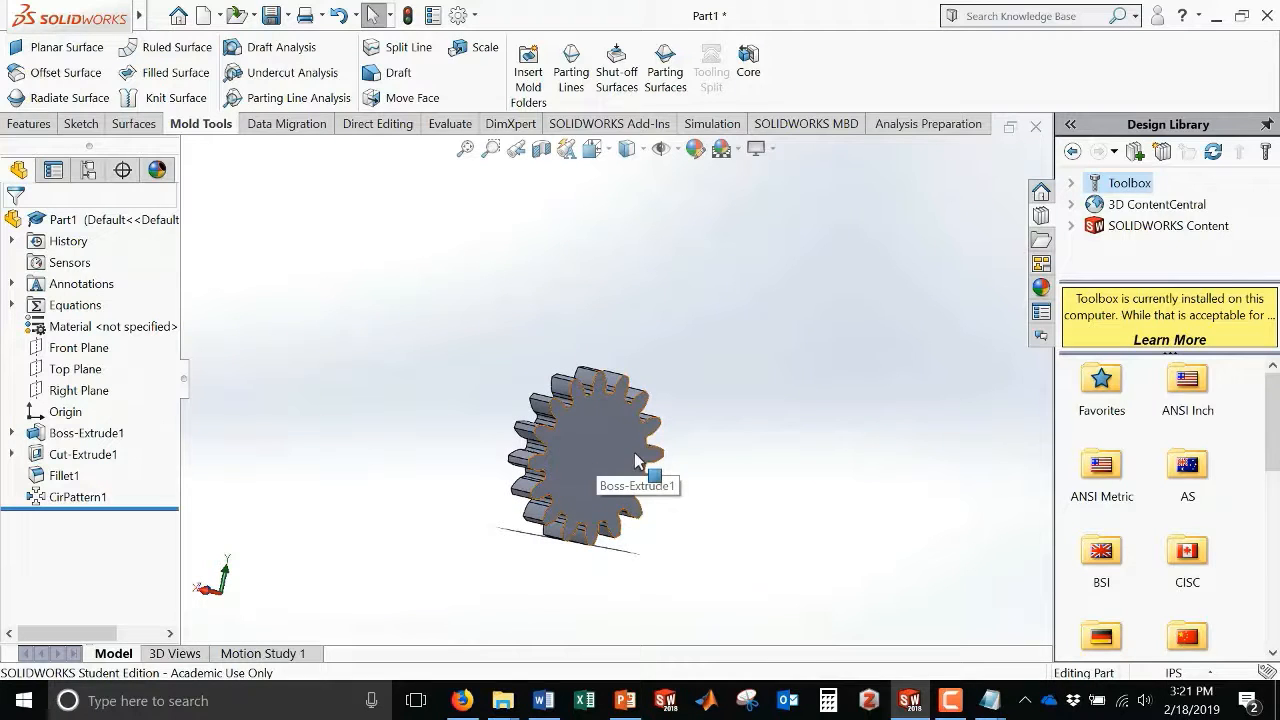
pyautogui.moveTo(707, 501); pyautogui.dragTo(663, 462, button='middle')
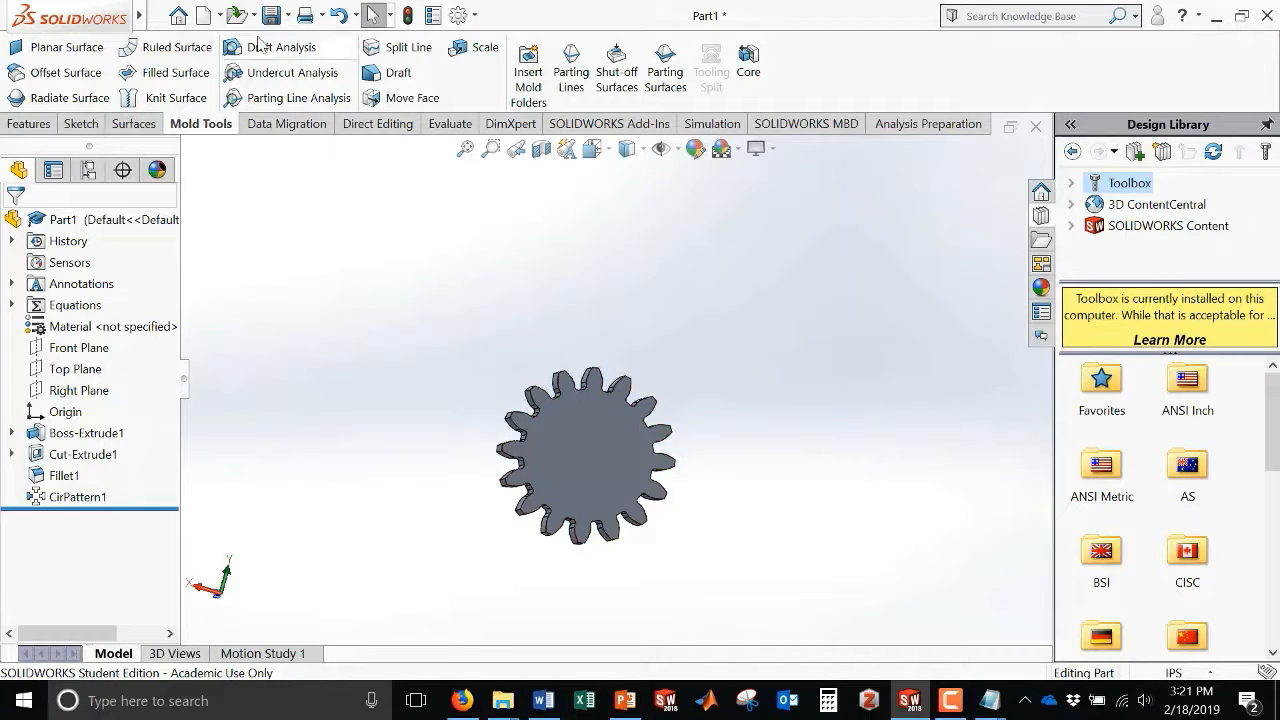
pyautogui.click(950, 700)
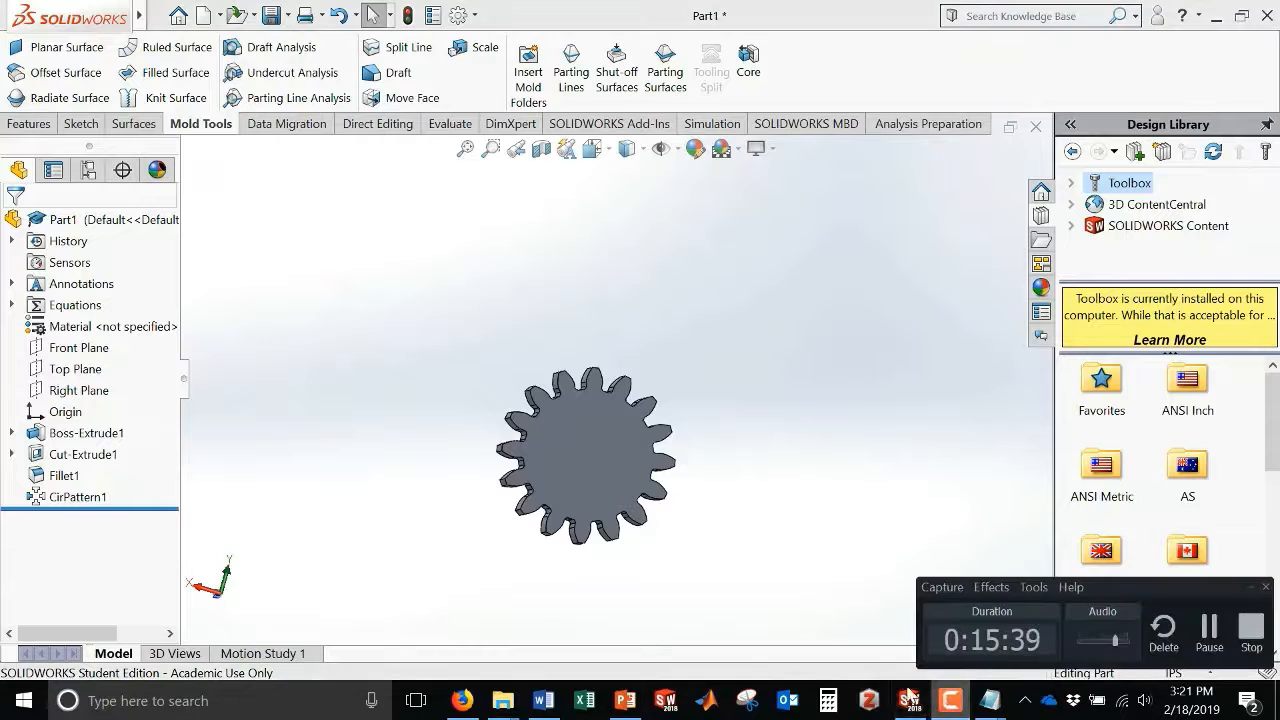
pyautogui.click(1218, 645)
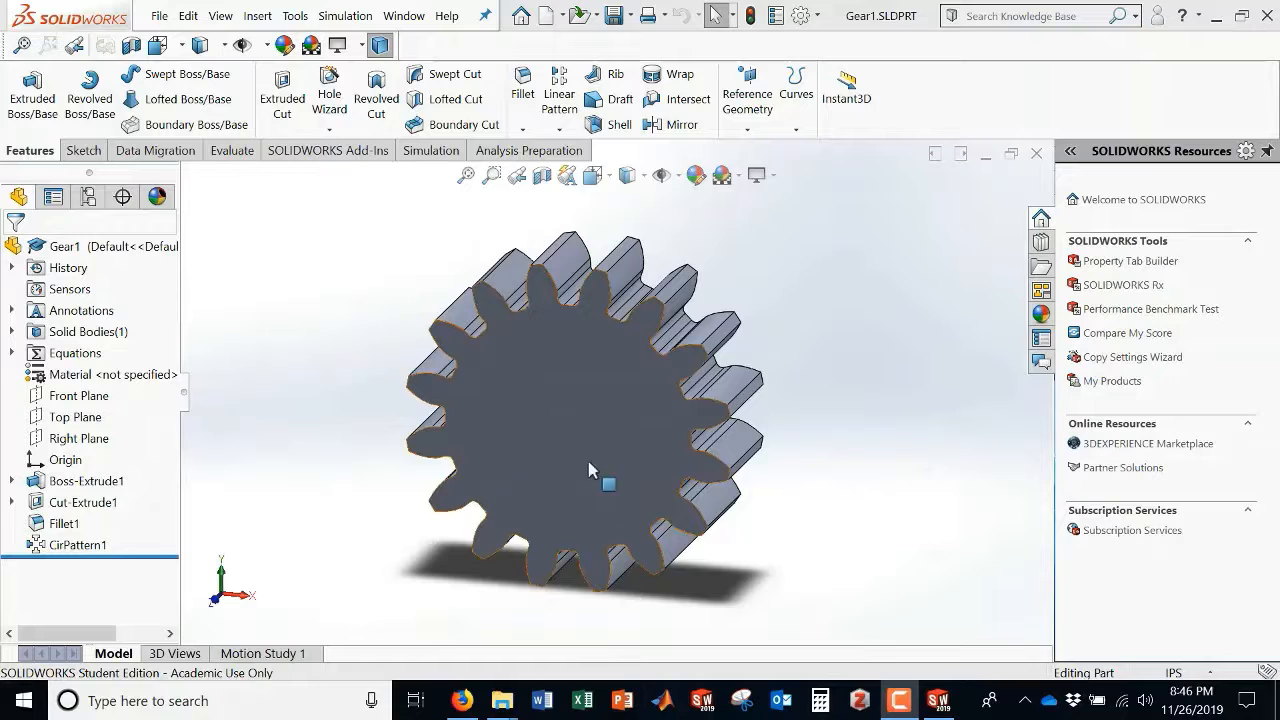
# - Open Sketch2 of Cut-Extrude1 in Gear1, examine the tooth gap's radial lines and involute curves, and exit the sketch
pyautogui.click(12, 502)
pyautogui.click(58, 526)
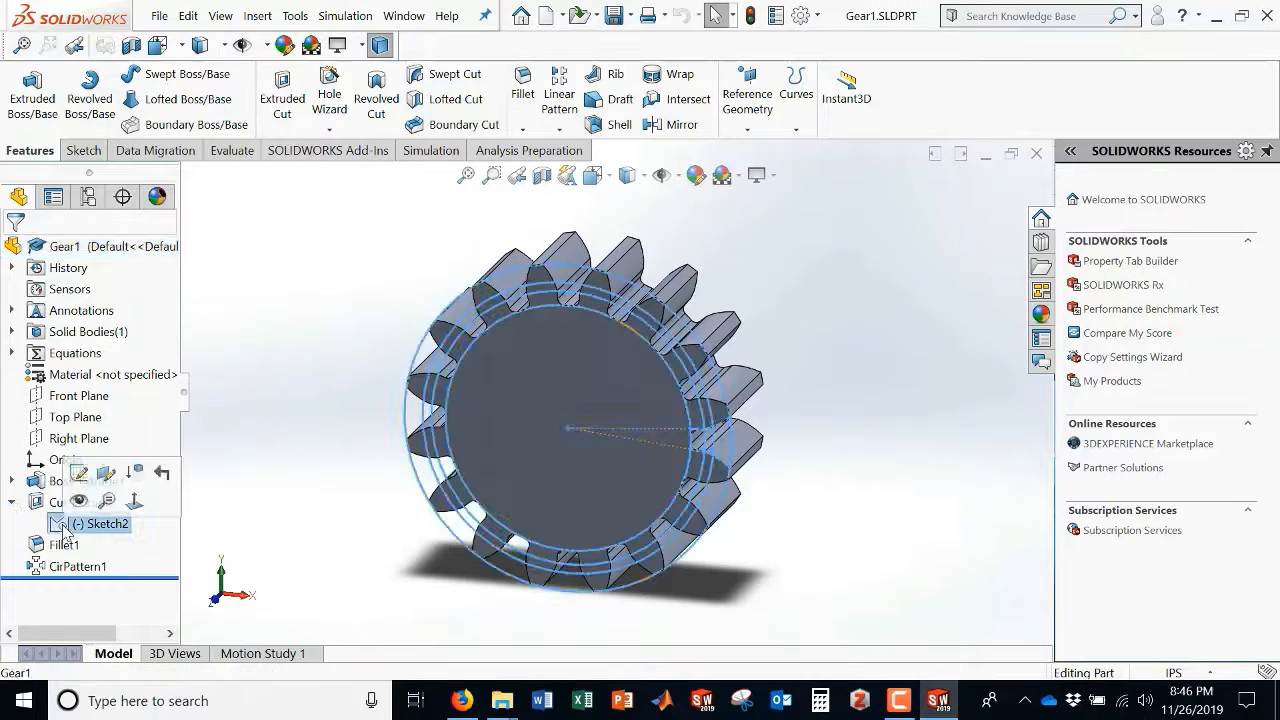
pyautogui.click(78, 476)
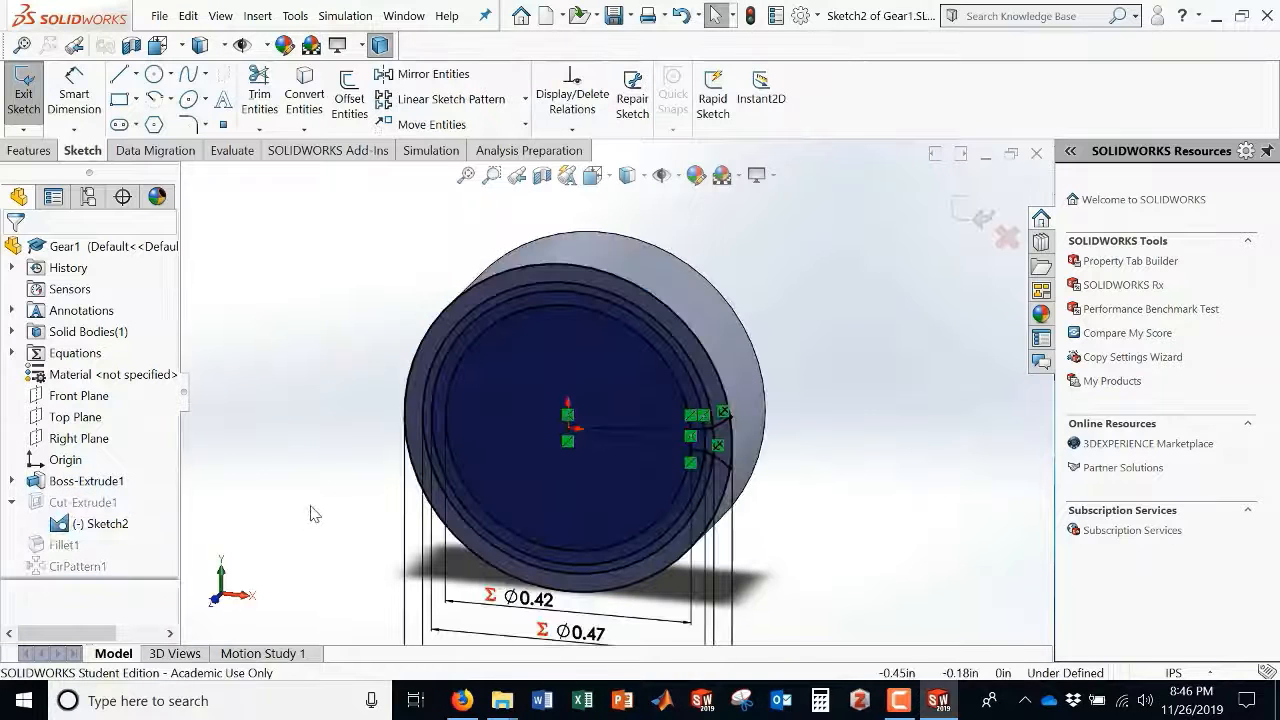
pyautogui.scroll(-10, 596, 443)
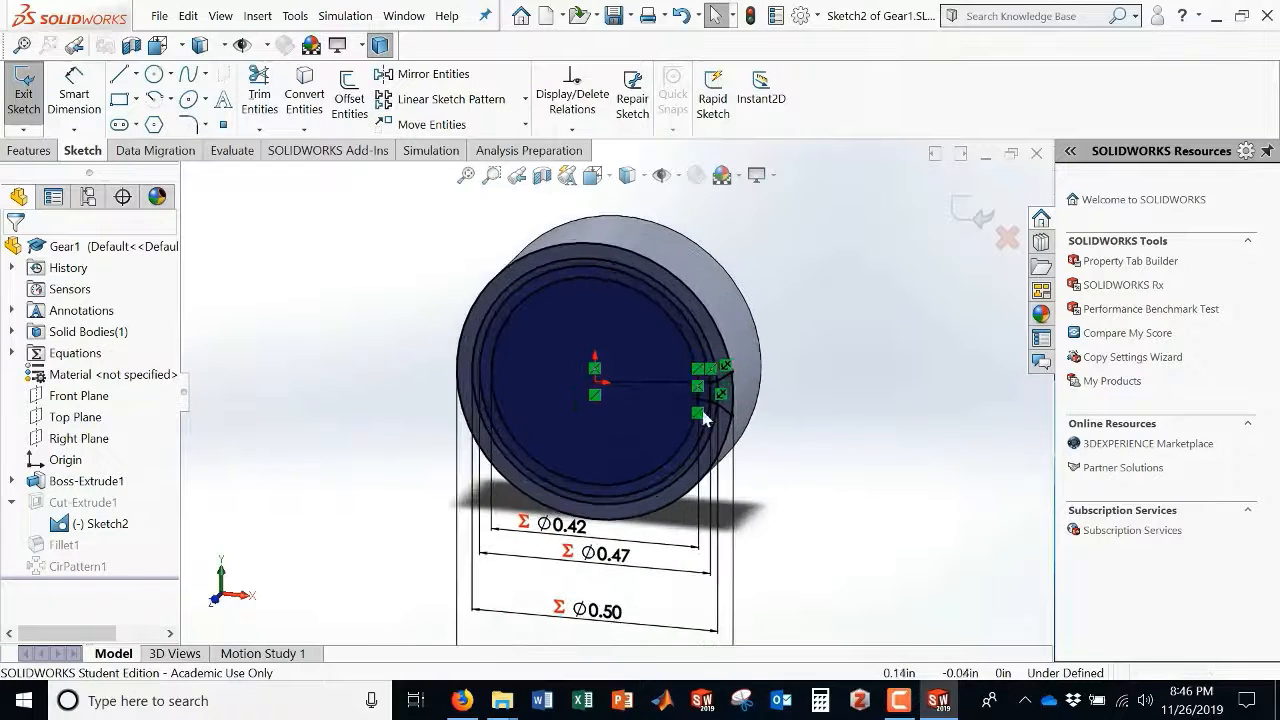
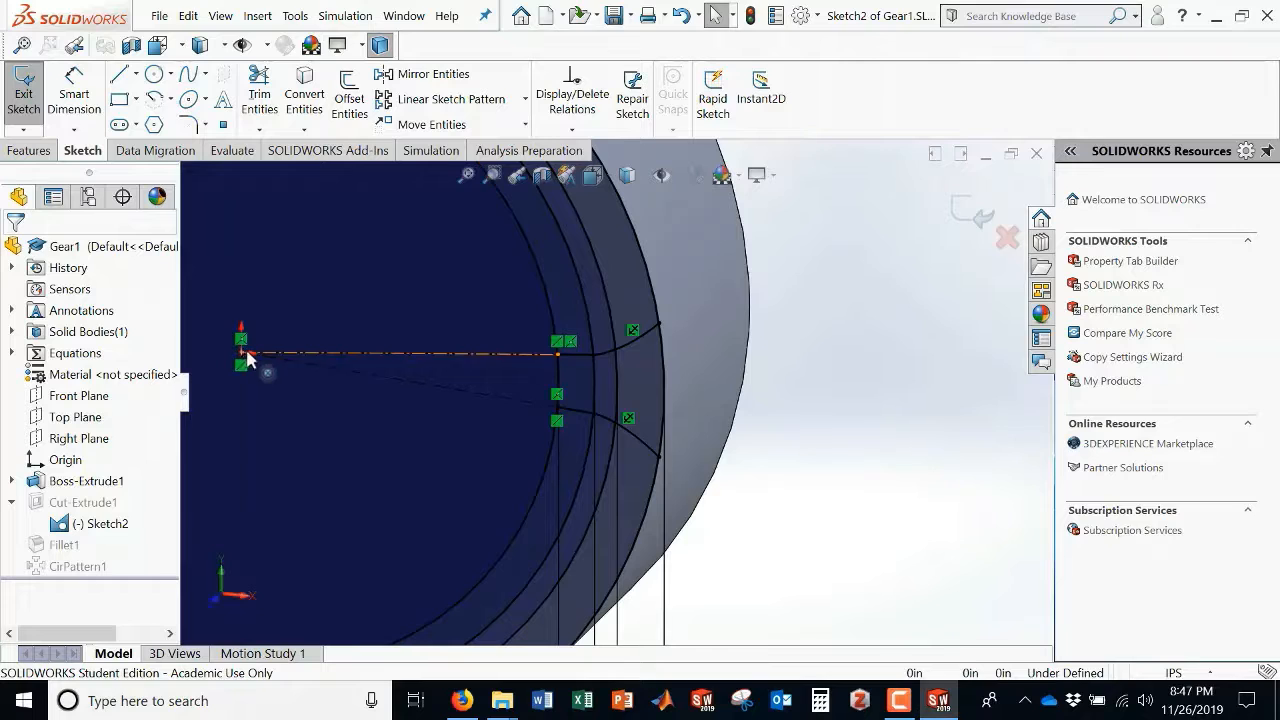
pyautogui.click(583, 418)
pyautogui.press('Delete')
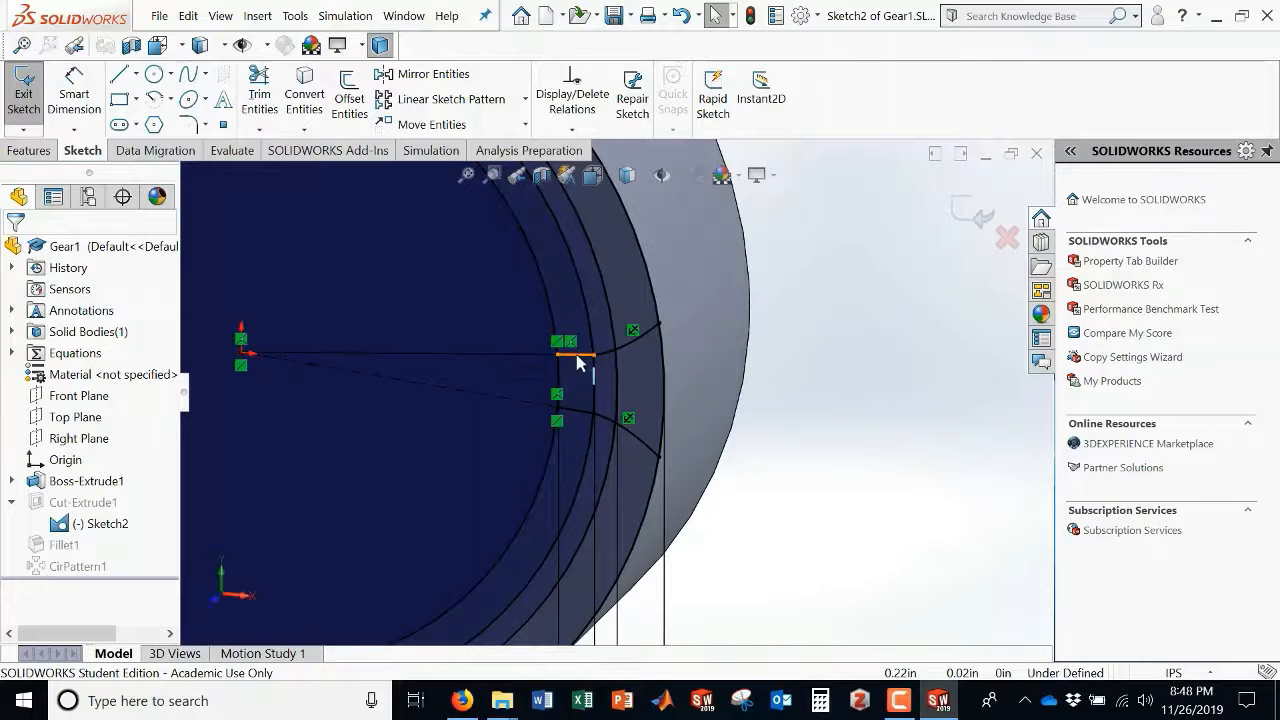
pyautogui.click(22, 100)
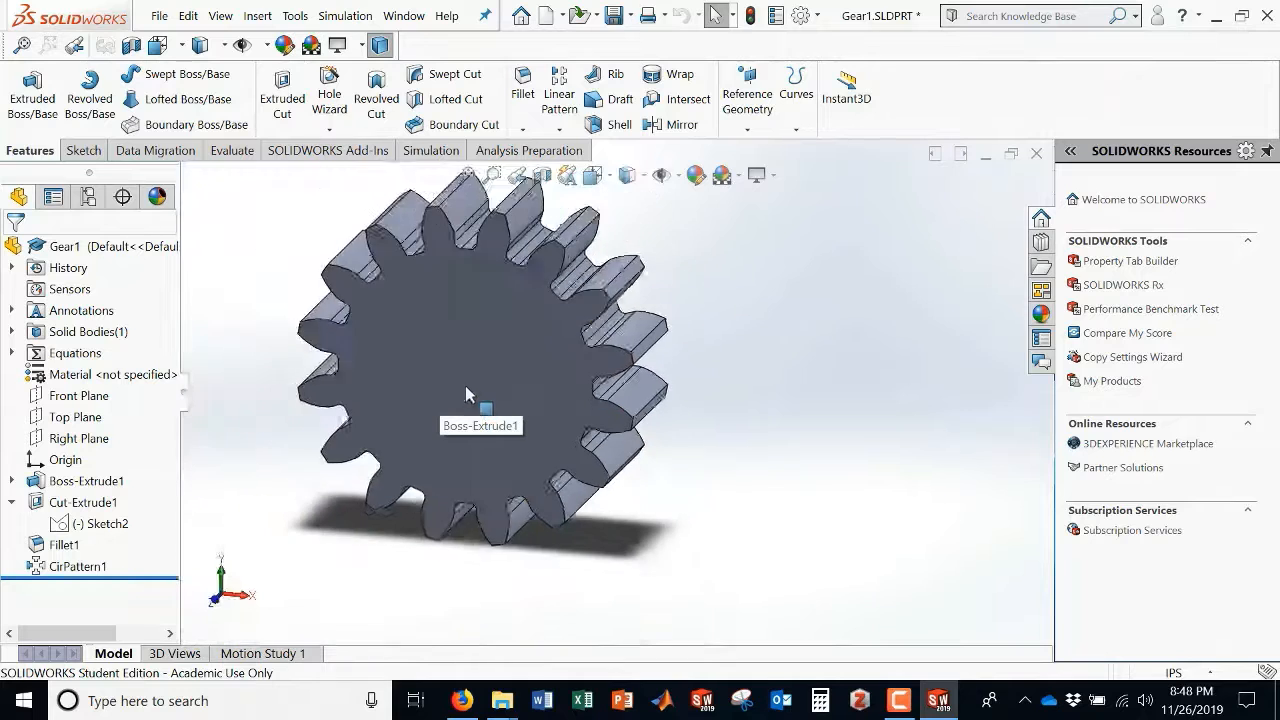
pyautogui.scroll(3, 472, 311)
pyautogui.scroll(-3, 504, 293)
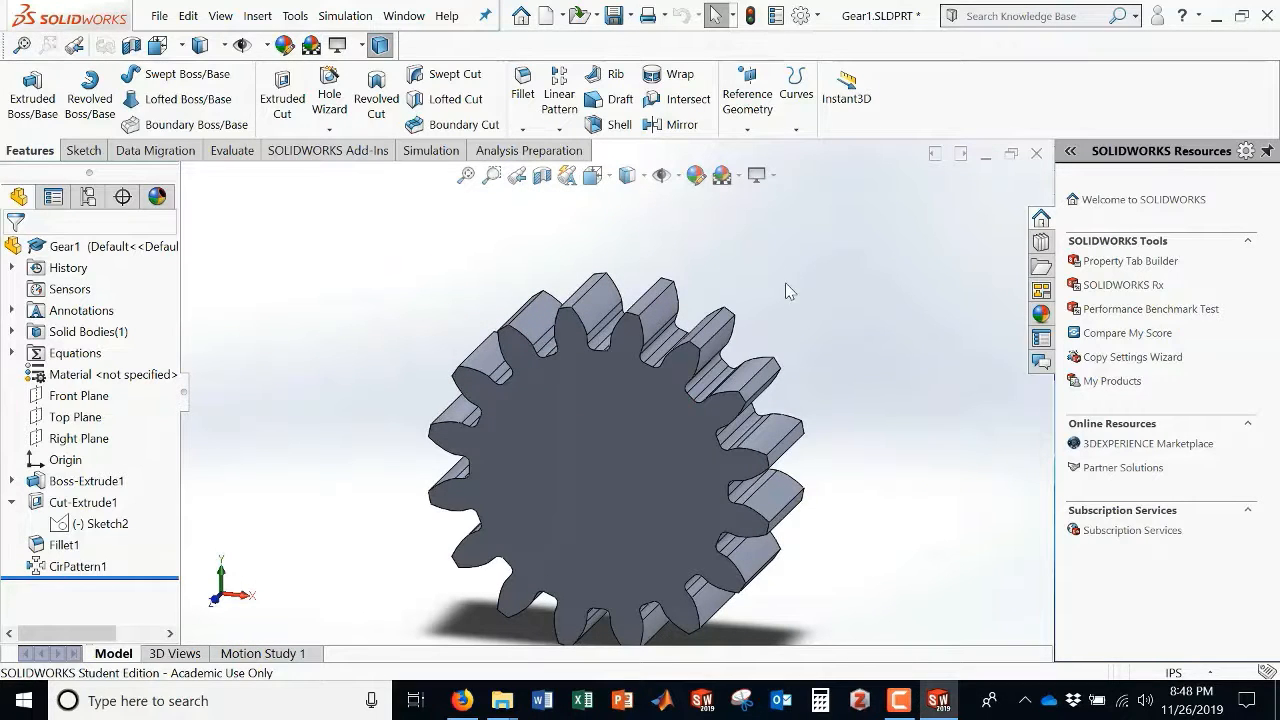
# - Open the part's equations and unlink the global variables from the external file GearParameters.txt
pyautogui.click(295, 16)
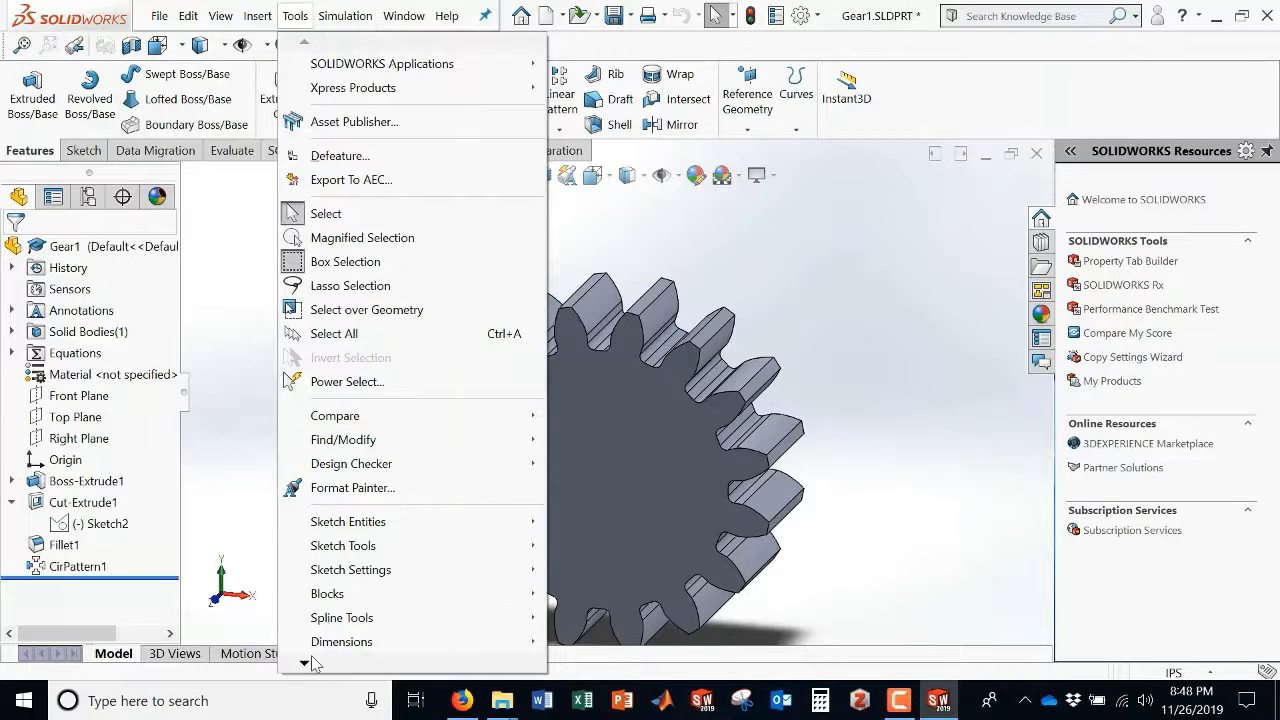
pyautogui.moveTo(316, 660)
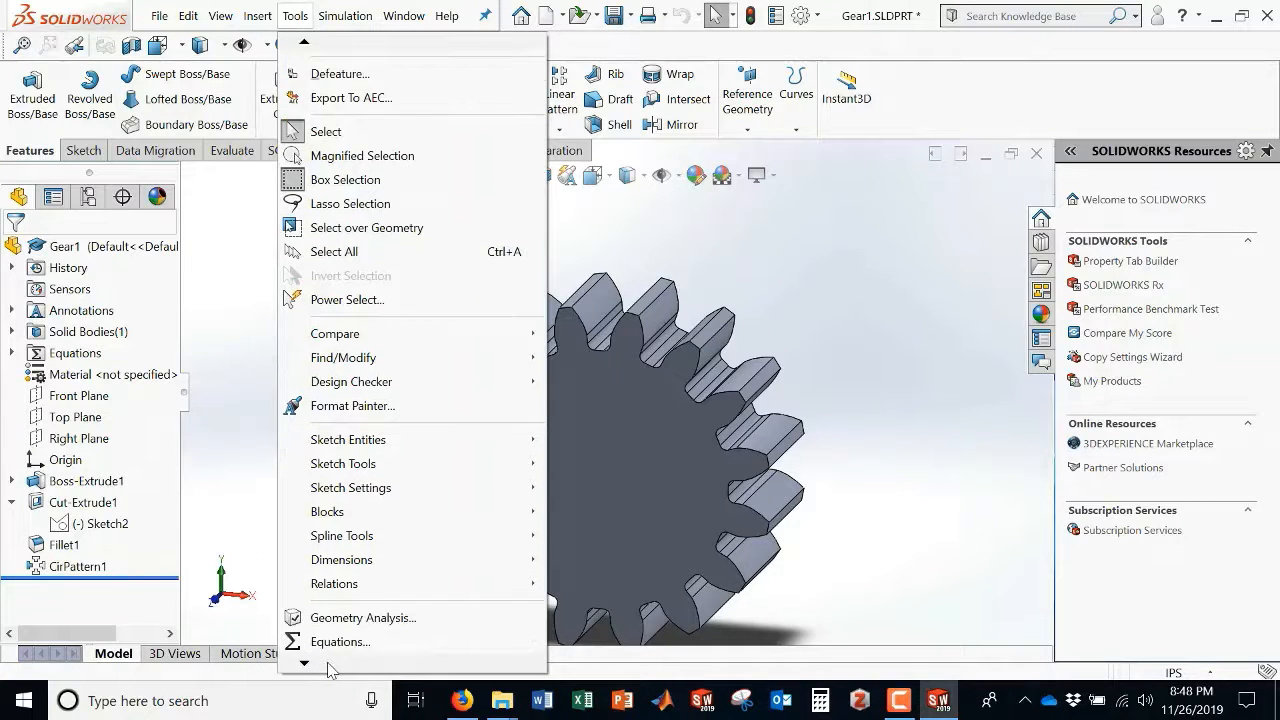
pyautogui.click(338, 642)
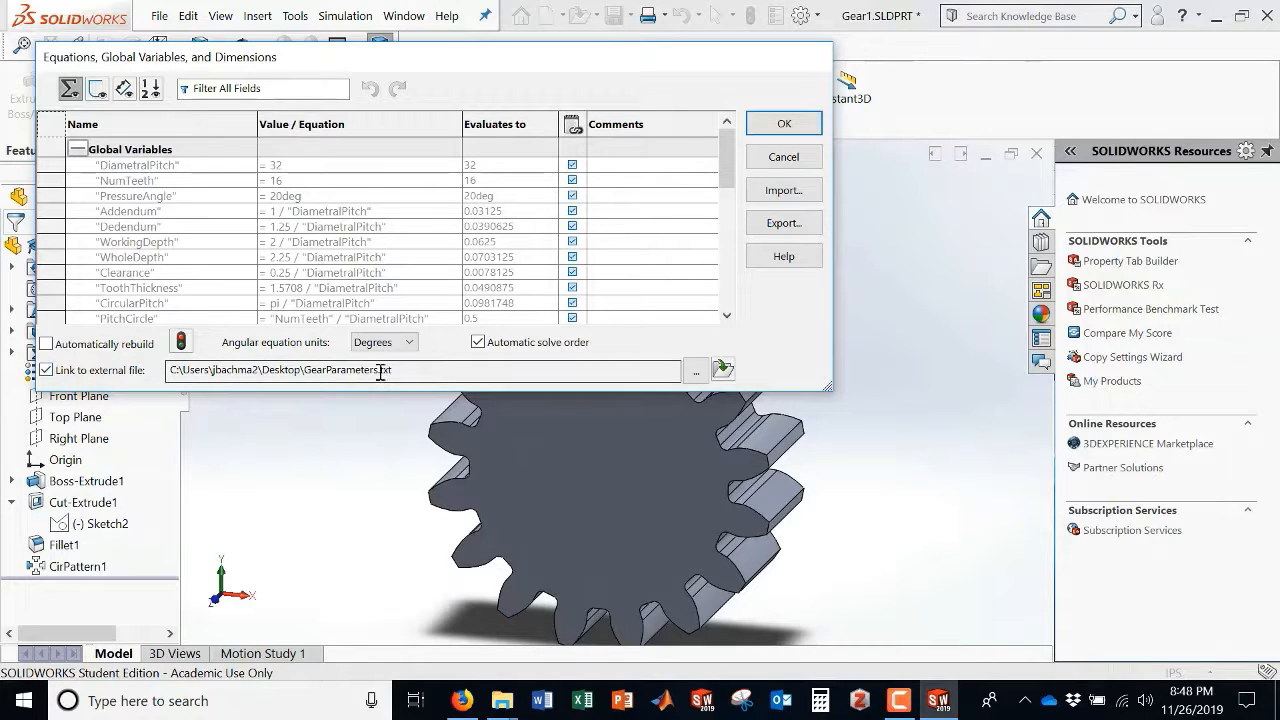
pyautogui.click(91, 371)
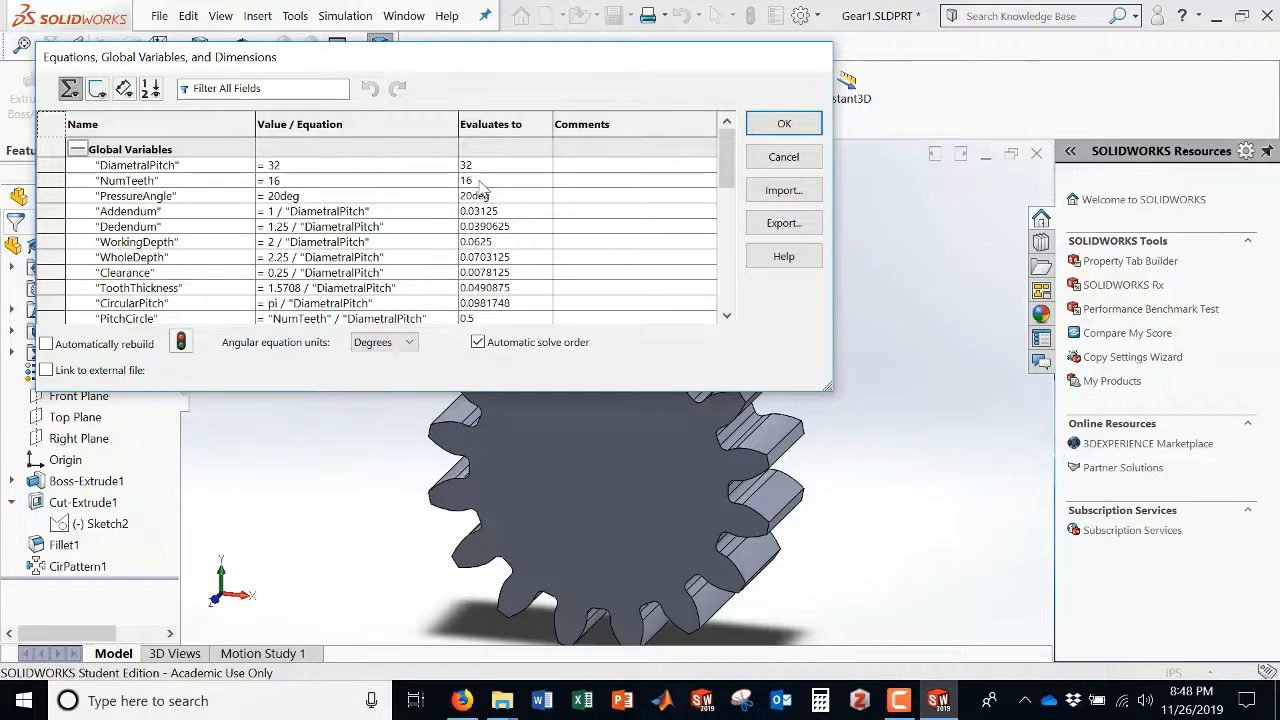
# - Set the global variable "NumTeeth" to 64 and rebuild the gear, ignoring feature errors
pyautogui.click(311, 180)
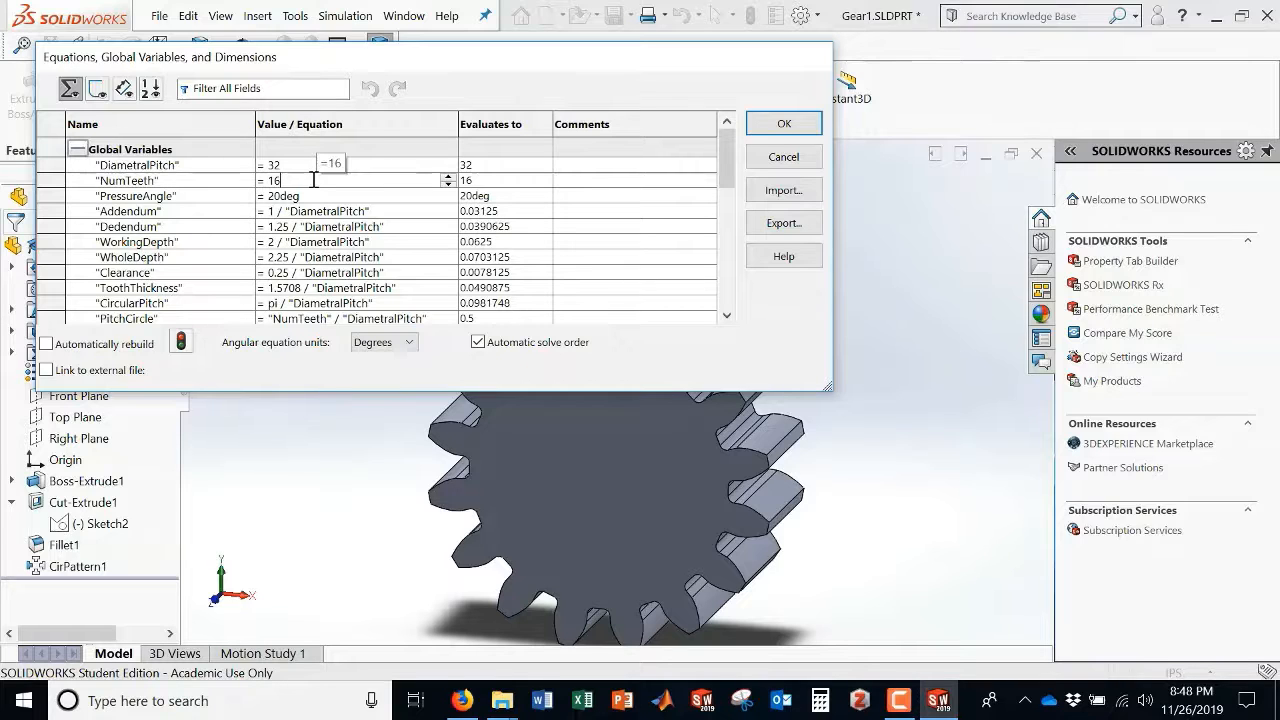
pyautogui.press('BackSpace')
pyautogui.press('BackSpace')
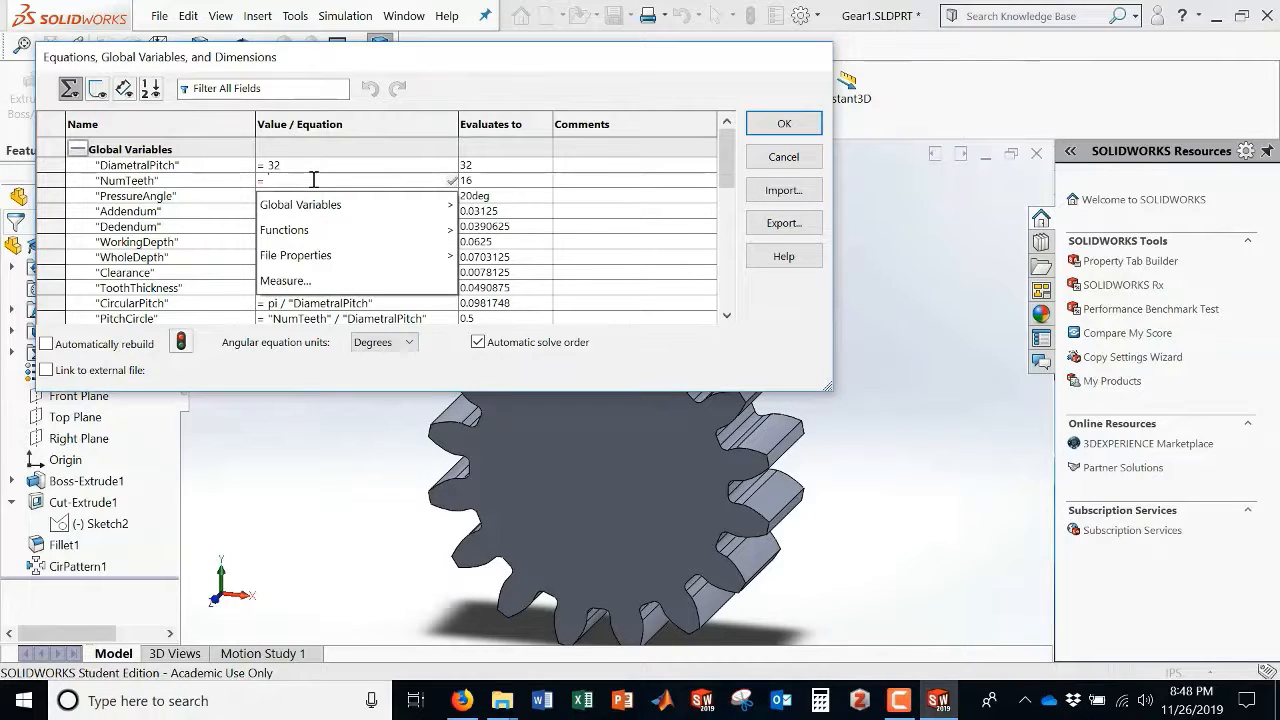
pyautogui.write('64')
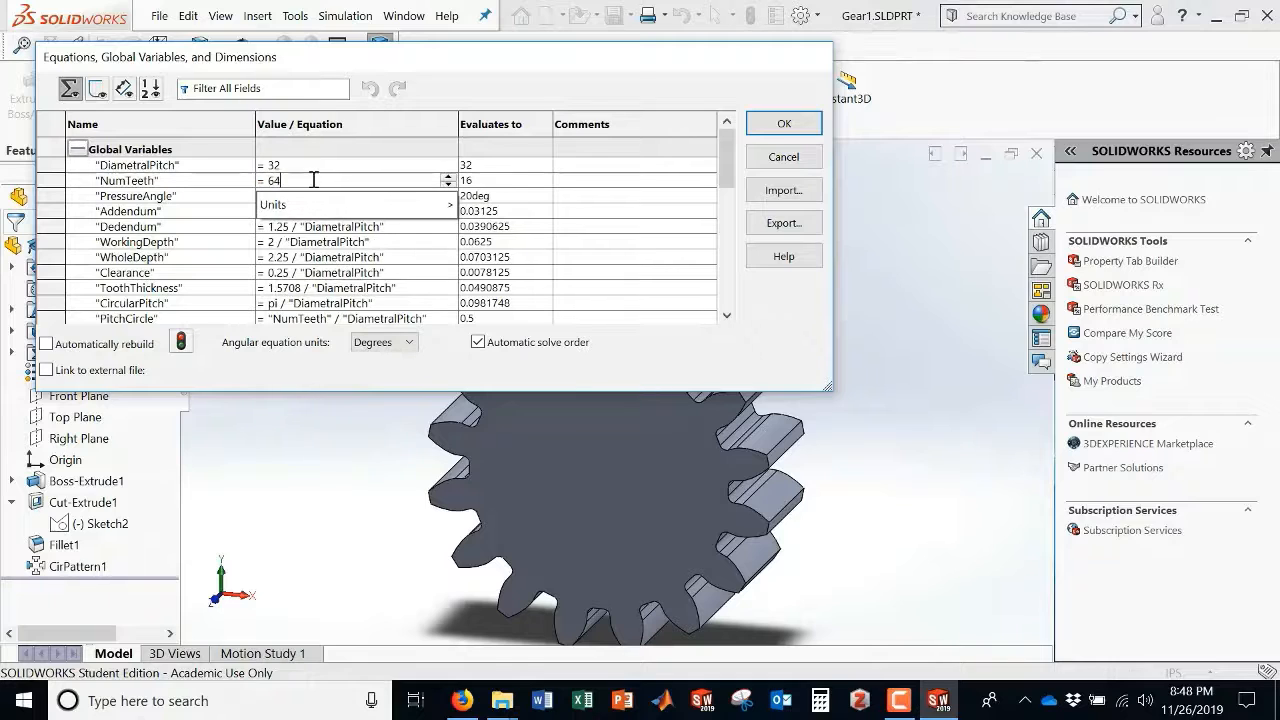
pyautogui.click(785, 123)
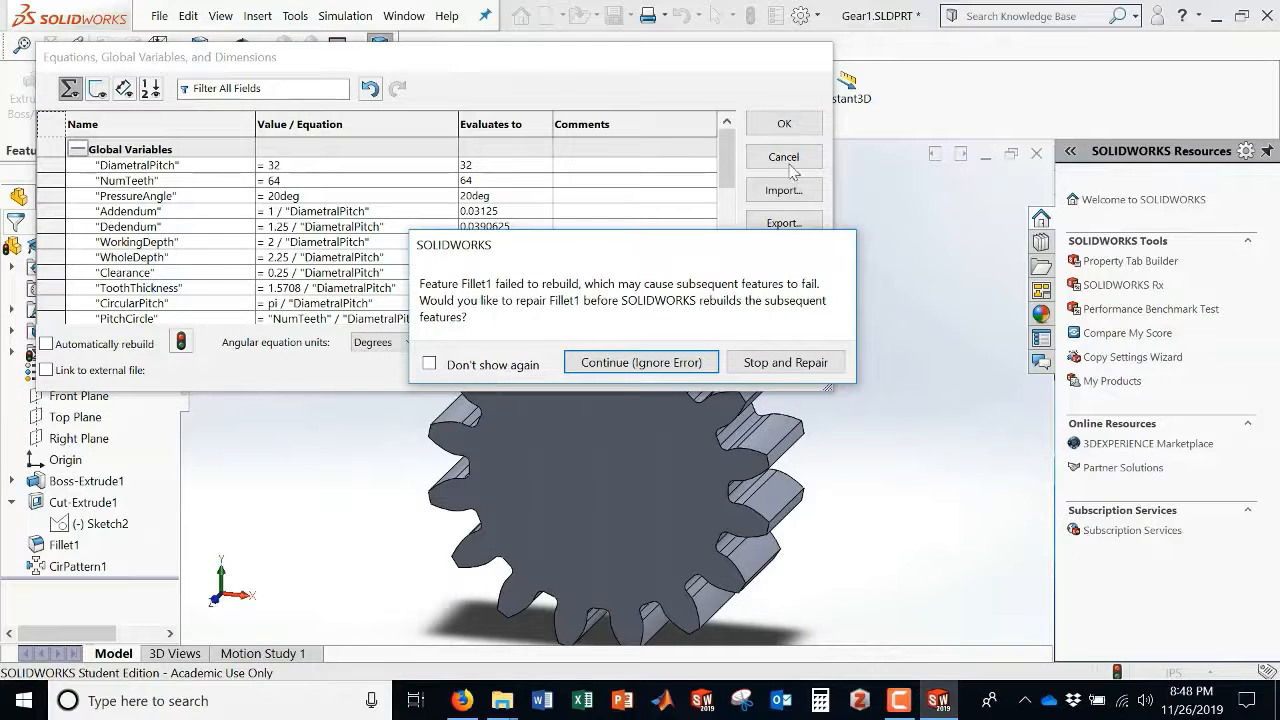
pyautogui.click(645, 363)
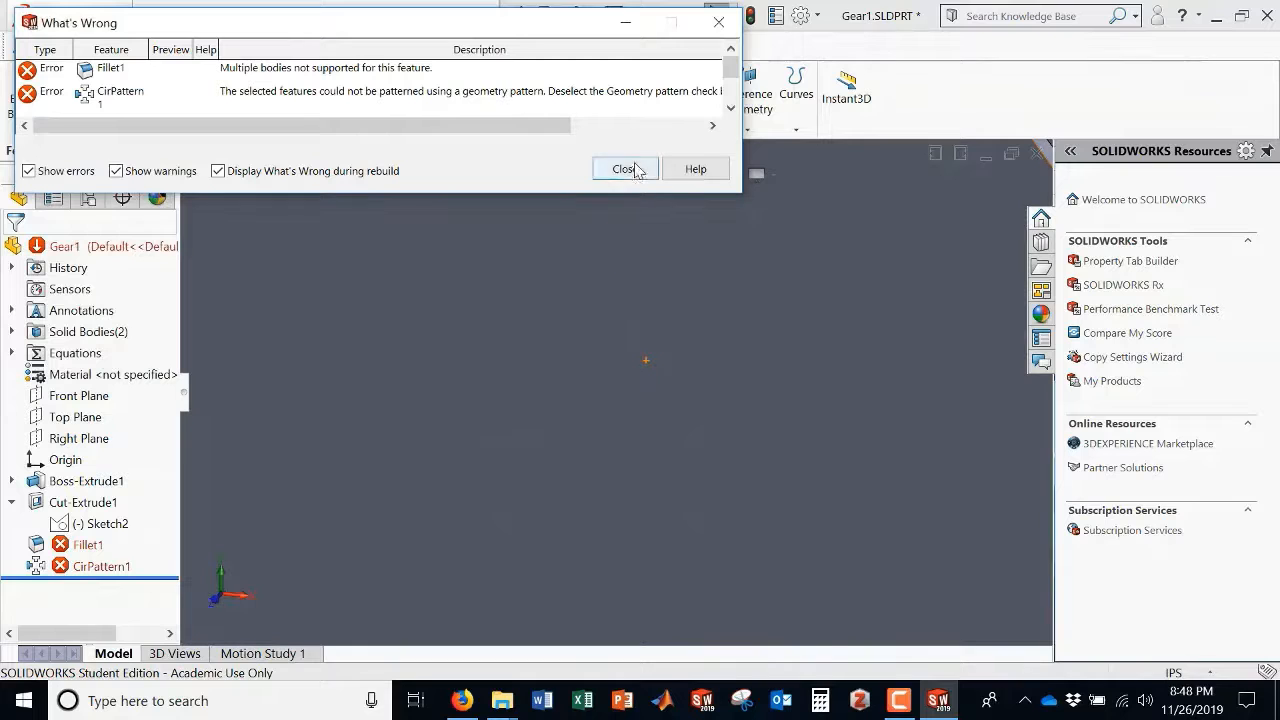
pyautogui.click(625, 170)
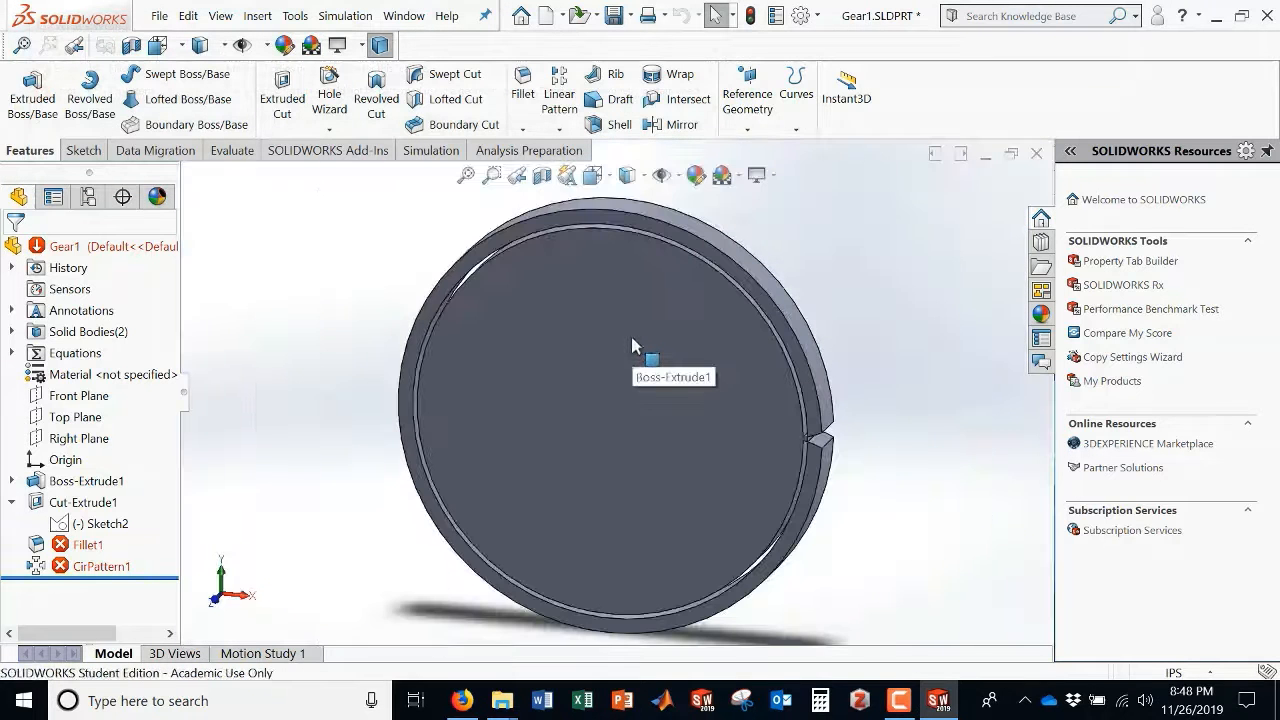
# - Inspect the single tooth gap cut in the disc and reopen Sketch2 to examine its profile between the root and base circles
pyautogui.scroll(-5, 784, 472)
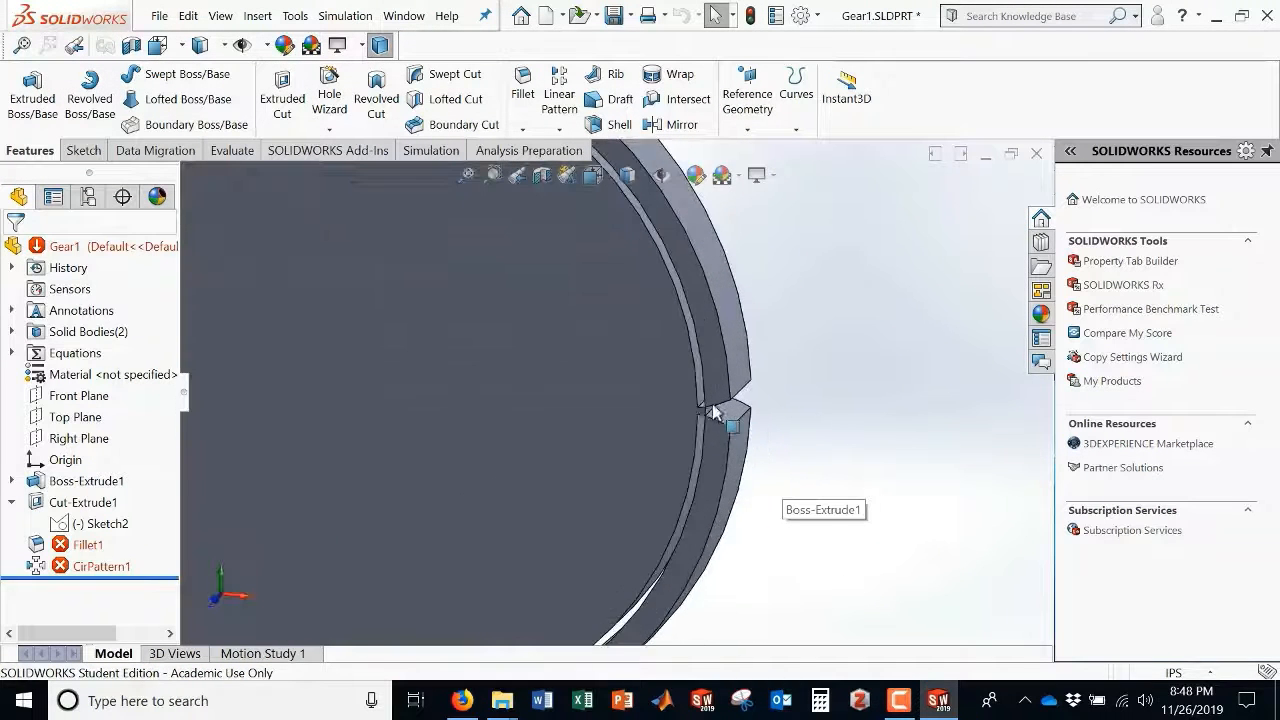
pyautogui.moveTo(698, 427); pyautogui.dragTo(722, 392, button='middle')
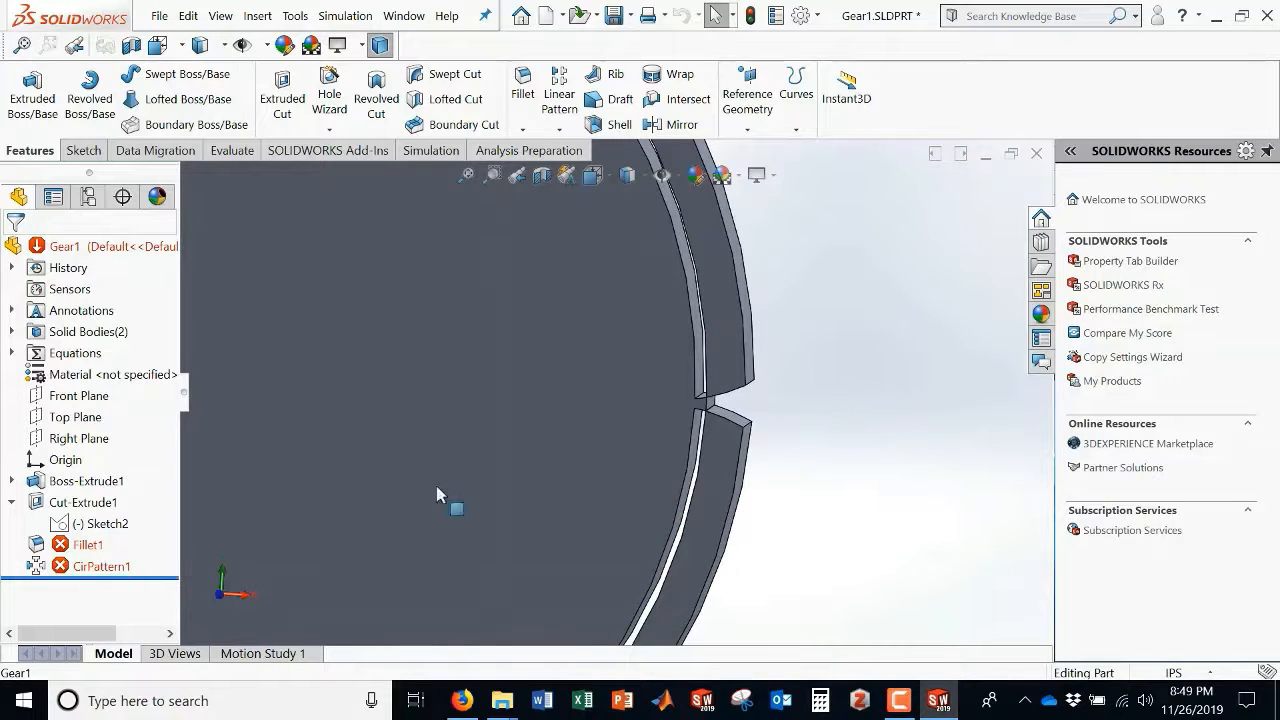
pyautogui.click(82, 525)
pyautogui.click(95, 466)
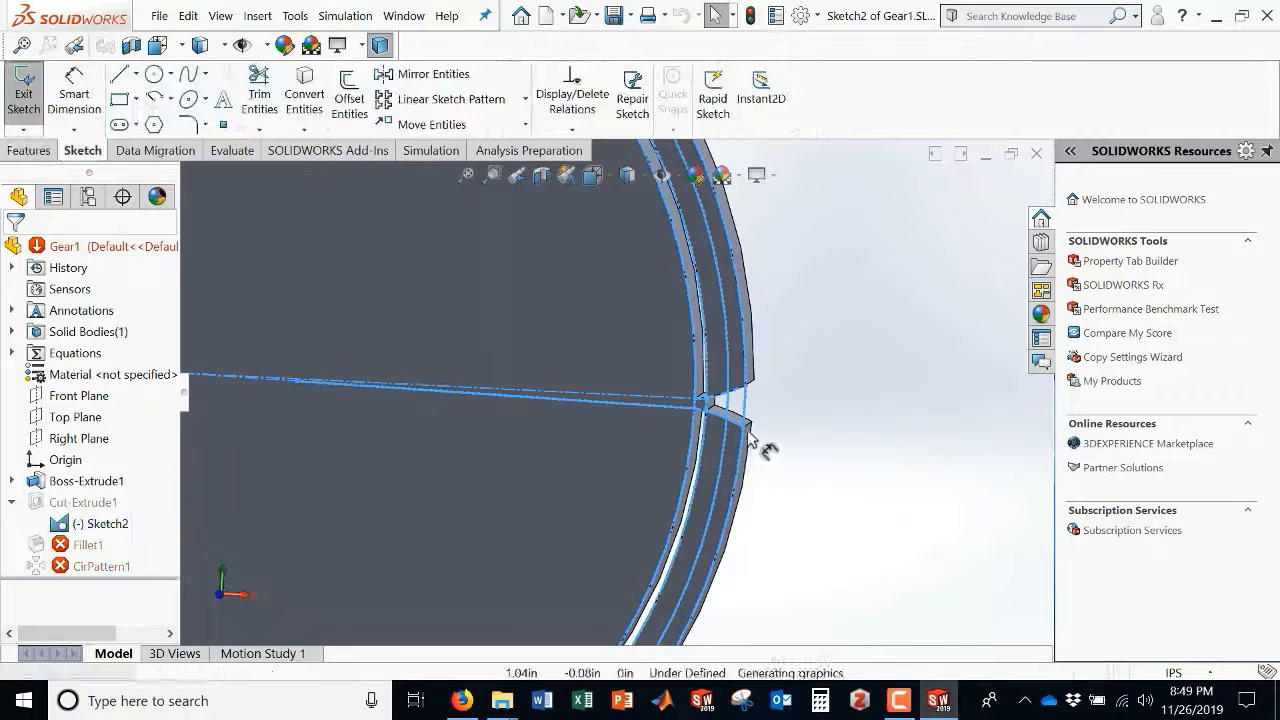
pyautogui.scroll(-5, 690, 412)
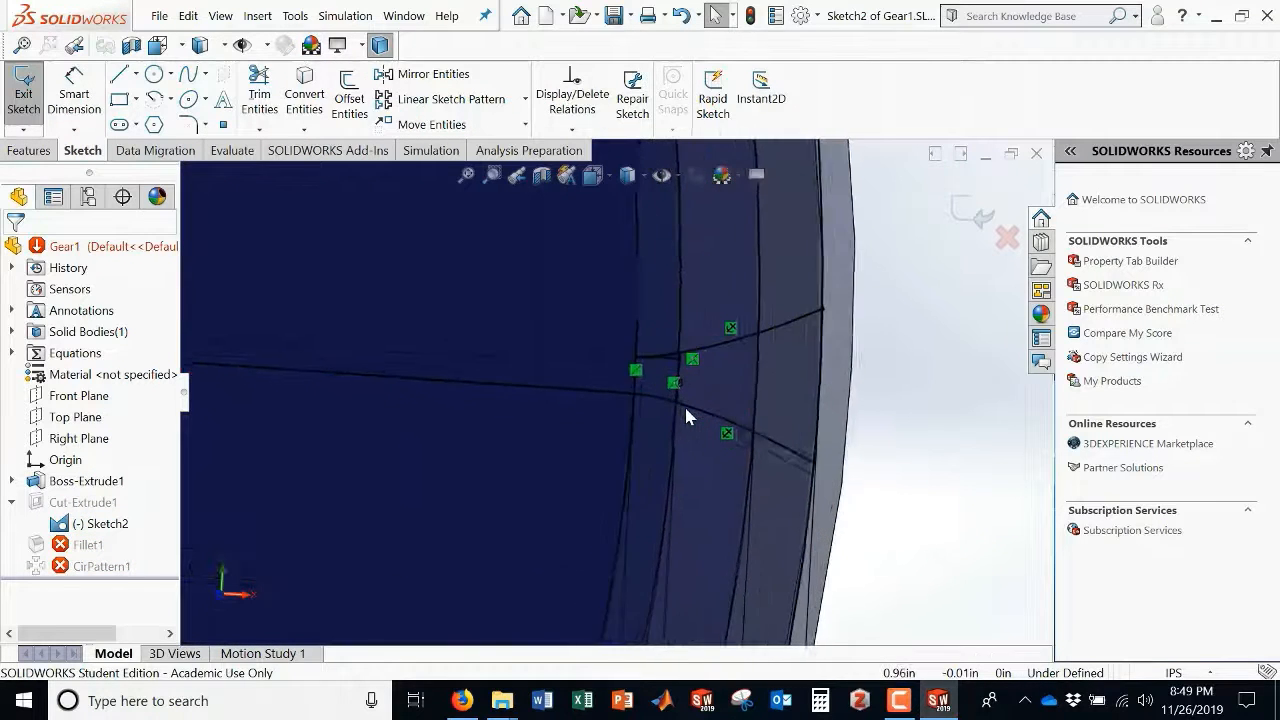
pyautogui.scroll(-3, 686, 414)
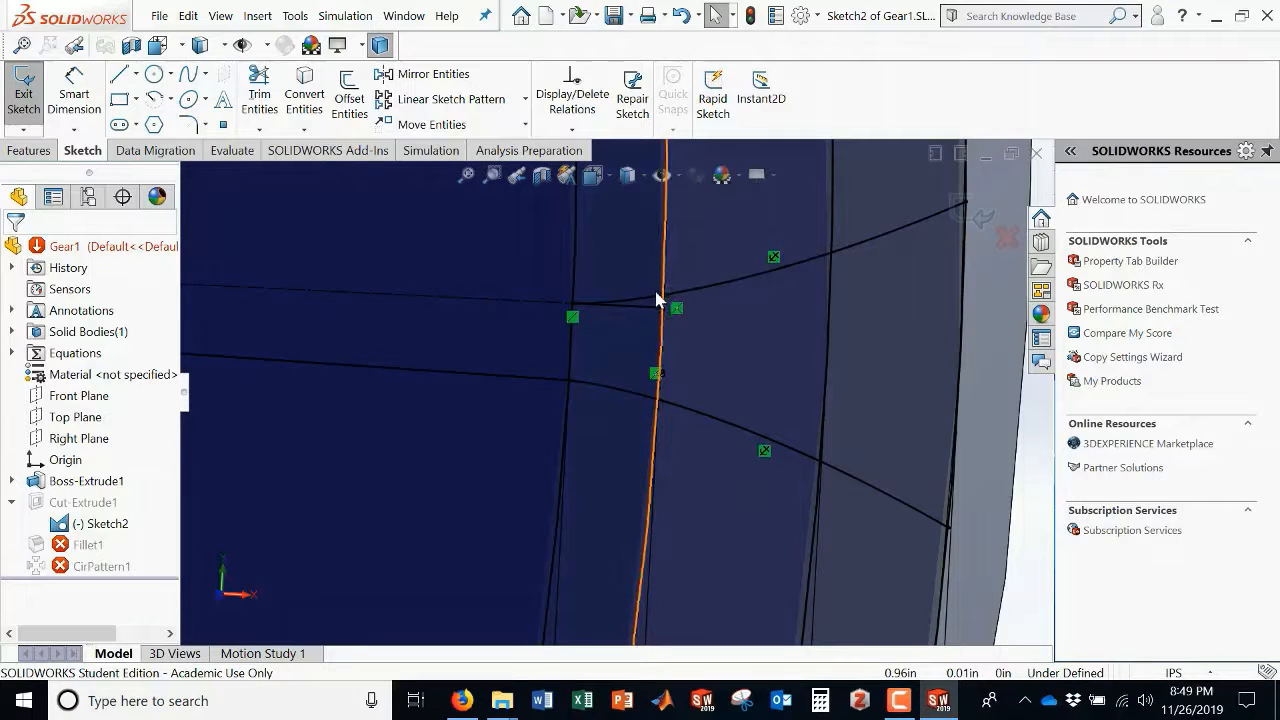
# - Switch to the Gear Generator page in Firefox and increase the gear's number of teeth to 14
pyautogui.click(463, 703)
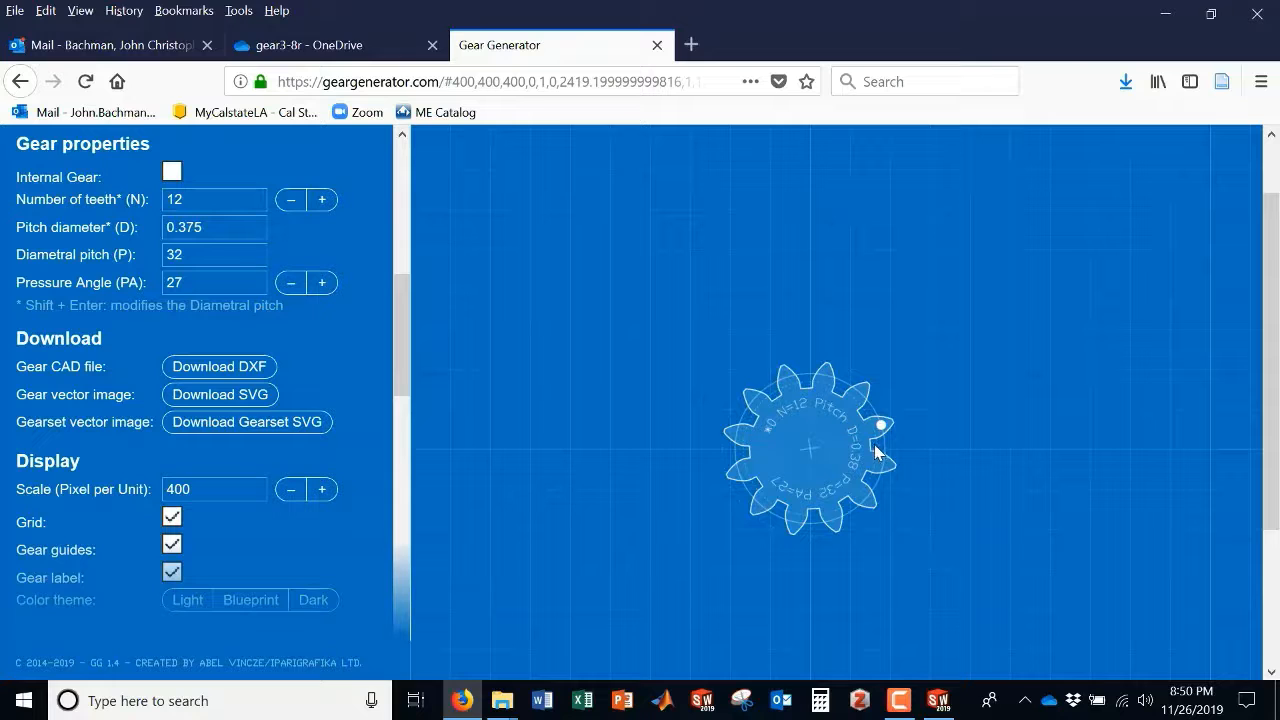
pyautogui.click(321, 200)
pyautogui.click(321, 200)
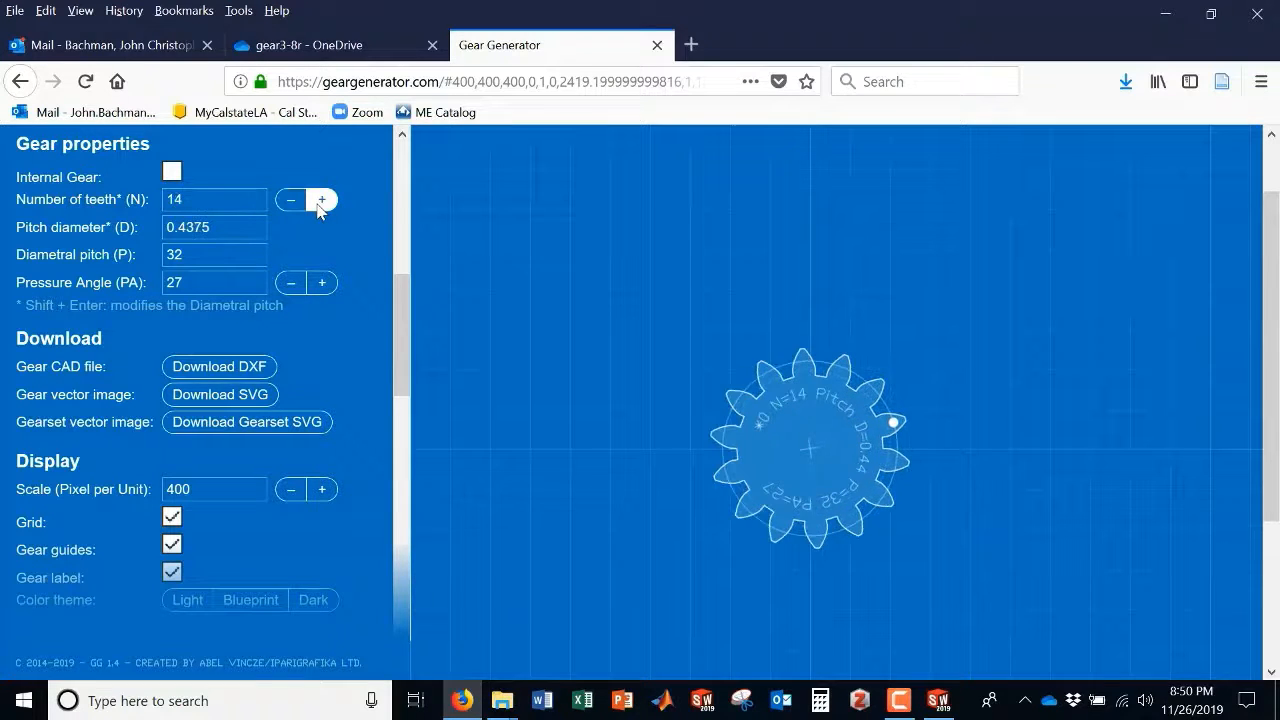
# - Increase the gear's number of teeth to 22 and bring the enlarged gear into view
pyautogui.click(321, 200)
pyautogui.click(321, 201)
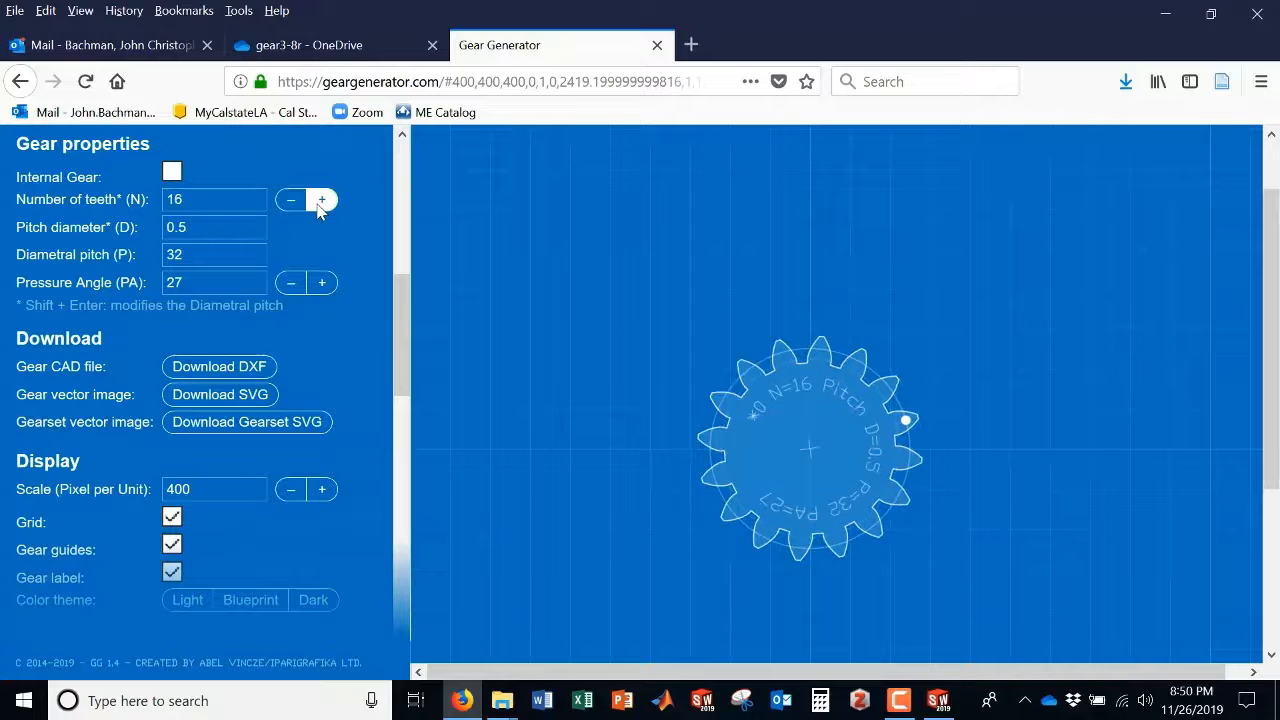
pyautogui.click(321, 201)
pyautogui.click(321, 201)
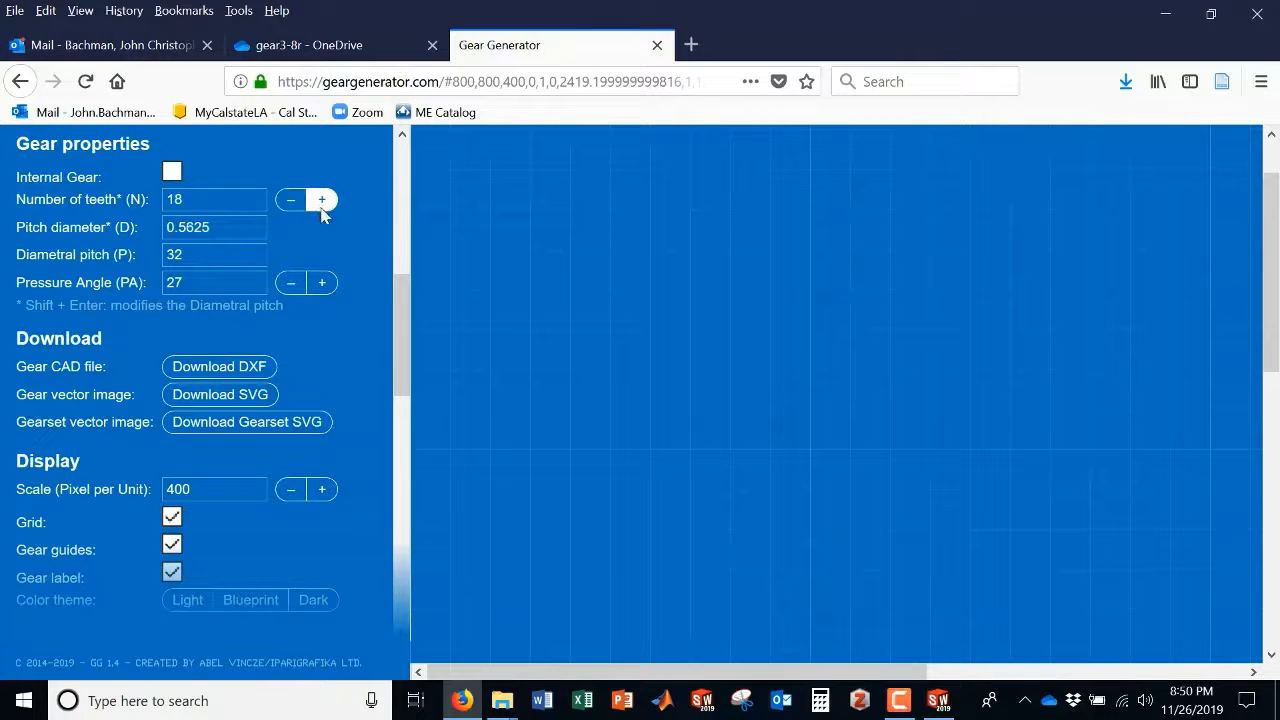
pyautogui.click(321, 201)
pyautogui.scroll(-5, 650, 435)
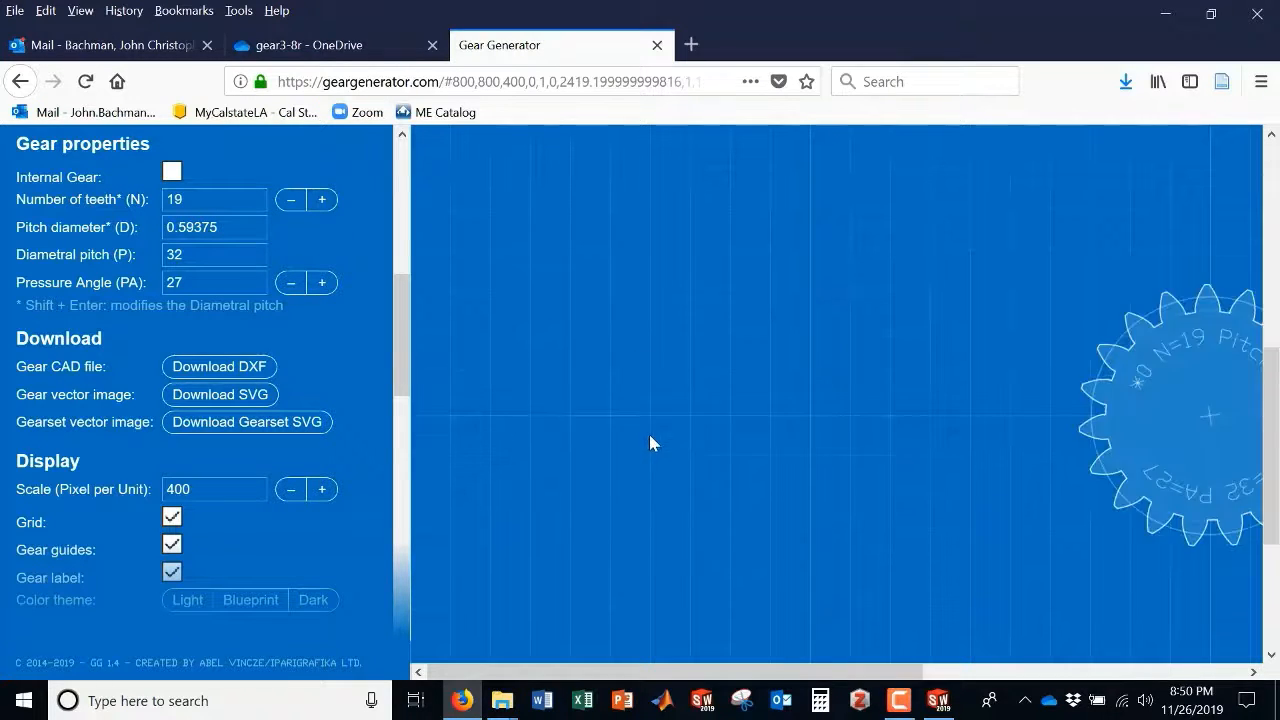
pyautogui.moveTo(731, 679); pyautogui.dragTo(961, 679)
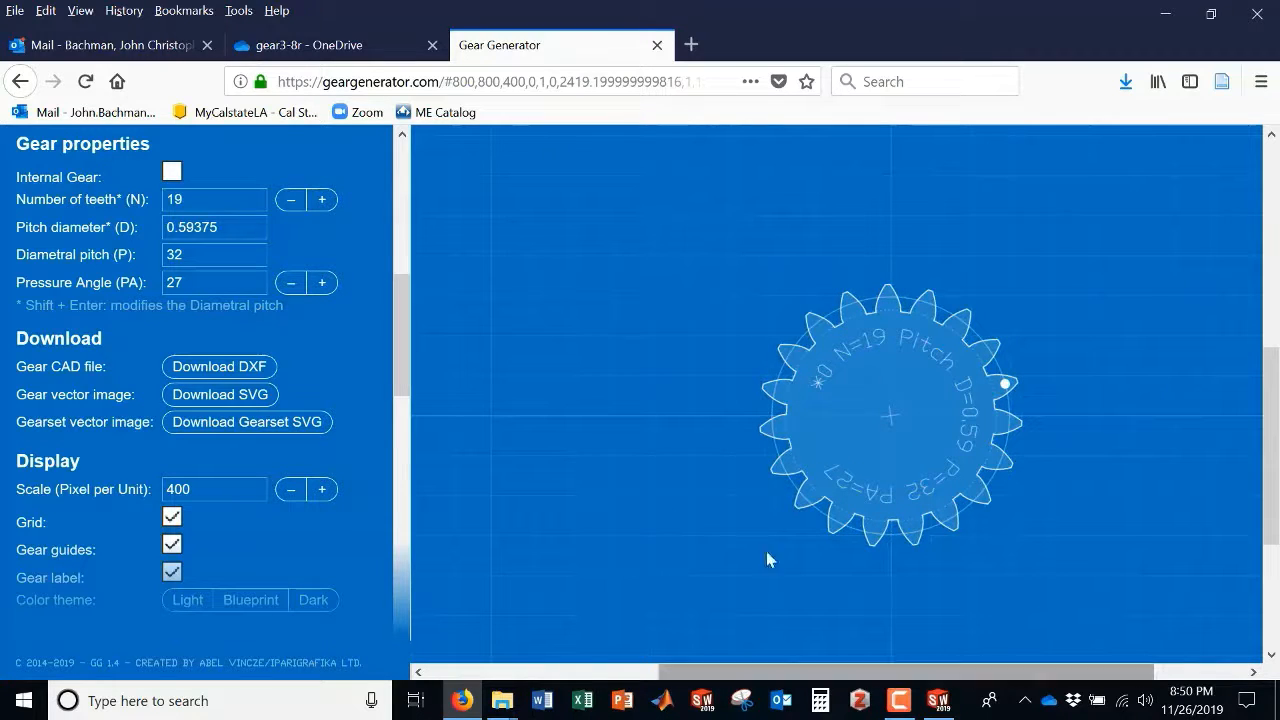
pyautogui.click(321, 201)
pyautogui.click(321, 201)
pyautogui.click(320, 201)
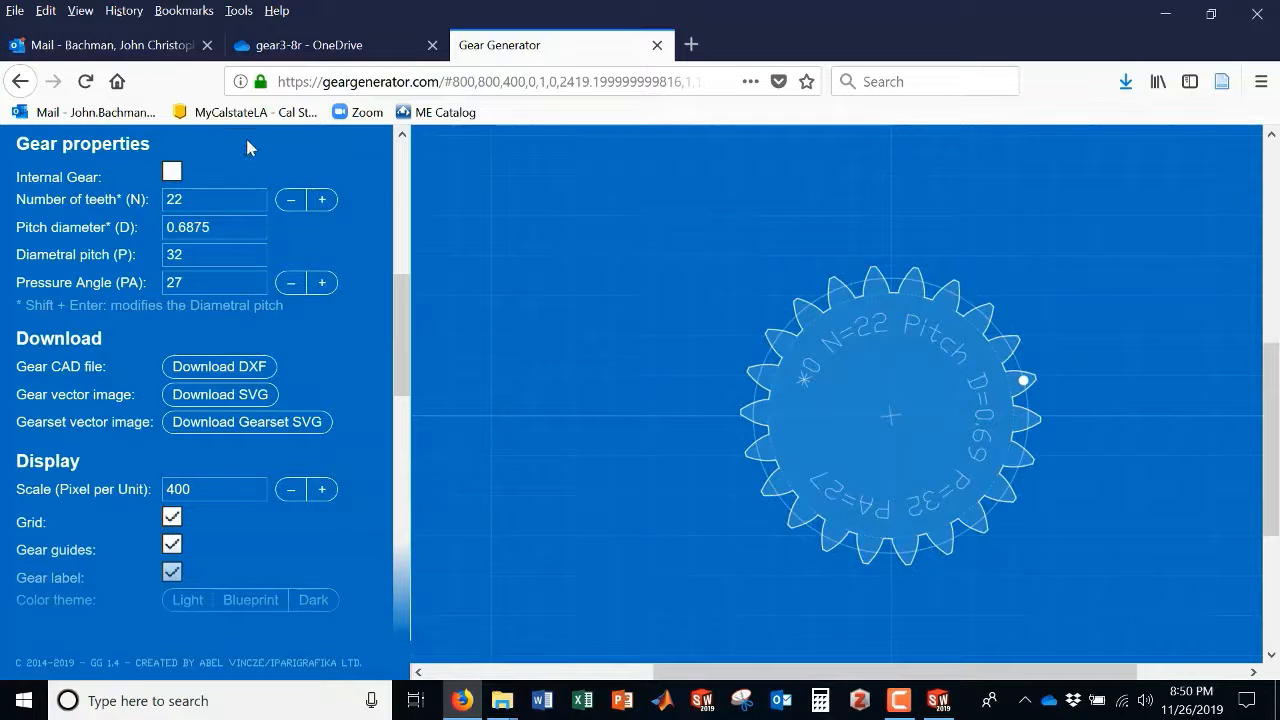
# - Reduce the gear's number of teeth to 16 and examine its tooth profile
pyautogui.click(291, 201)
pyautogui.click(291, 201)
pyautogui.click(291, 201)
pyautogui.click(291, 201)
pyautogui.click(291, 201)
pyautogui.click(291, 201)
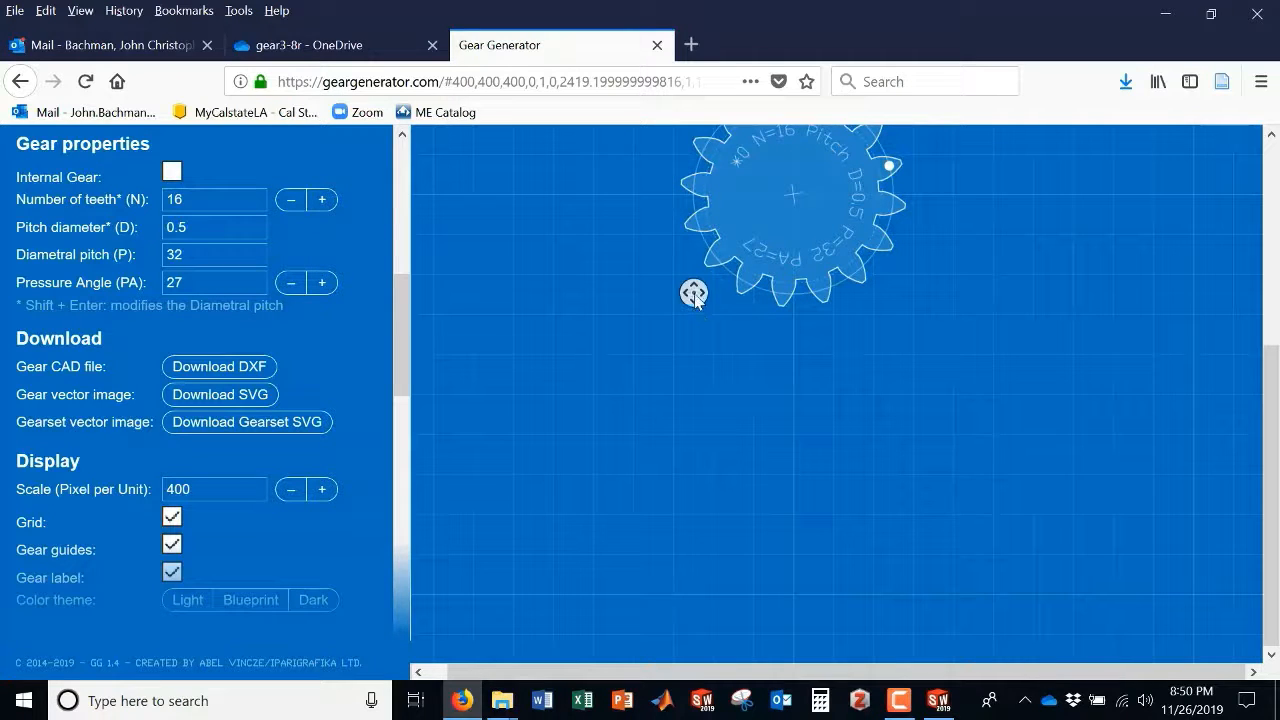
pyautogui.scroll(1, 724, 240)
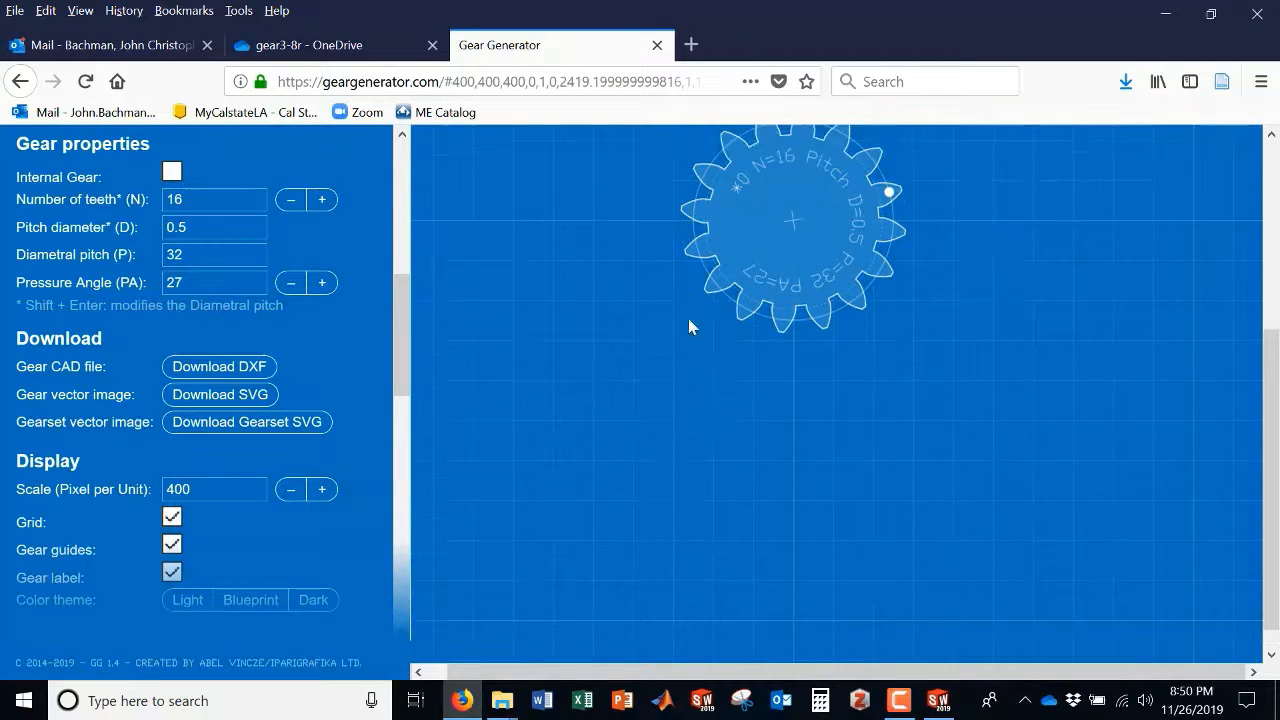
pyautogui.scroll(3, 688, 330)
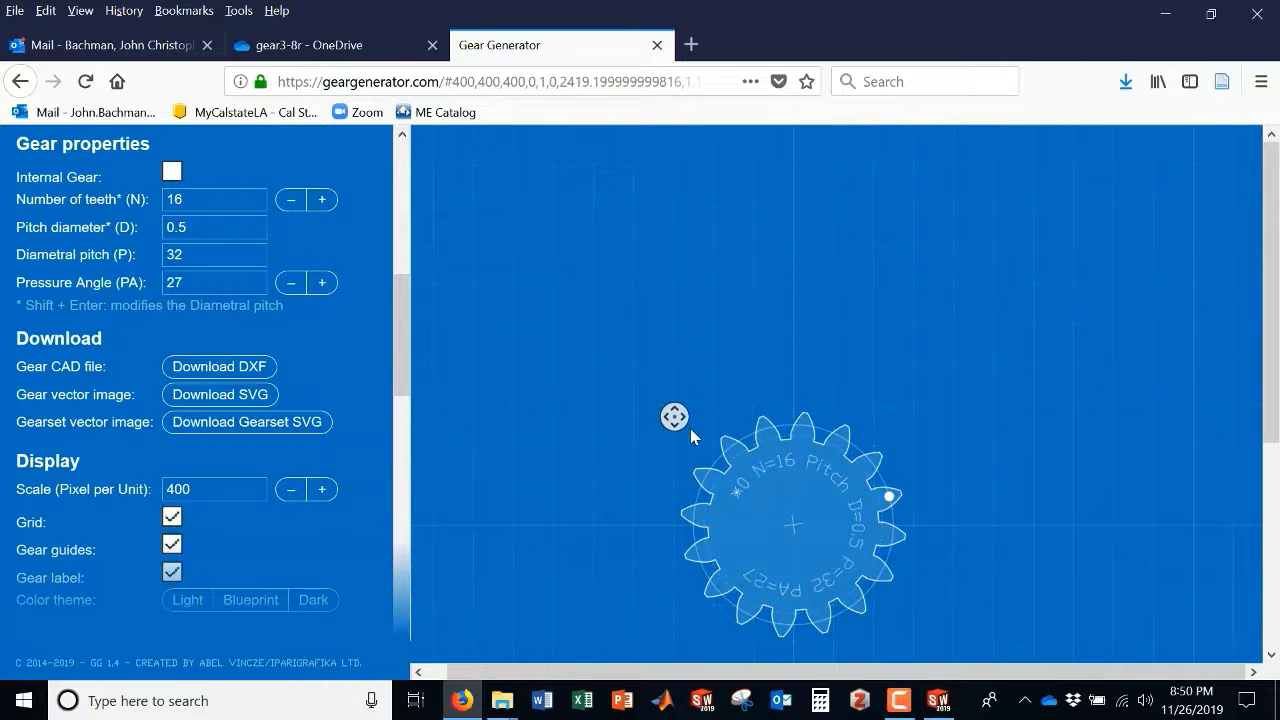
pyautogui.scroll(-1, 720, 378)
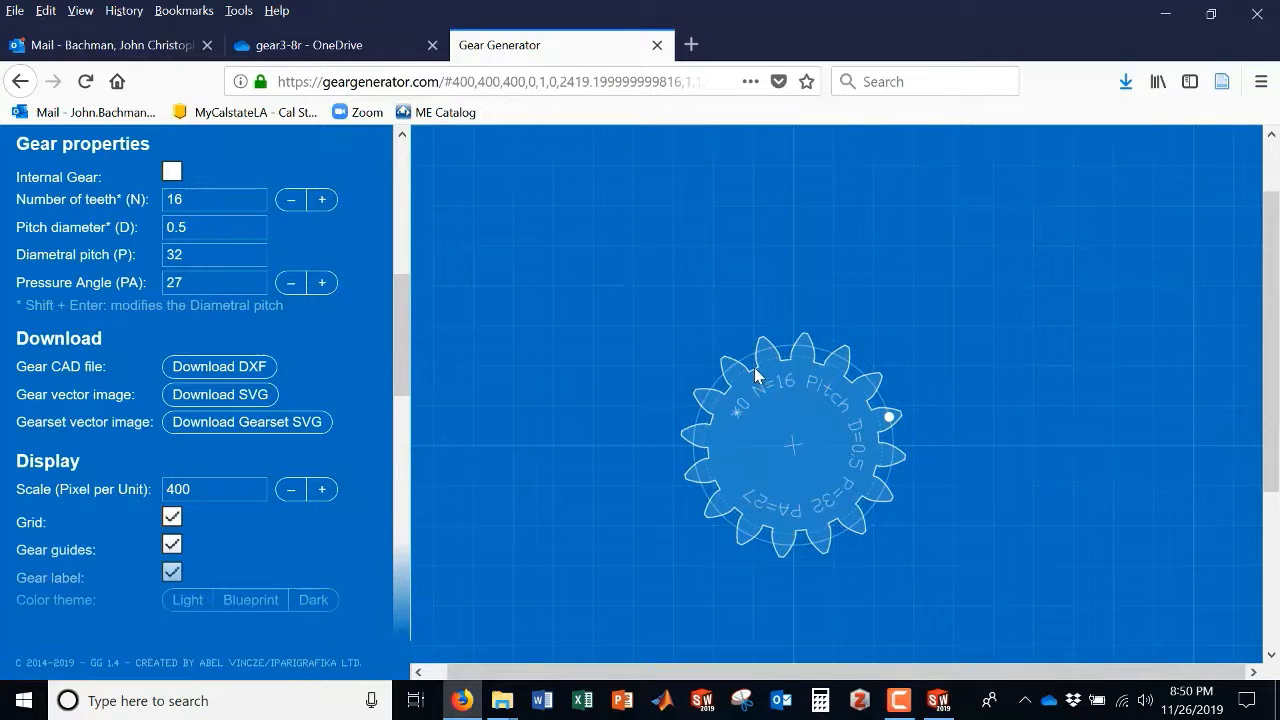
# - Raise the gear's number of teeth step by step to 33, keeping the growing gear in view to compare tooth shapes
pyautogui.click(319, 201)
pyautogui.click(317, 202)
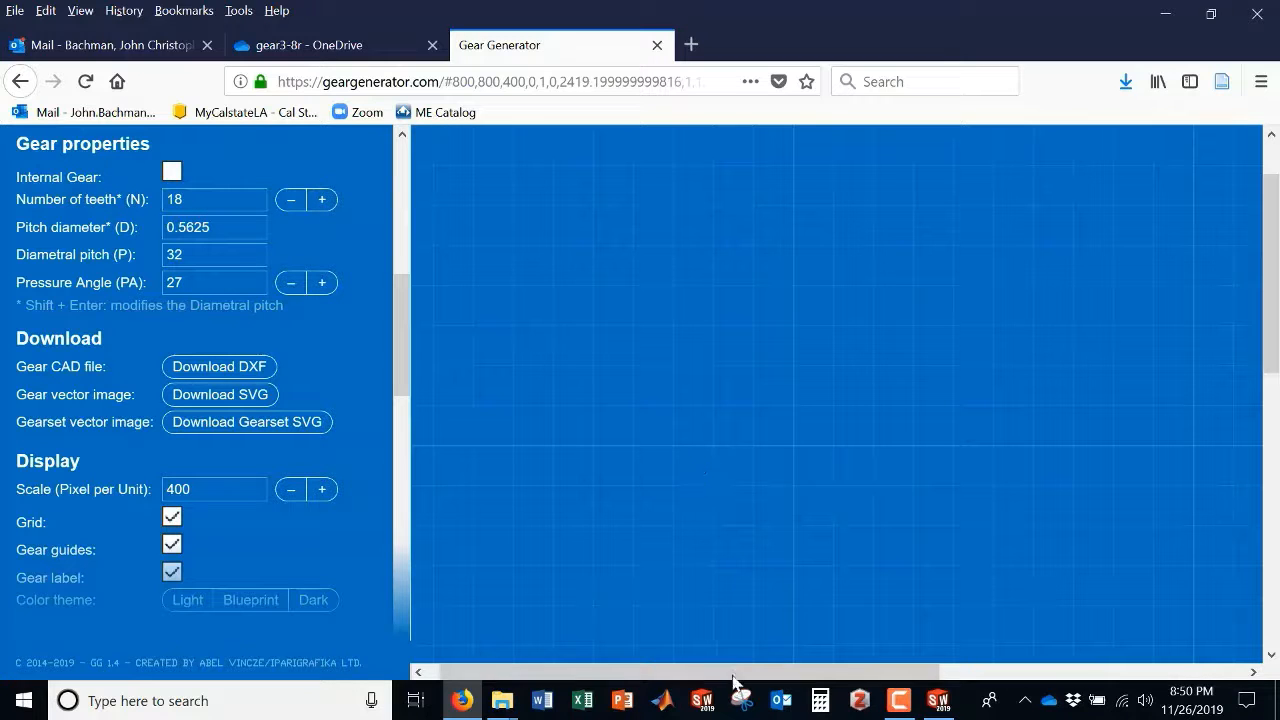
pyautogui.moveTo(736, 678); pyautogui.dragTo(996, 678)
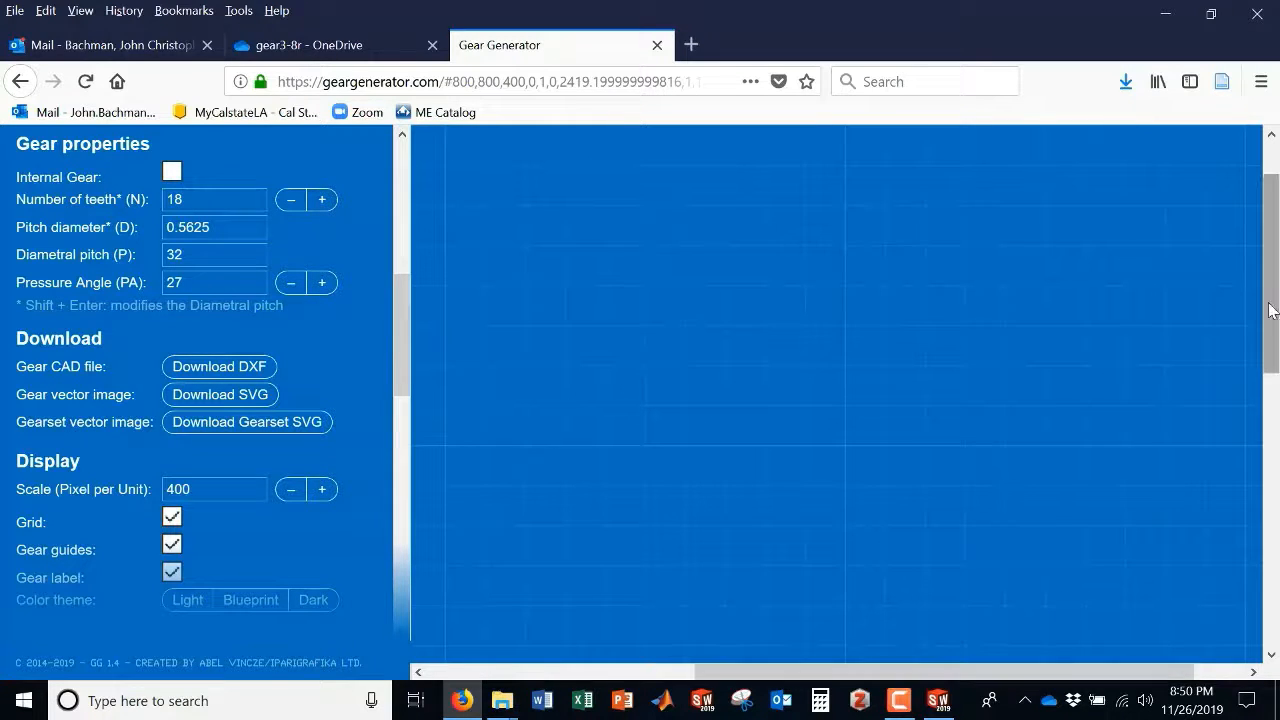
pyautogui.moveTo(1272, 312); pyautogui.dragTo(1272, 496)
pyautogui.moveTo(1272, 496); pyautogui.dragTo(1272, 533)
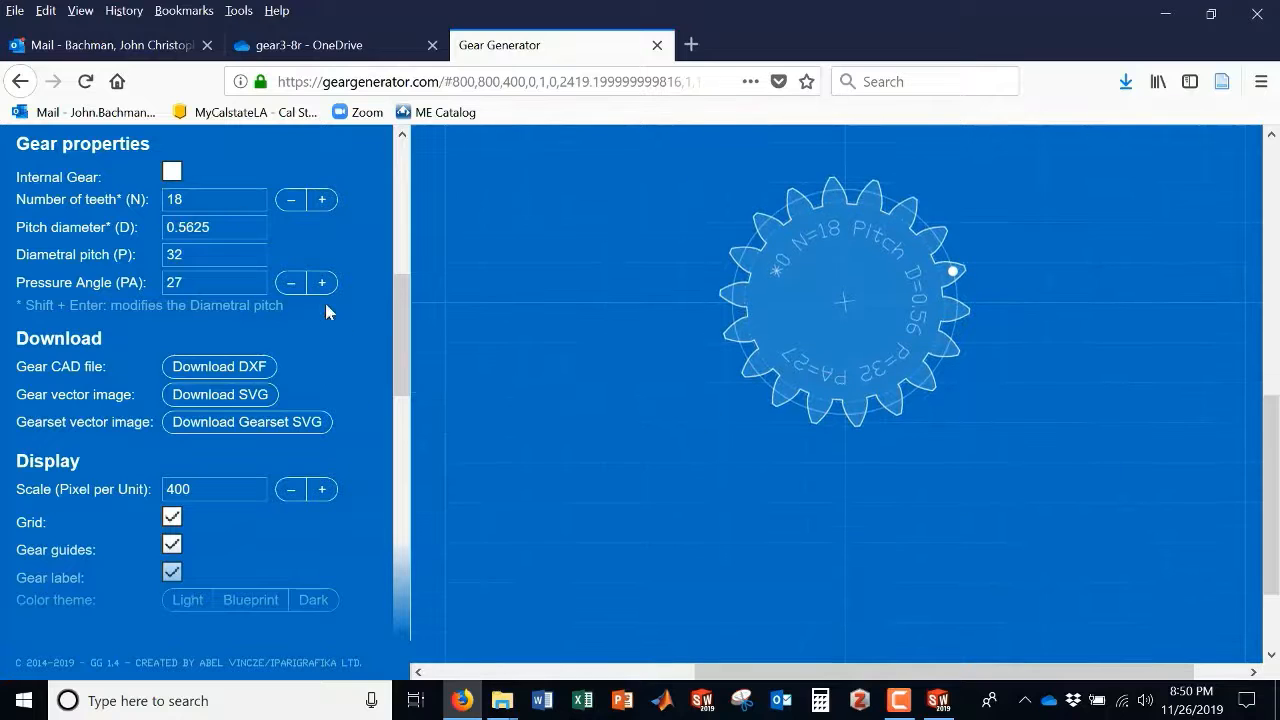
pyautogui.click(321, 202)
pyautogui.click(321, 202)
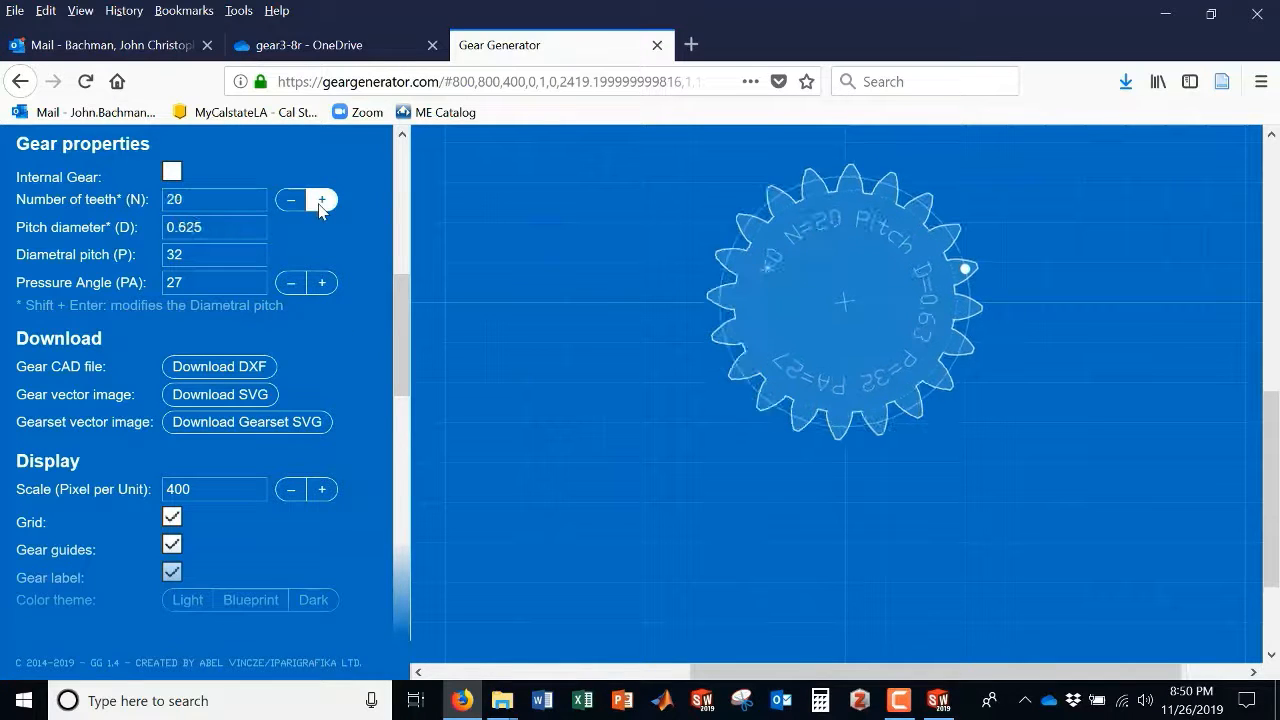
pyautogui.click(321, 202)
pyautogui.click(321, 202)
pyautogui.click(321, 202)
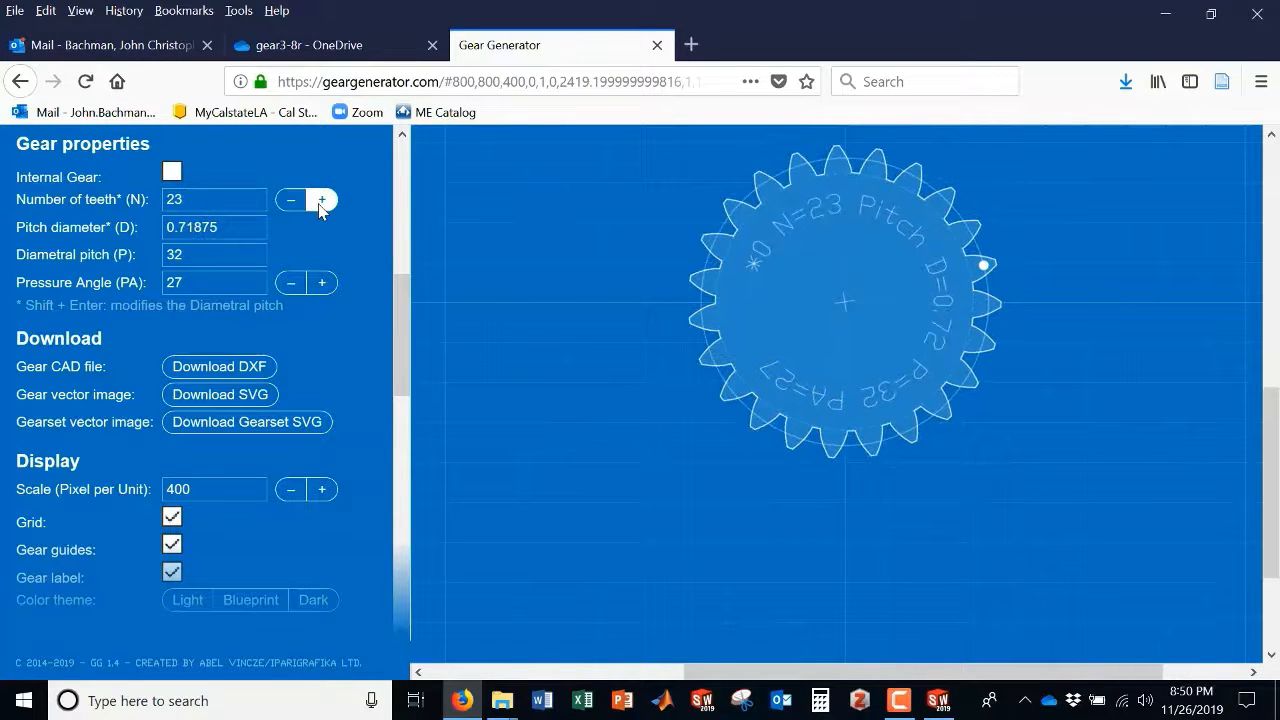
pyautogui.click(321, 202)
pyautogui.click(321, 202)
pyautogui.click(321, 202)
pyautogui.click(321, 202)
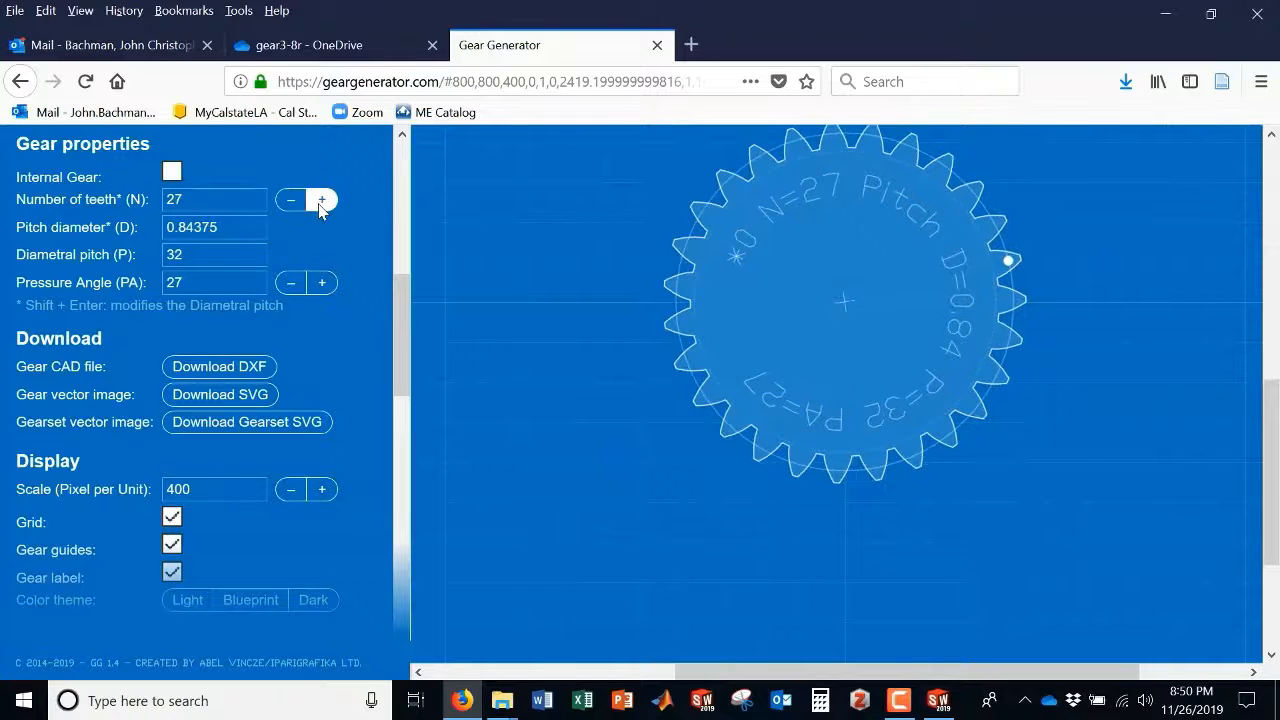
pyautogui.click(321, 202)
pyautogui.click(321, 202)
pyautogui.click(321, 202)
pyautogui.click(321, 202)
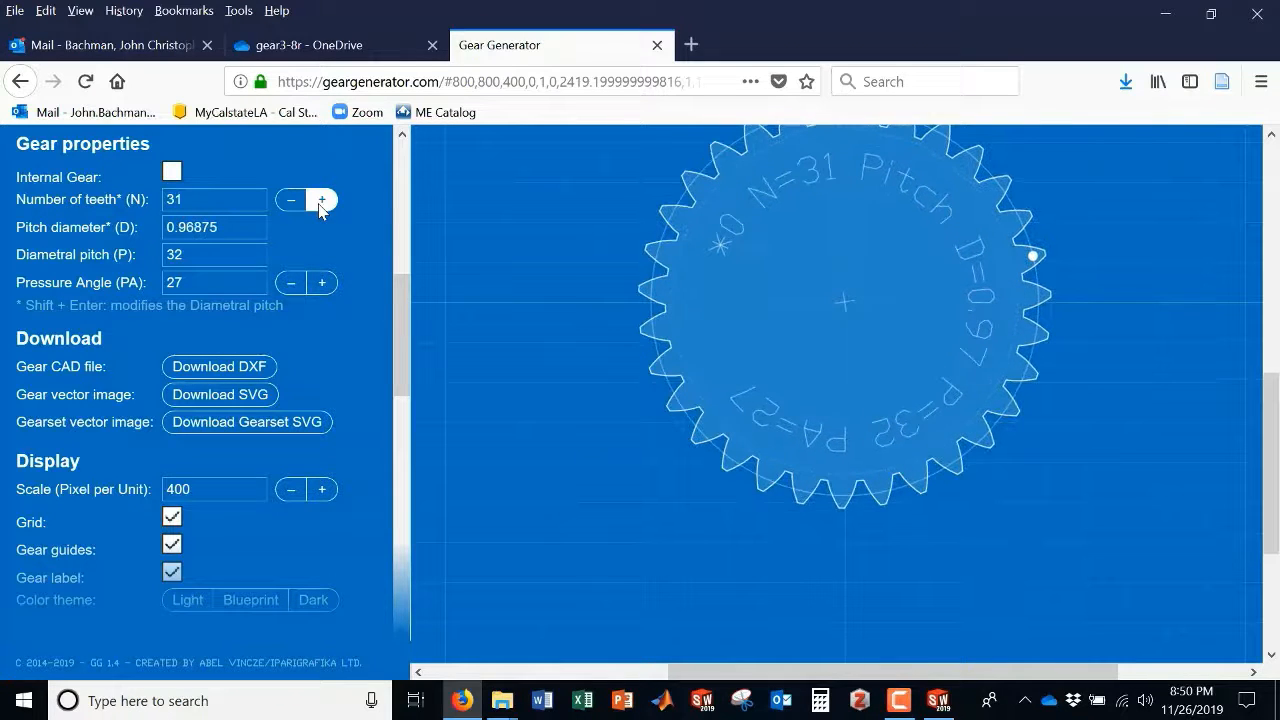
pyautogui.click(321, 202)
pyautogui.click(321, 202)
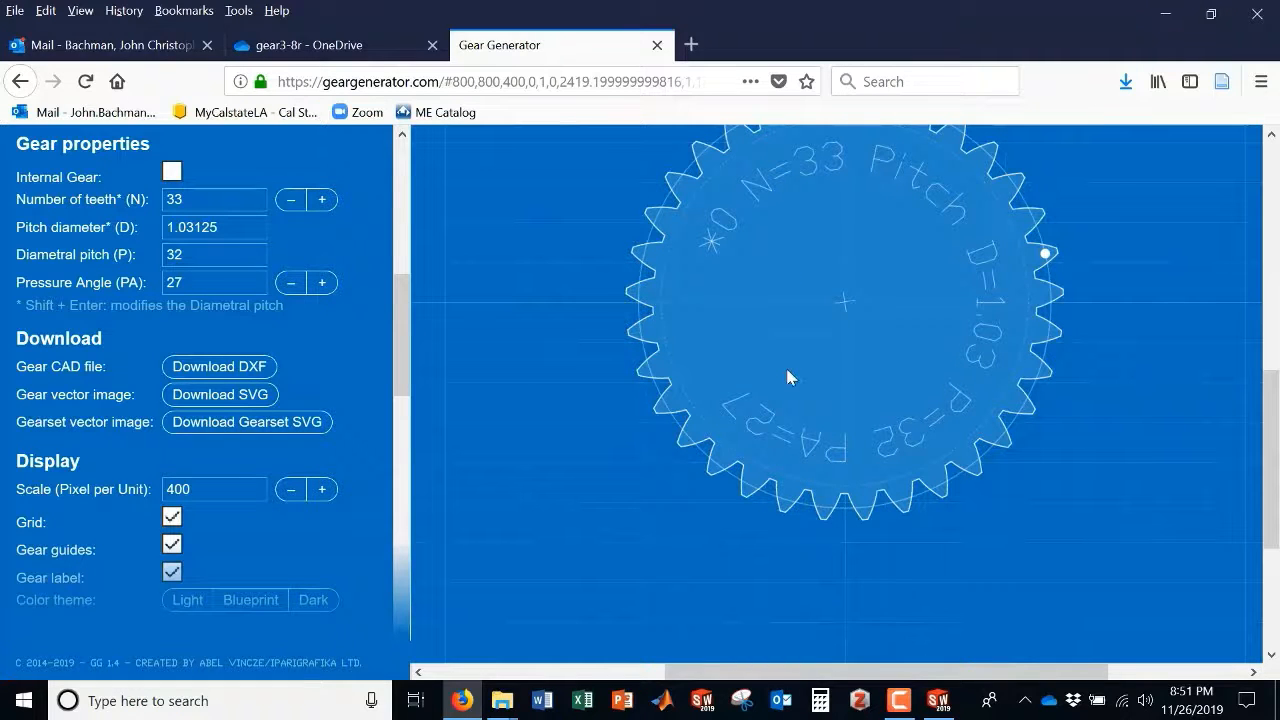
# - Switch to SOLIDWORKS, trim Sketch2's involute curve ends inside the root circle, and exit the sketch, ignoring the rebuild errors
pyautogui.click(939, 702)
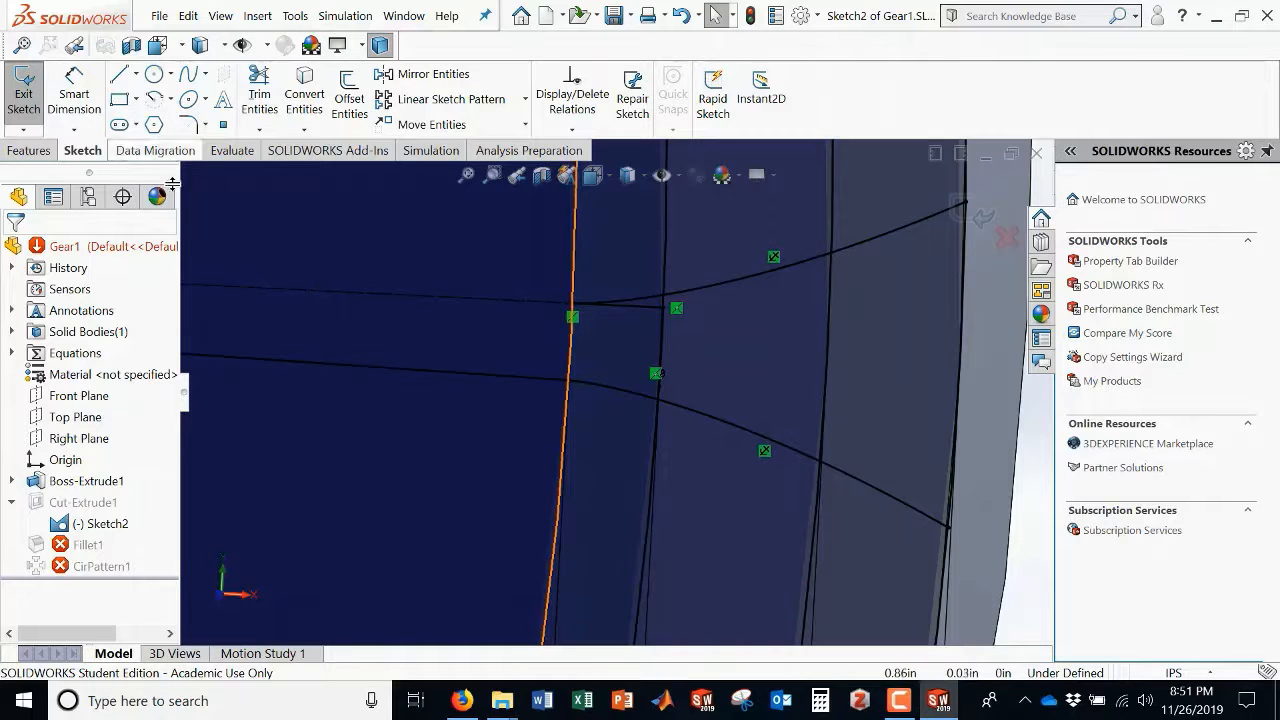
pyautogui.click(262, 97)
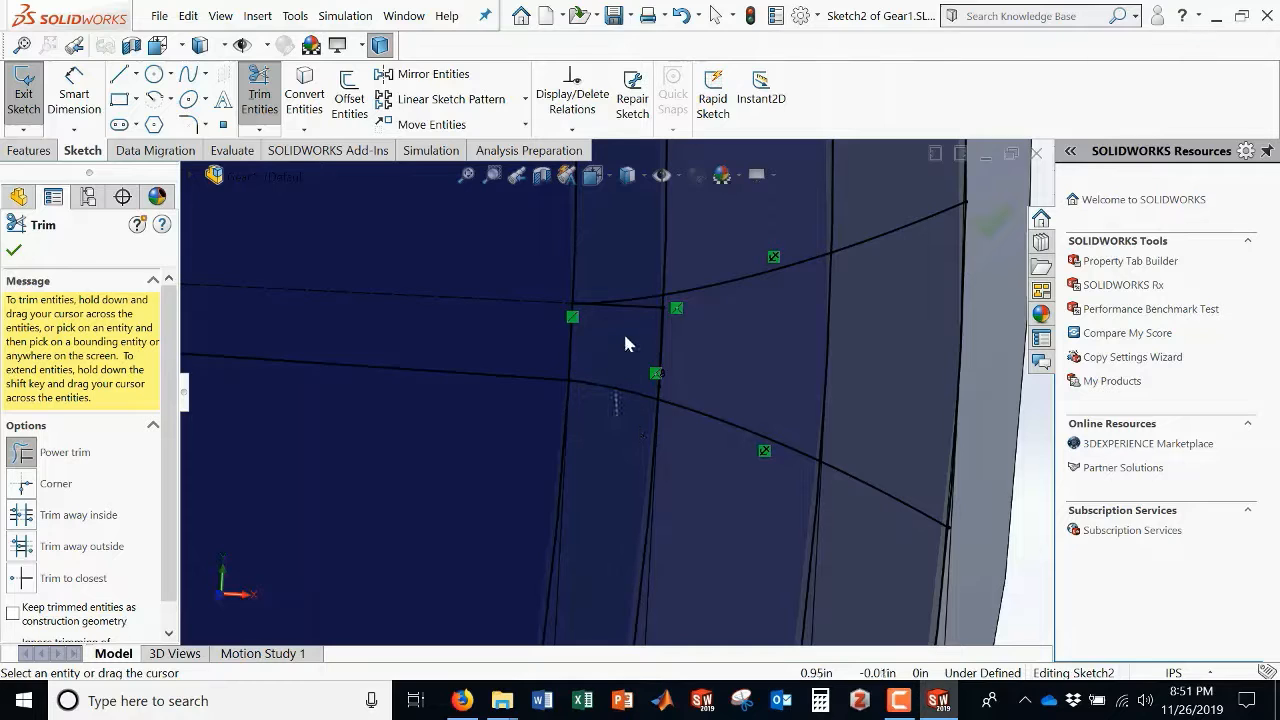
pyautogui.moveTo(627, 296); pyautogui.dragTo(627, 265)
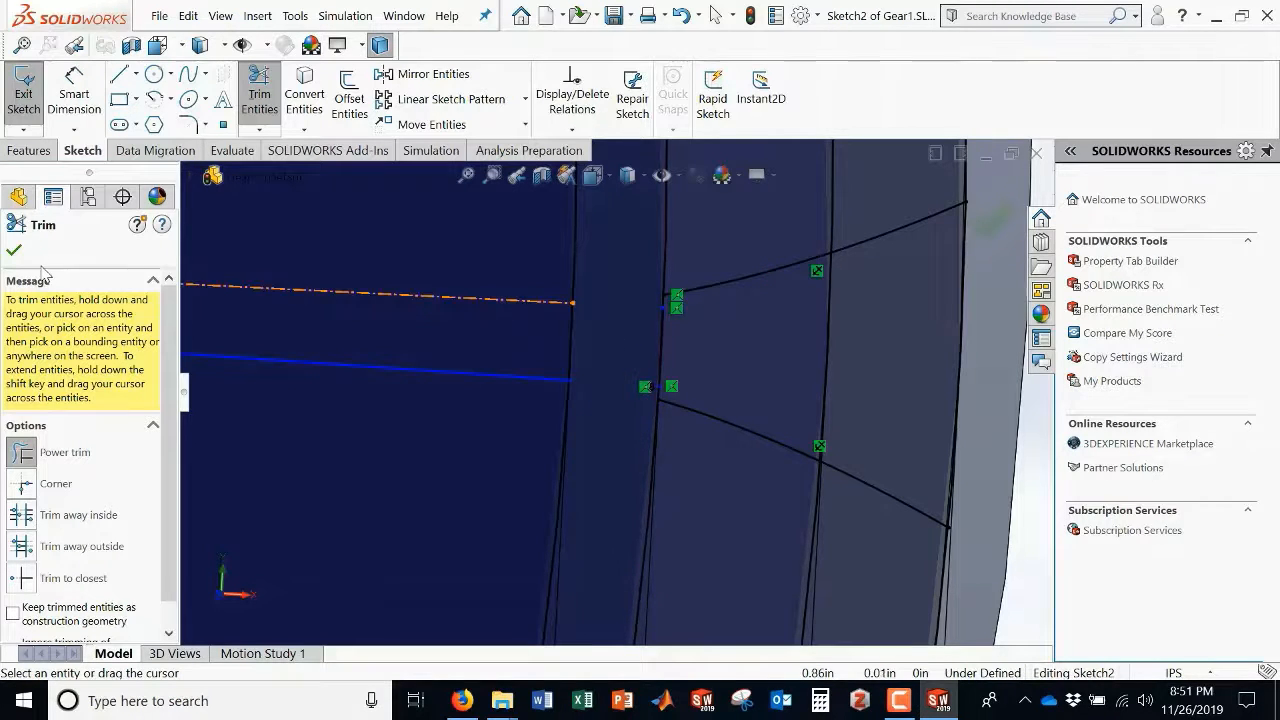
pyautogui.click(23, 95)
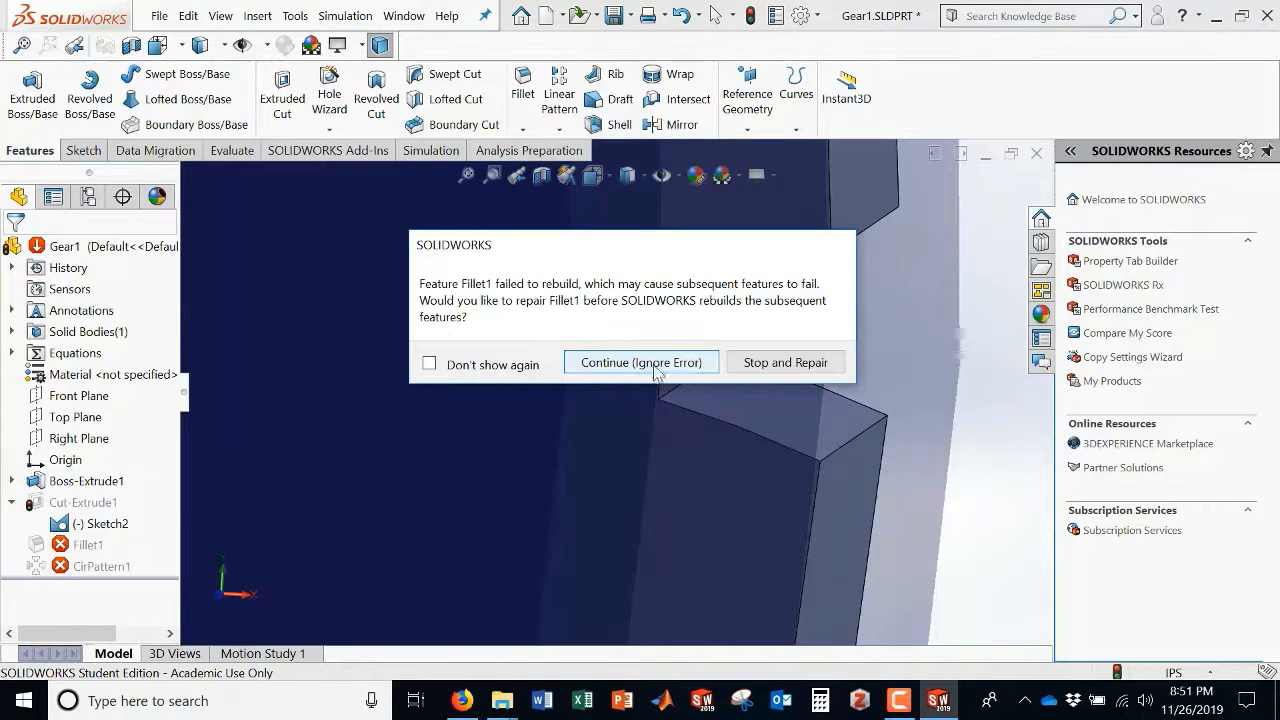
pyautogui.click(655, 365)
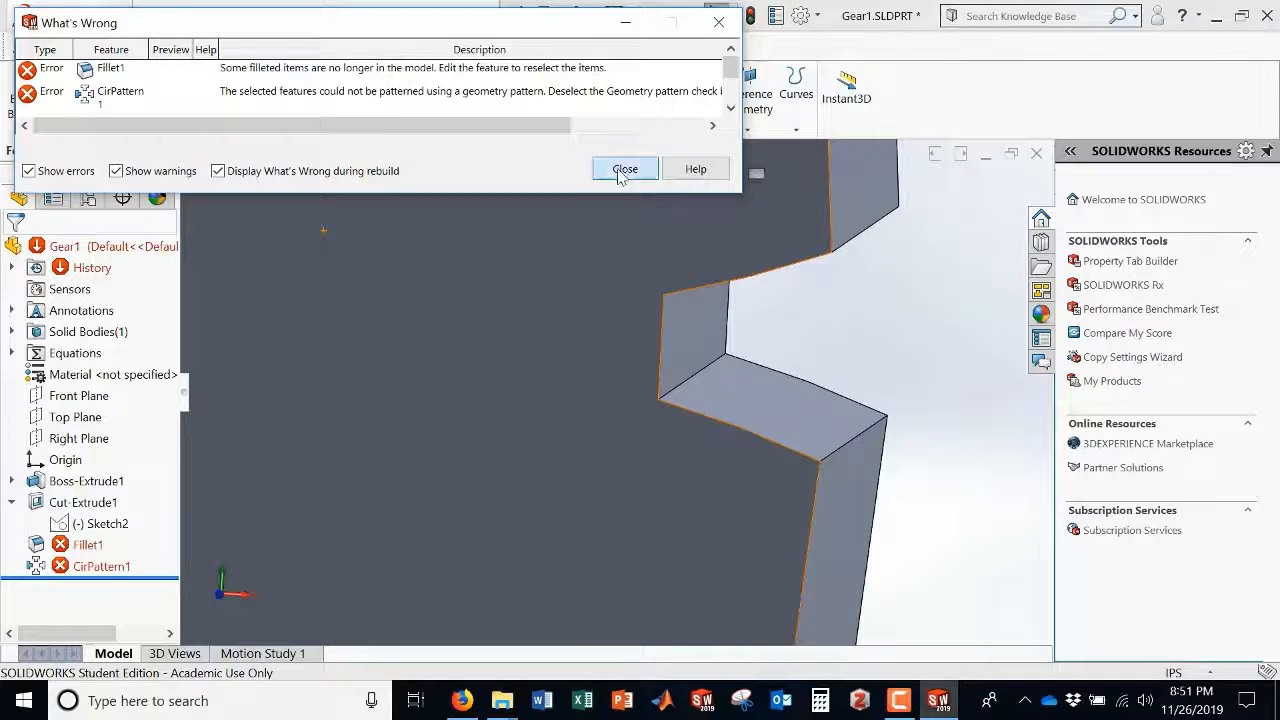
pyautogui.click(623, 166)
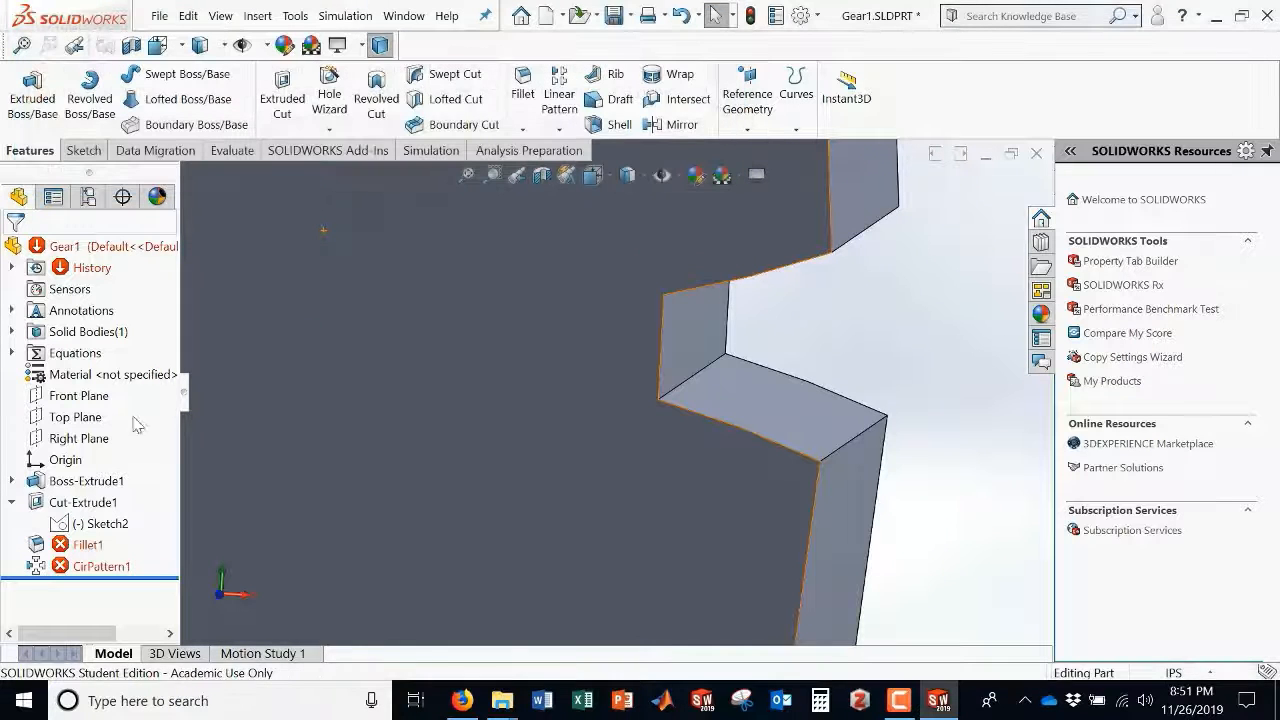
# - Edit Cut-Extrude1 and replace its selected contours with the inner and outer tooth gap regions of Sketch2
pyautogui.click(68, 505)
pyautogui.click(82, 458)
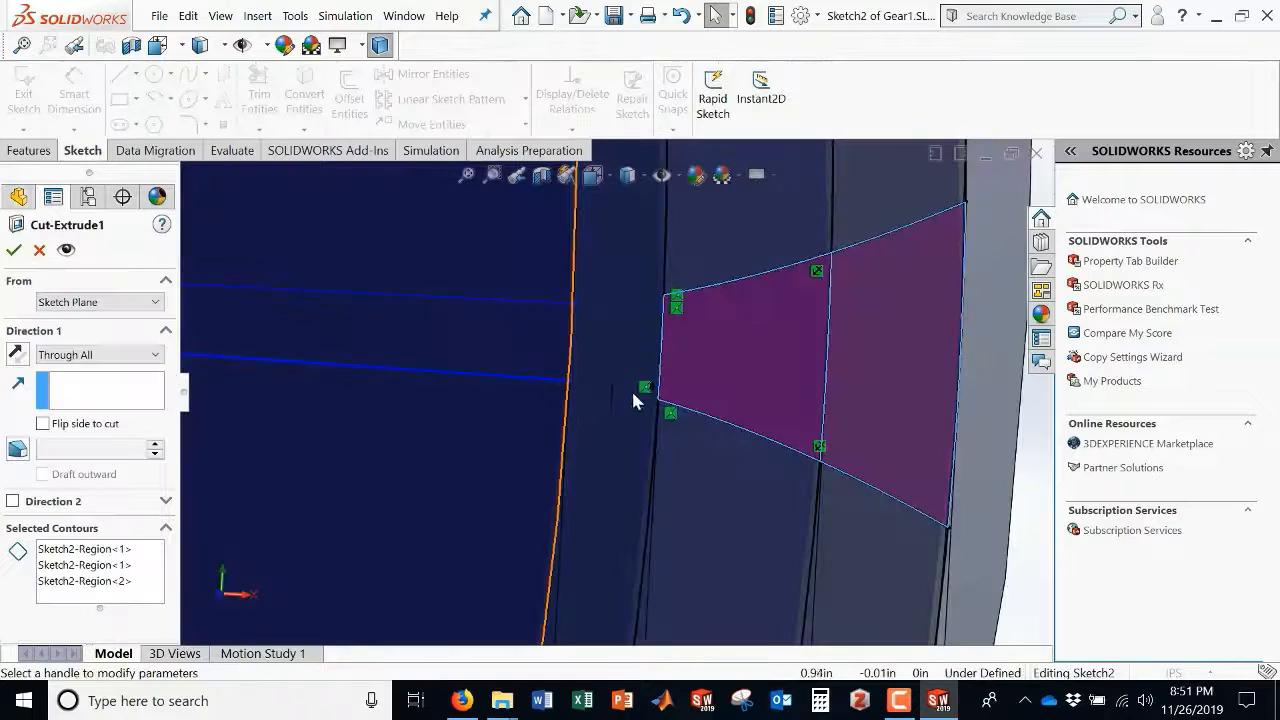
pyautogui.click(83, 551)
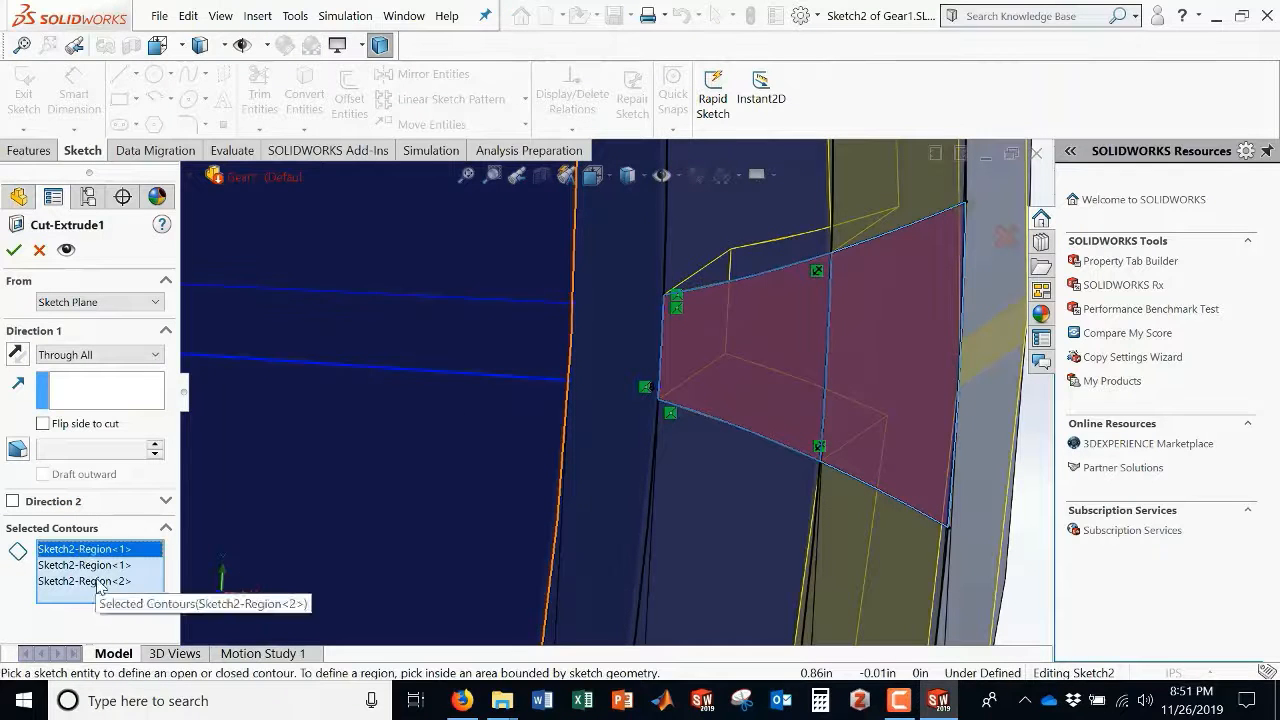
pyautogui.keyDown('shift'); pyautogui.click(99, 582); pyautogui.keyUp('shift')
pyautogui.press('Delete')
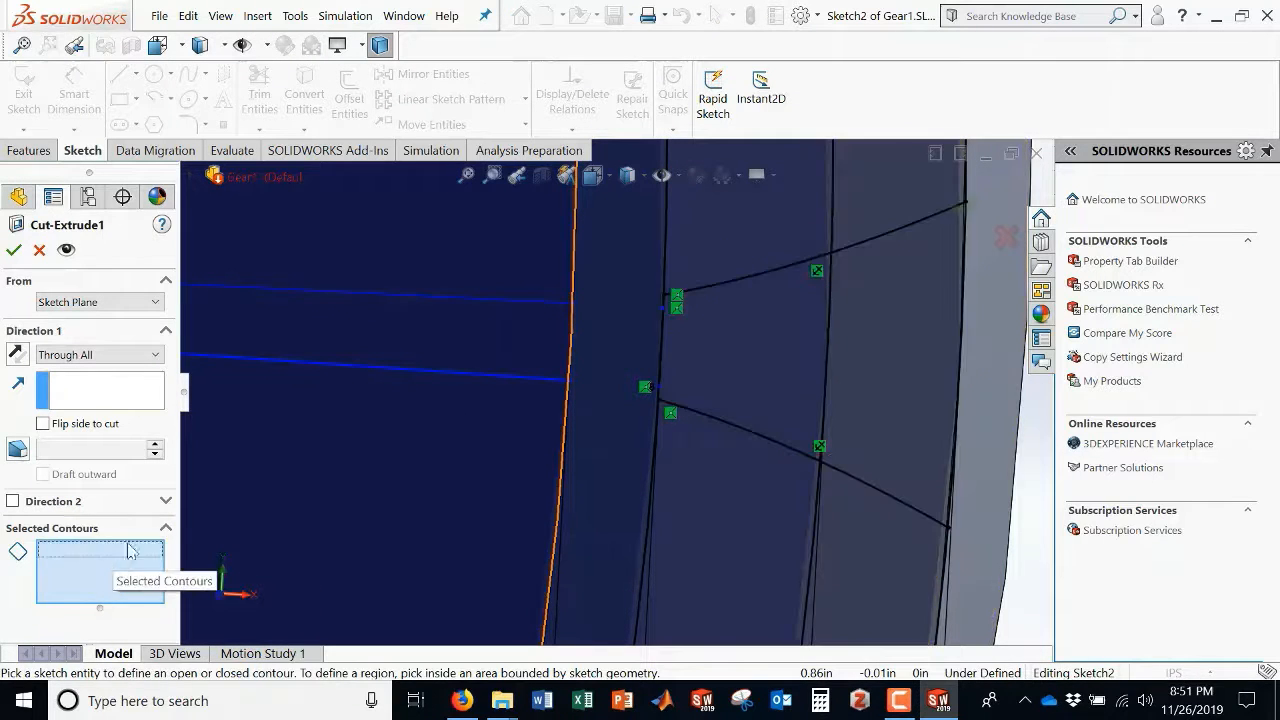
pyautogui.click(742, 357)
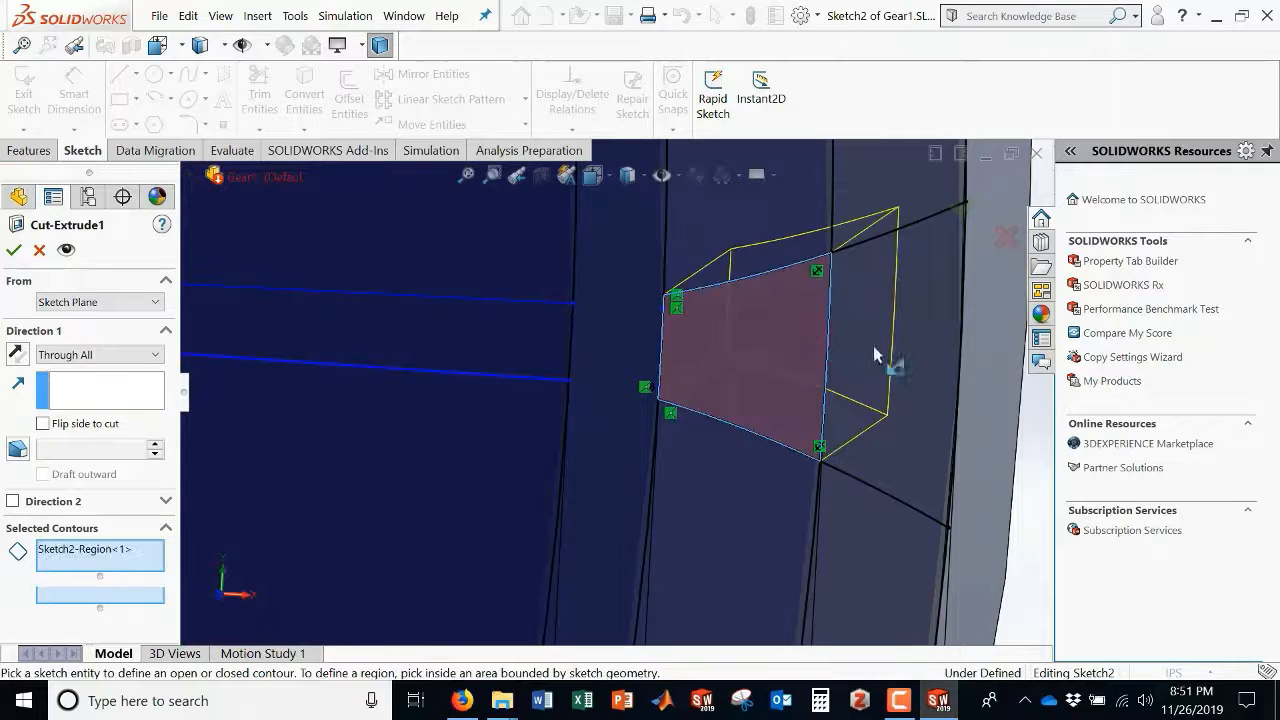
pyautogui.click(897, 365)
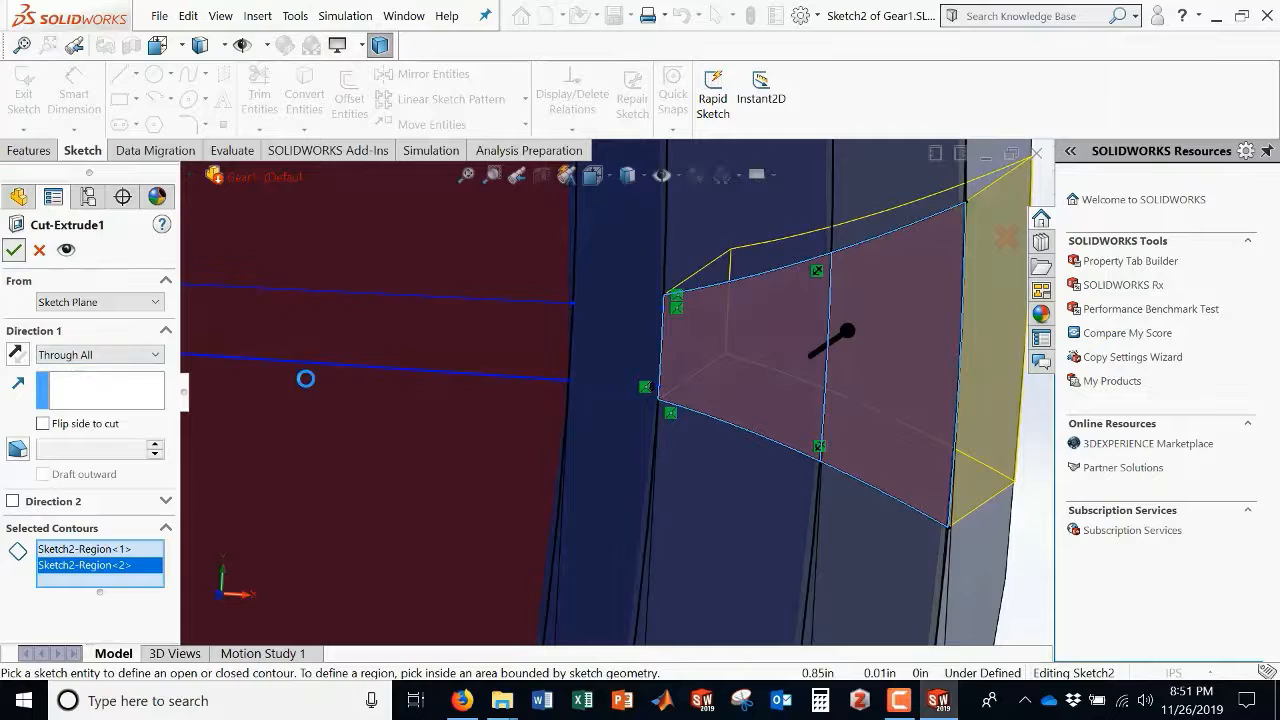
# - Edit Fillet1, remove the two missing edges, and select the two root edges at the bottom of the tooth gap instead
pyautogui.scroll(1, 715, 405)
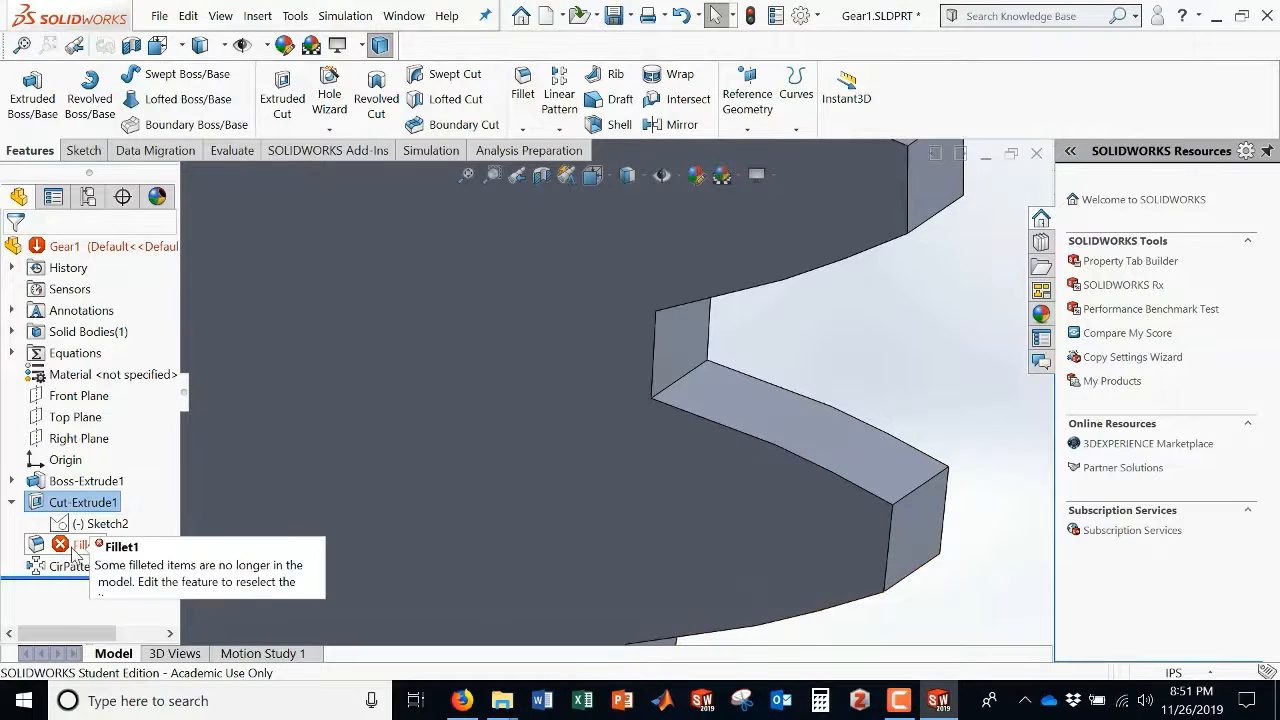
pyautogui.click(62, 552)
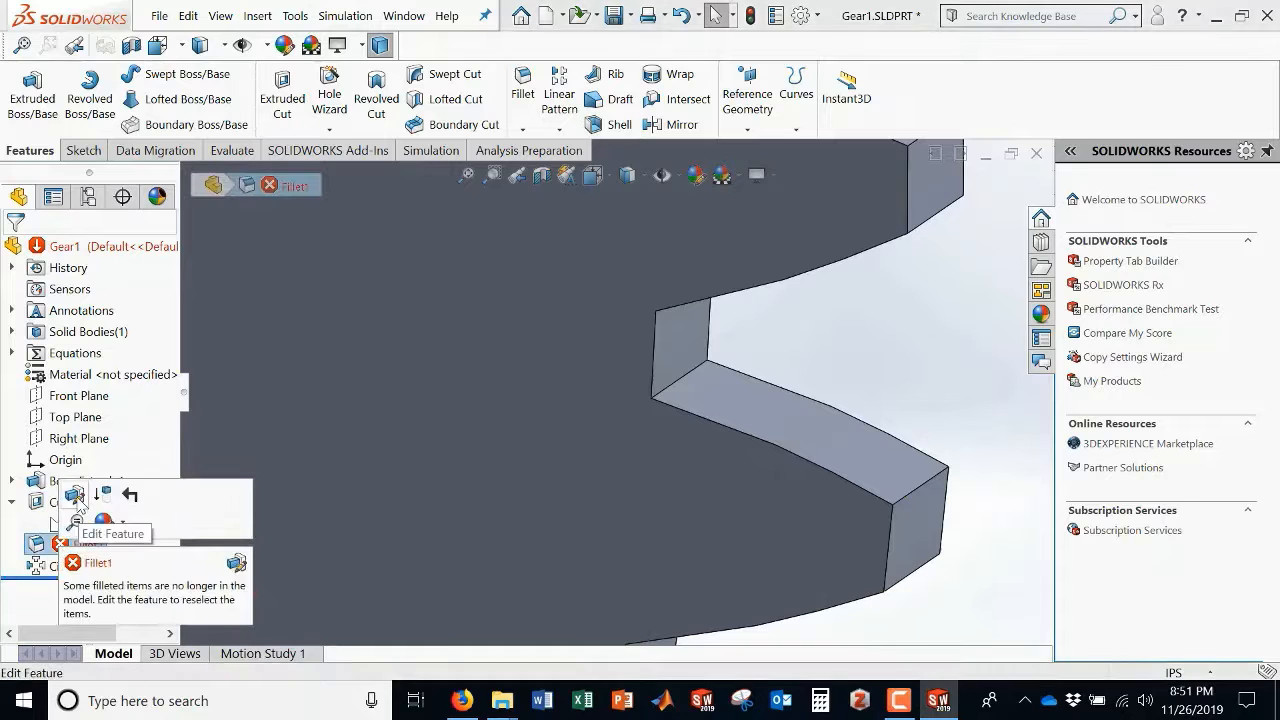
pyautogui.click(80, 505)
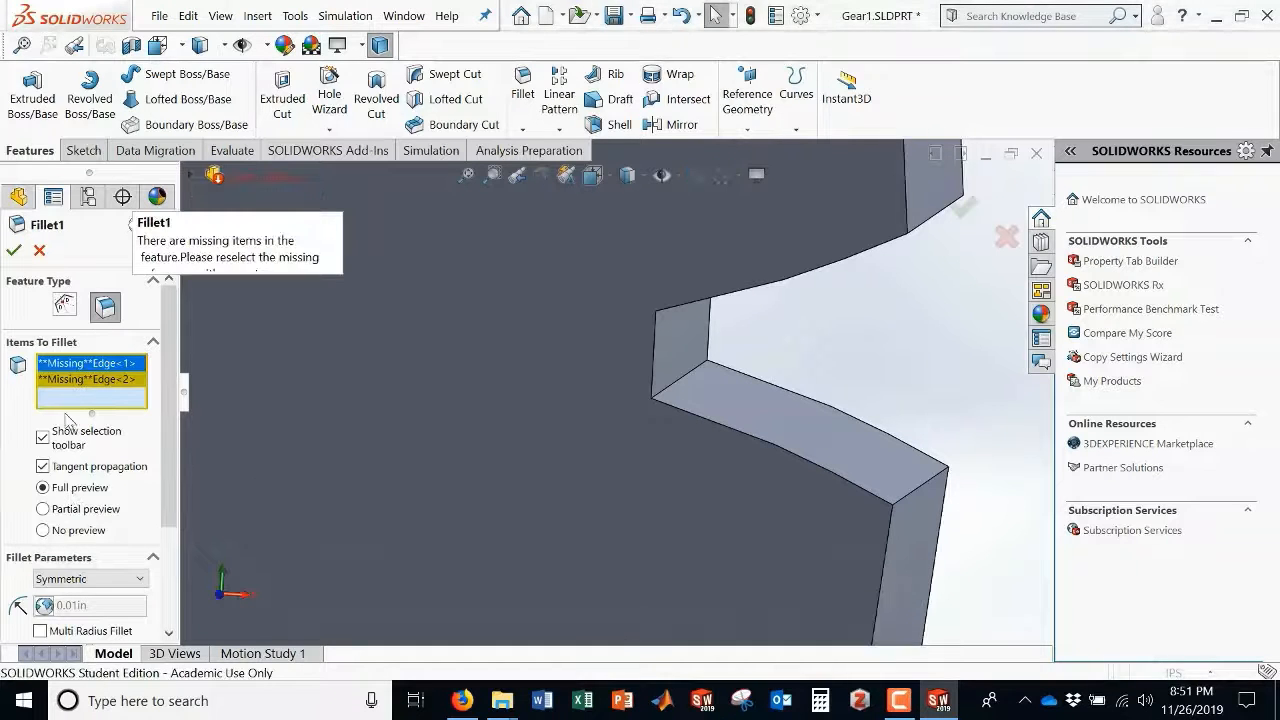
pyautogui.press('Delete')
pyautogui.press('Delete')
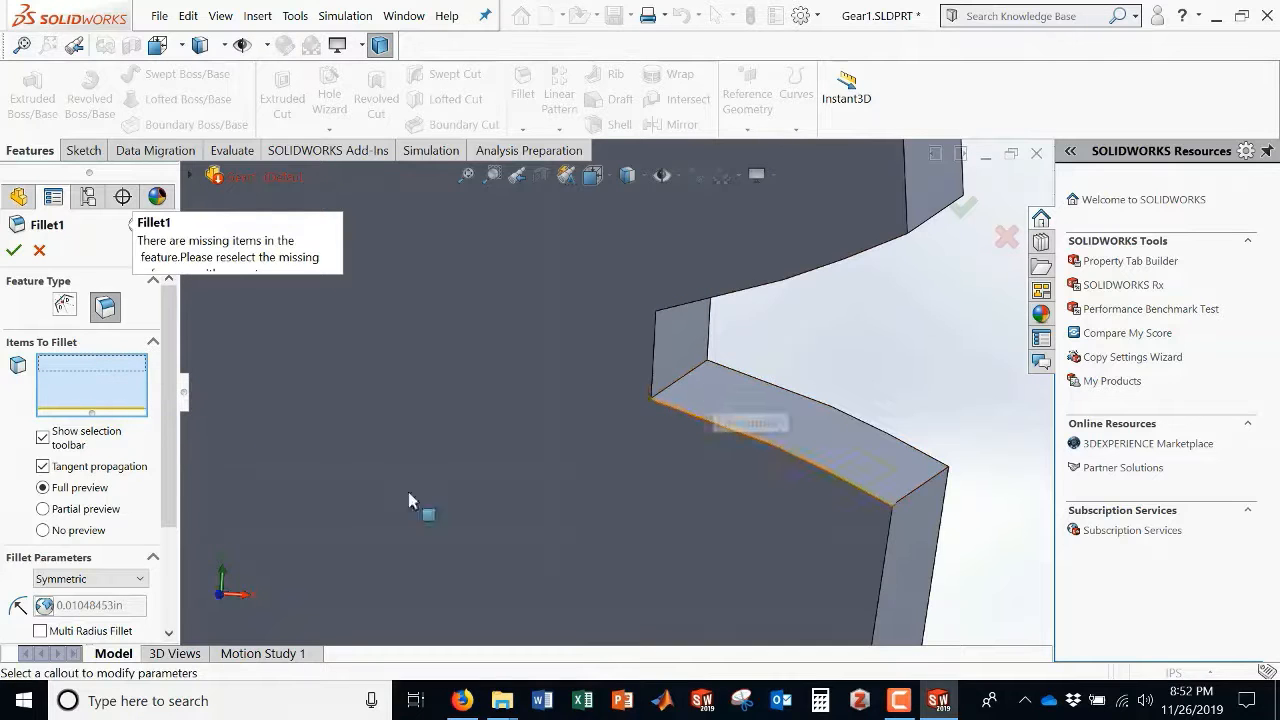
pyautogui.click(674, 390)
pyautogui.moveTo(858, 392); pyautogui.dragTo(638, 258, button='middle')
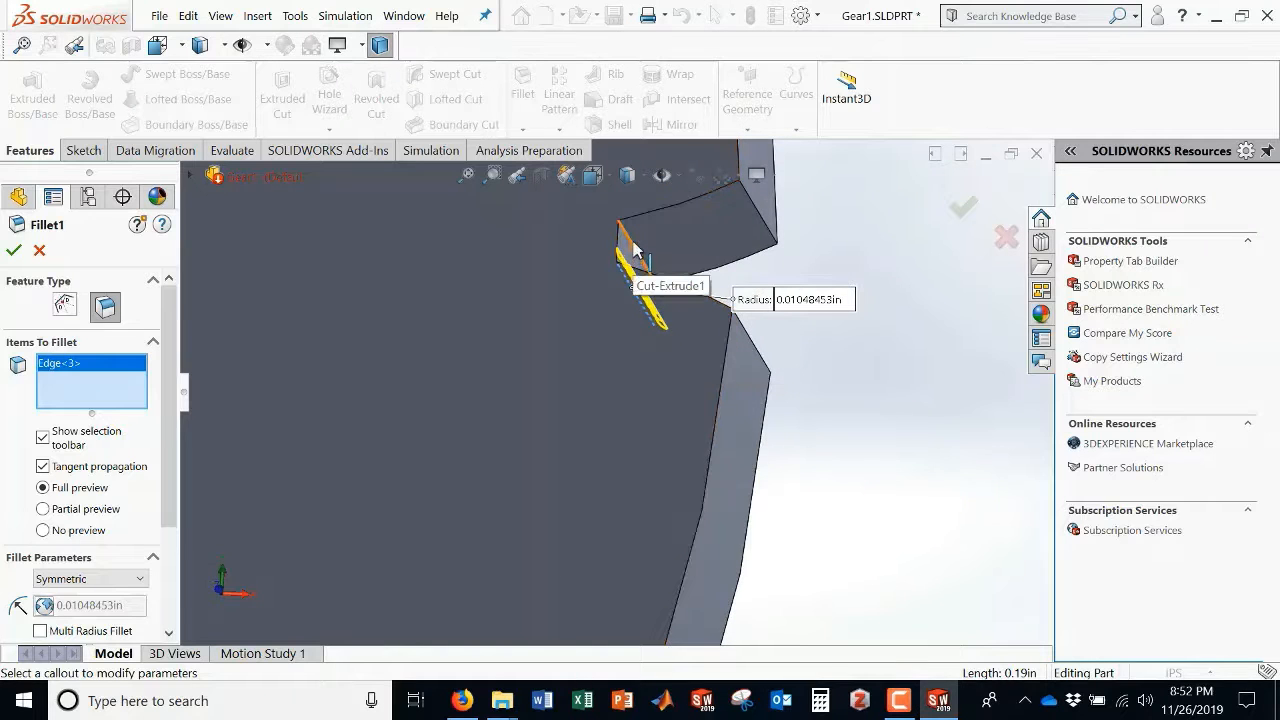
pyautogui.click(628, 250)
pyautogui.scroll(4, 603, 328)
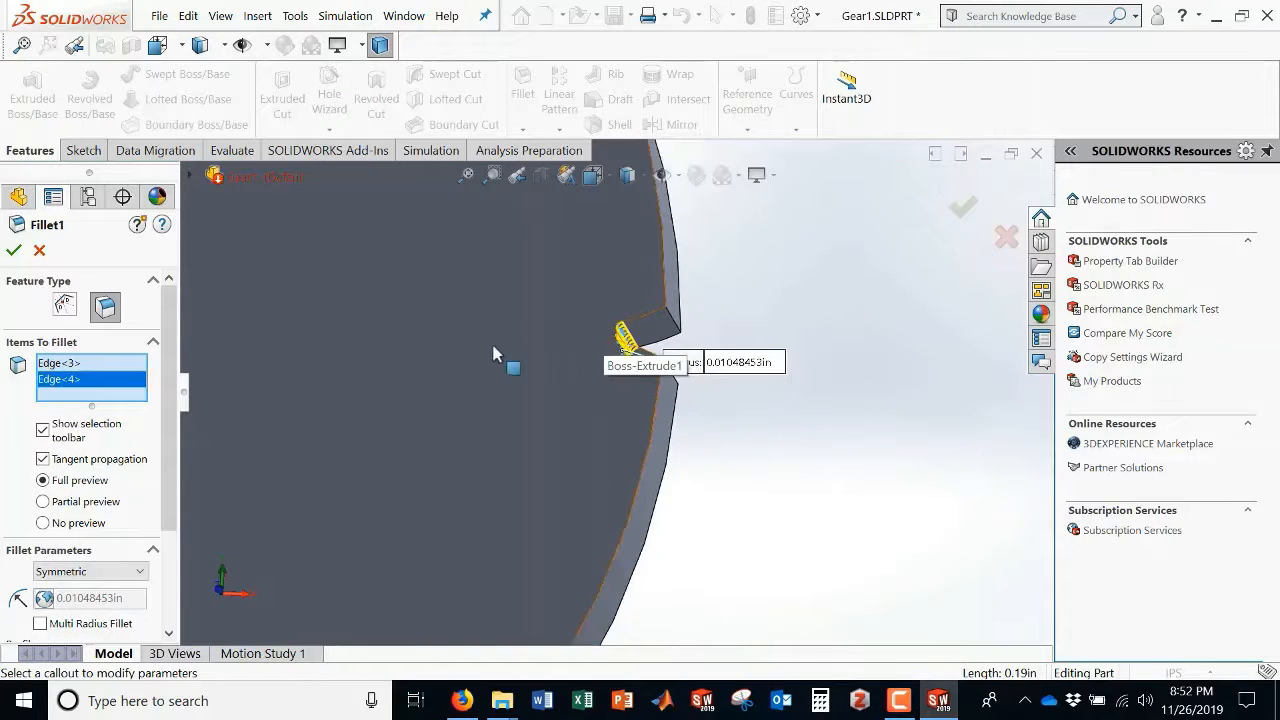
pyautogui.press('f')
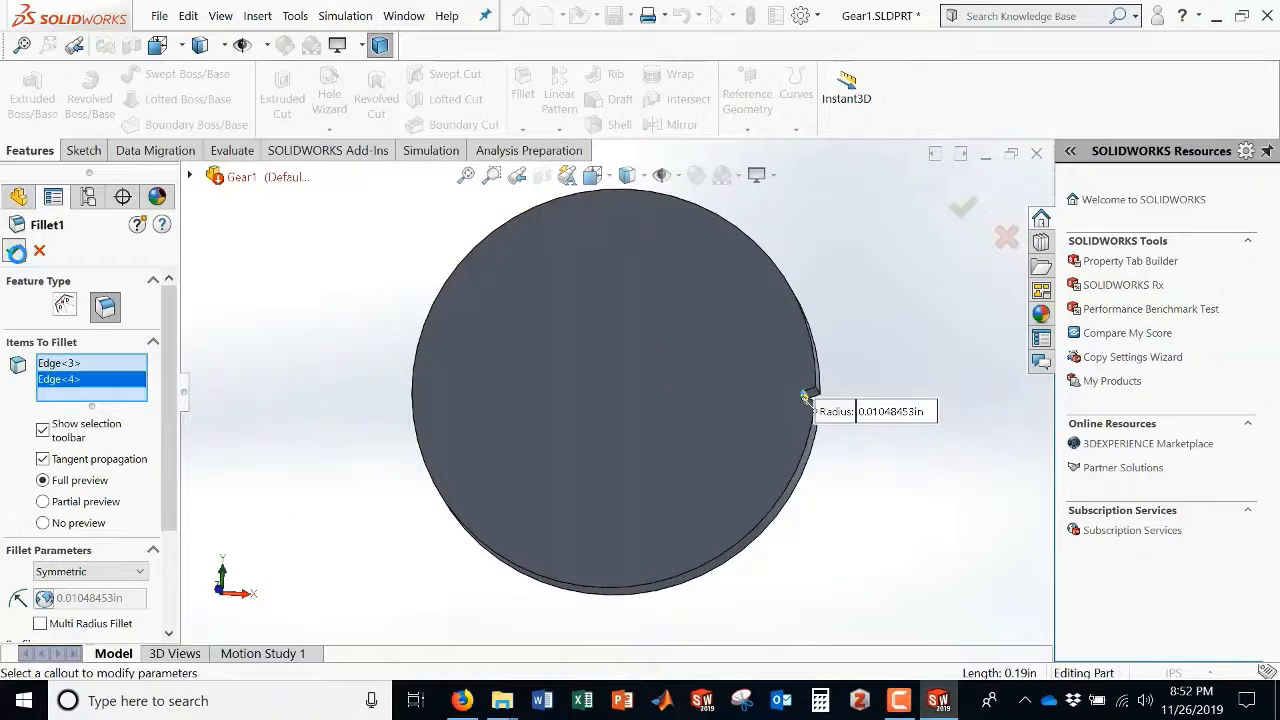
# - Apply the Fillet1 edit so the tooth pattern rebuilds, collapse Cut-Extrude1 in the feature tree, and inspect the teeth
pyautogui.press('Return')
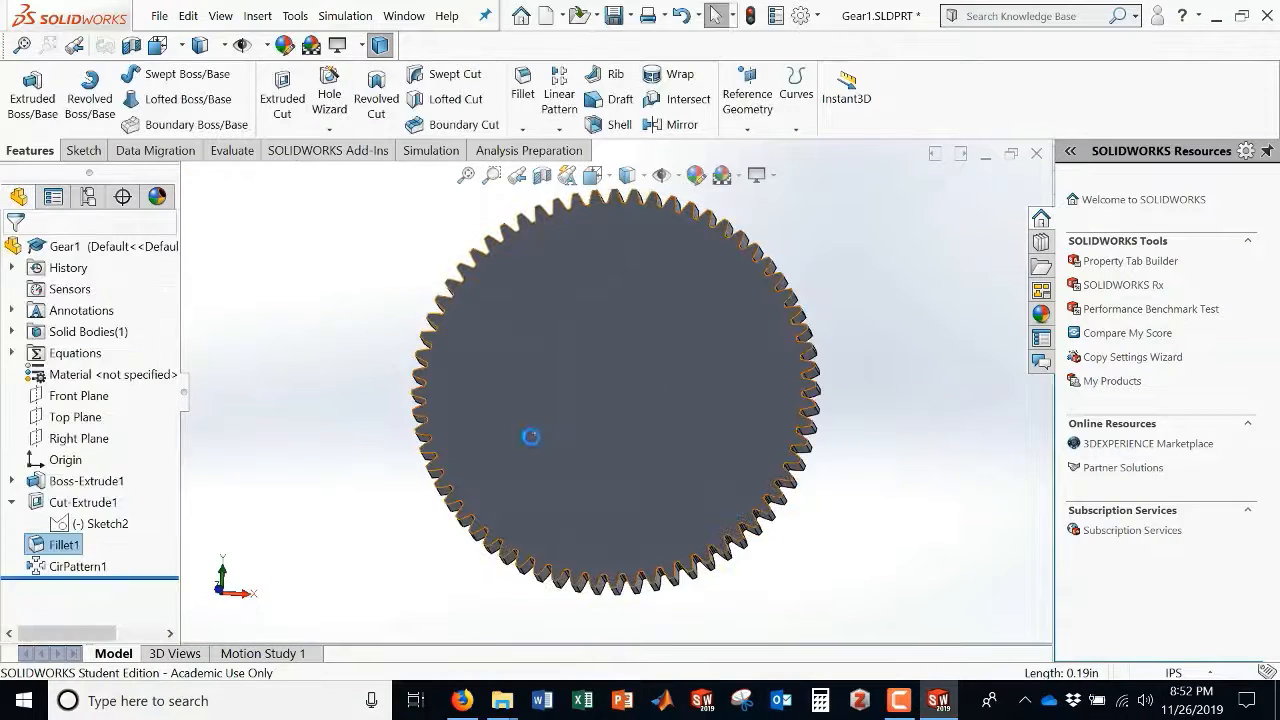
pyautogui.moveTo(877, 314); pyautogui.dragTo(859, 401, button='middle')
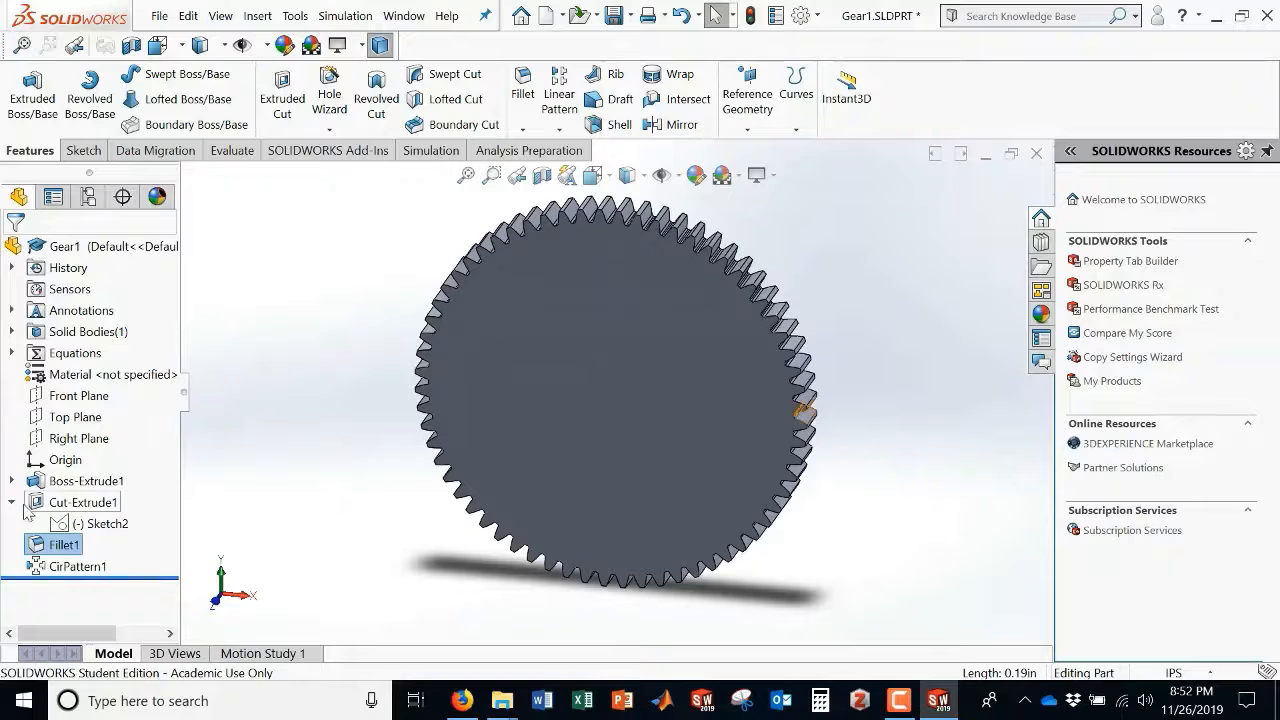
pyautogui.click(13, 502)
pyautogui.scroll(-10, 840, 410)
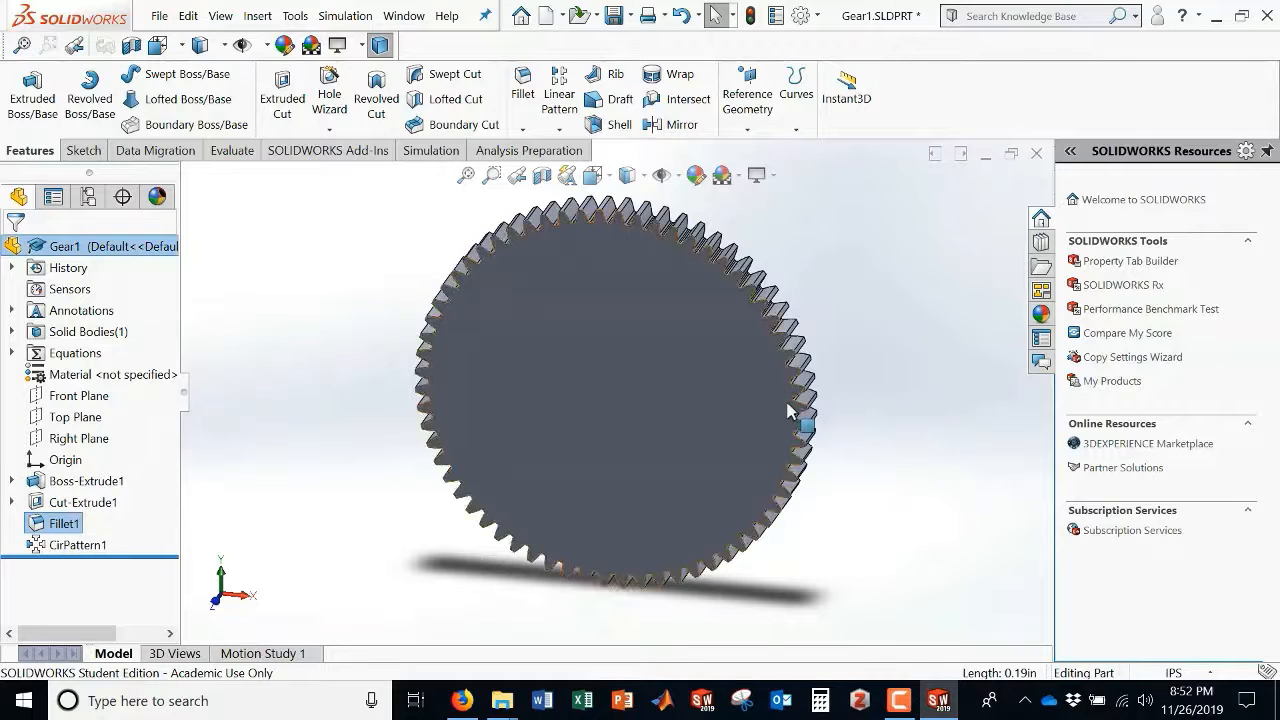
pyautogui.moveTo(645, 410); pyautogui.dragTo(677, 400, button='middle')
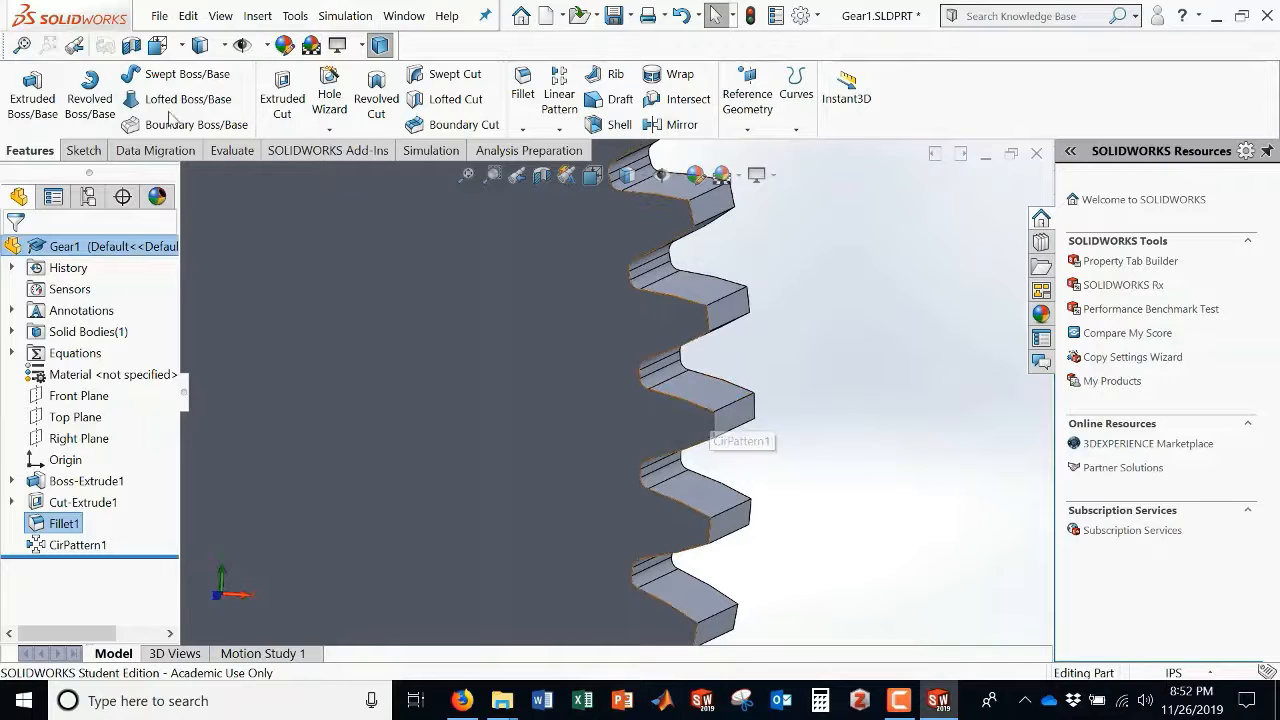
# - Save the repaired part under the new name Gear3.SLDPRT on the Desktop
pyautogui.click(159, 16)
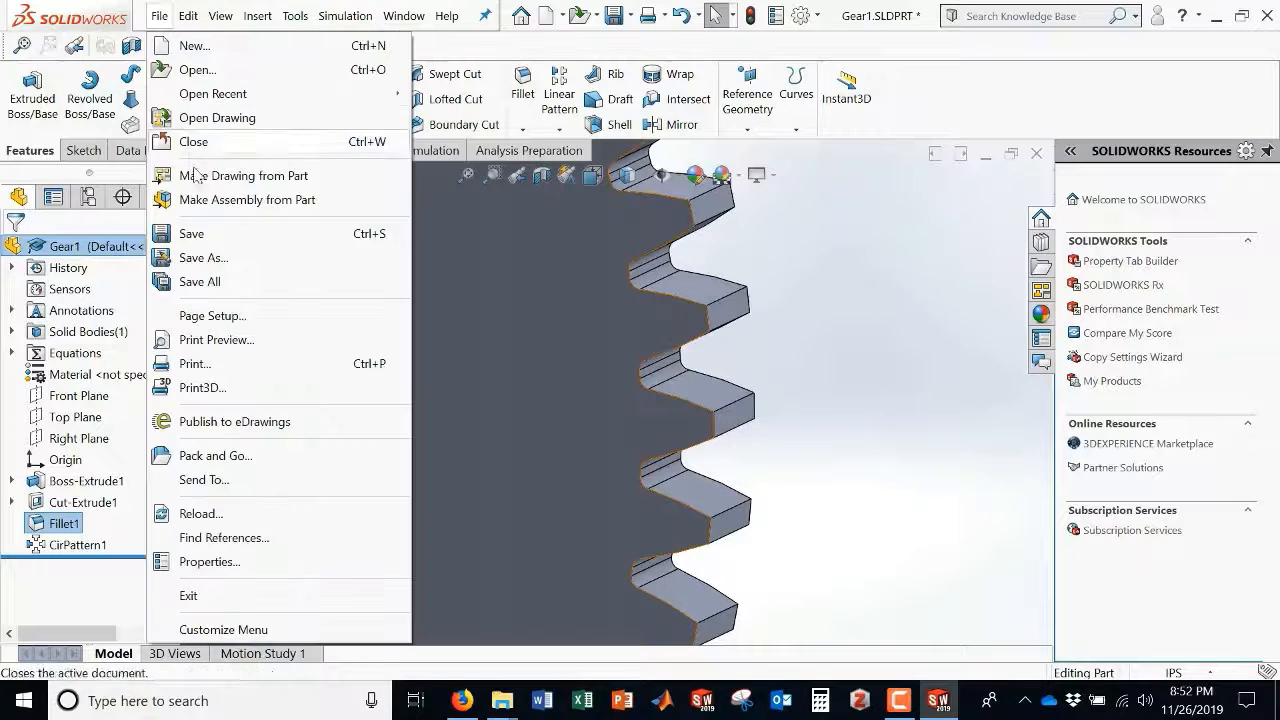
pyautogui.click(212, 260)
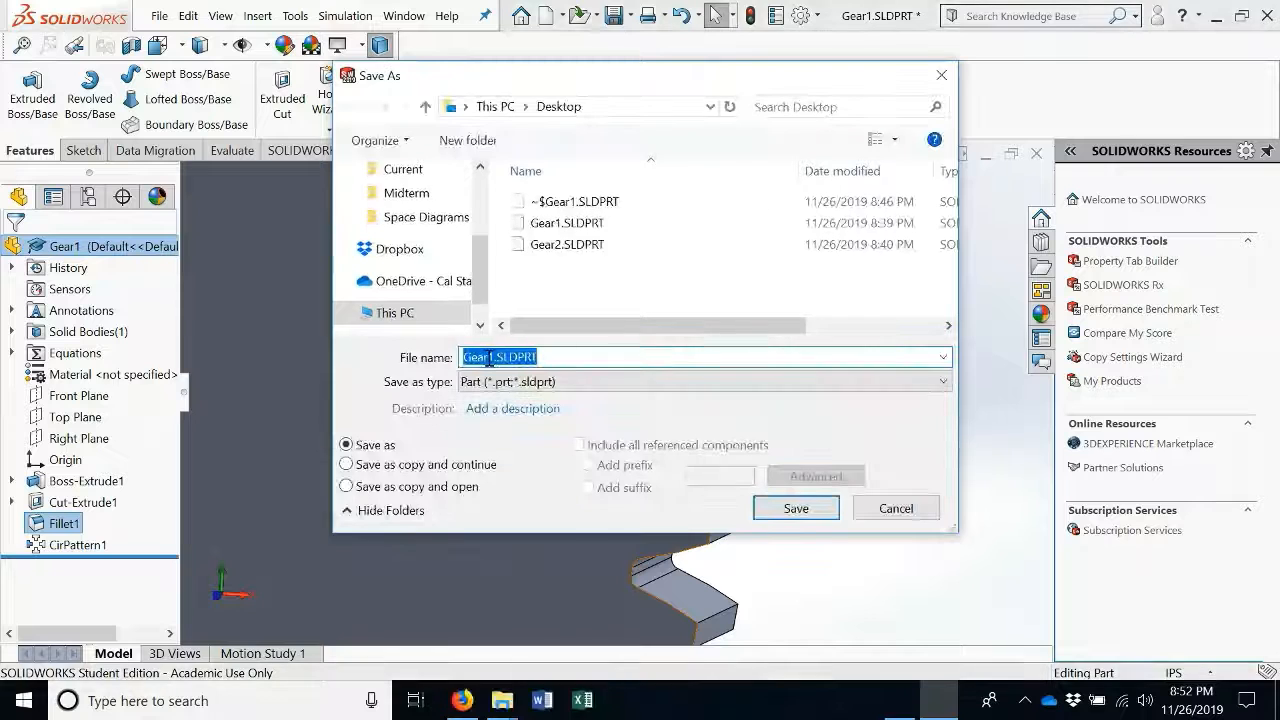
pyautogui.click(493, 357)
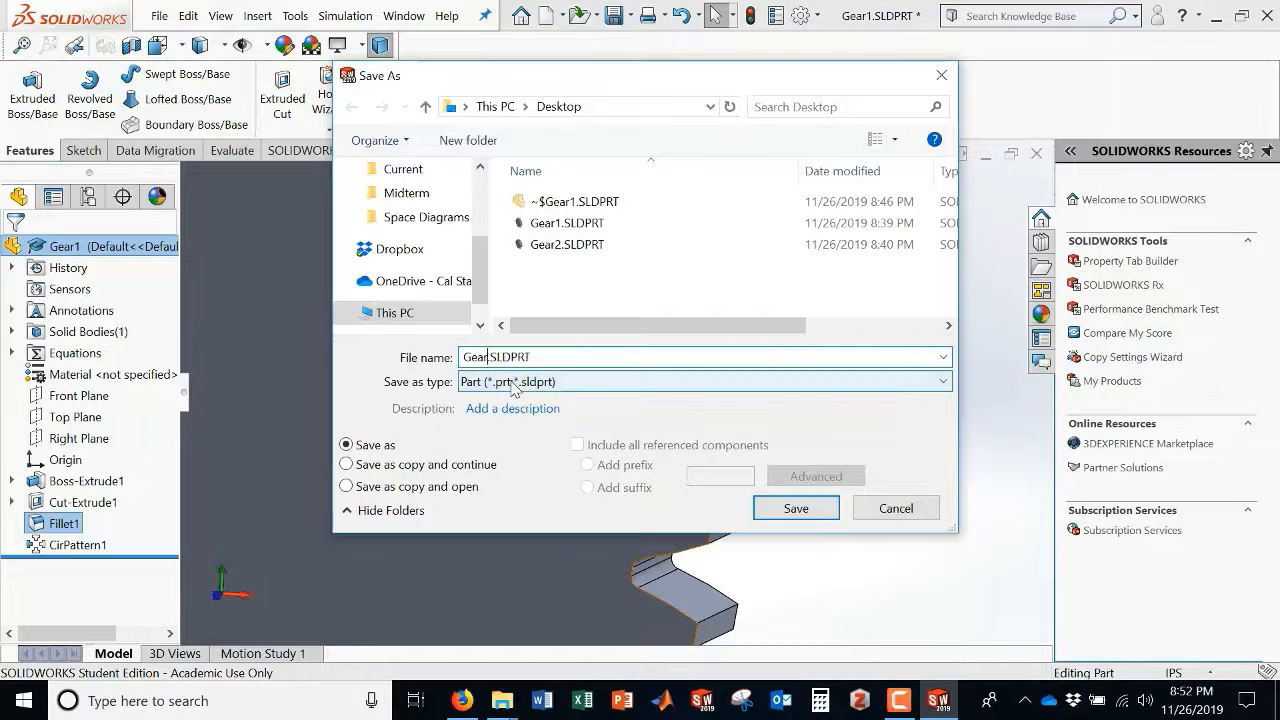
pyautogui.click(790, 508)
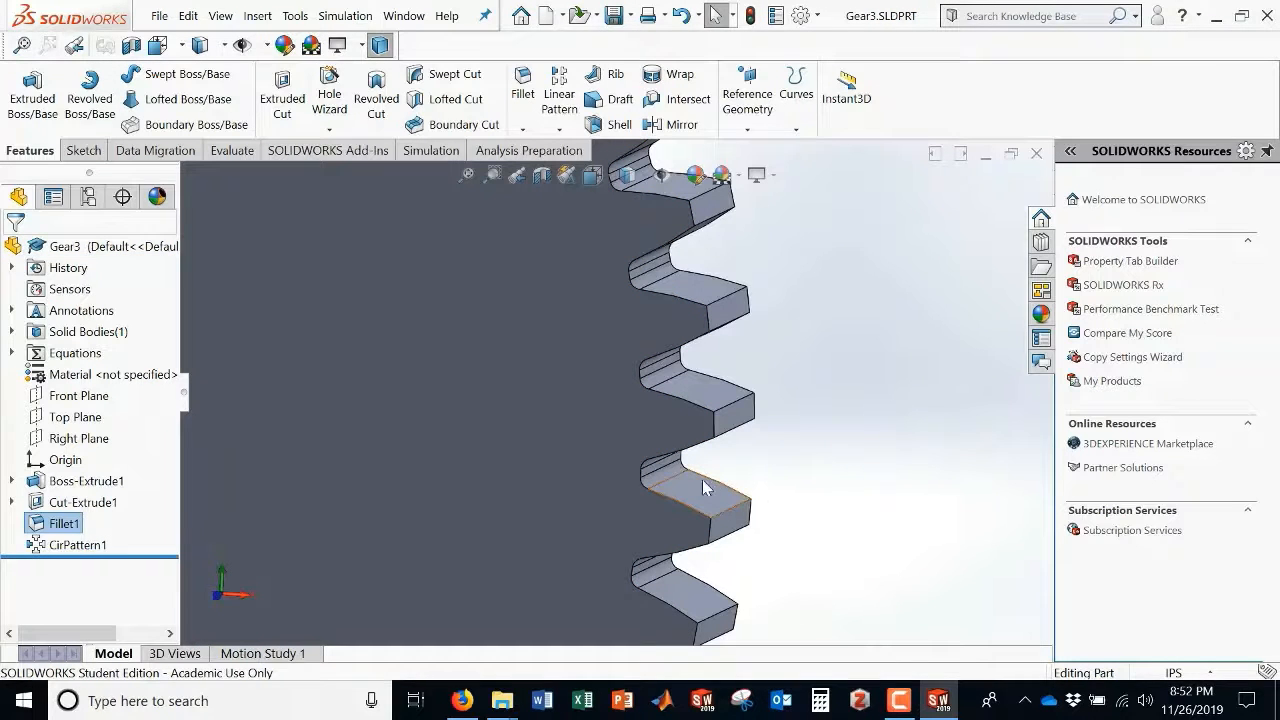
# - Open the part Gear1.SLDPRT from the Desktop
pyautogui.click(596, 16)
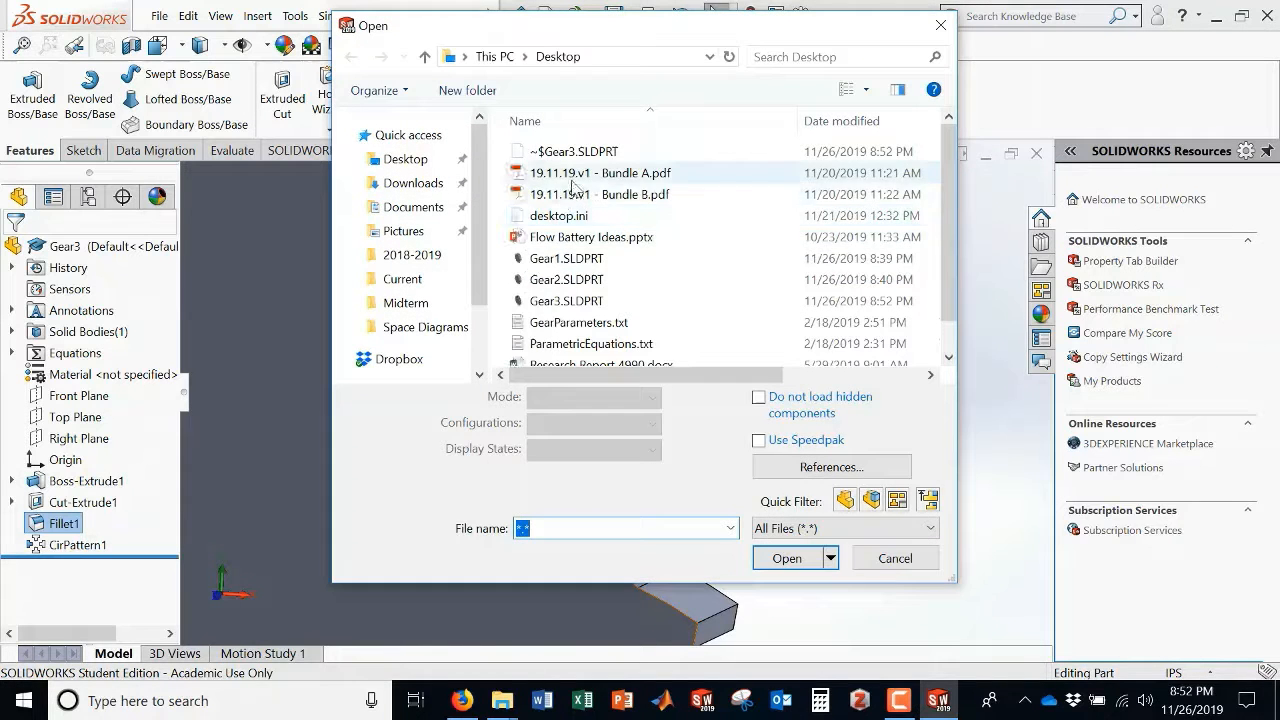
pyautogui.click(545, 257)
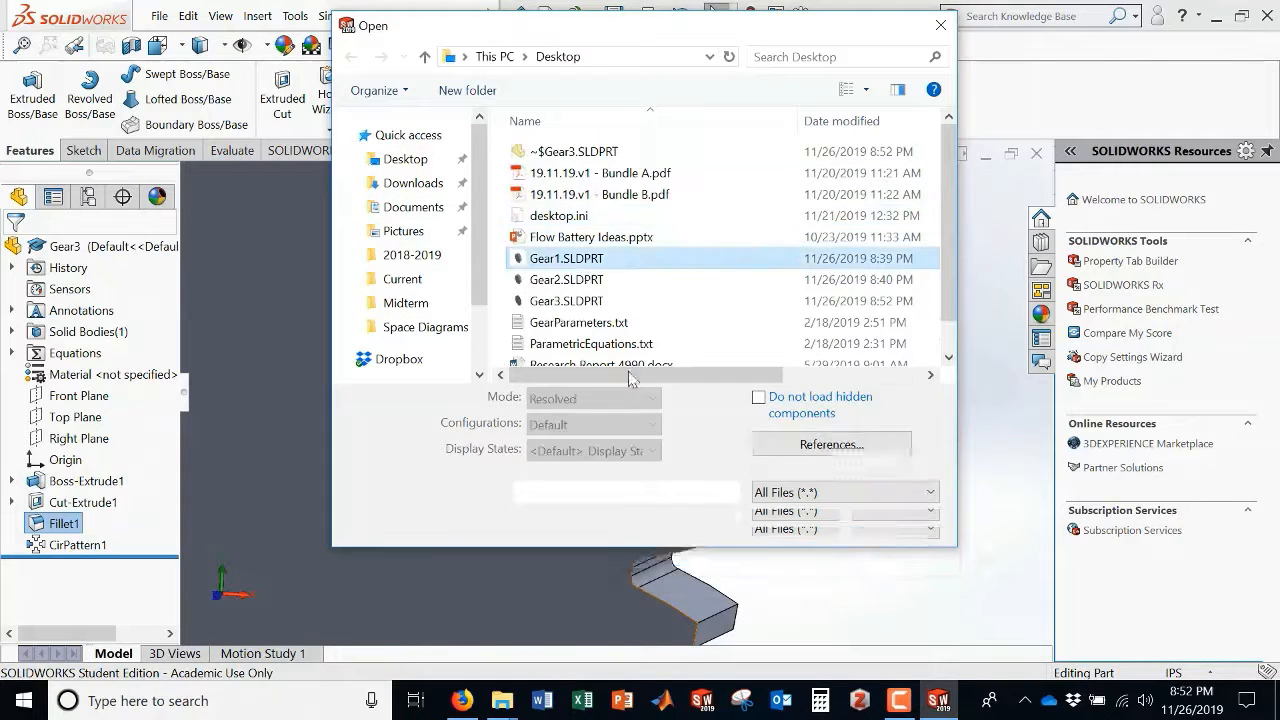
pyautogui.click(786, 541)
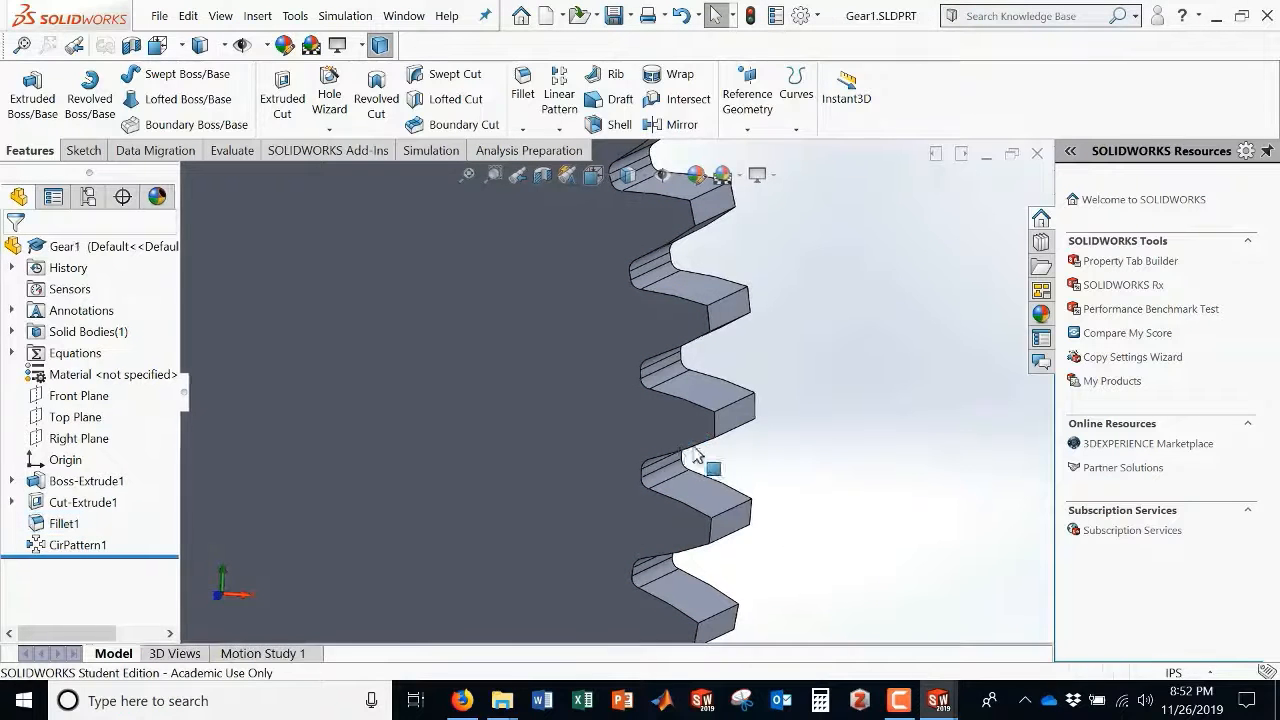
# - Examine the rounded root of one tooth gap up close and the gear's overall tooth shape
pyautogui.moveTo(651, 480); pyautogui.dragTo(627, 434, button='middle')
pyautogui.scroll(-10, 690, 390)
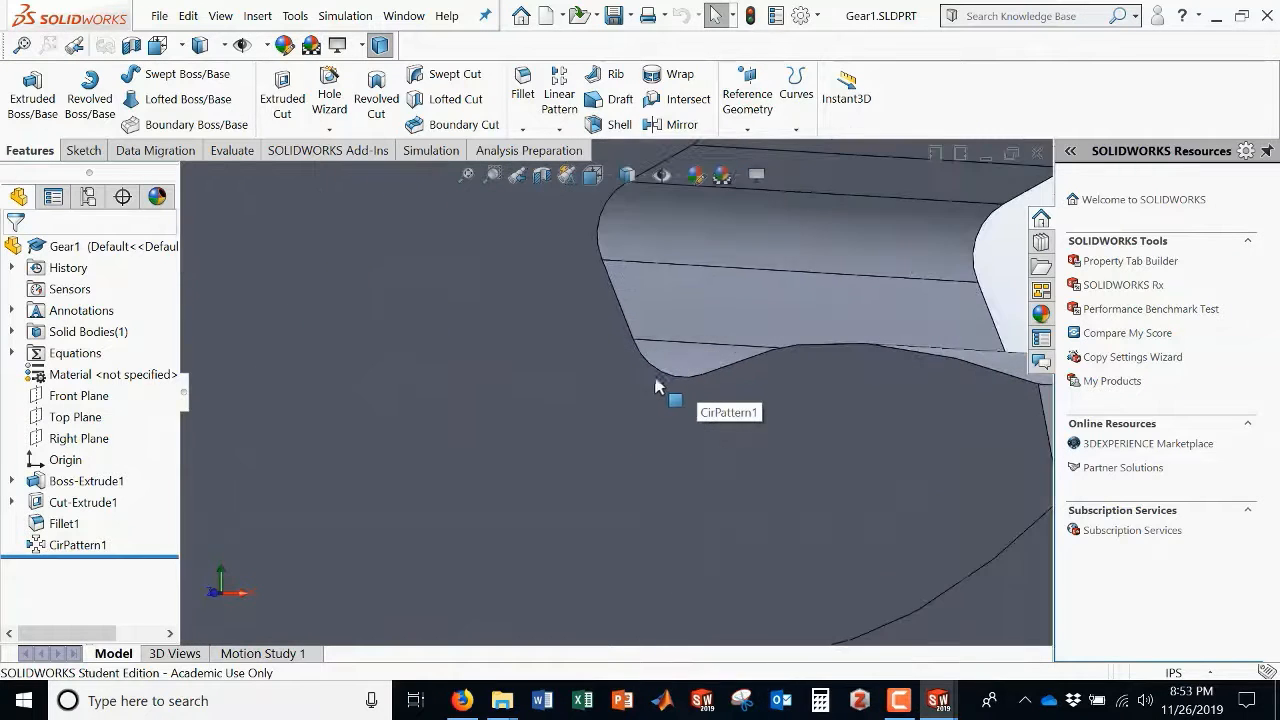
pyautogui.scroll(-3, 790, 390)
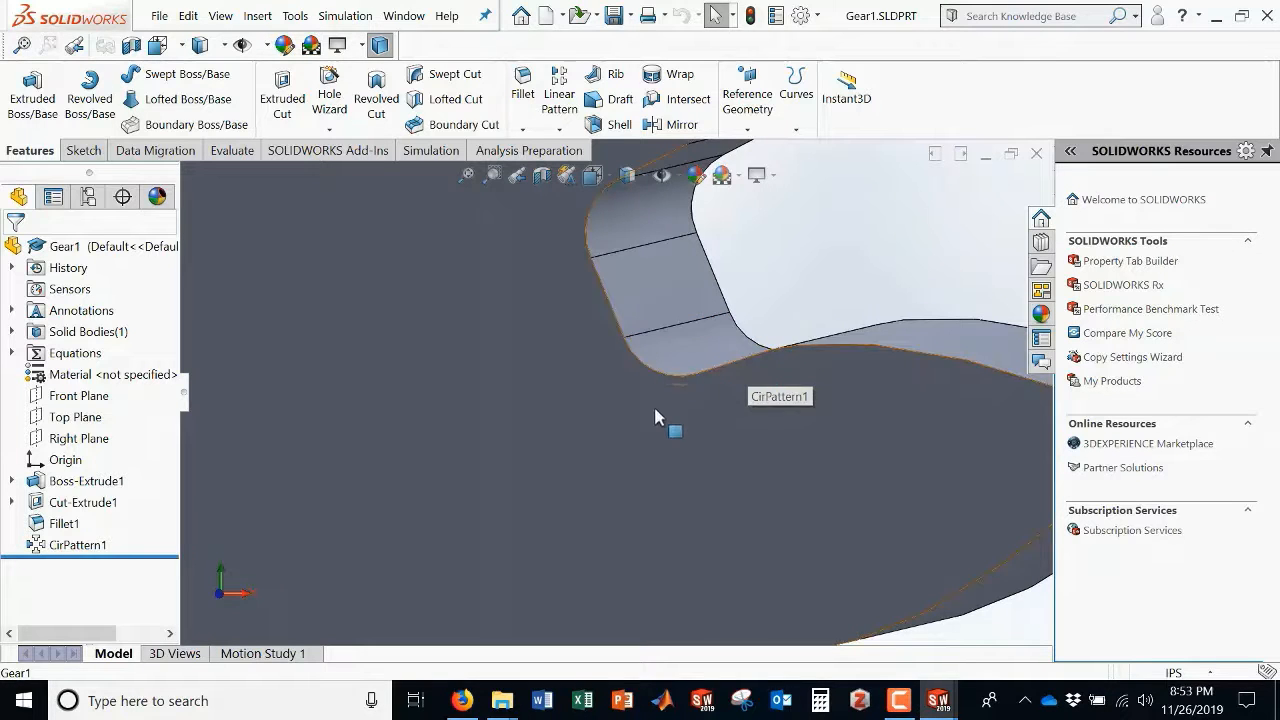
pyautogui.scroll(5, 660, 423)
pyautogui.scroll(5, 617, 432)
pyautogui.scroll(-4, 604, 376)
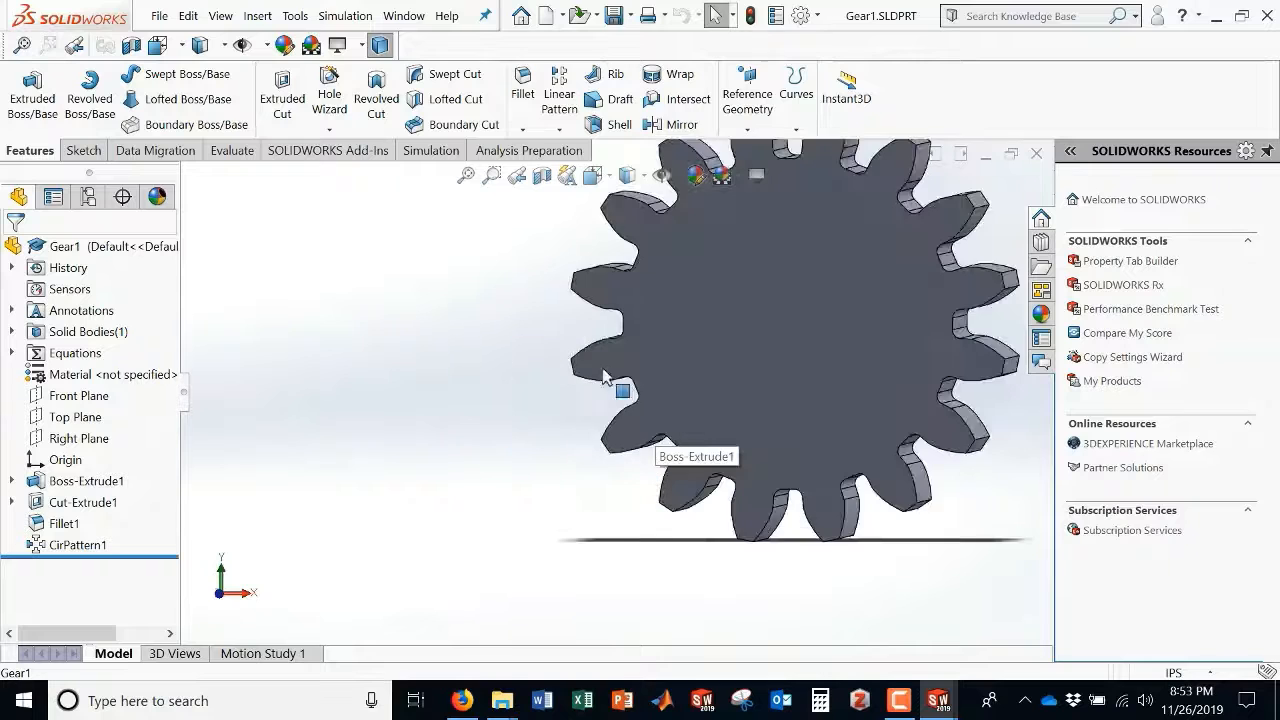
pyautogui.scroll(-4, 689, 329)
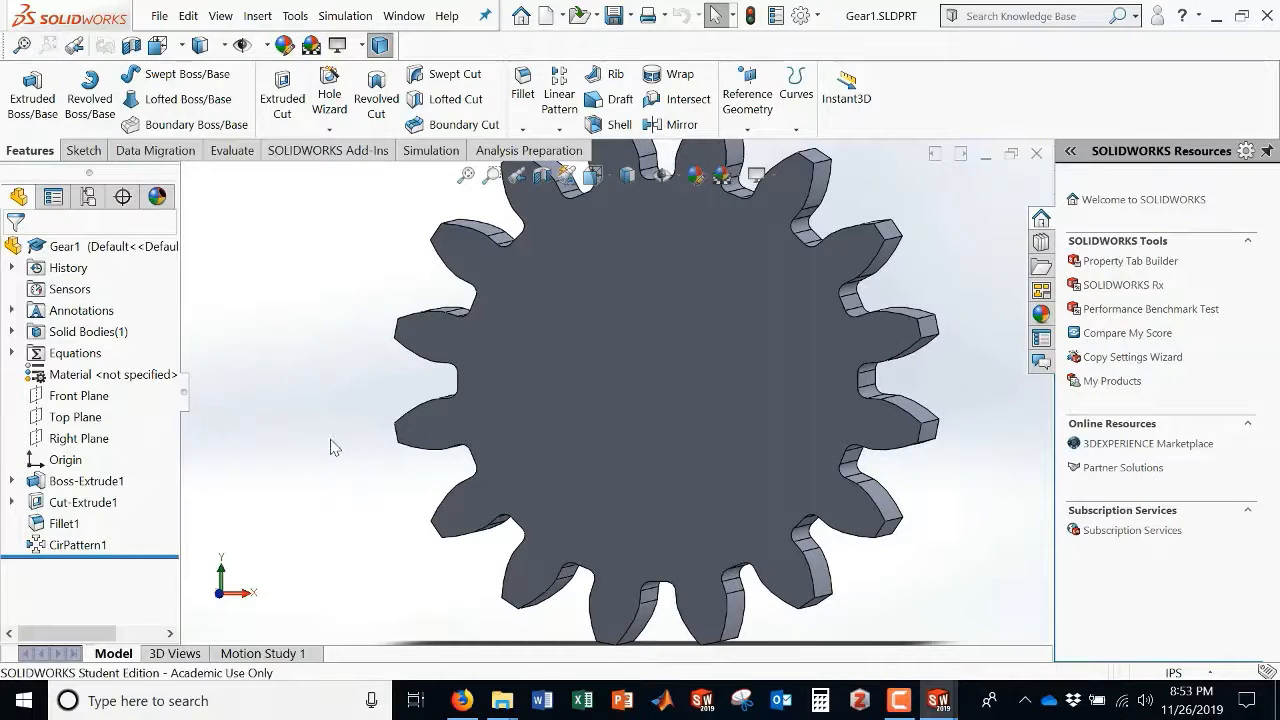
# - Sketch a small circle centred on the origin on the gear's front face and exit the sketch
pyautogui.click(84, 152)
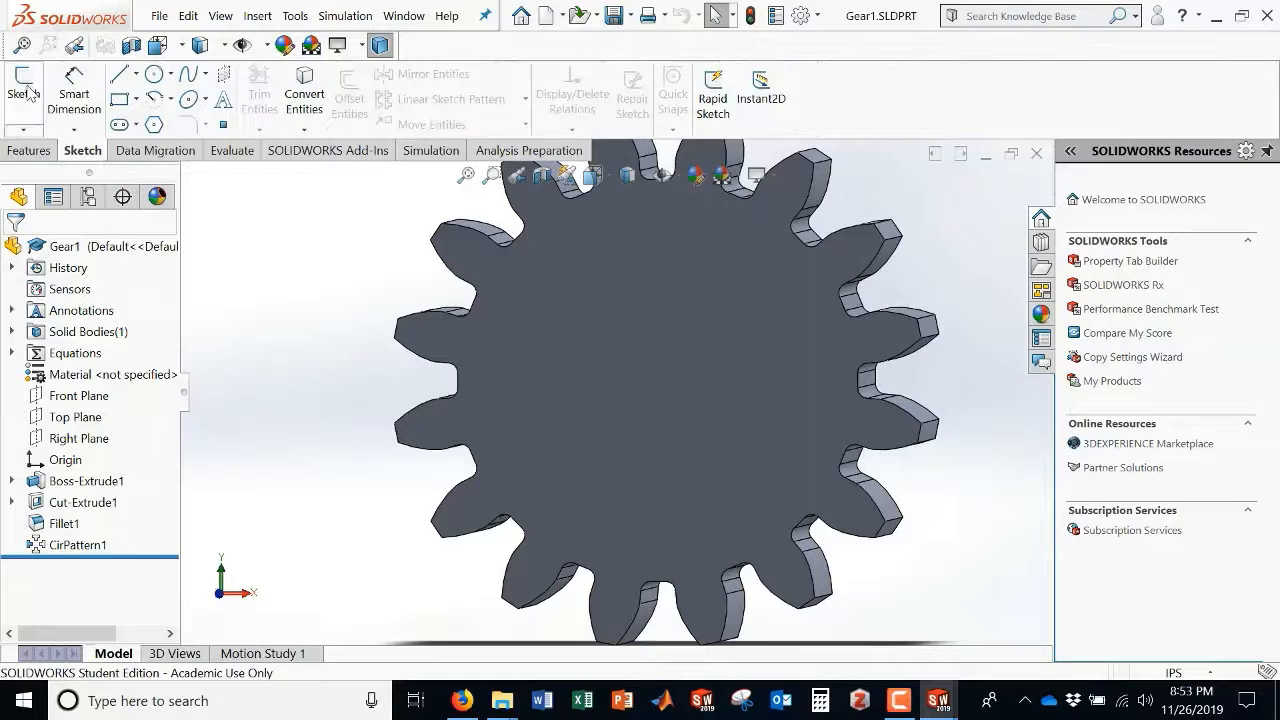
pyautogui.click(24, 95)
pyautogui.click(556, 357)
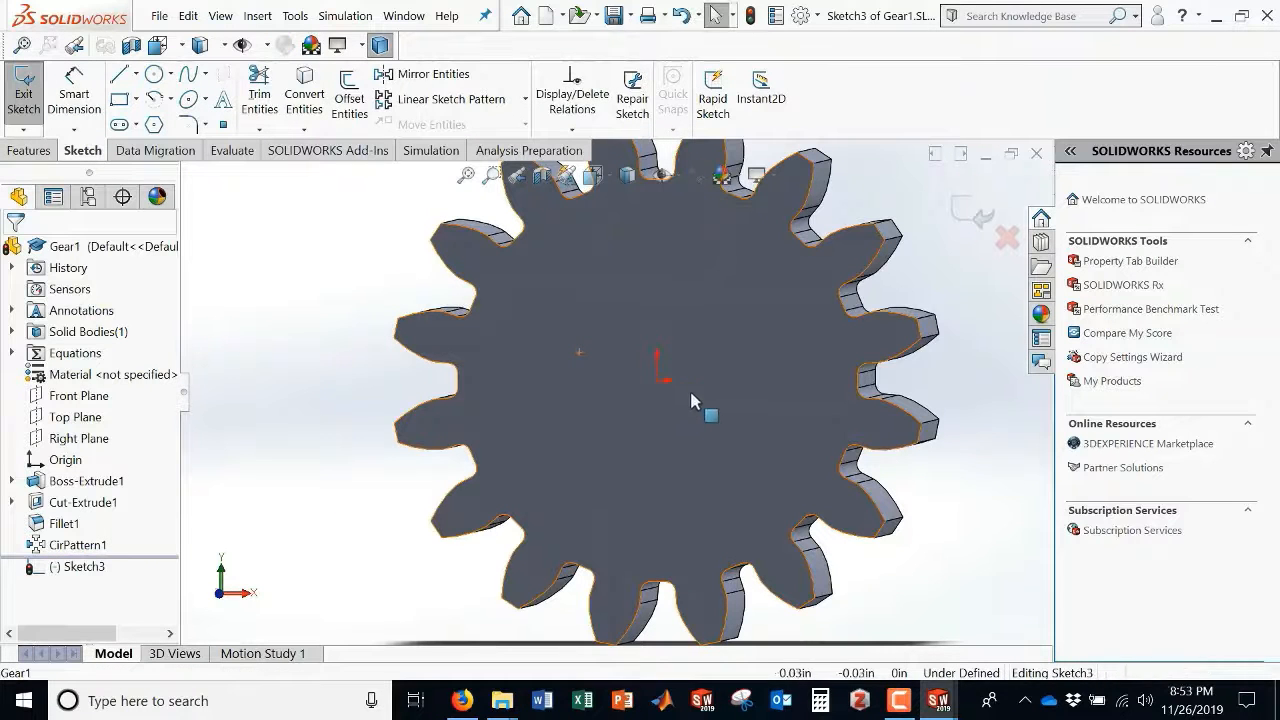
pyautogui.click(154, 80)
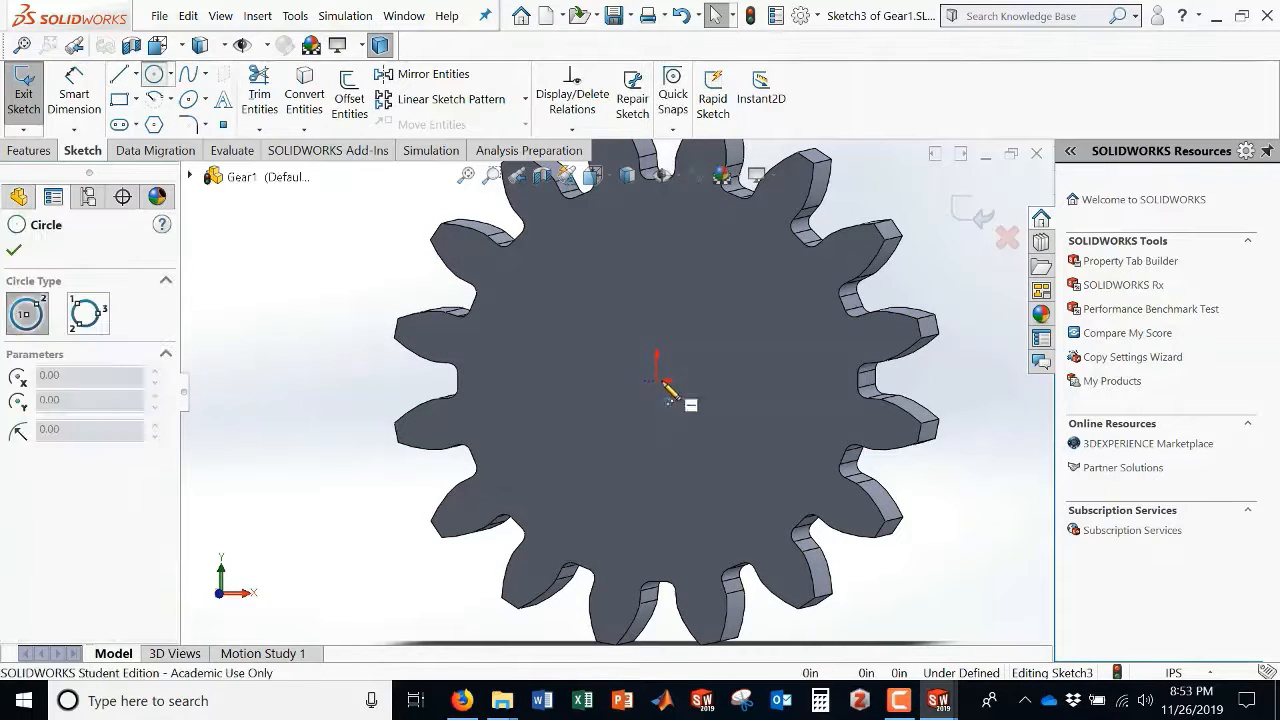
pyautogui.moveTo(657, 380); pyautogui.dragTo(679, 372)
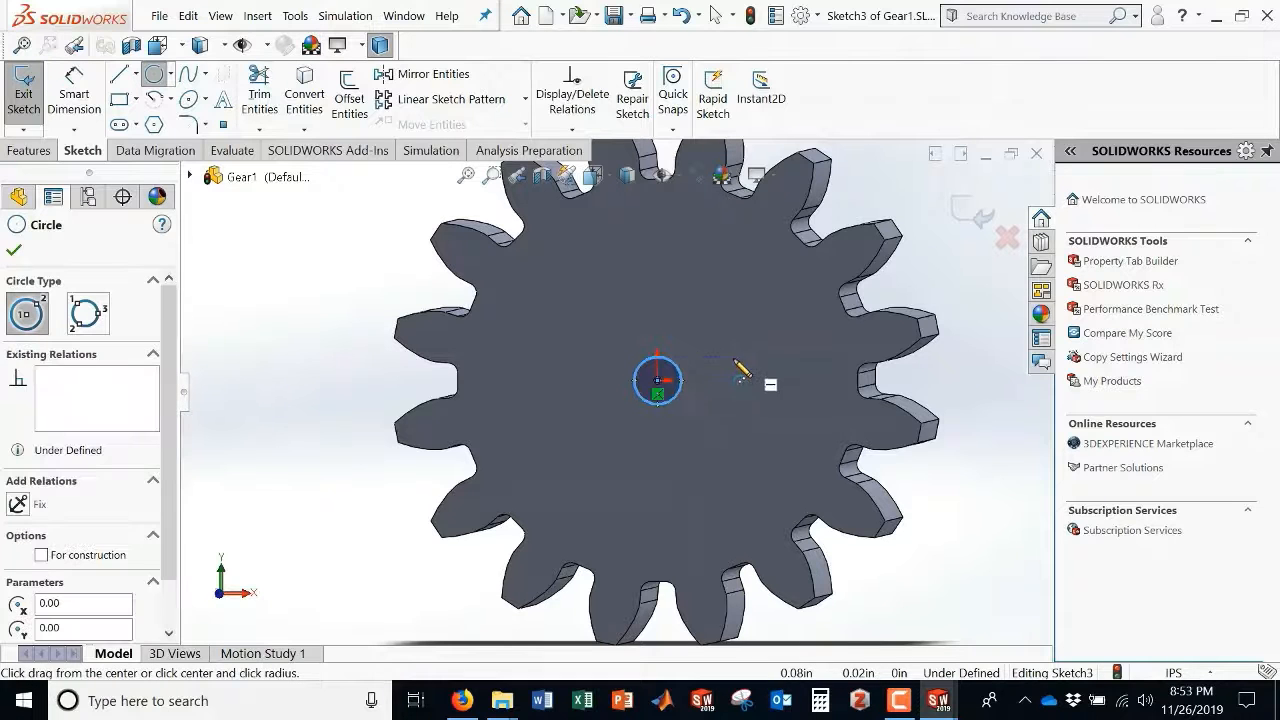
pyautogui.click(24, 100)
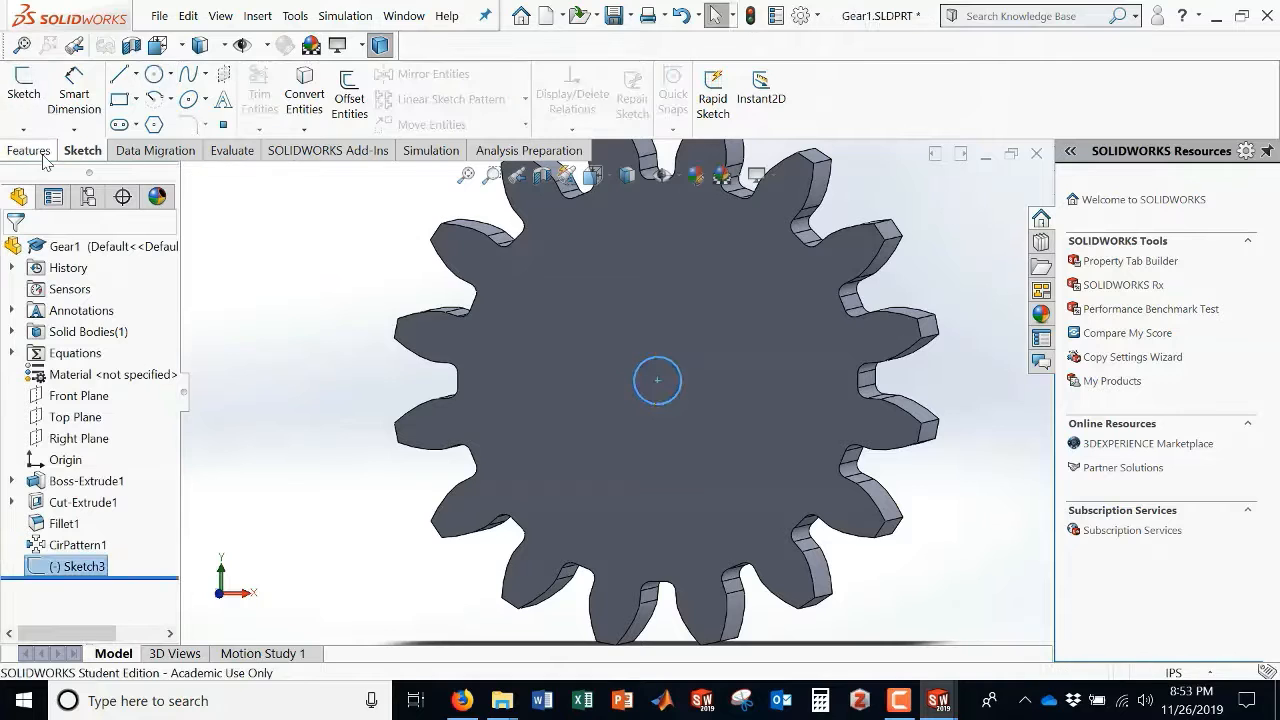
# - Cut-extrude the centre circle to form the gear's bore, and edit the cut's end condition to Through All
pyautogui.click(282, 95)
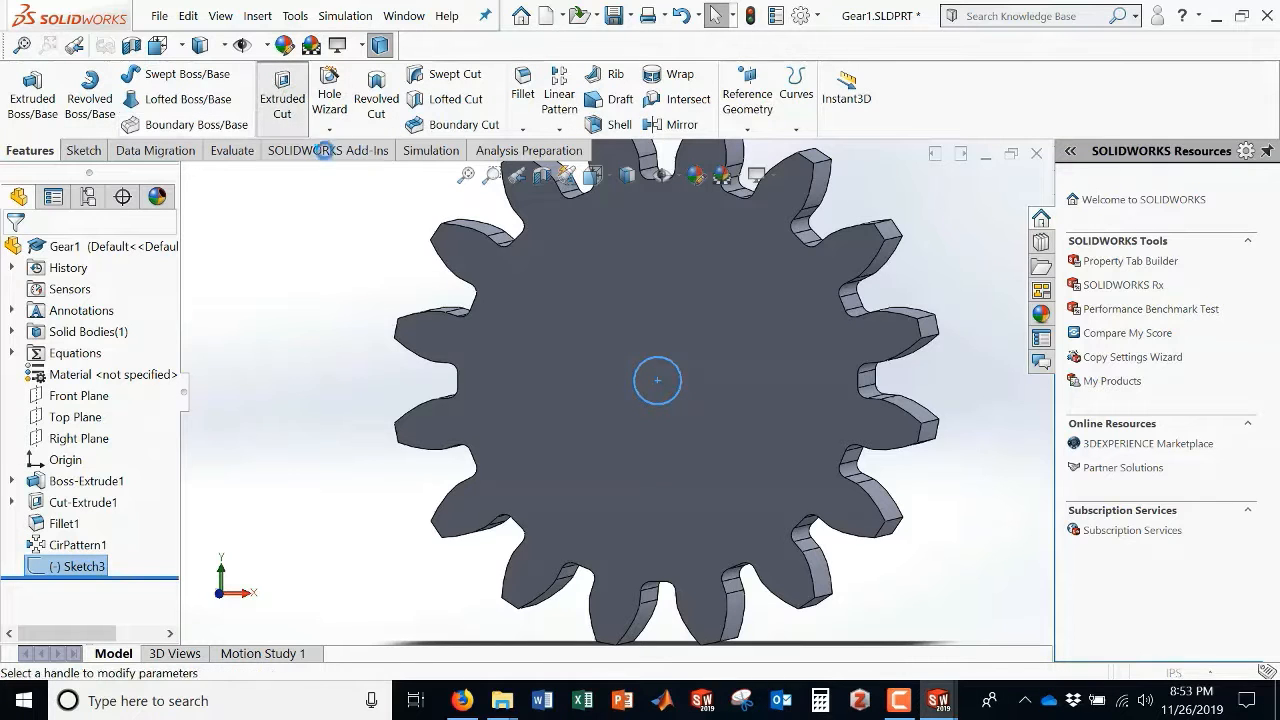
pyautogui.click(14, 251)
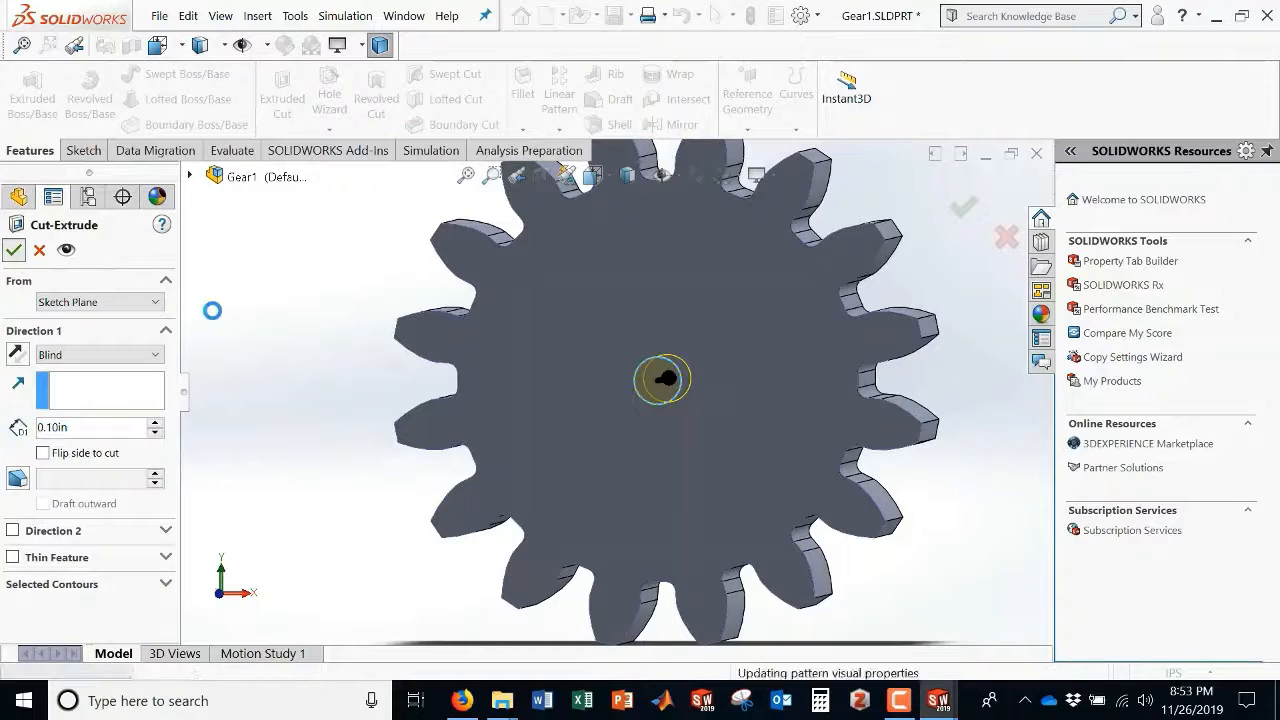
pyautogui.moveTo(575, 370); pyautogui.dragTo(632, 413, button='middle')
pyautogui.click(72, 545)
pyautogui.click(62, 567)
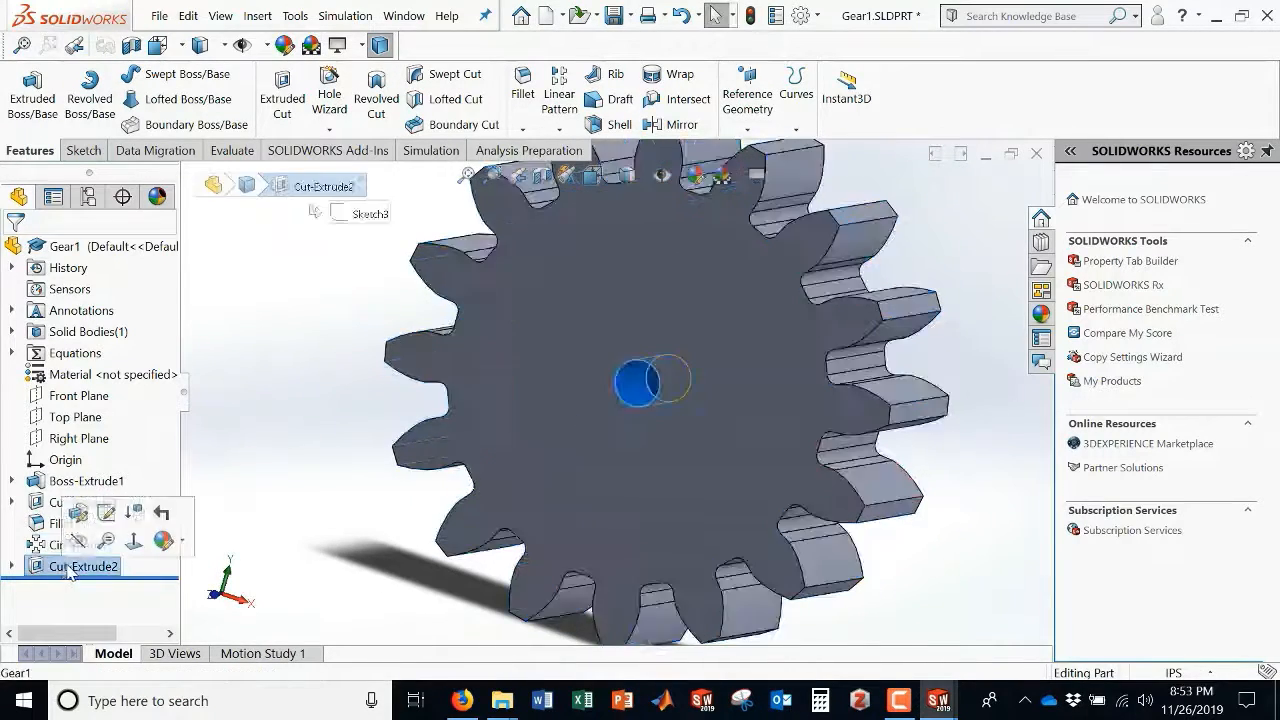
pyautogui.click(133, 512)
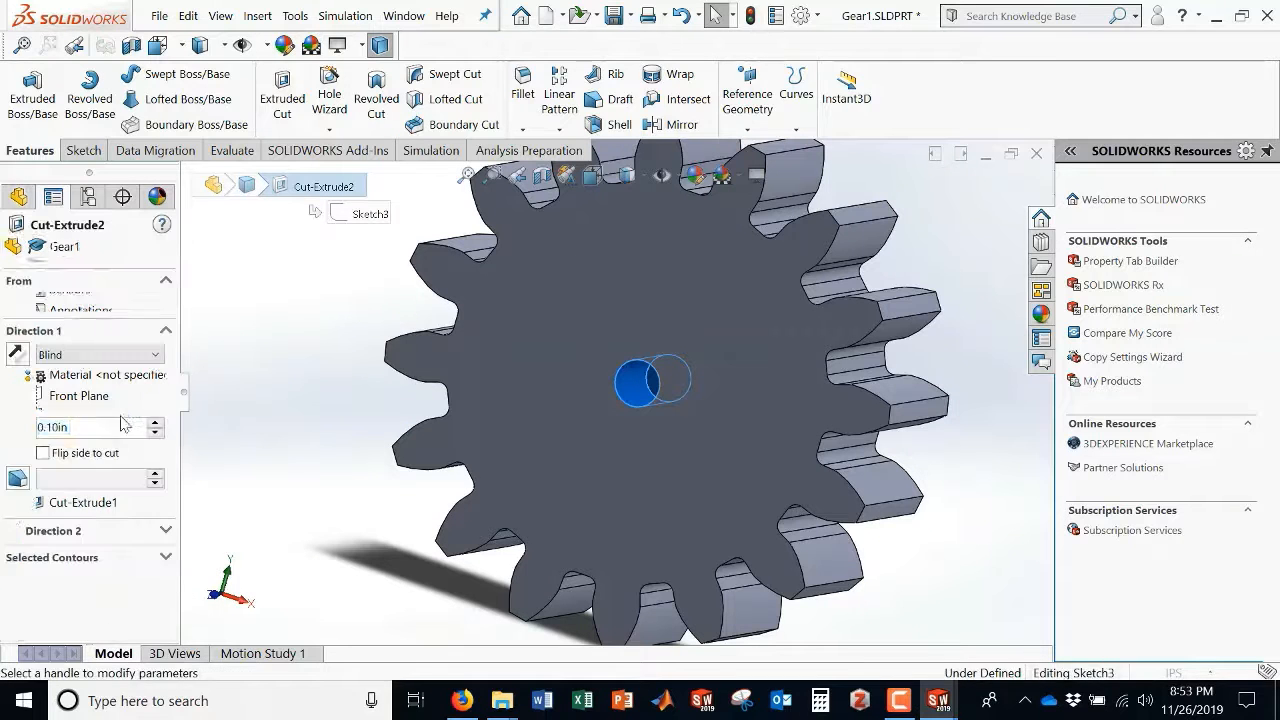
pyautogui.click(100, 356)
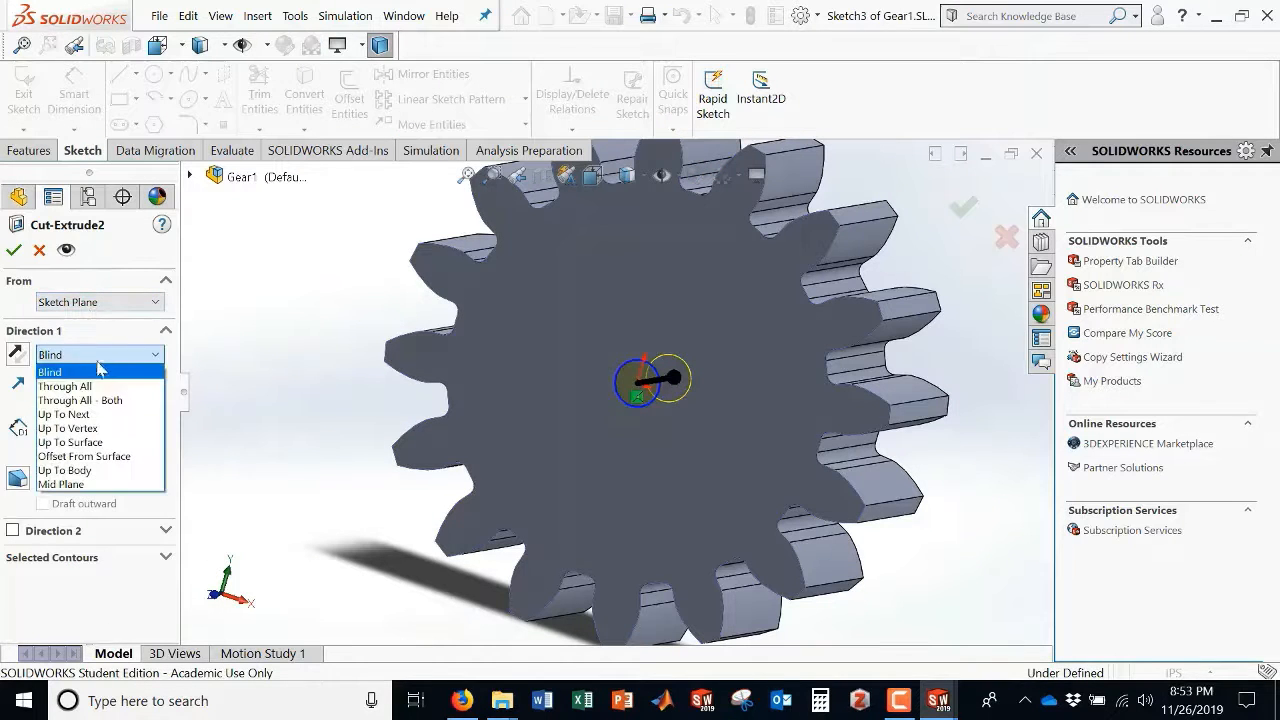
pyautogui.click(95, 385)
pyautogui.click(15, 249)
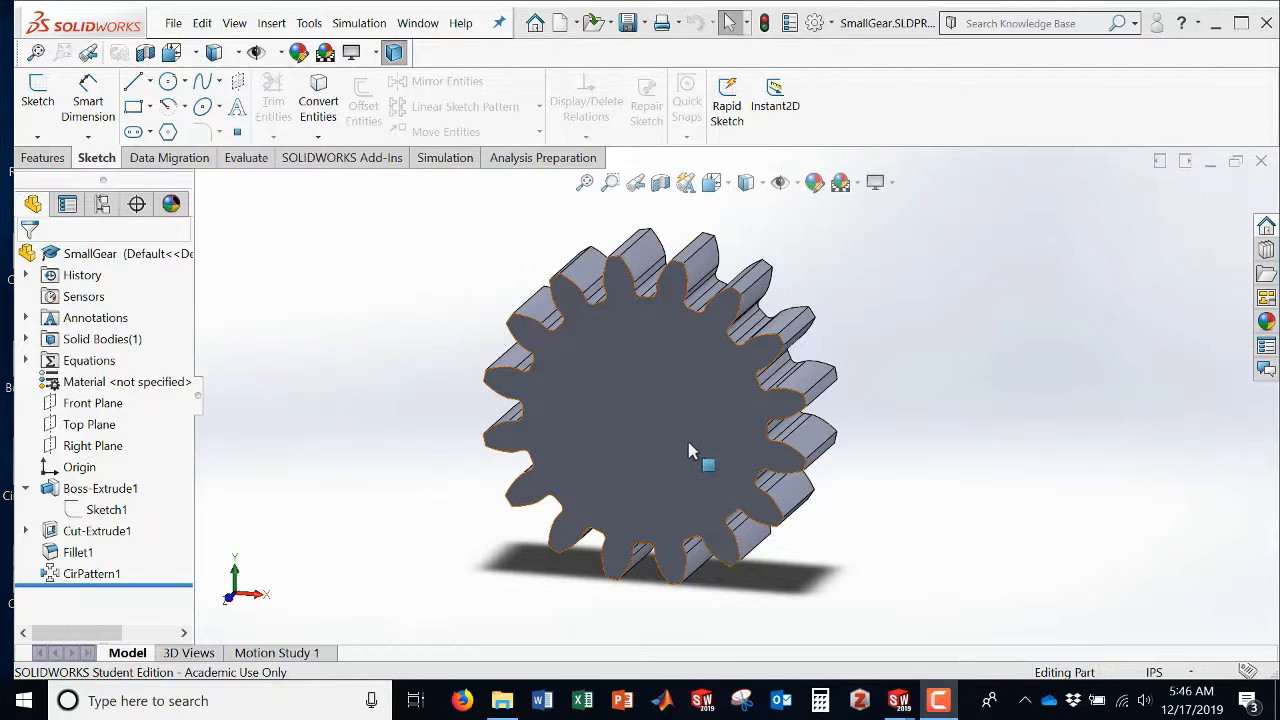
# - Select the front face of the SmallGear part and start a DXF/DWG export of it
pyautogui.hotkey('ctrl', '1')
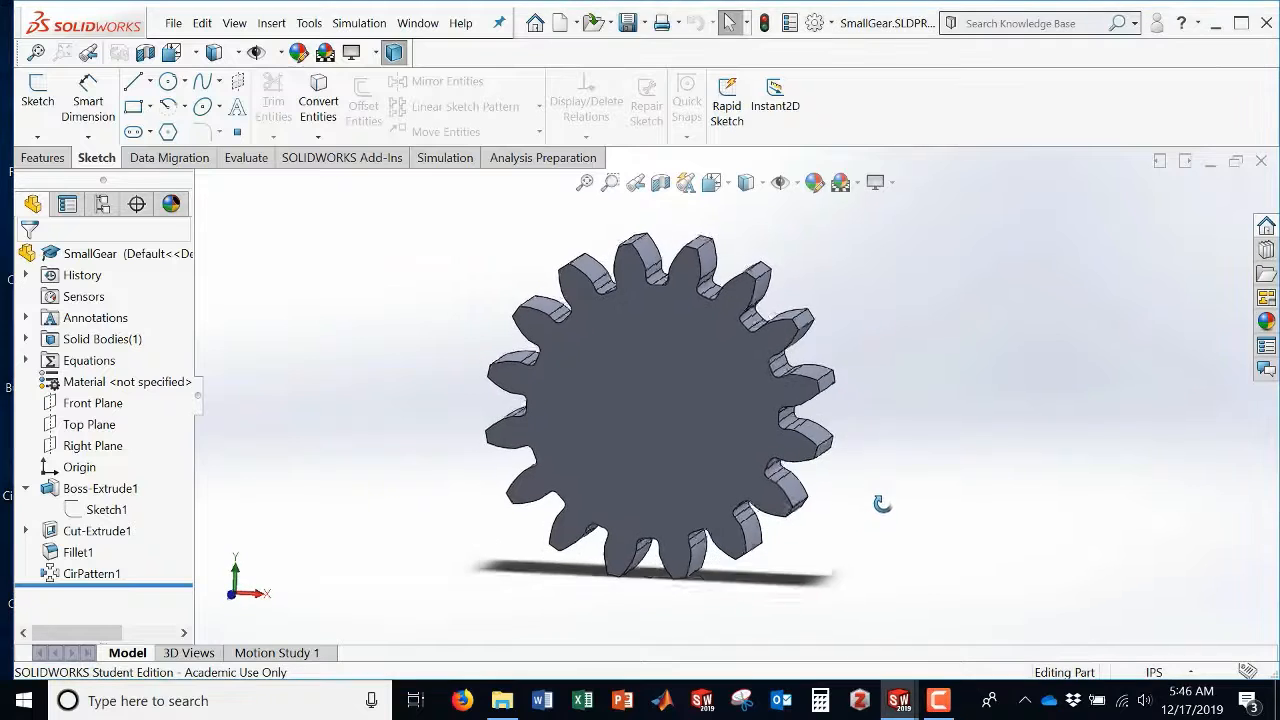
pyautogui.moveTo(894, 494)
pyautogui.mouseDown(button='middle')
pyautogui.moveTo(876, 487)
pyautogui.moveTo(858, 510)
pyautogui.moveTo(903, 513)
pyautogui.mouseUp(button='middle')
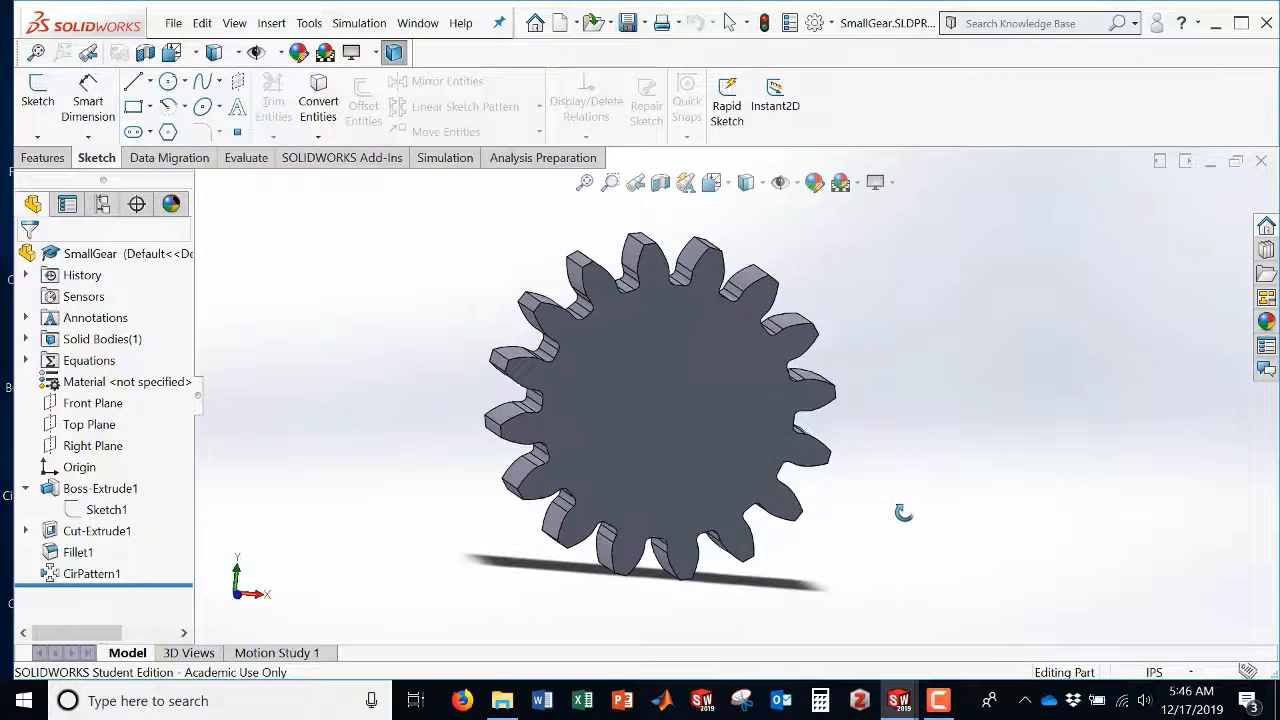
pyautogui.click(630, 332)
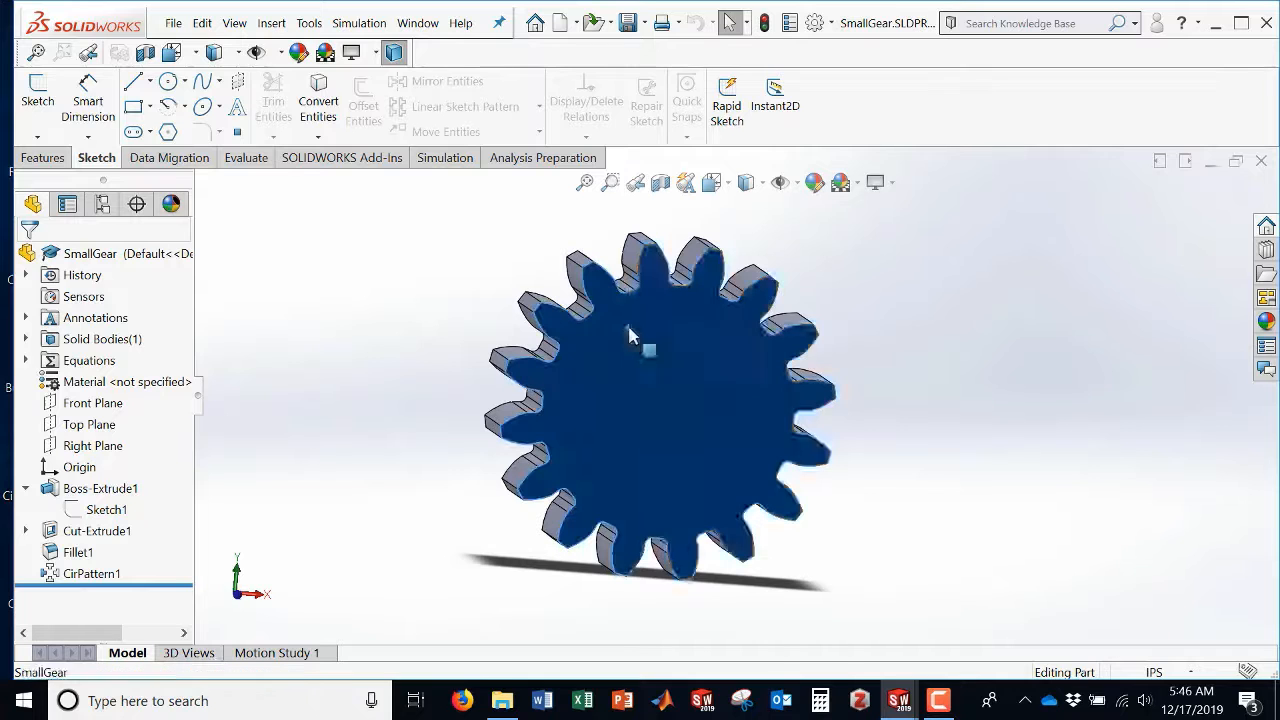
pyautogui.rightClick(630, 332)
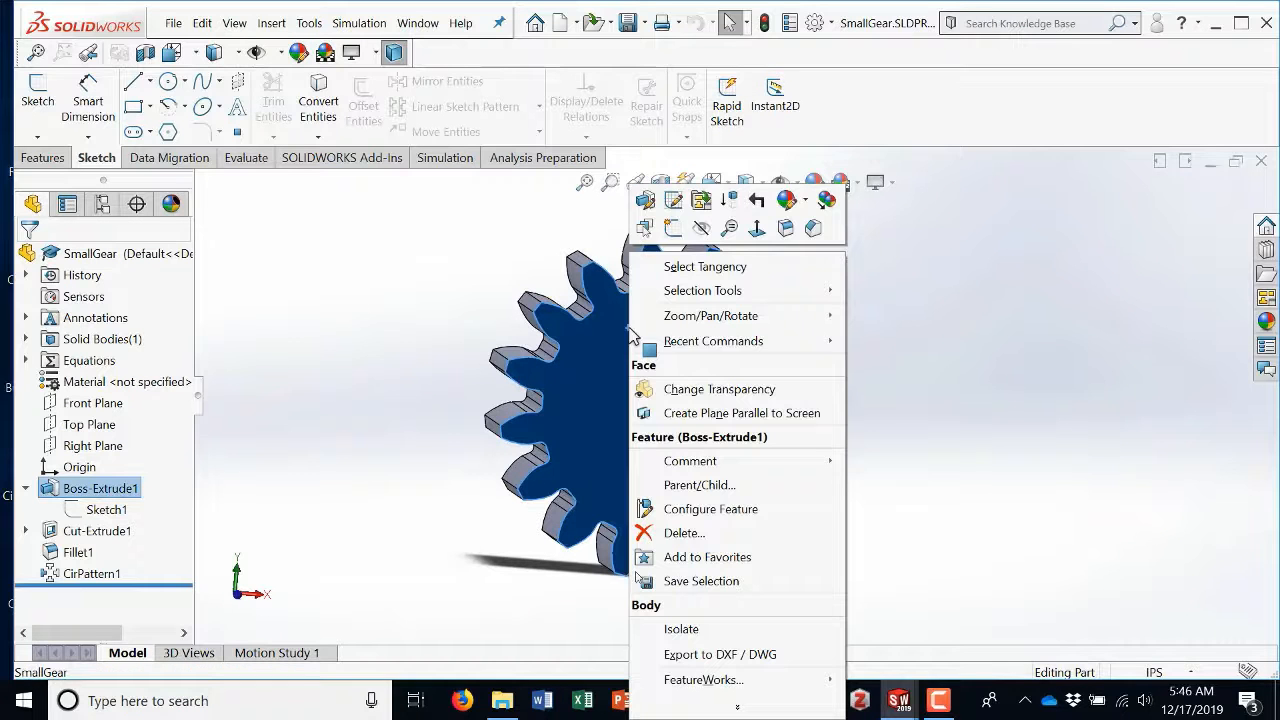
pyautogui.click(720, 654)
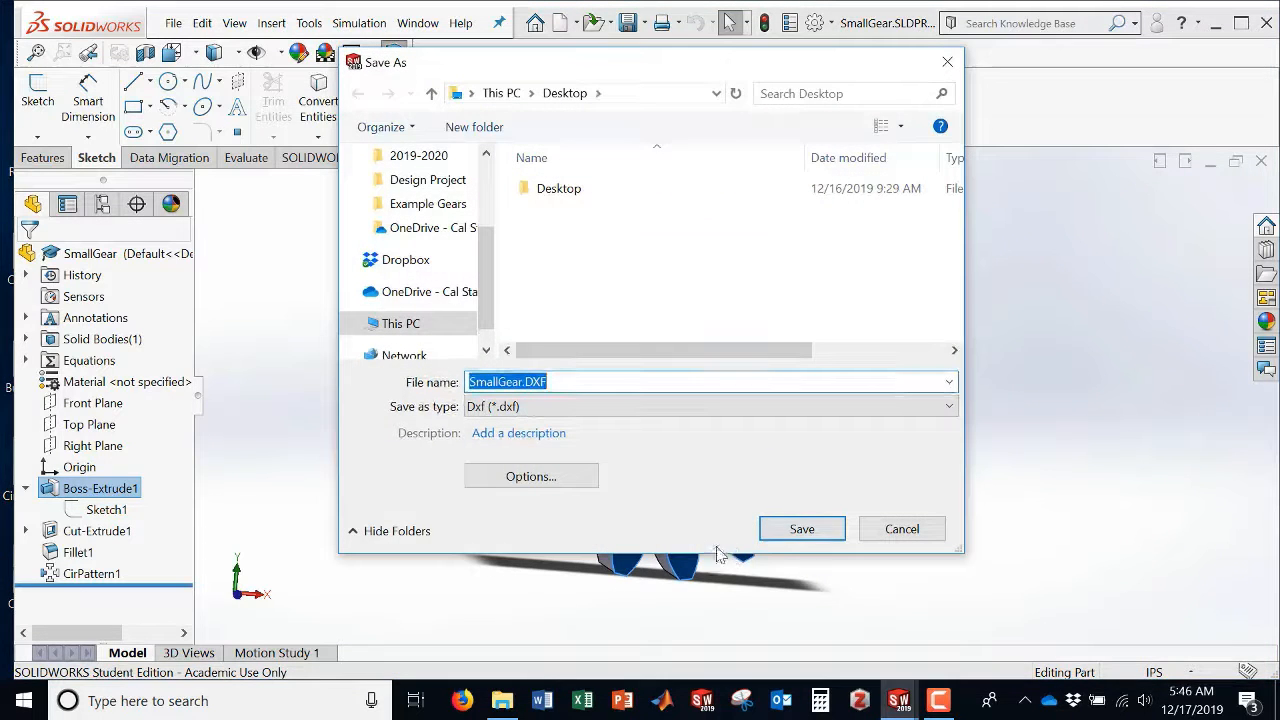
# - Review the DXF/DWG export options, including the spline settings, plus the image quality and performance settings, and accept them as they are
pyautogui.click(560, 476)
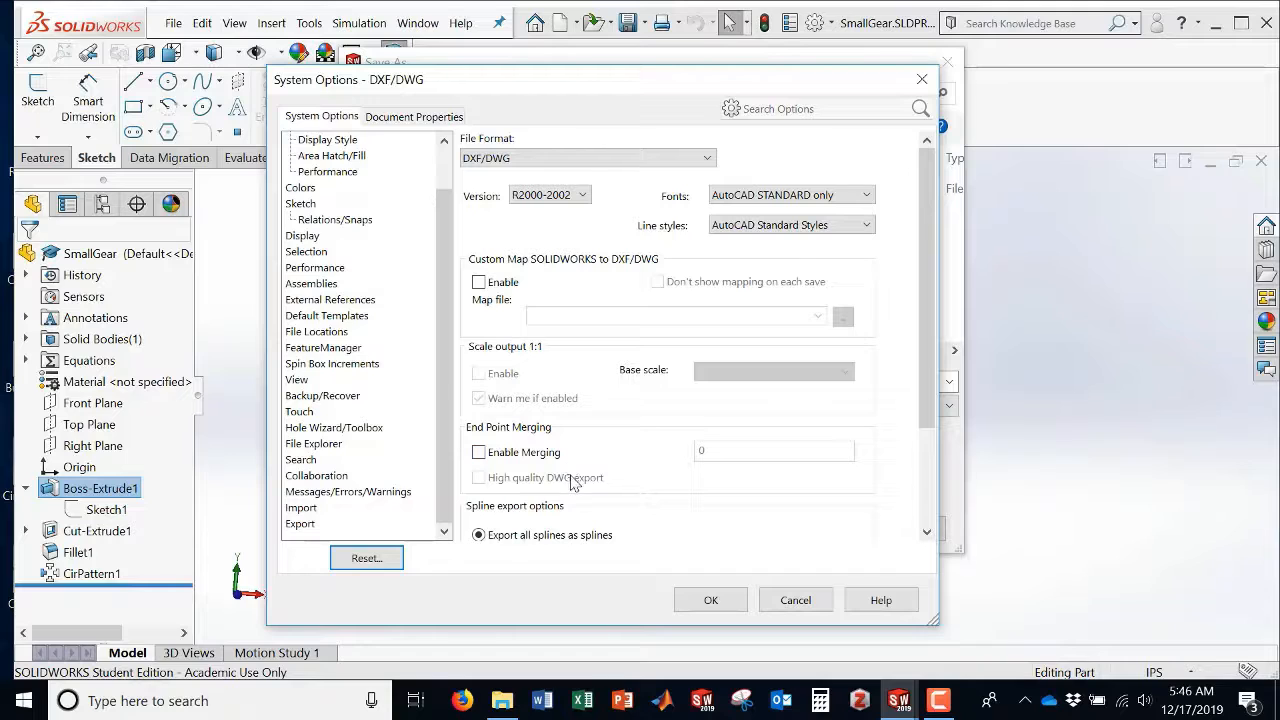
pyautogui.scroll(-2, 595, 460)
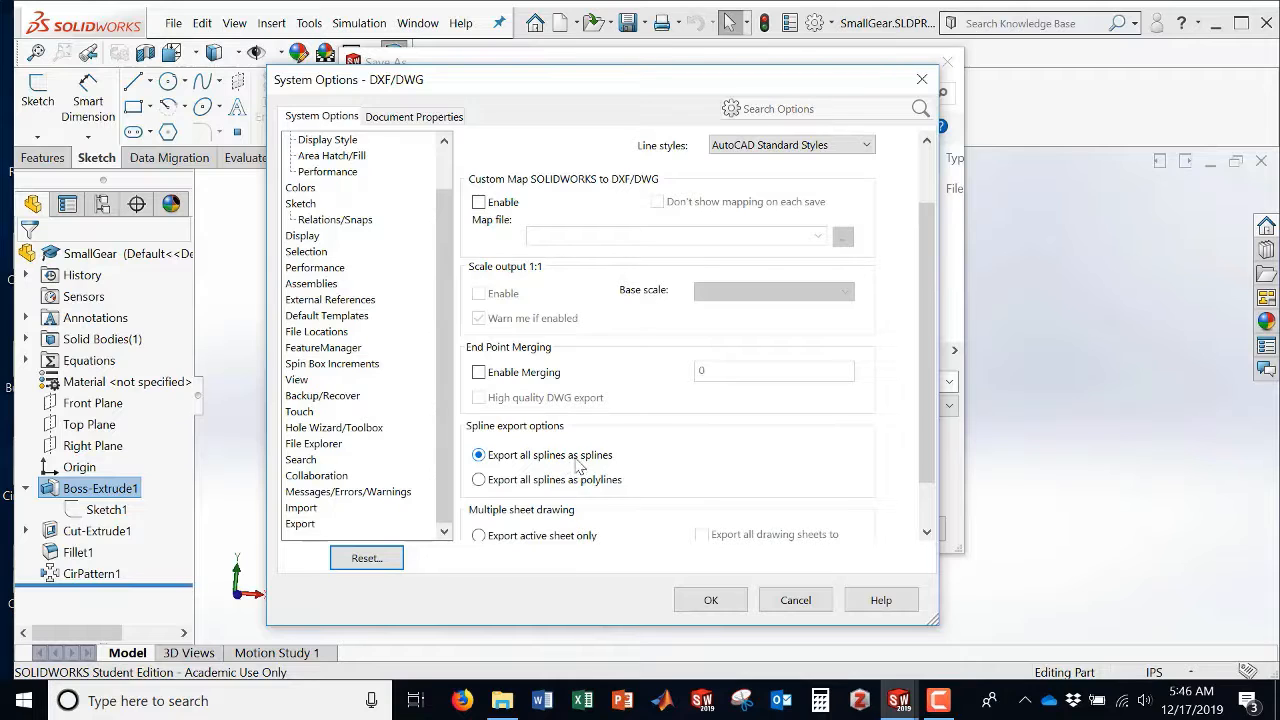
pyautogui.scroll(-1, 575, 458)
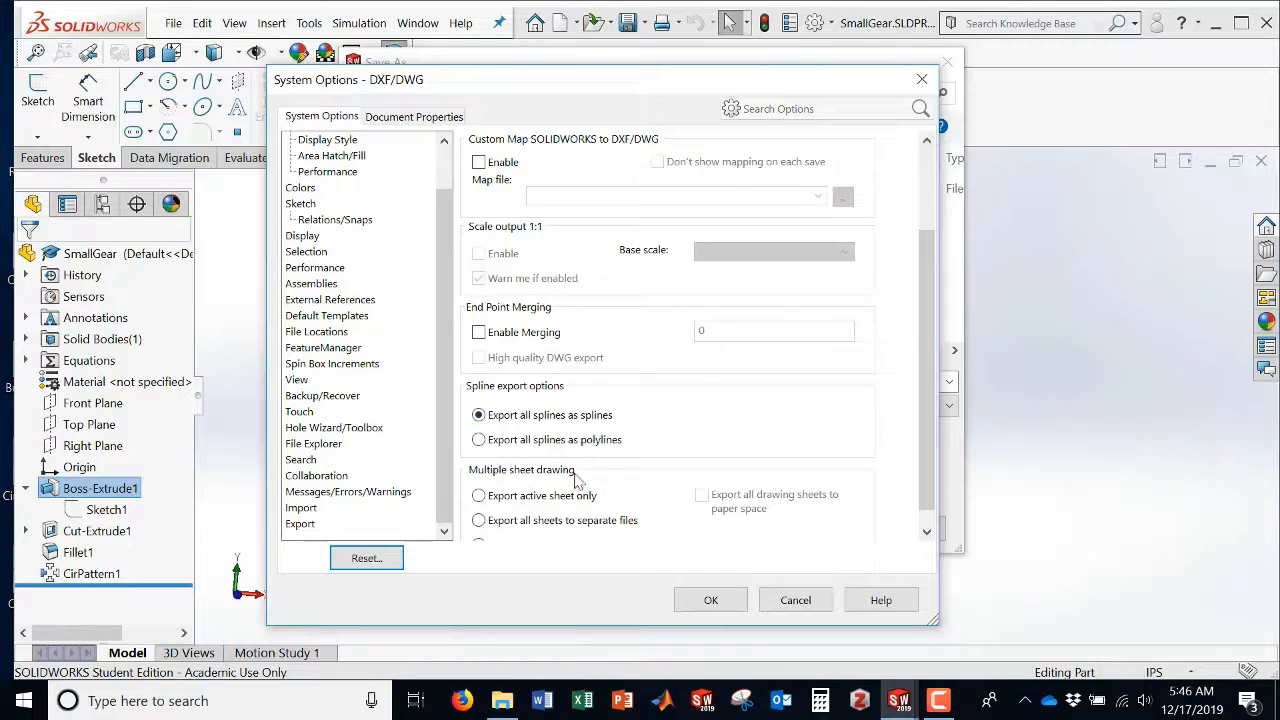
pyautogui.scroll(-1, 580, 481)
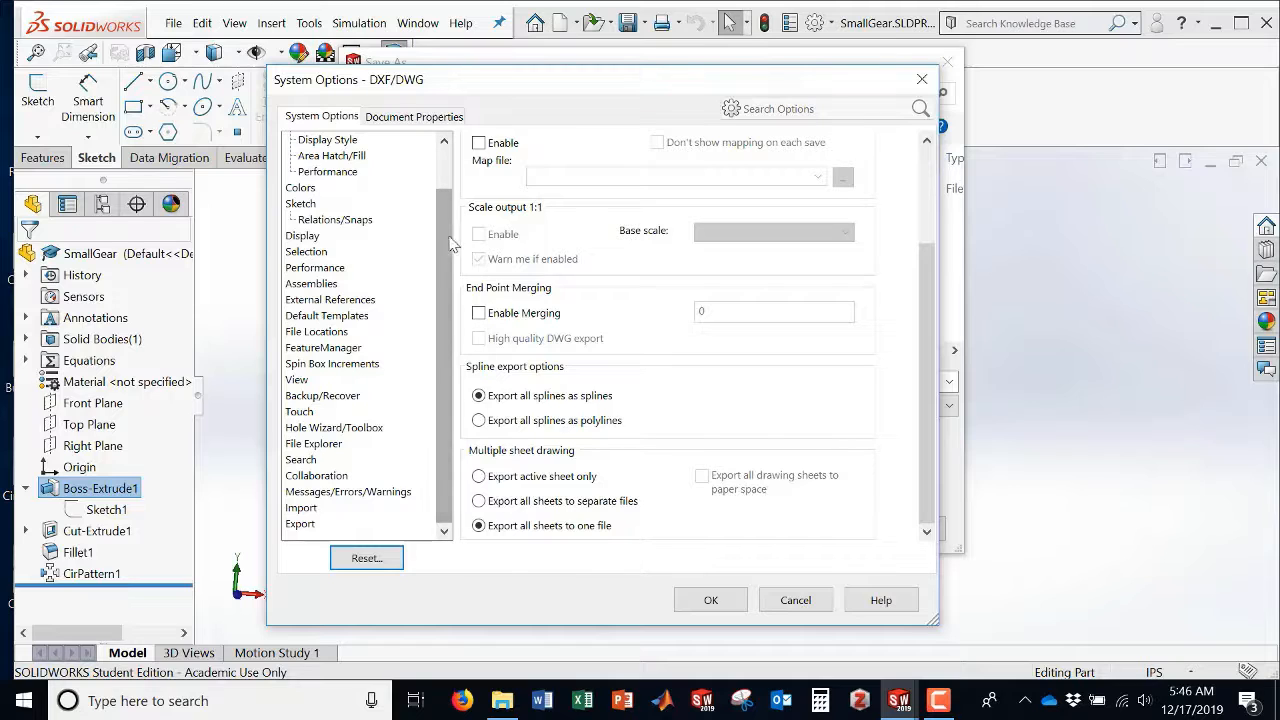
pyautogui.scroll(1, 443, 284)
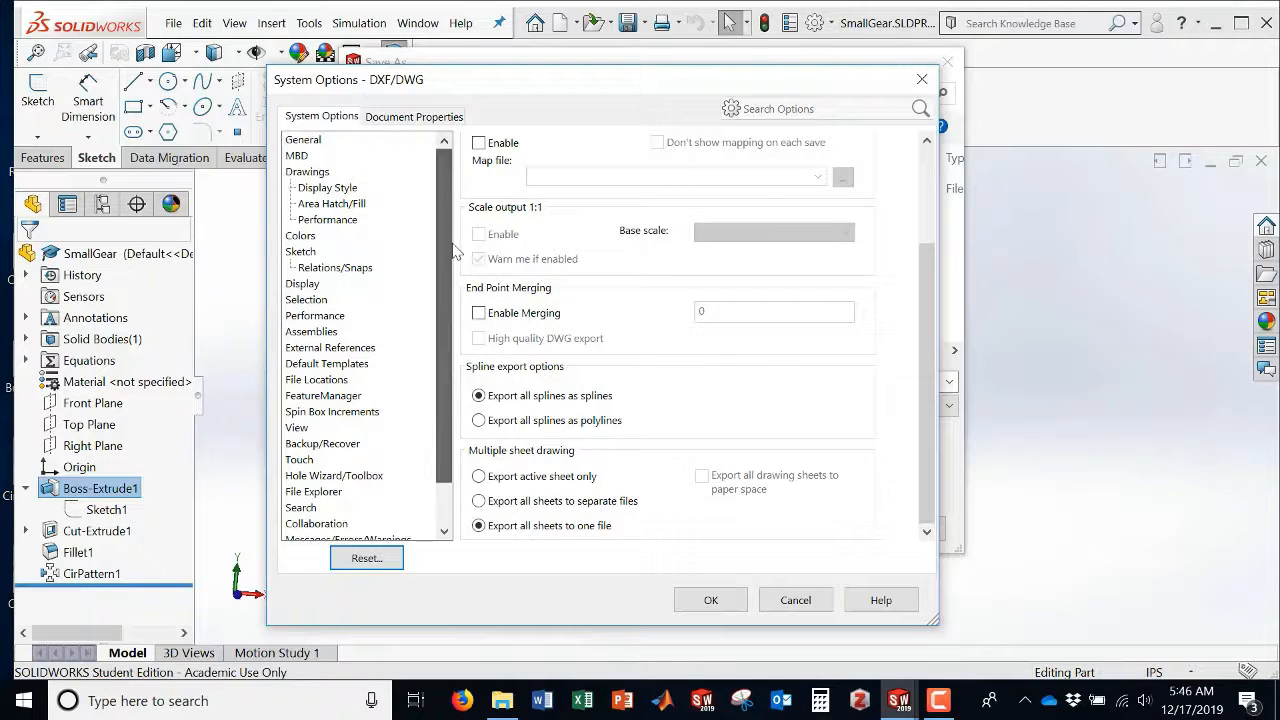
pyautogui.click(418, 117)
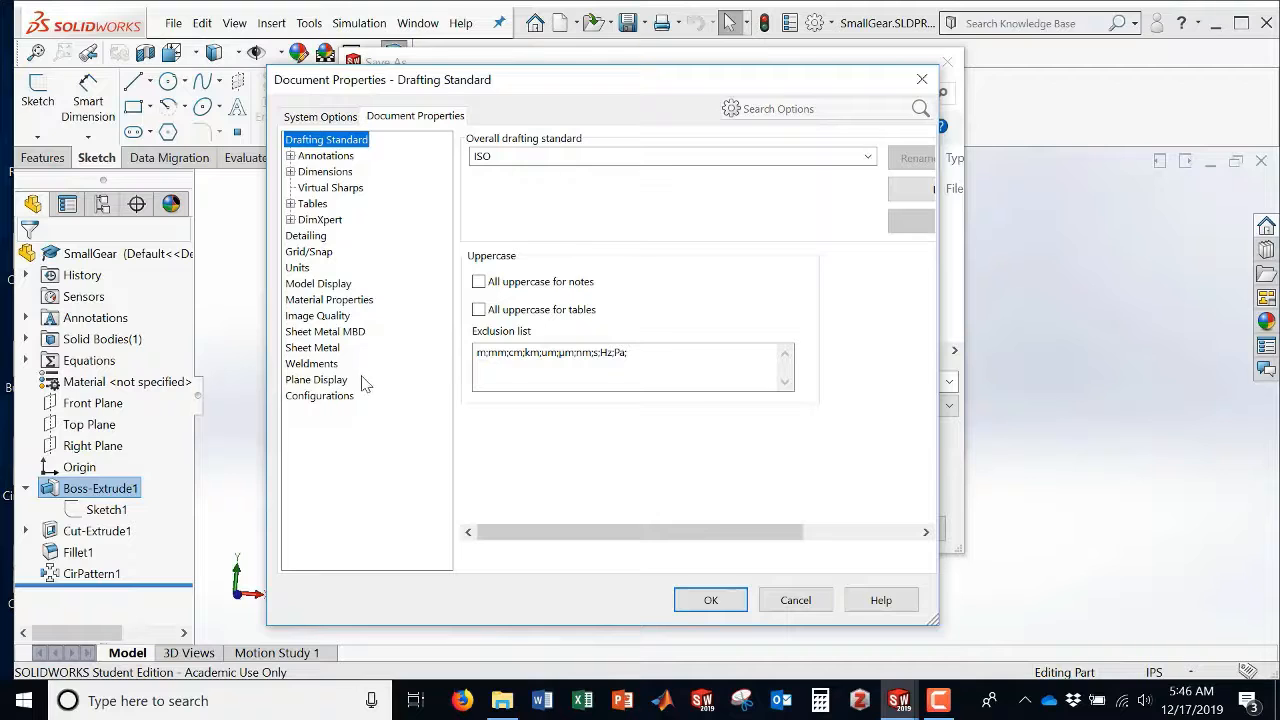
pyautogui.click(333, 317)
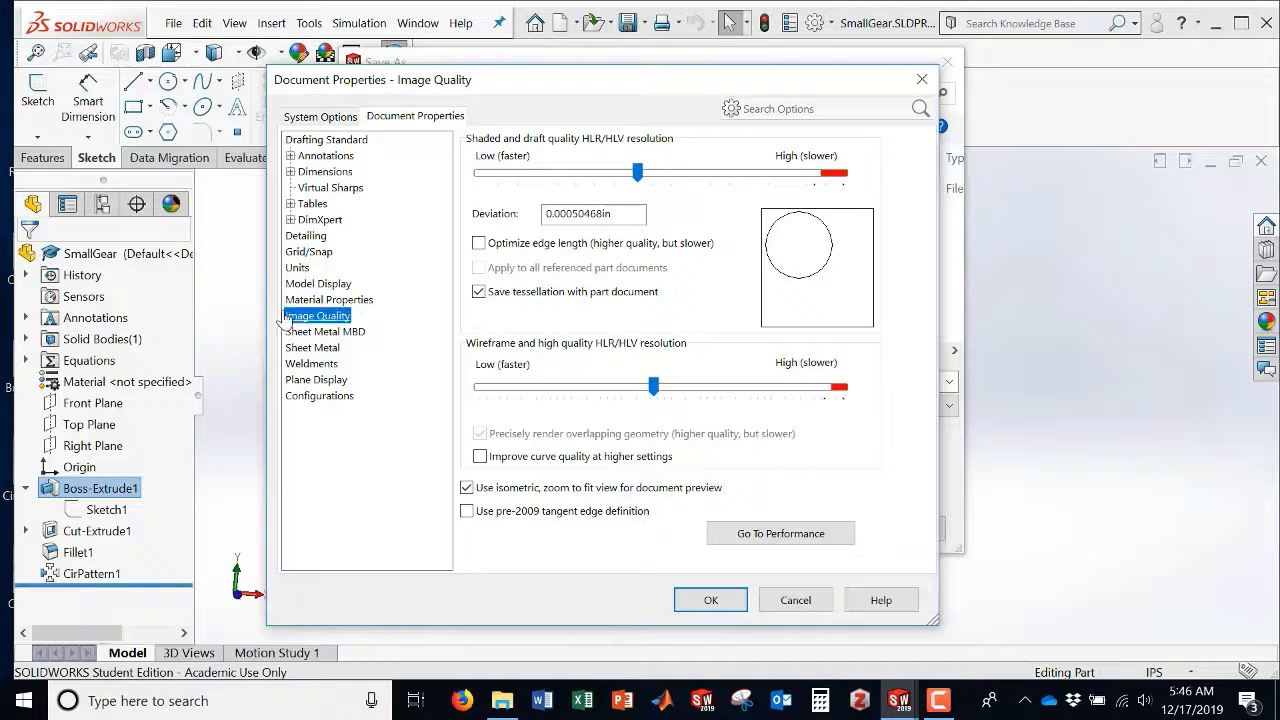
pyautogui.click(331, 123)
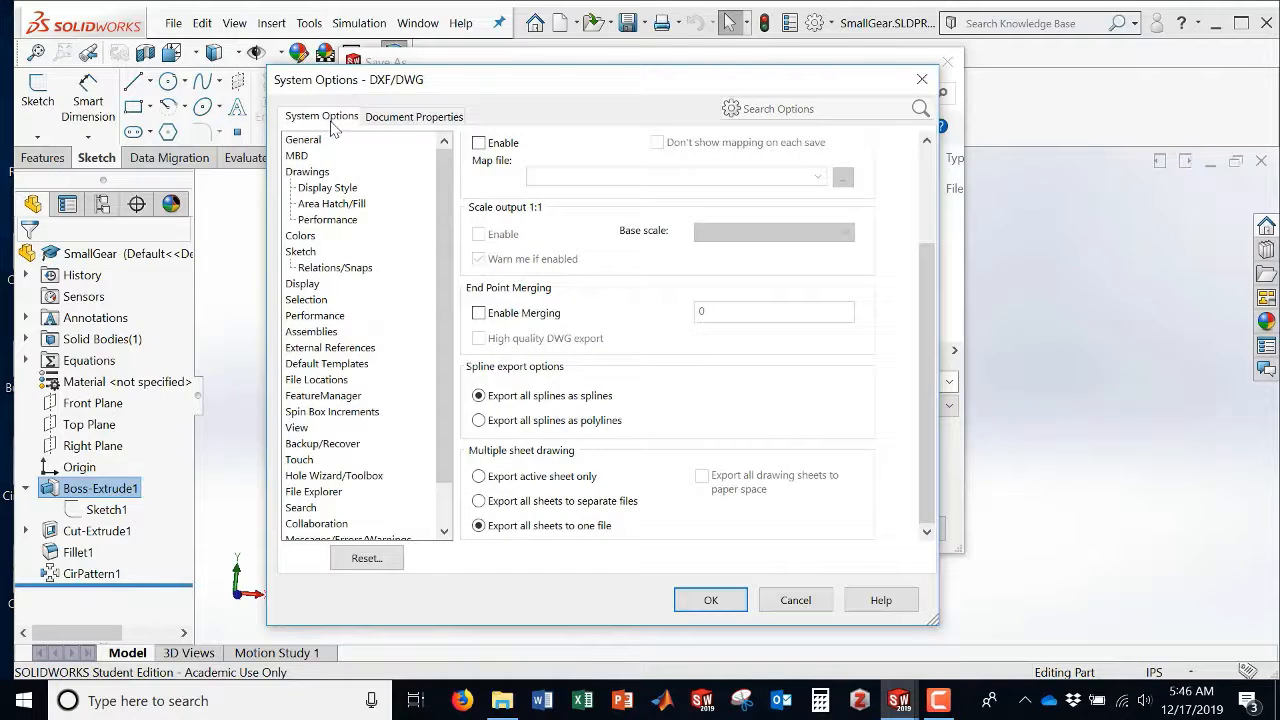
pyautogui.click(316, 316)
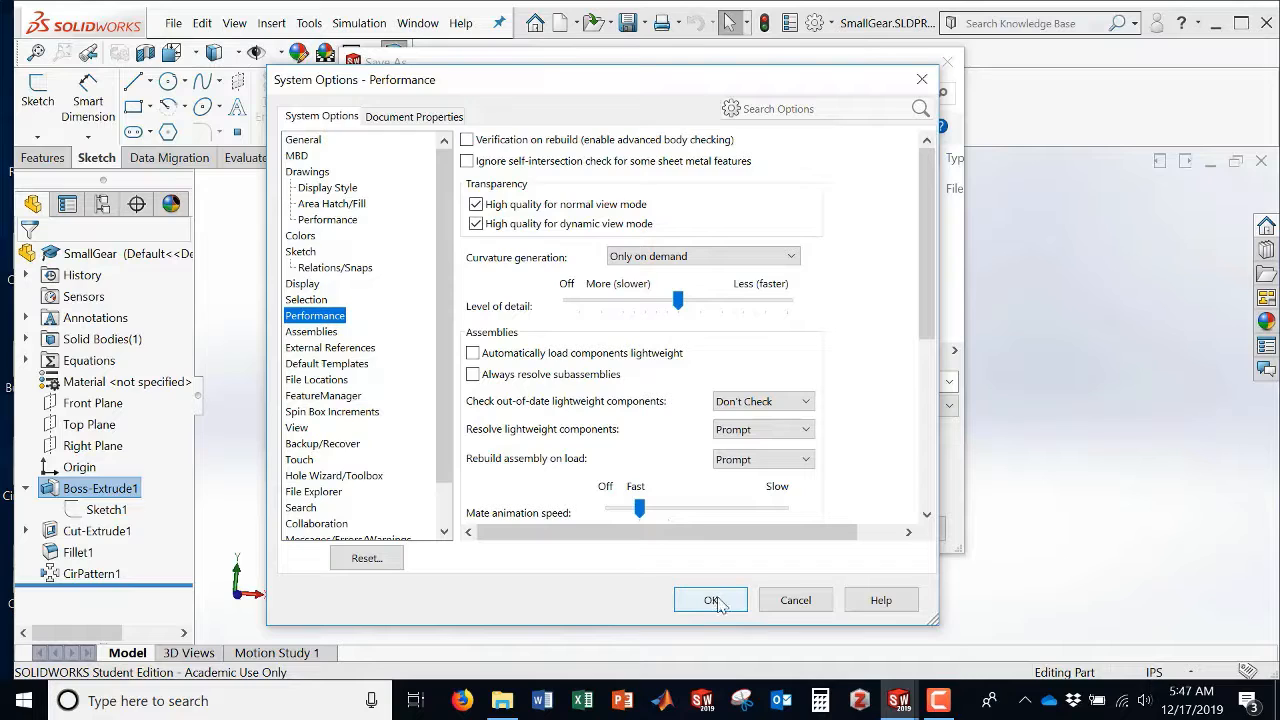
pyautogui.click(716, 604)
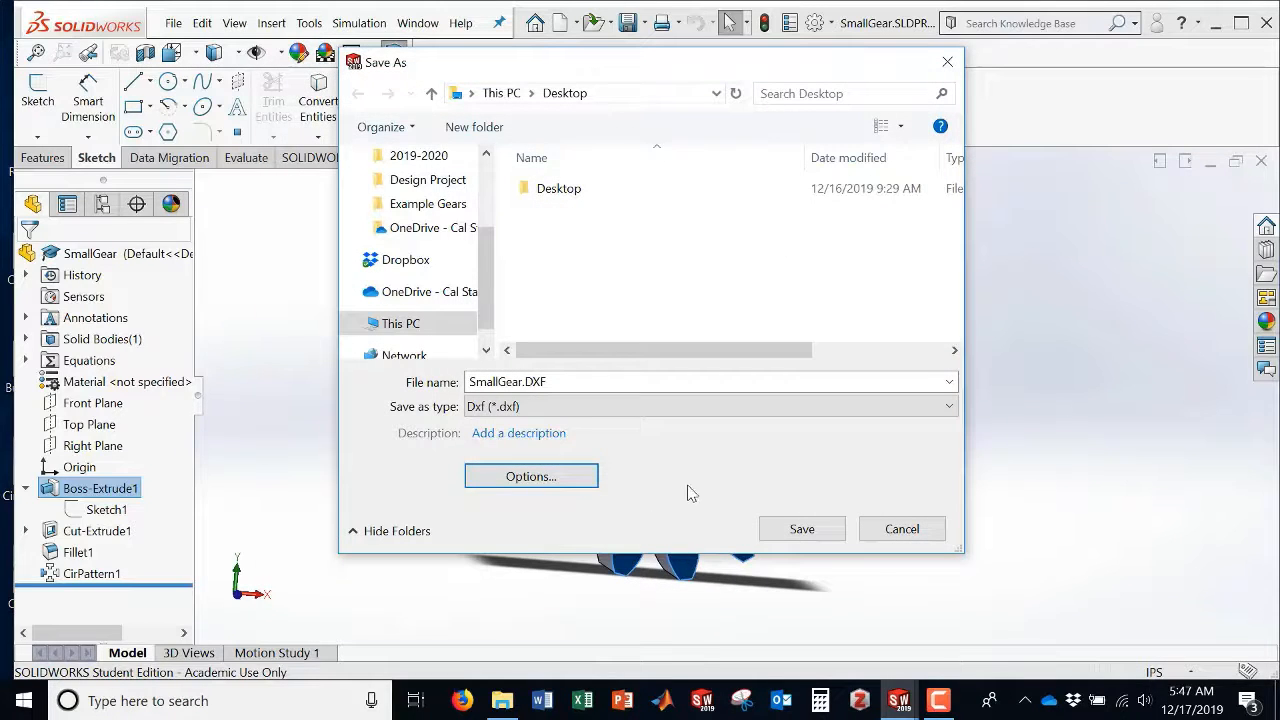
# - Export the selected gear face to the desktop as SmallGear.DXF, inspecting the tooth profile up close in the cleanup preview before saving
pyautogui.click(805, 531)
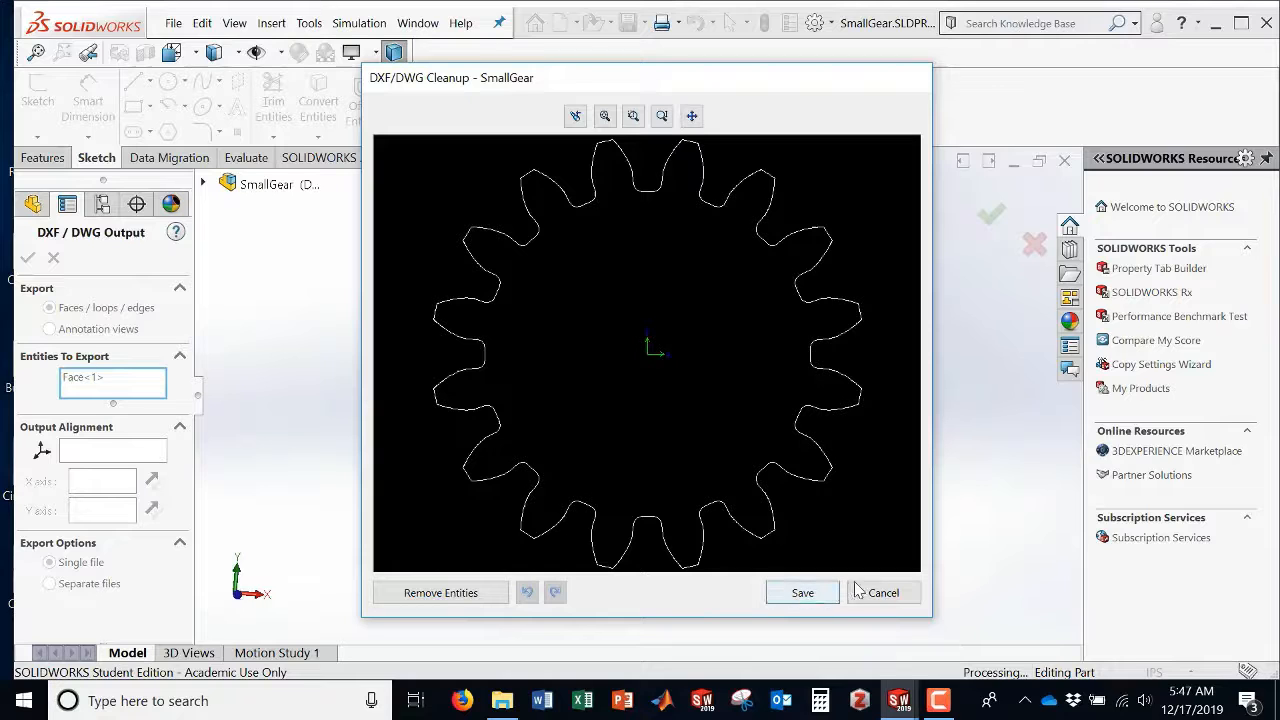
pyautogui.scroll(-8, 770, 520)
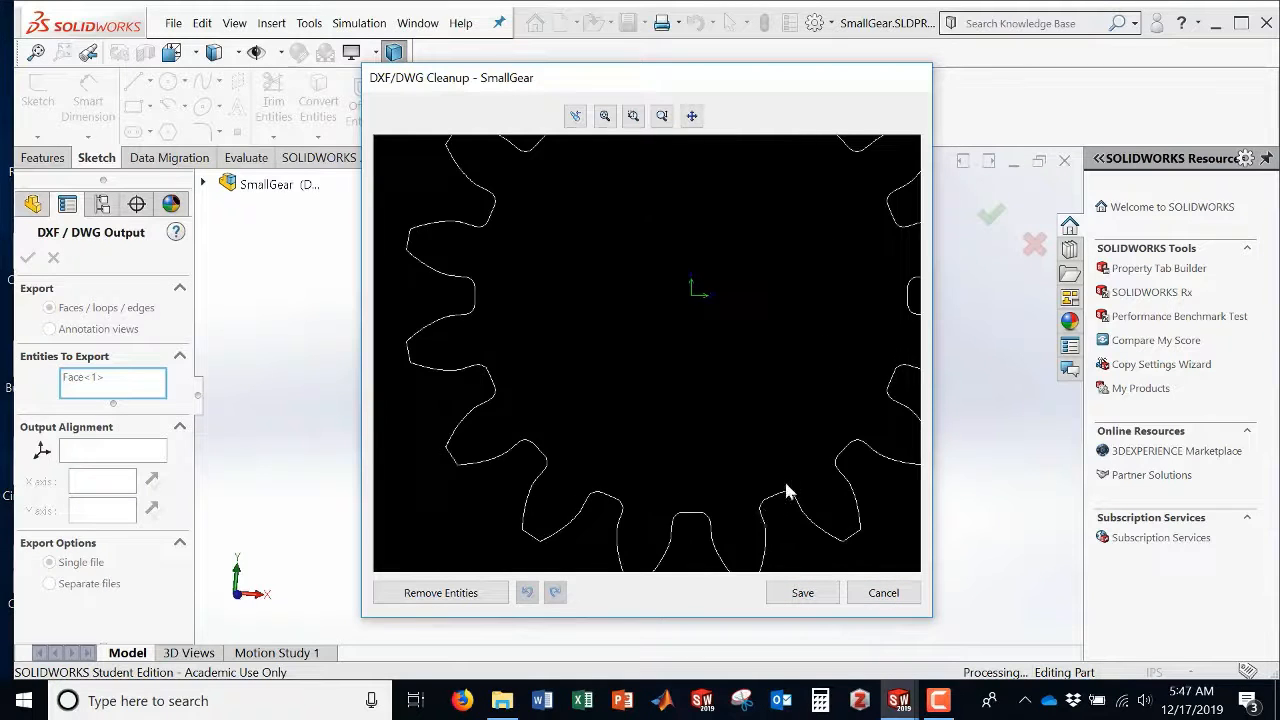
pyautogui.scroll(-5, 563, 468)
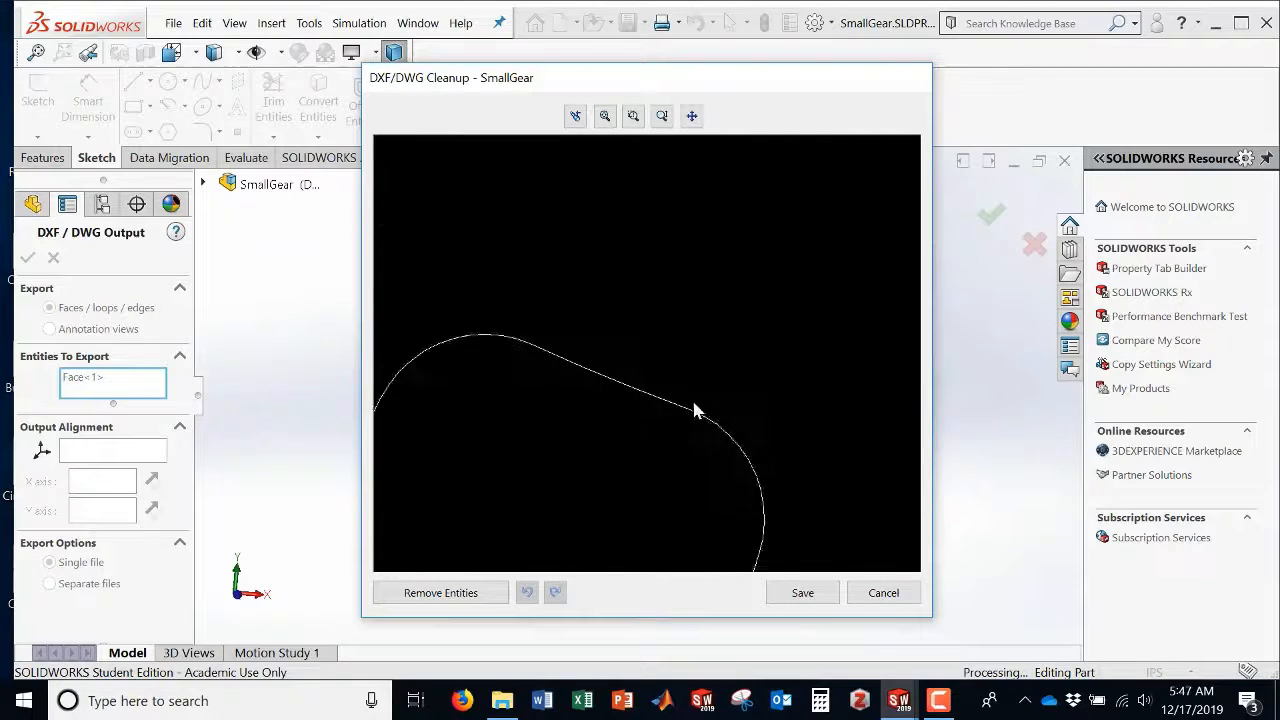
pyautogui.scroll(-6, 643, 320)
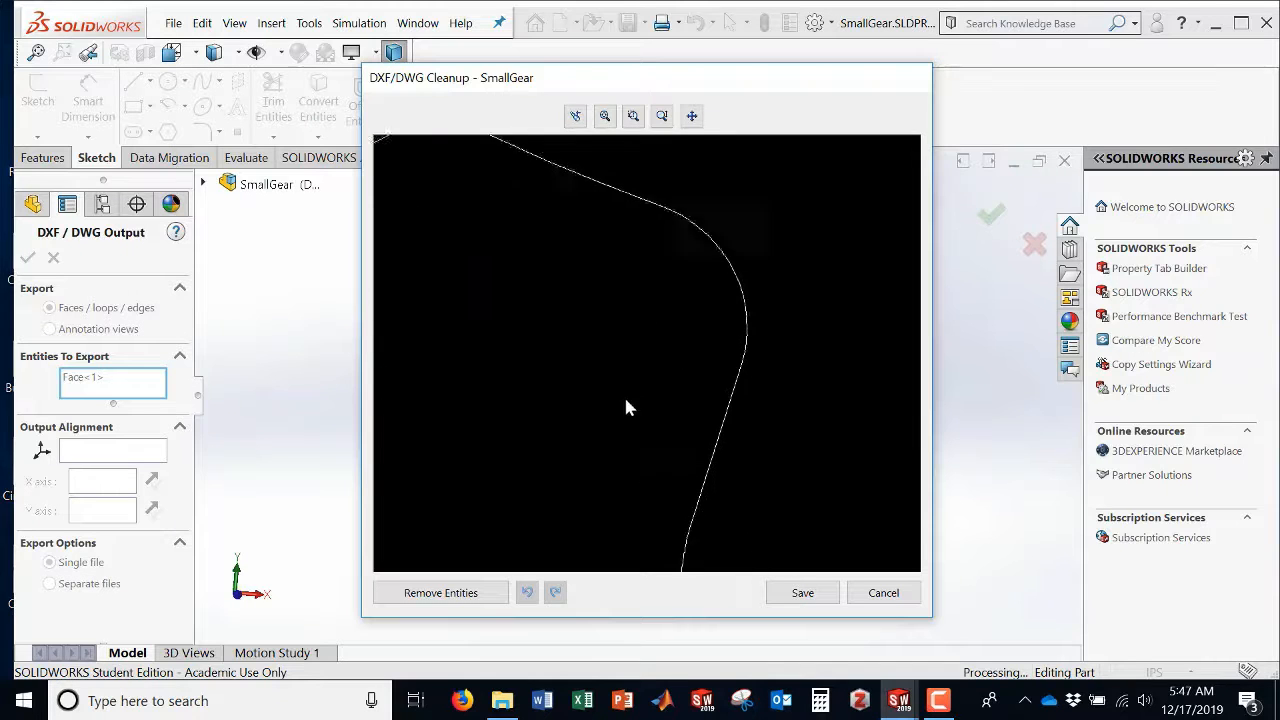
pyautogui.scroll(8, 563, 336)
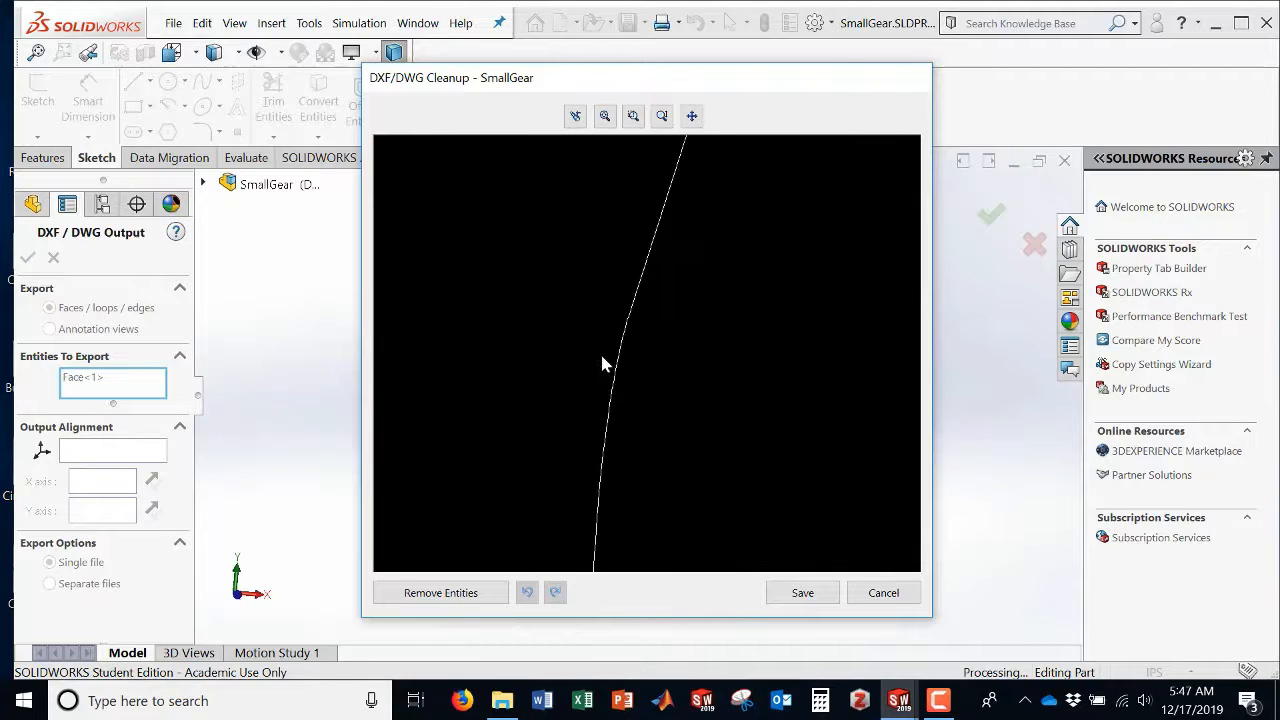
pyautogui.moveTo(390, 335); pyautogui.dragTo(548, 398, button='middle')
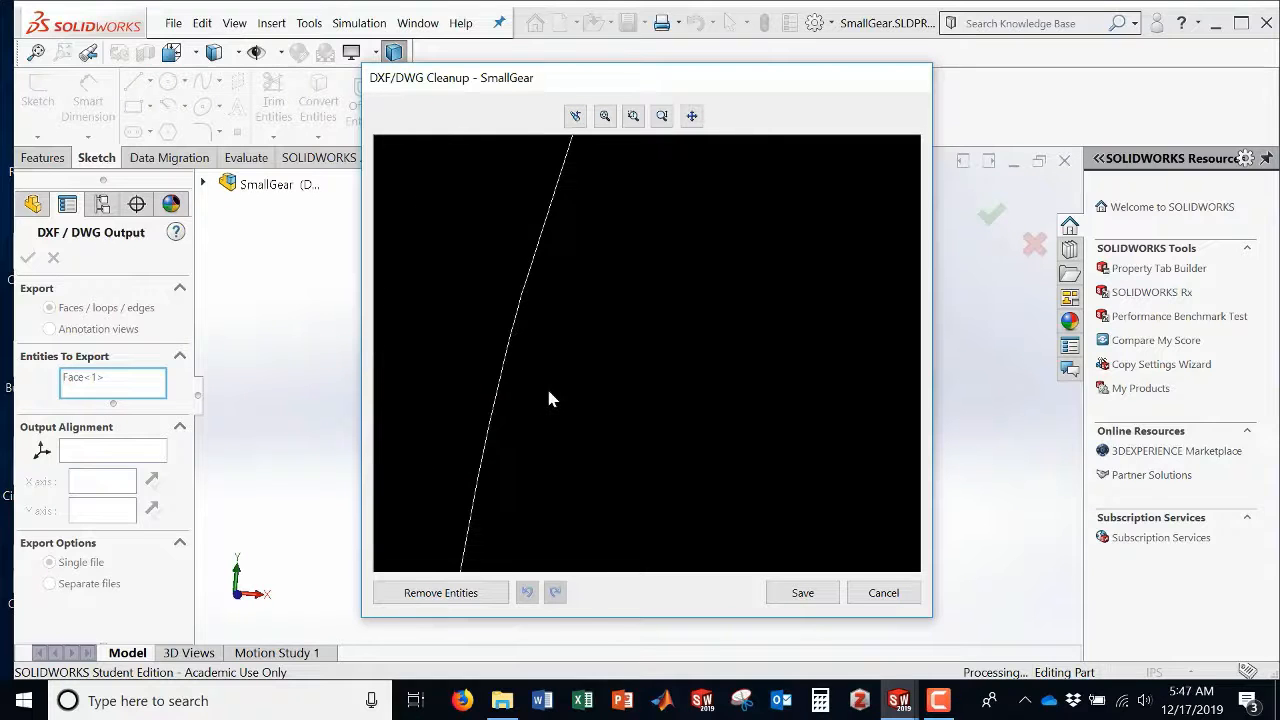
pyautogui.scroll(5, 548, 398)
pyautogui.scroll(5, 548, 398)
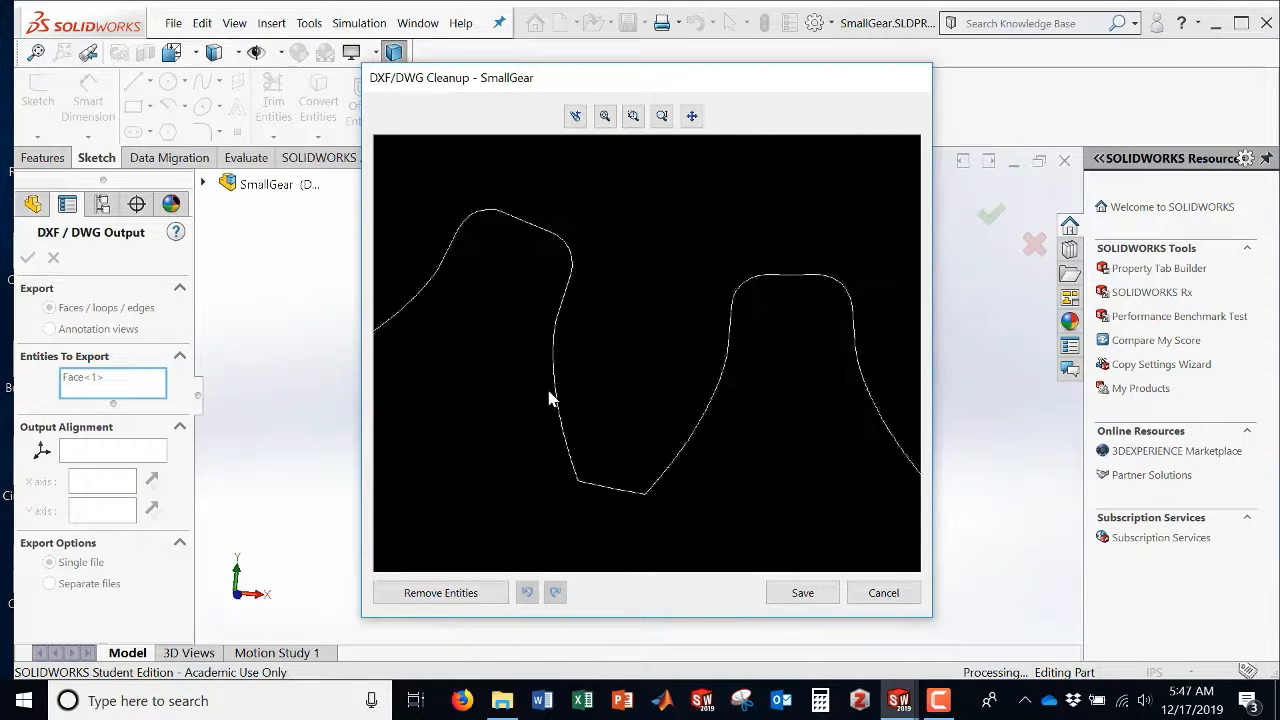
pyautogui.click(803, 593)
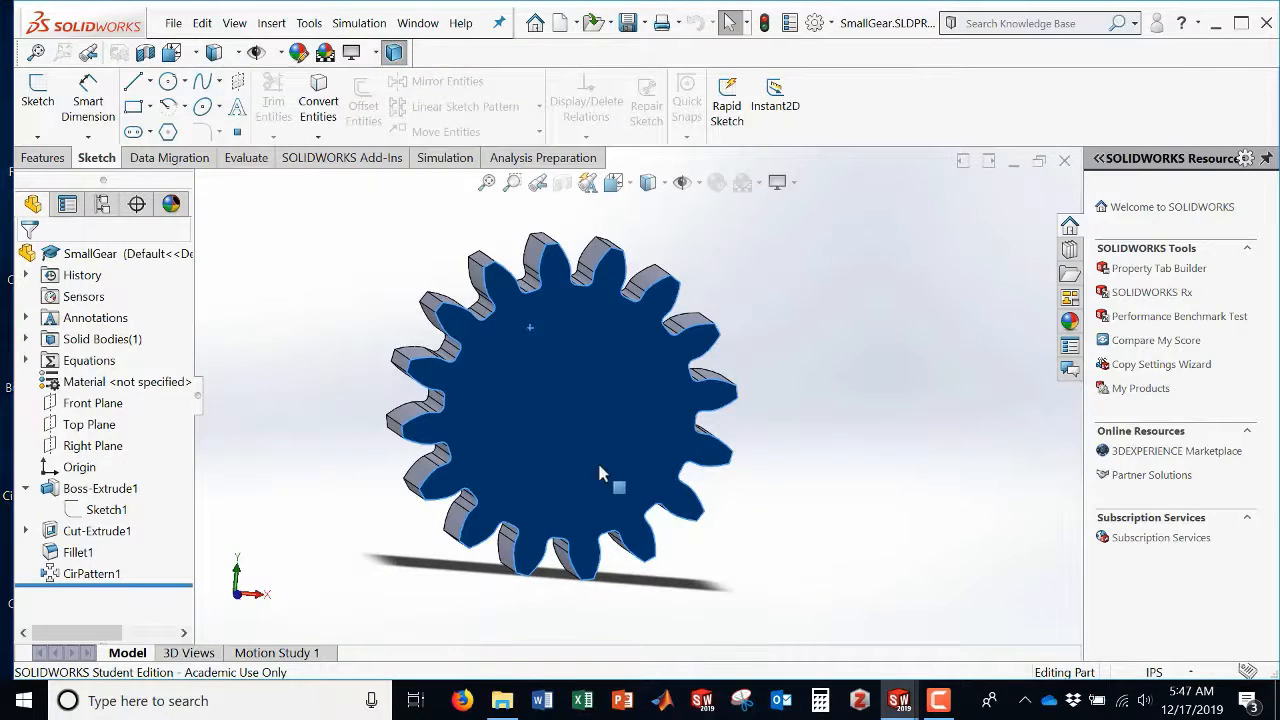
# - Orient the view normal to the Model sketch of Part2 so the gear outline is seen from the front
pyautogui.click(914, 336)
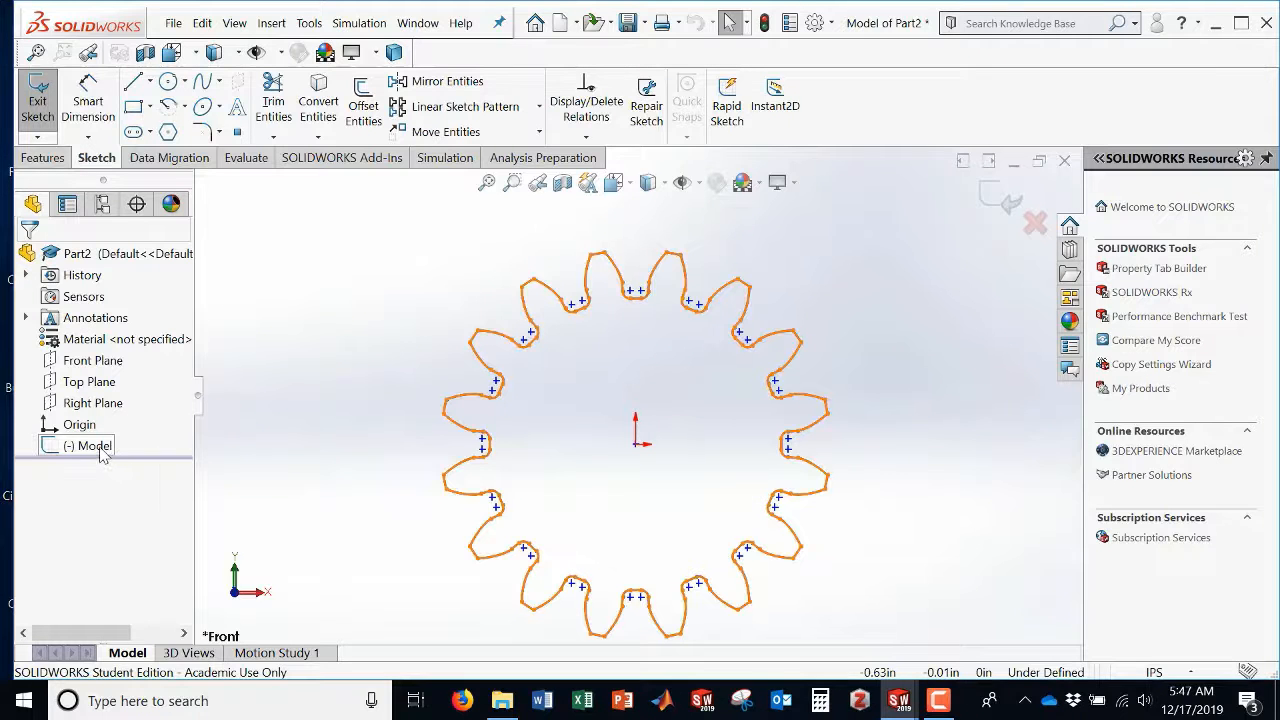
pyautogui.rightClick(102, 450)
pyautogui.click(144, 378)
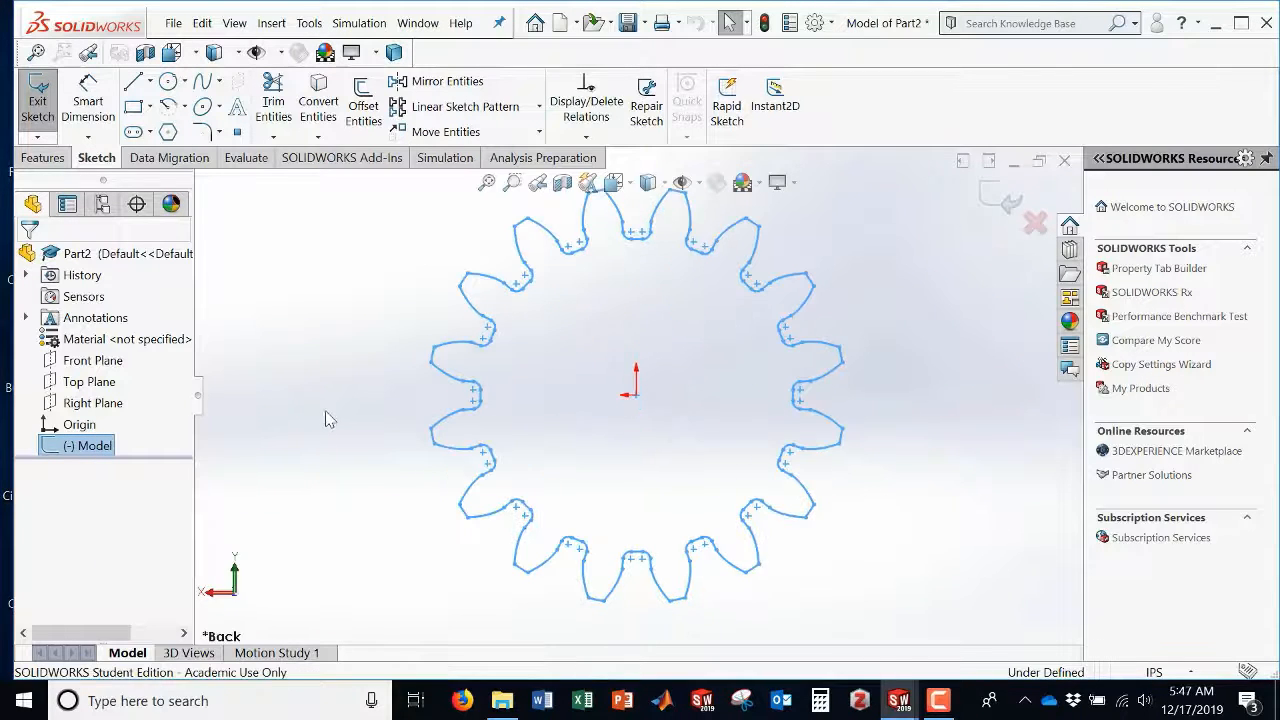
pyautogui.moveTo(704, 376); pyautogui.dragTo(783, 467, button='middle')
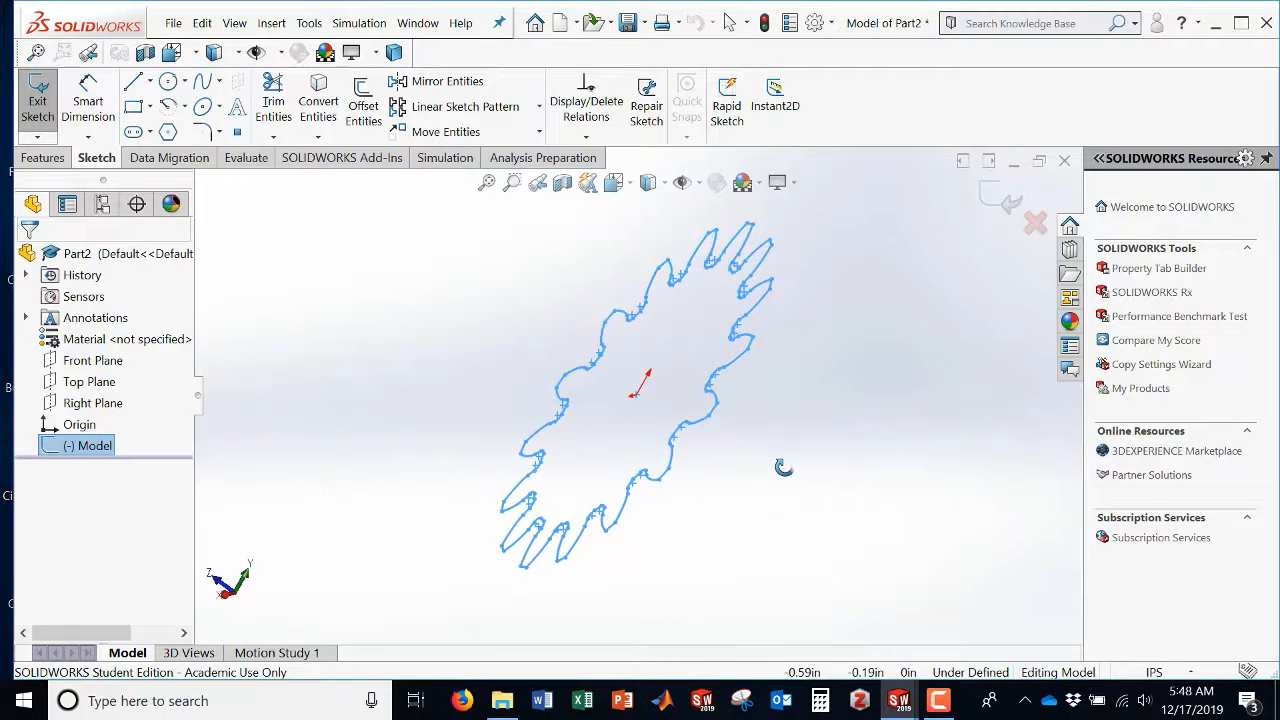
pyautogui.rightClick(82, 446)
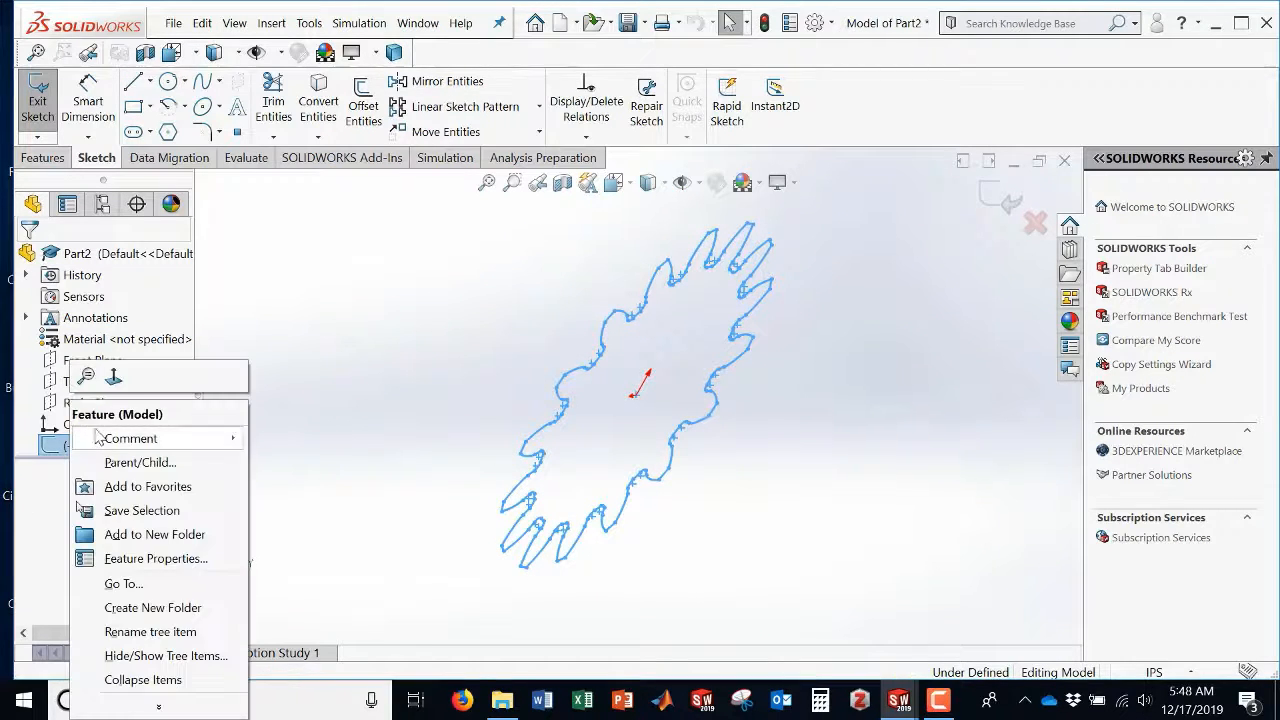
pyautogui.click(114, 378)
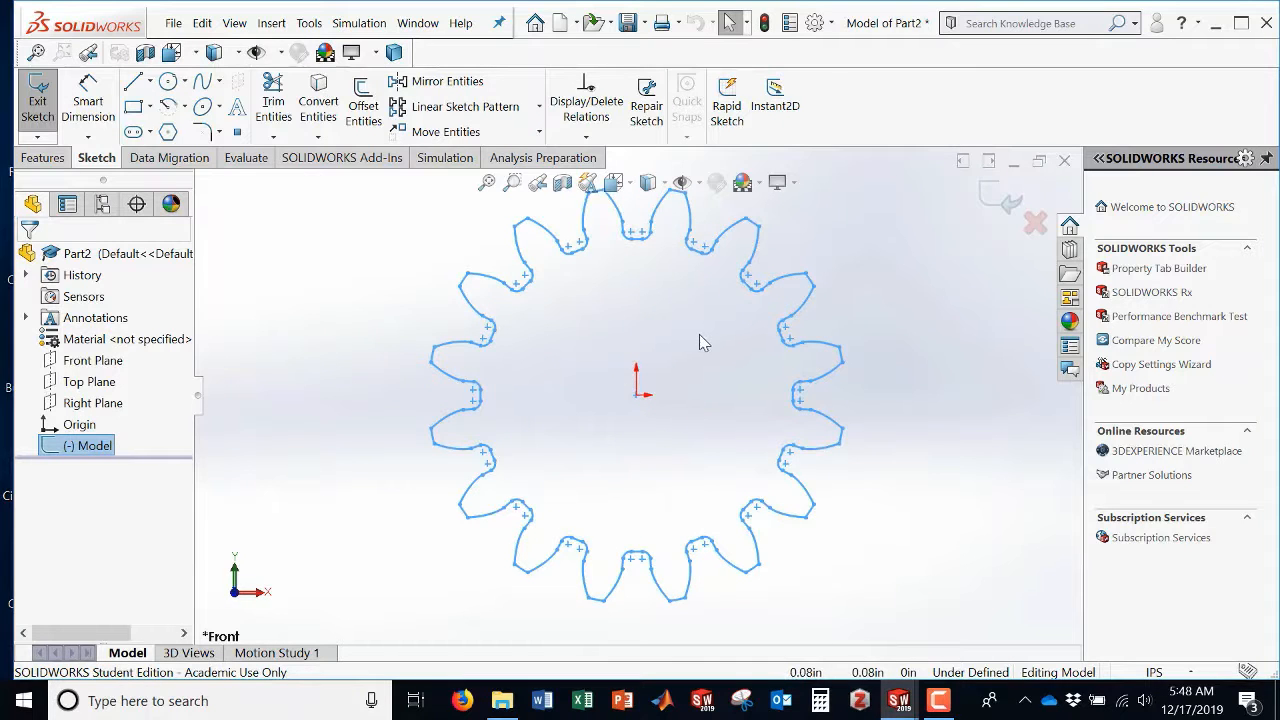
# - Try to export the gear outline sketch as DXF over the existing SmallGear.DXF on the desktop, using the current view
pyautogui.click(174, 23)
pyautogui.click(247, 262)
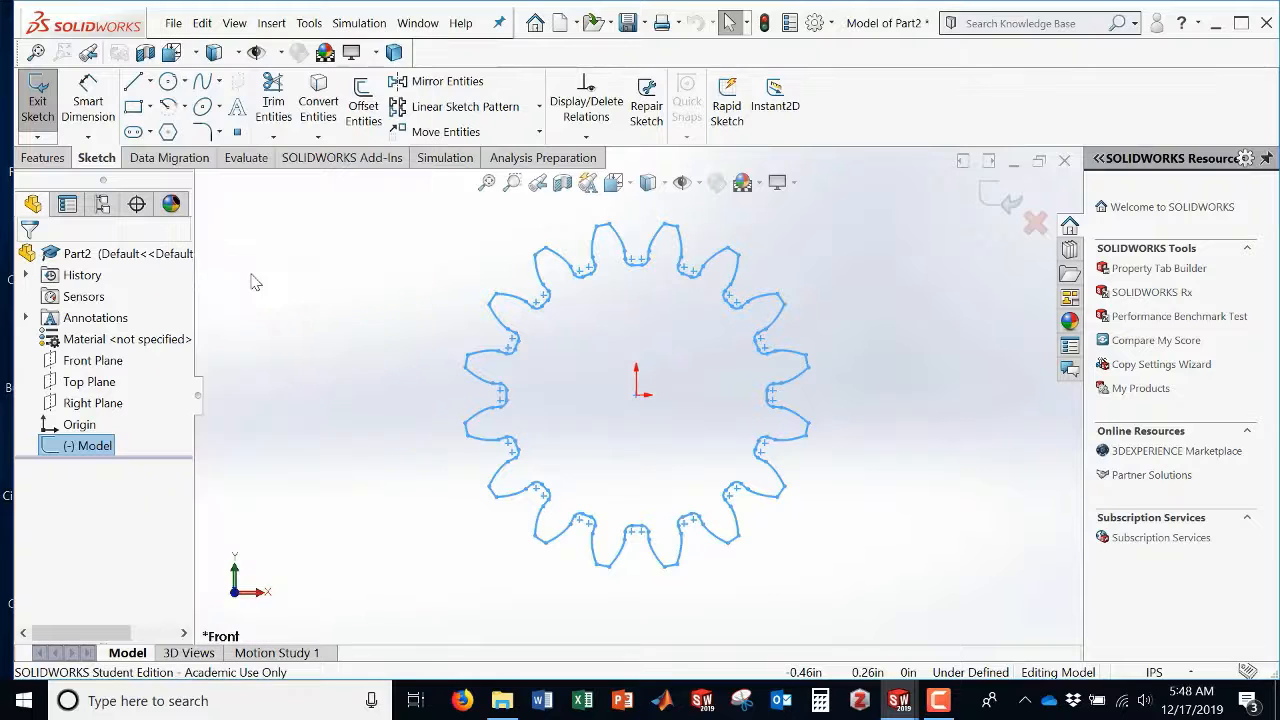
pyautogui.click(552, 398)
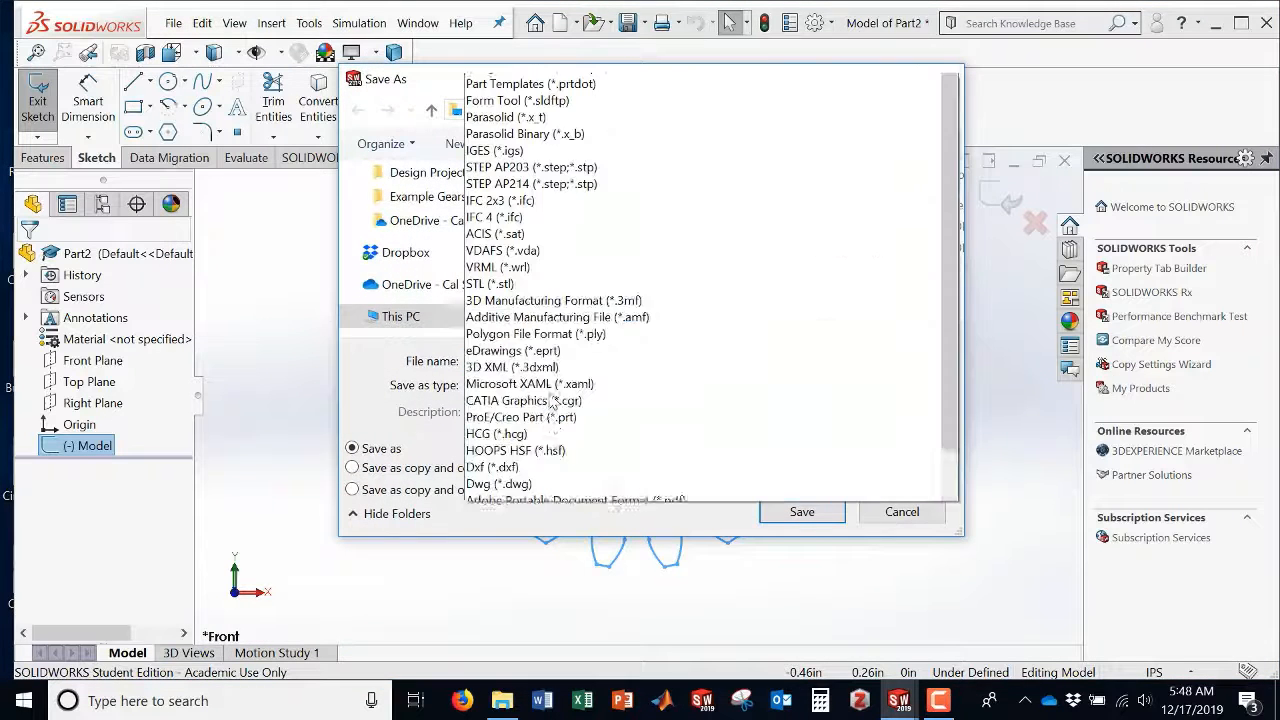
pyautogui.scroll(-1, 552, 410)
pyautogui.click(530, 444)
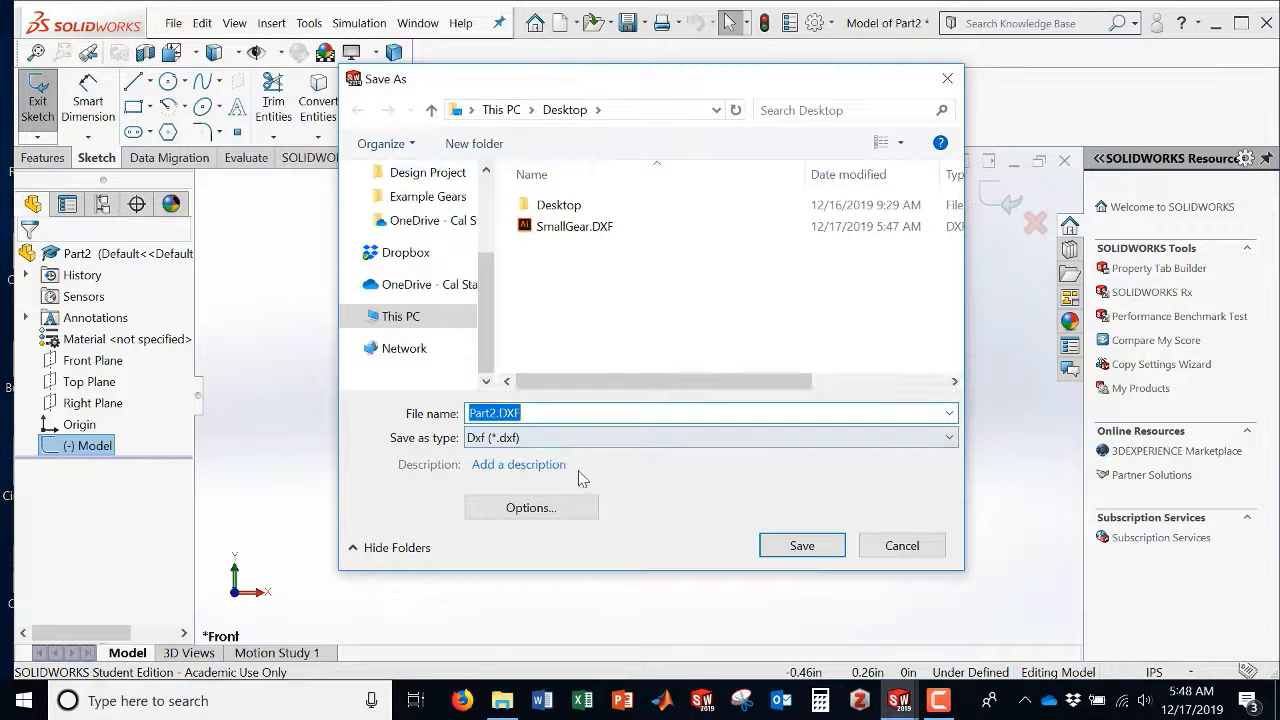
pyautogui.click(598, 230)
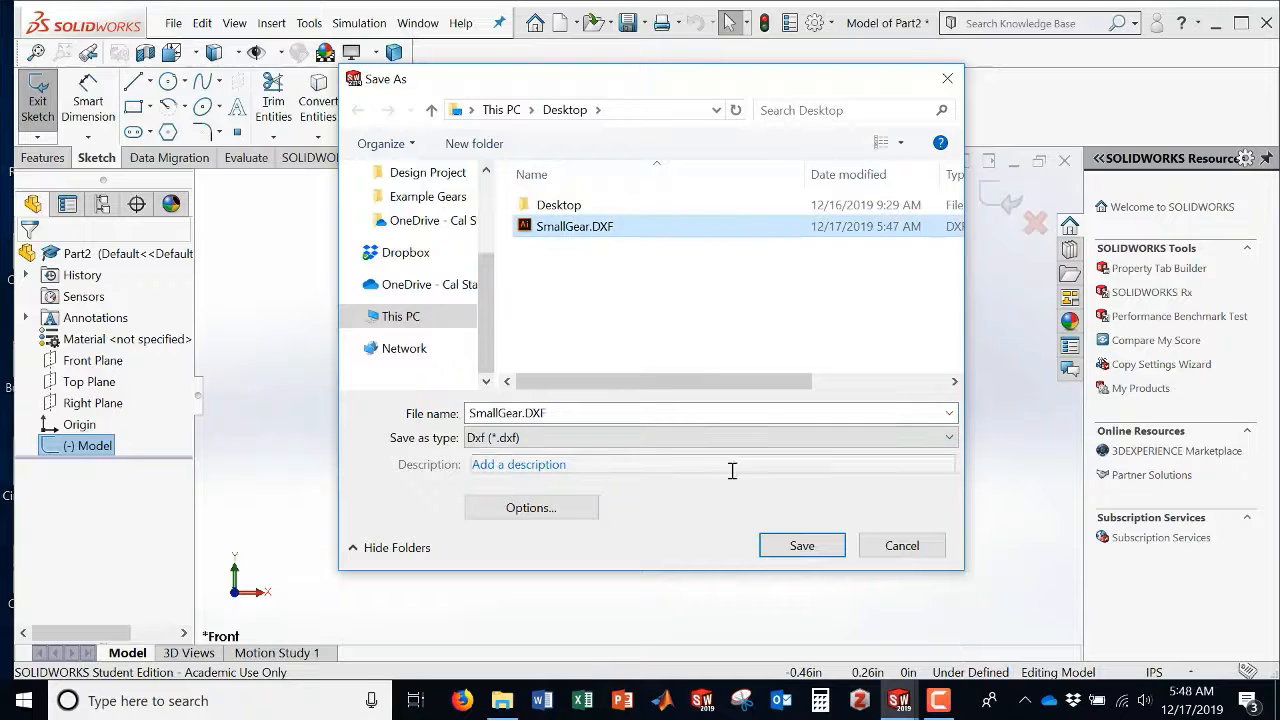
pyautogui.click(796, 546)
pyautogui.click(686, 353)
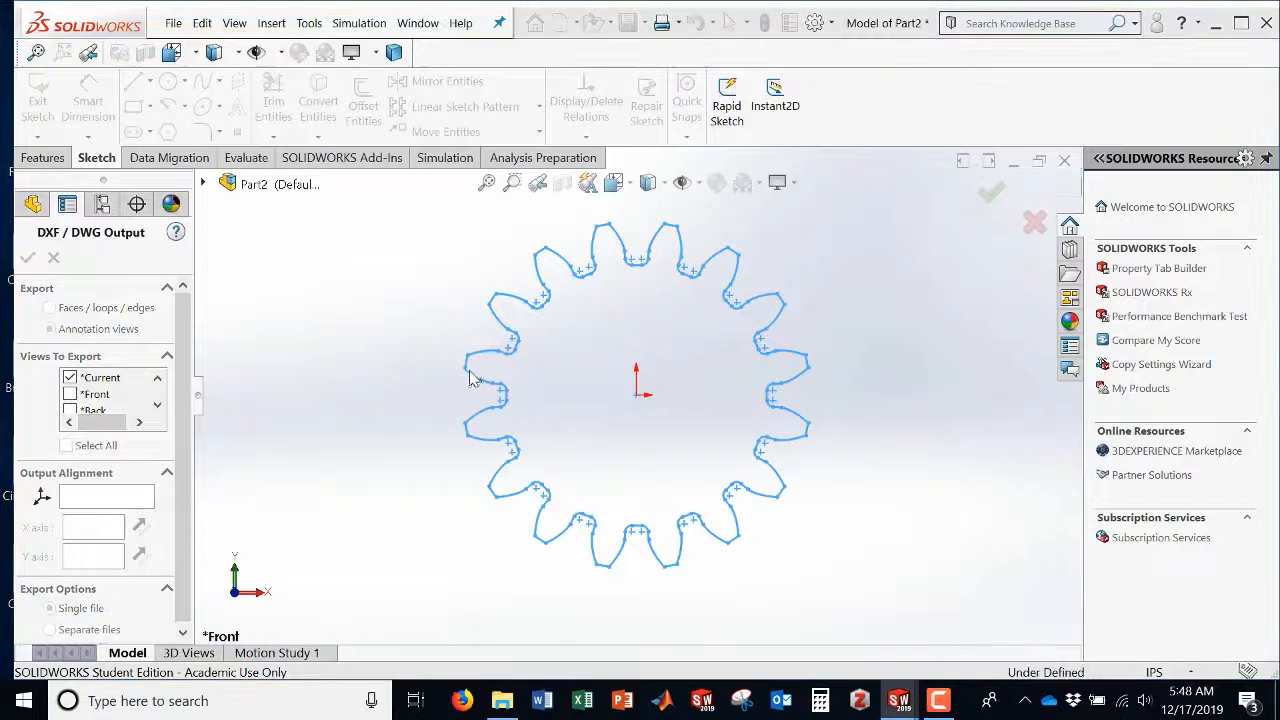
# - Inspect a tooth flank up close in the DXF/DWG cleanup preview and cancel the export
pyautogui.scroll(-8, 557, 497)
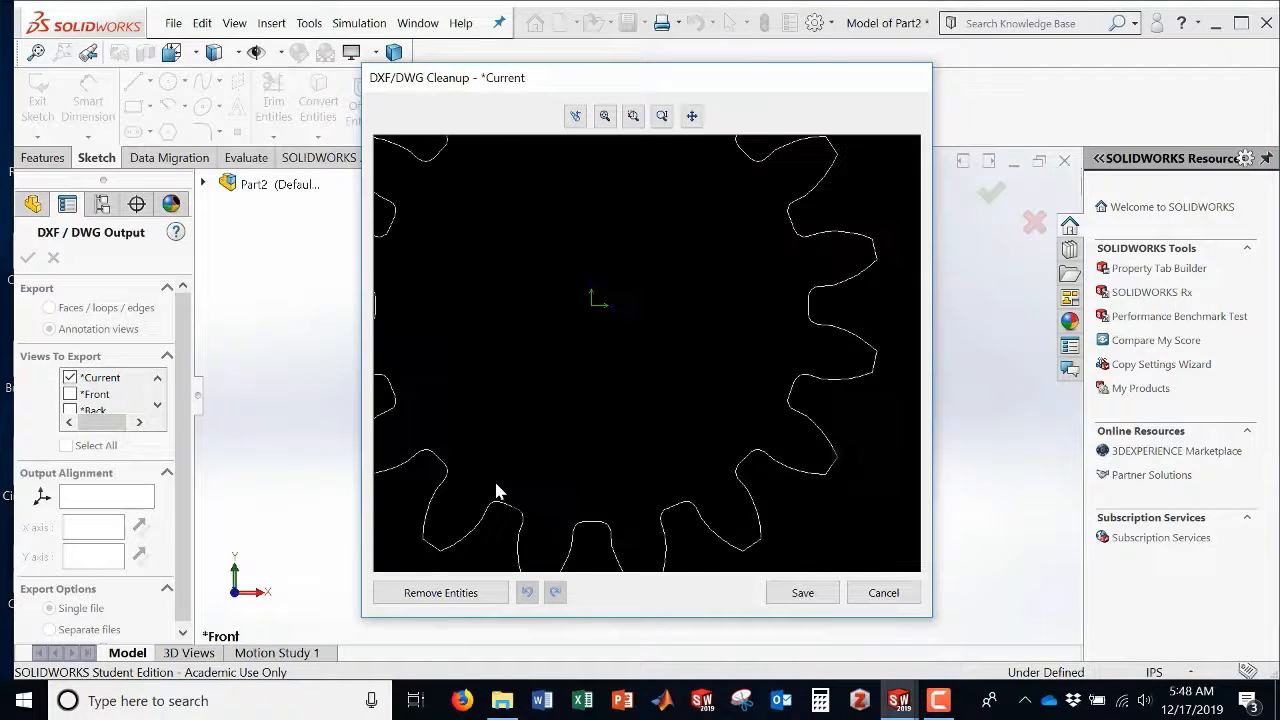
pyautogui.scroll(-6, 760, 510)
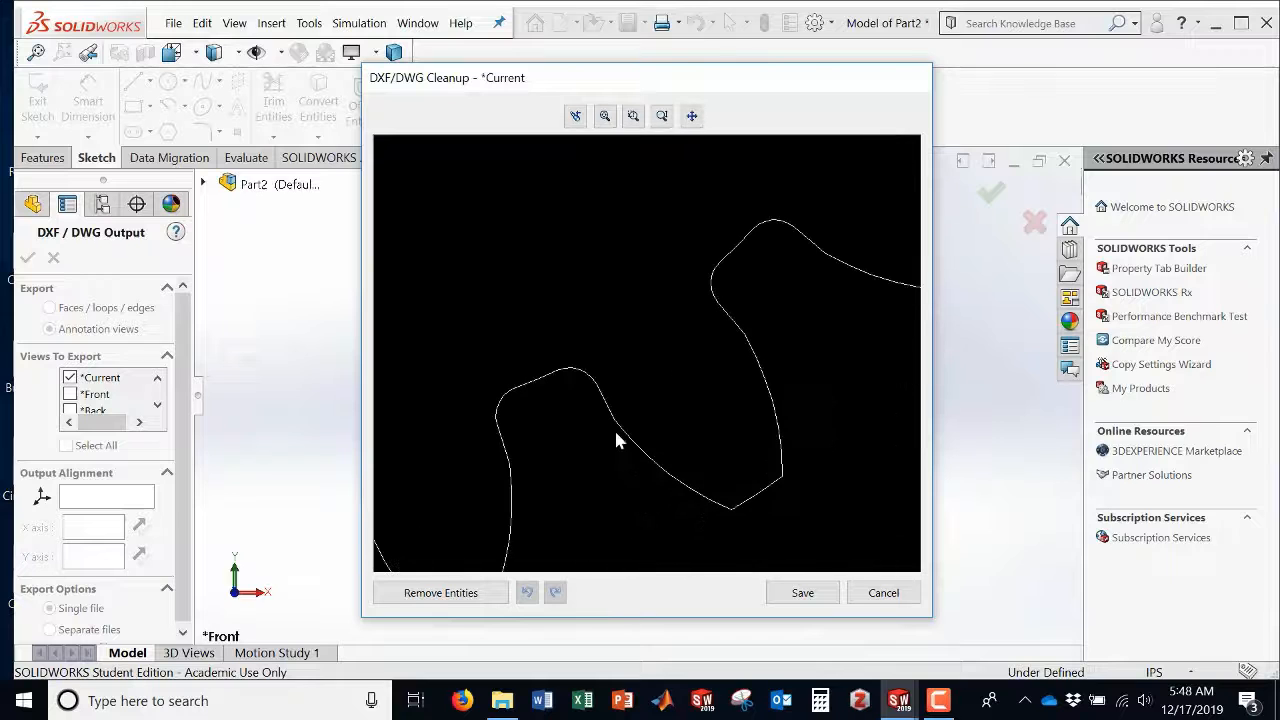
pyautogui.scroll(-4, 608, 478)
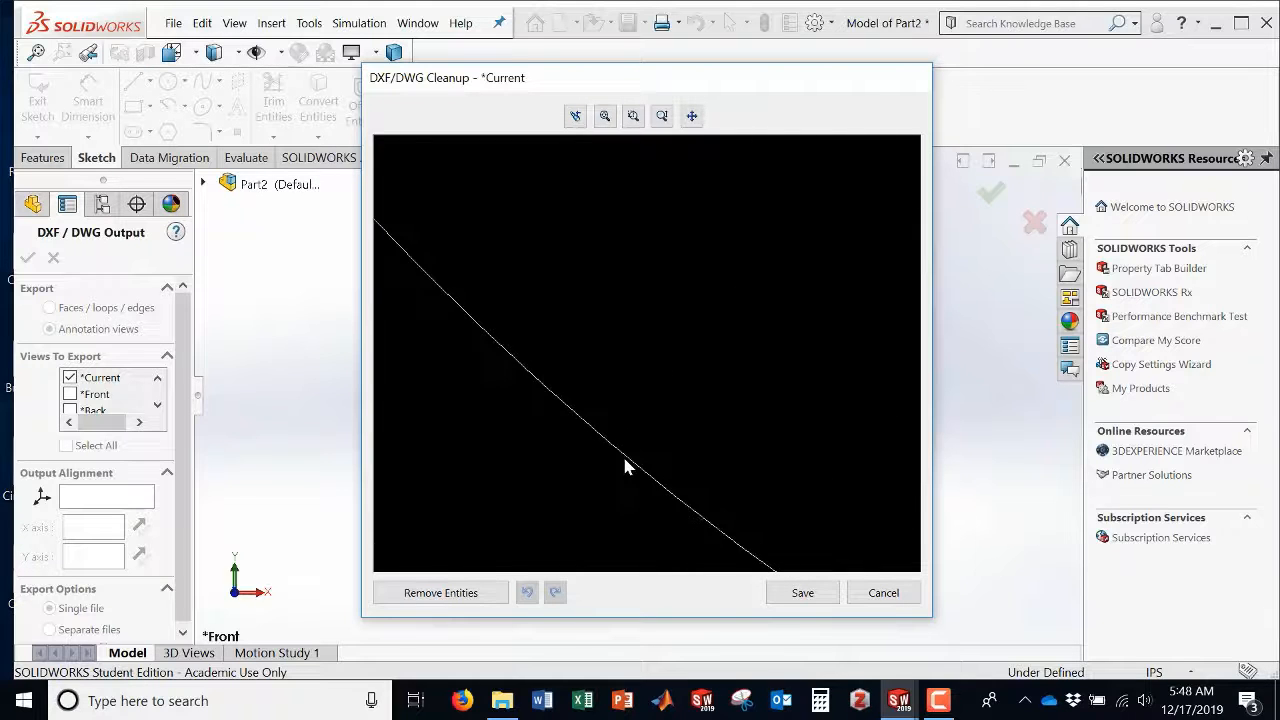
pyautogui.scroll(-3, 618, 457)
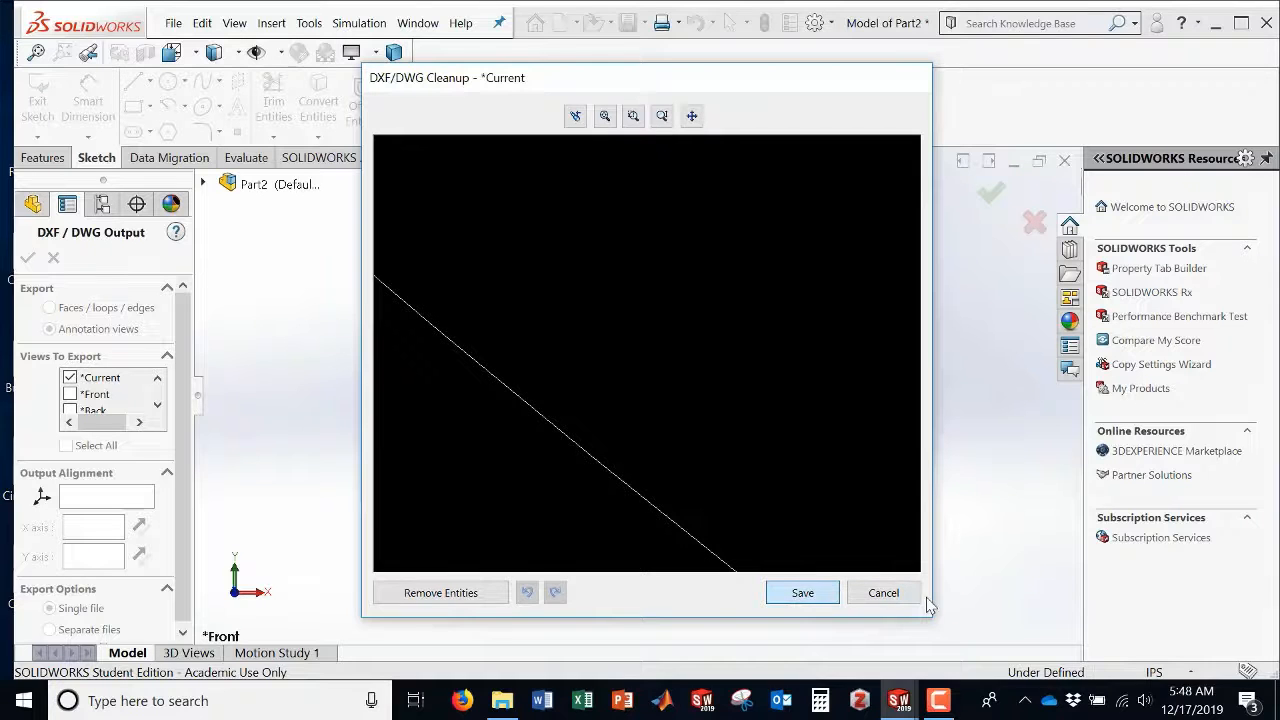
pyautogui.click(884, 593)
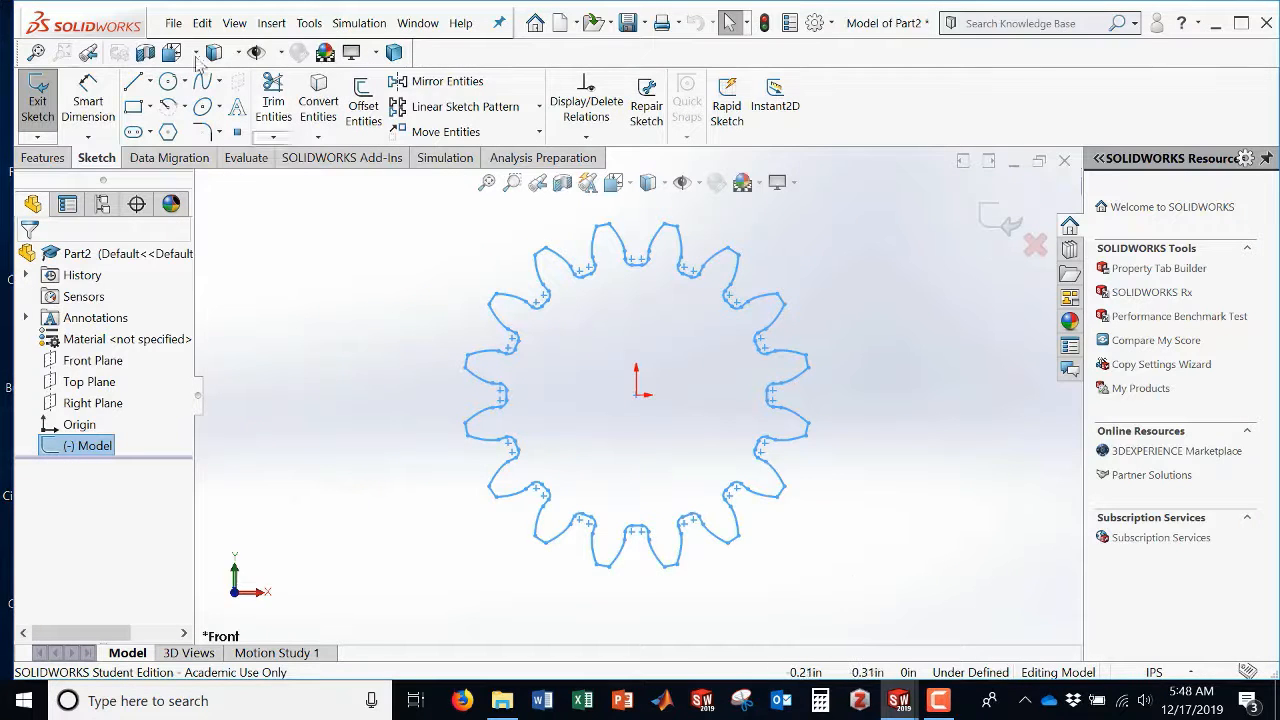
# - Exit the imported gear outline sketch in Part2 and switch back to the SmallGear part
pyautogui.click(37, 100)
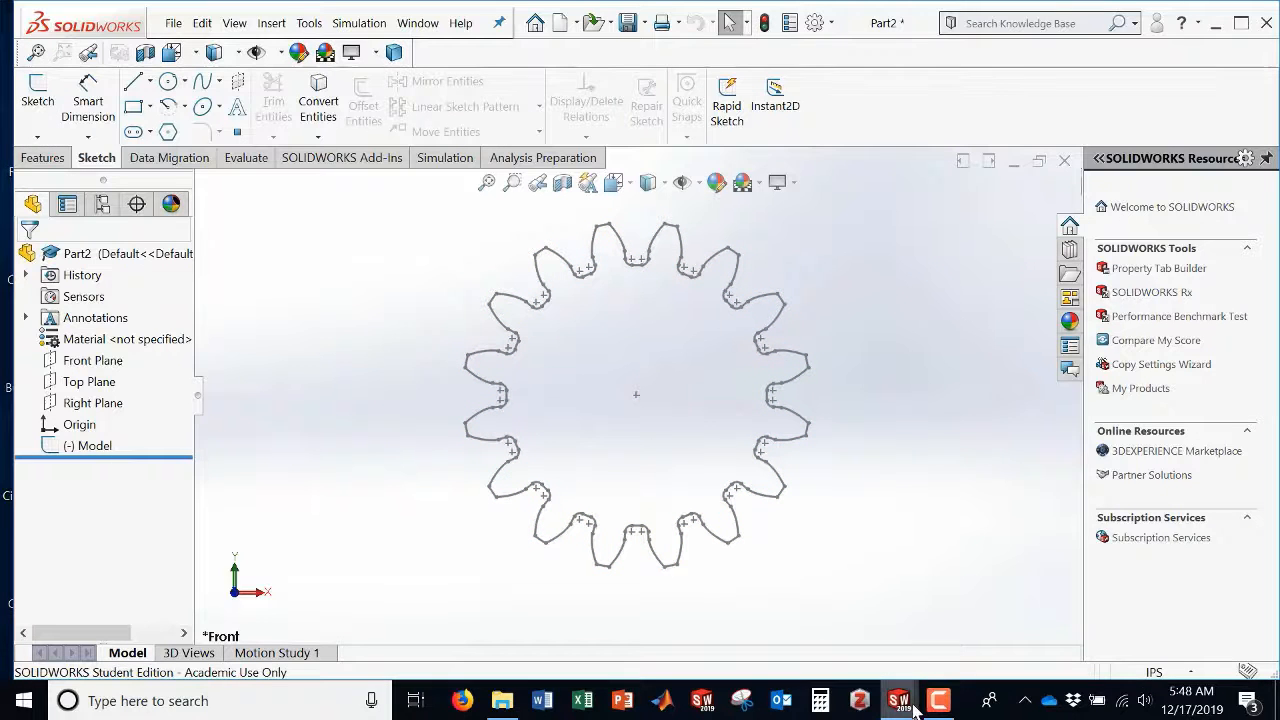
pyautogui.moveTo(908, 708)
pyautogui.click(822, 612)
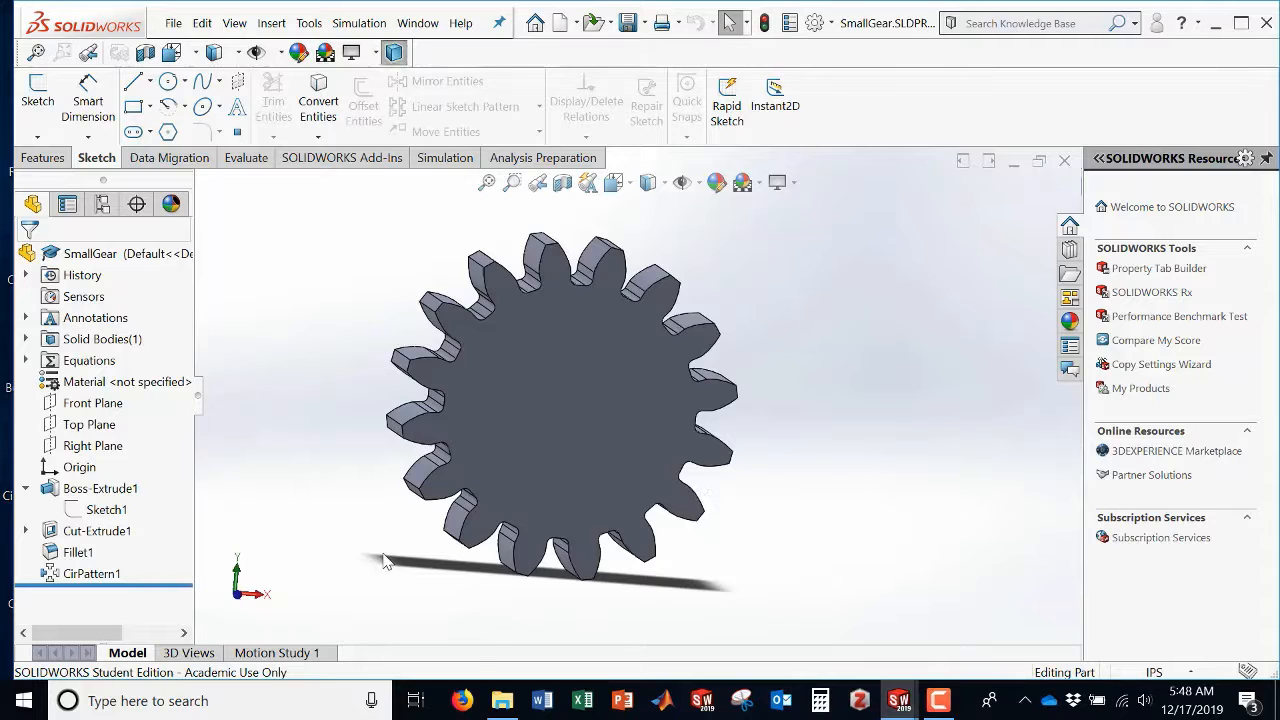
pyautogui.moveTo(386, 562); pyautogui.dragTo(478, 437, button='middle')
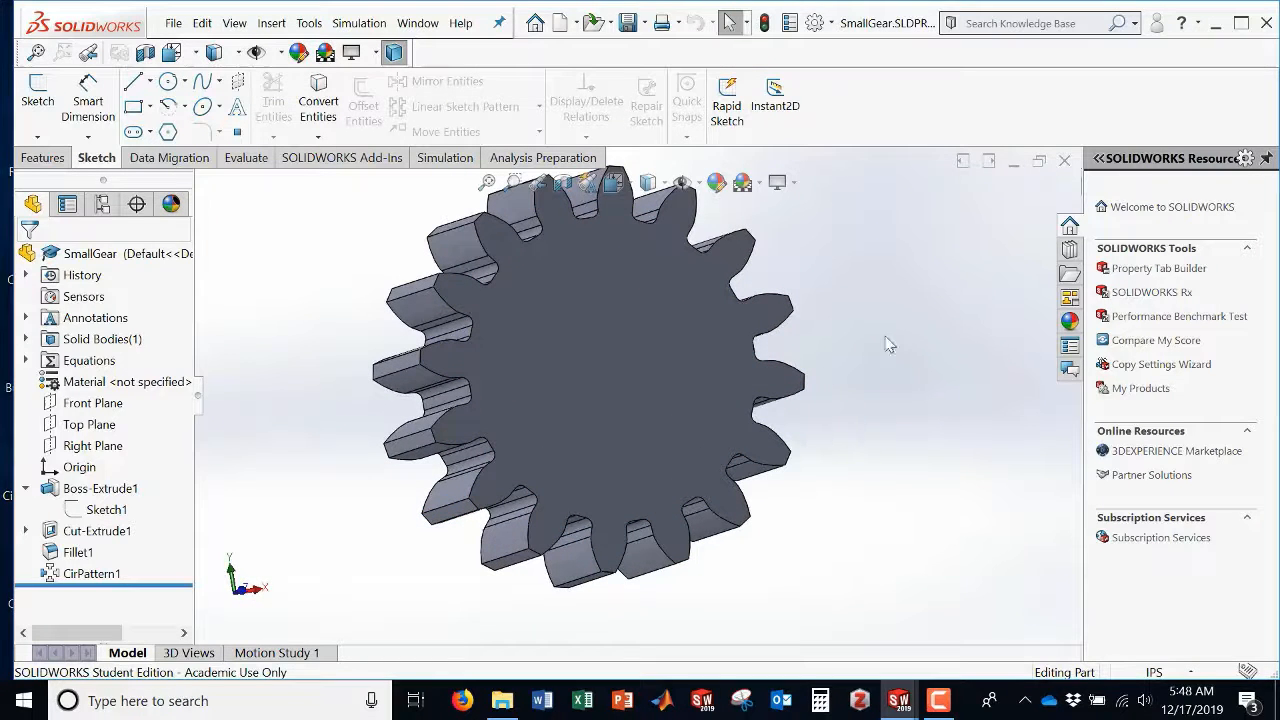
pyautogui.moveTo(889, 345); pyautogui.dragTo(854, 388, button='middle')
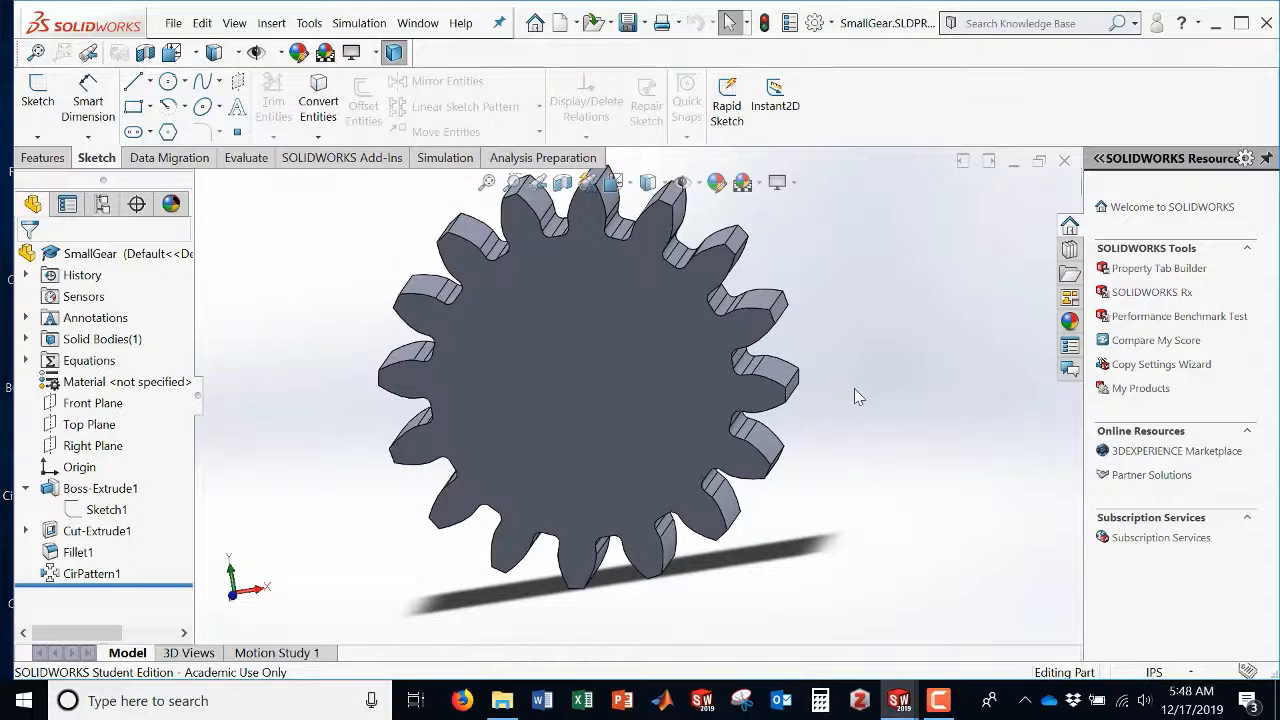
pyautogui.click(940, 705)
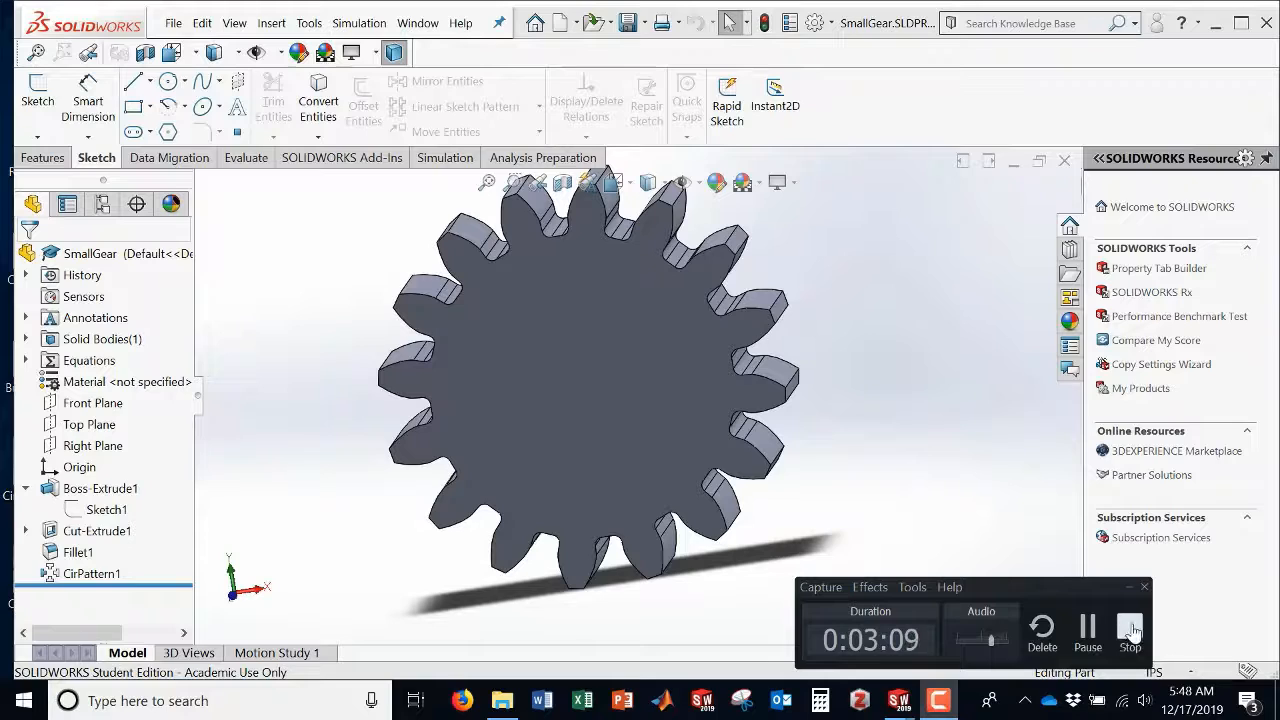